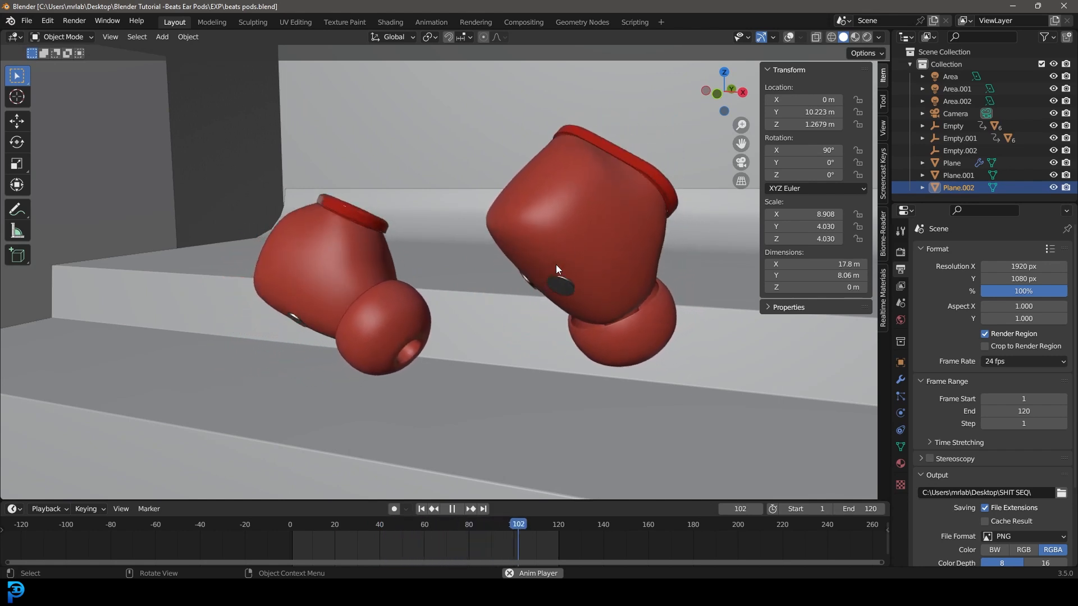
- Examine the finished earbud model from several angles
mouse_move(555, 269)
middle_down()
mouse_move(452, 269)
mouse_move(505, 279)
mouse_move(547, 271)
middle_up()
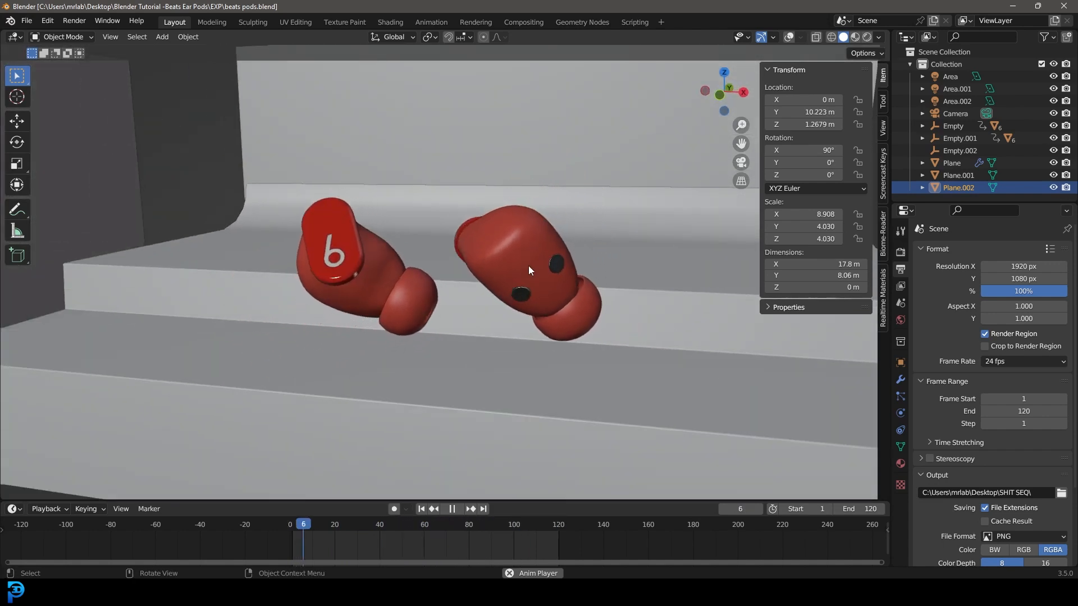
scroll(528, 265, up, 2)
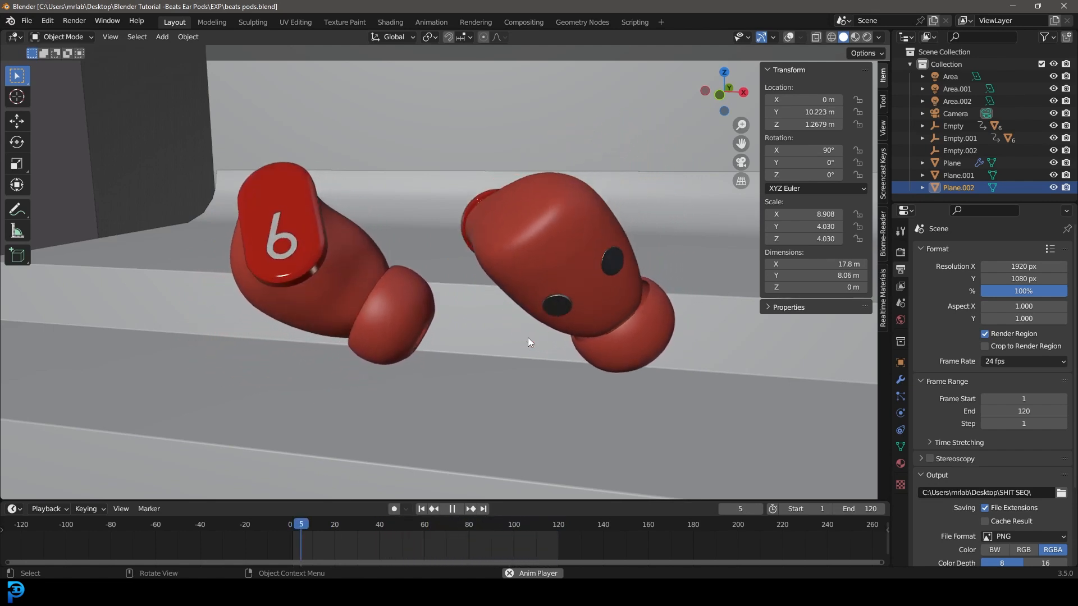
middle_drag(507, 369, 394, 357)
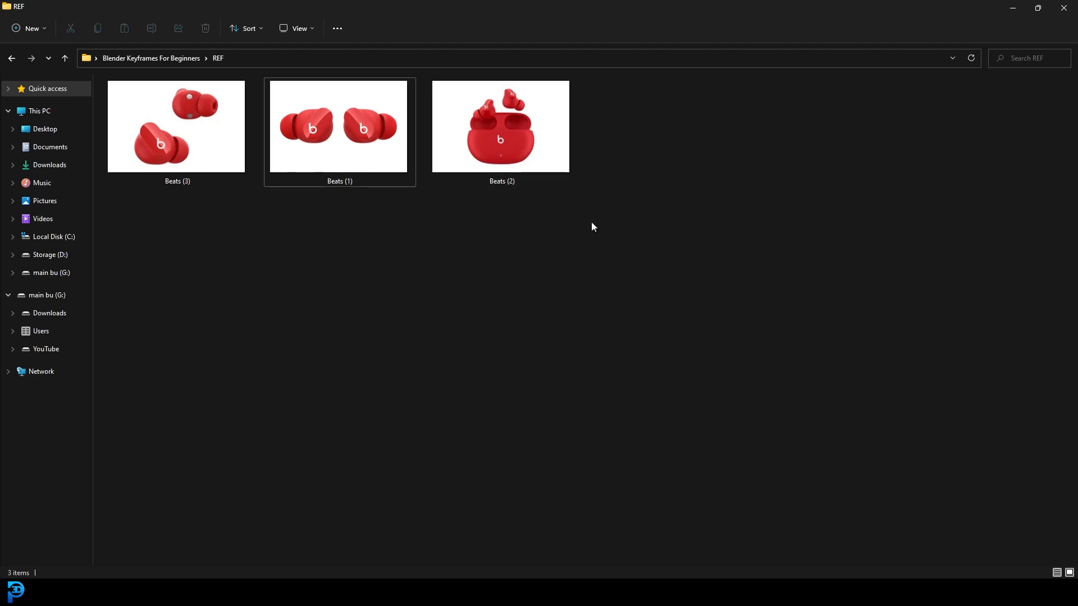
- Open the Beats (3) reference image, move it out of the way, and switch to the new Blender 4.0 scene
double_click(197, 114)
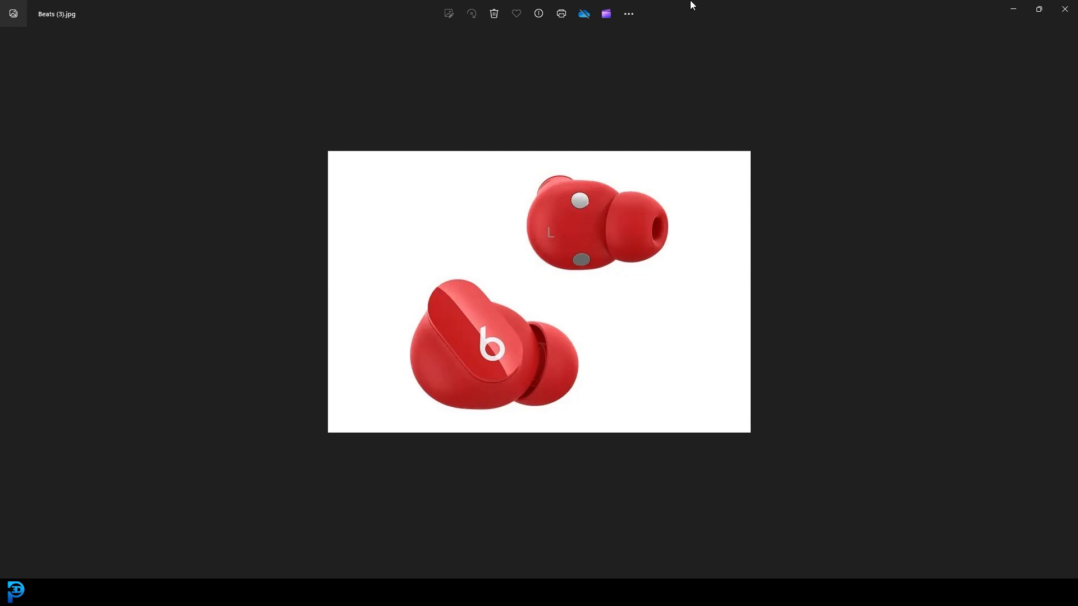
drag(710, 6, 0, 269)
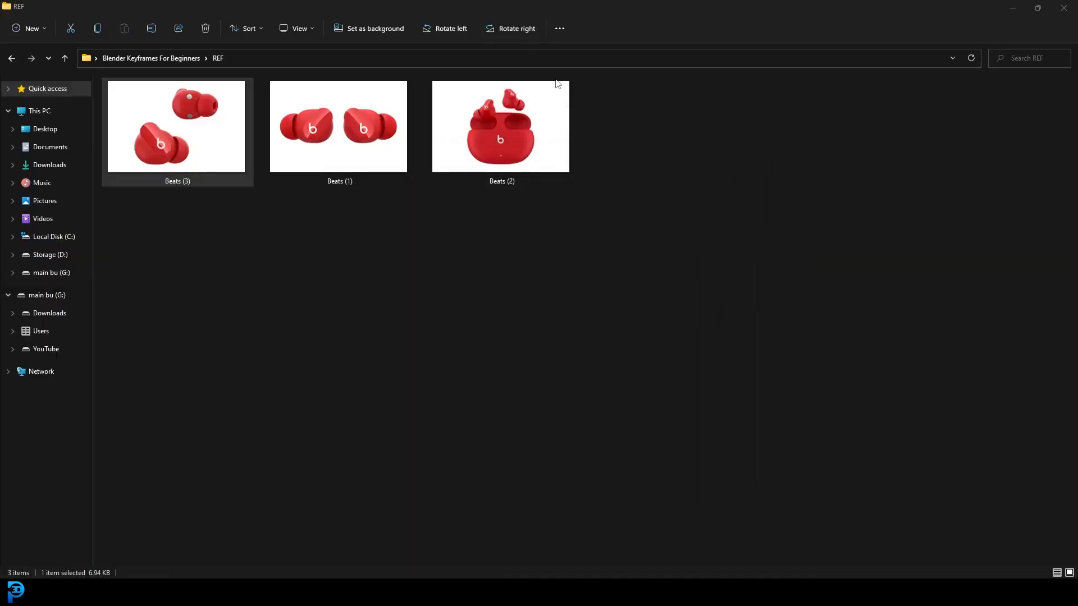
mouse_move(578, 592)
click(603, 520)
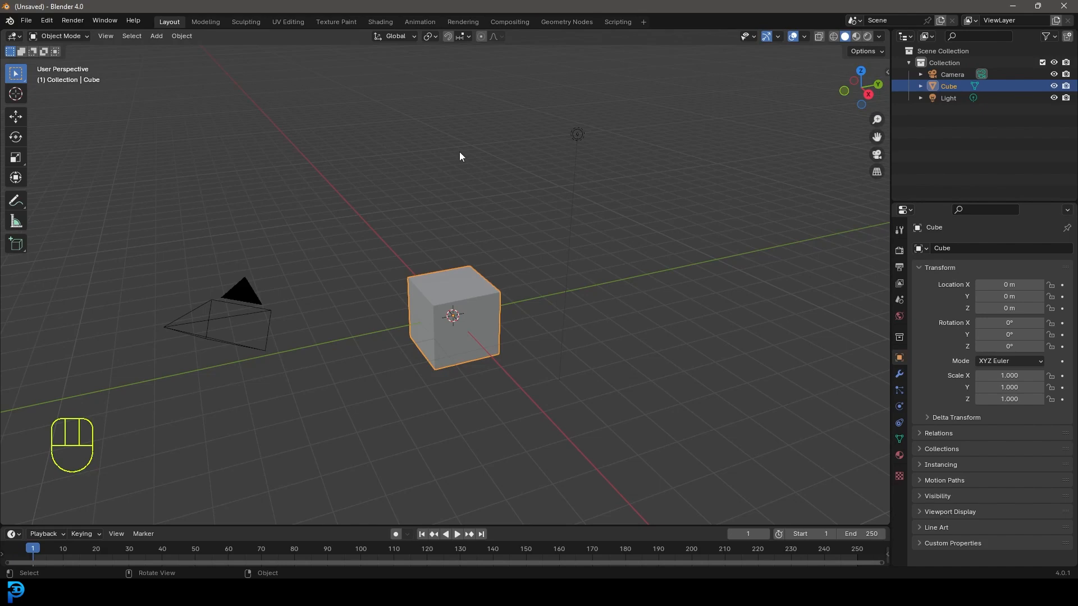
- Delete the default cube, camera and light from the scene
middle_drag(460, 152, 453, 164)
middle_click(443, 183)
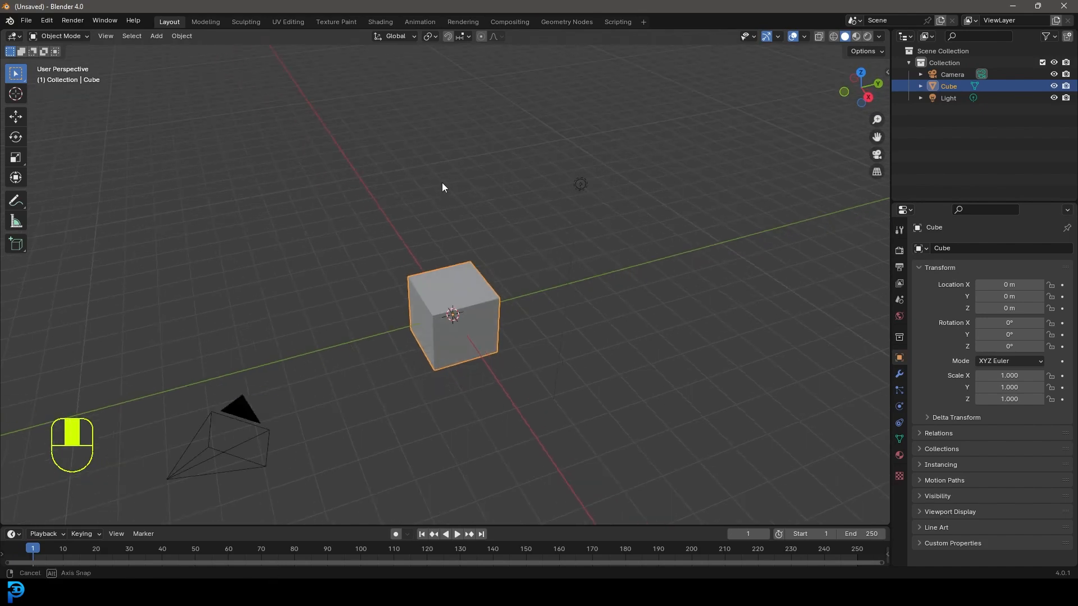
key(KP_7)
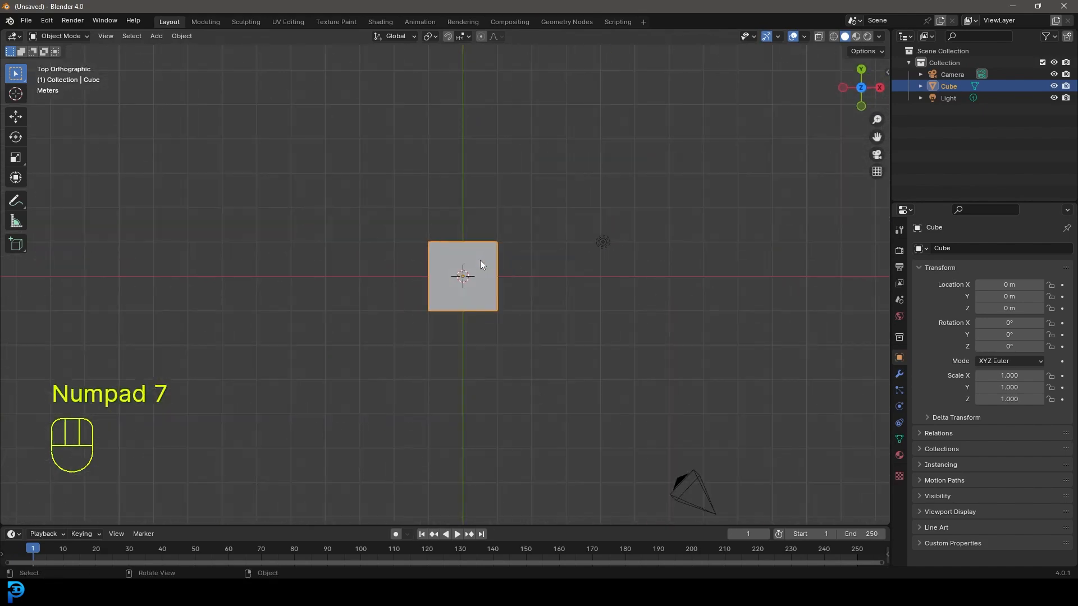
scroll(339, 223, up, 6)
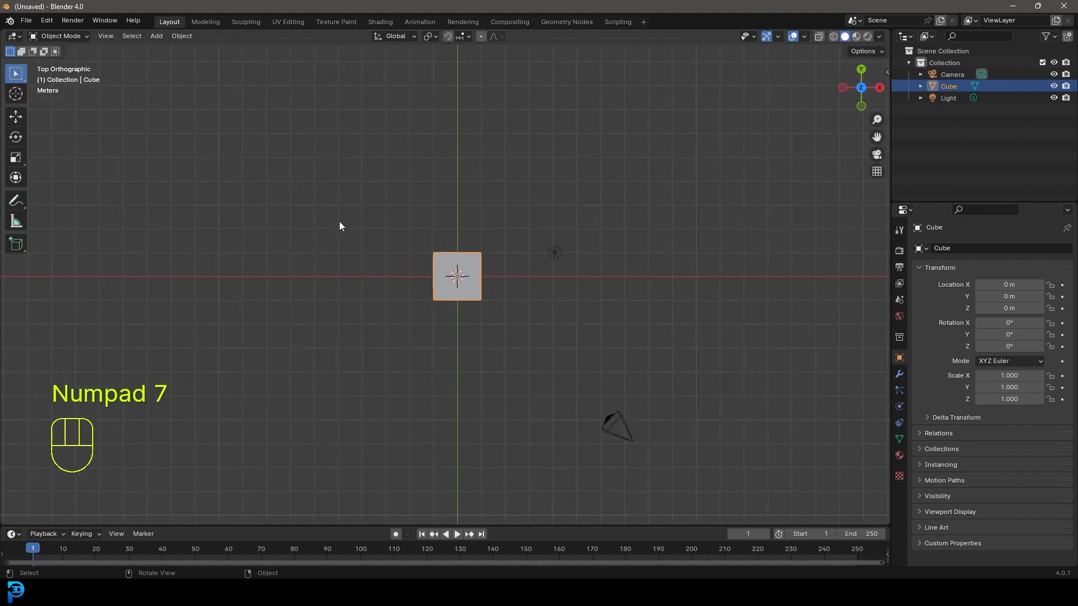
scroll(479, 366, down, 3)
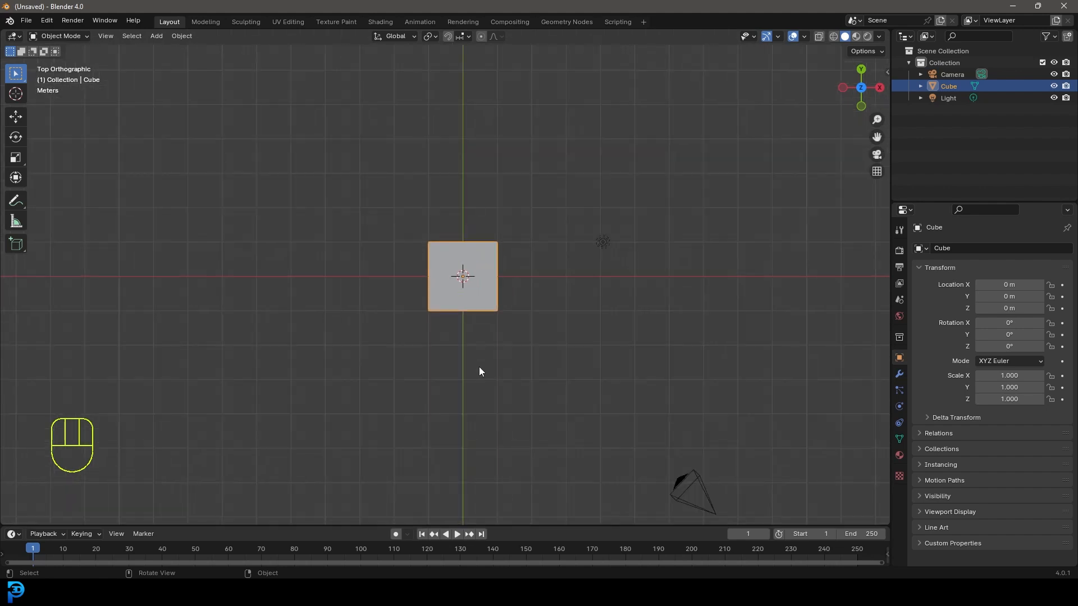
key(KP_1)
key(a)
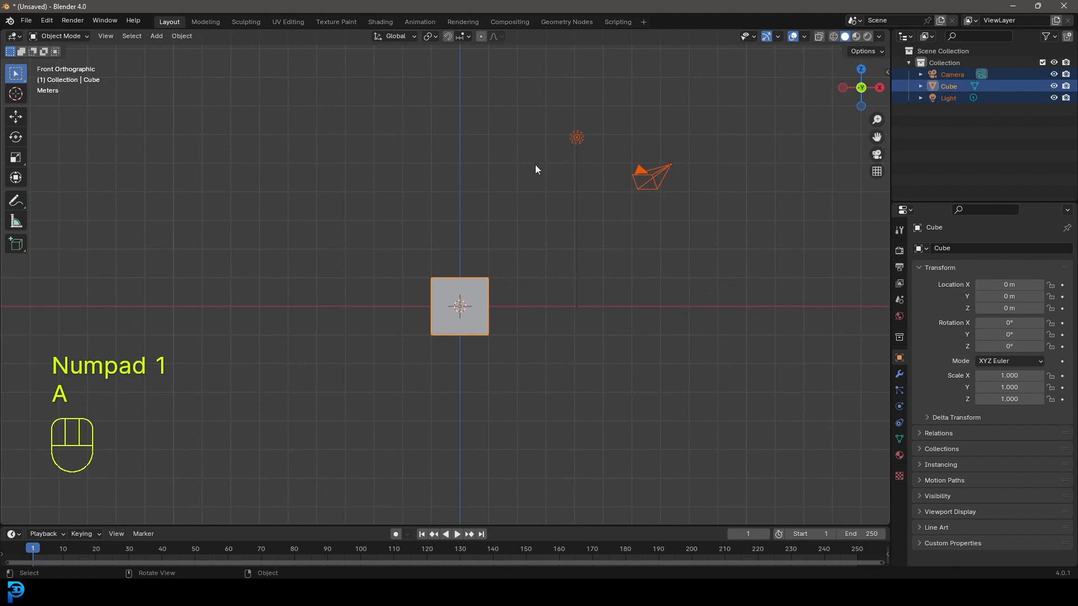
key(Delete)
- Add a mesh circle to the empty scene
scroll(428, 343, up, 4)
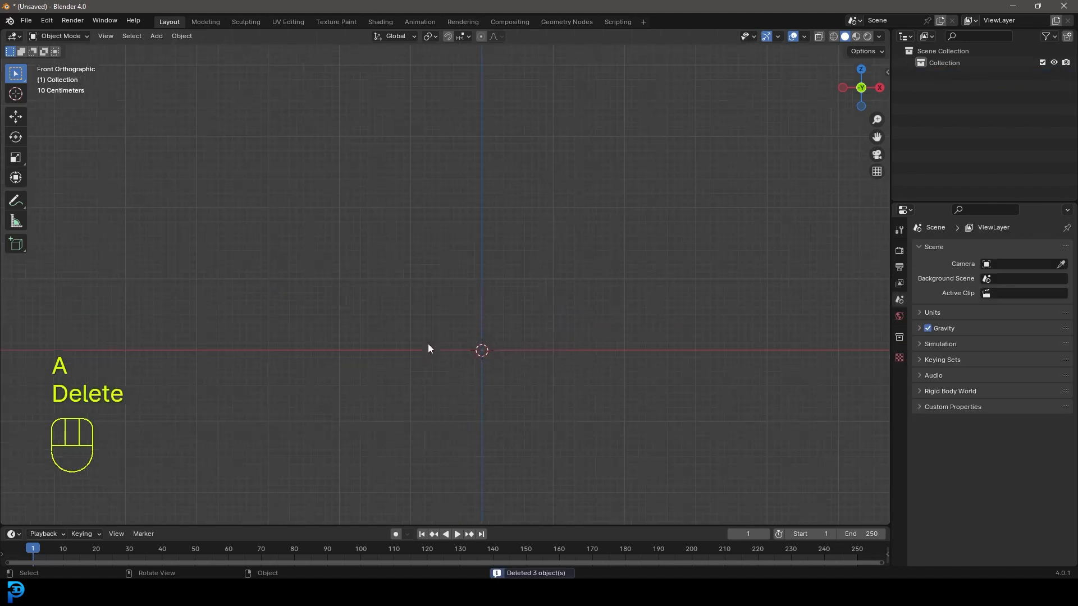
key(shift+a)
key(shift+a)
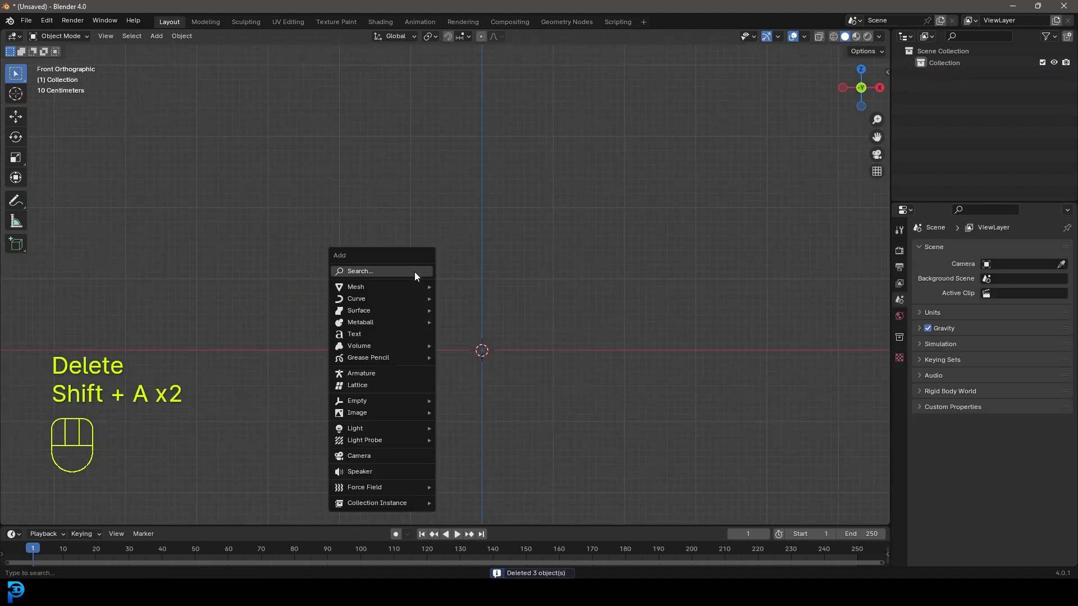
mouse_move(361, 287)
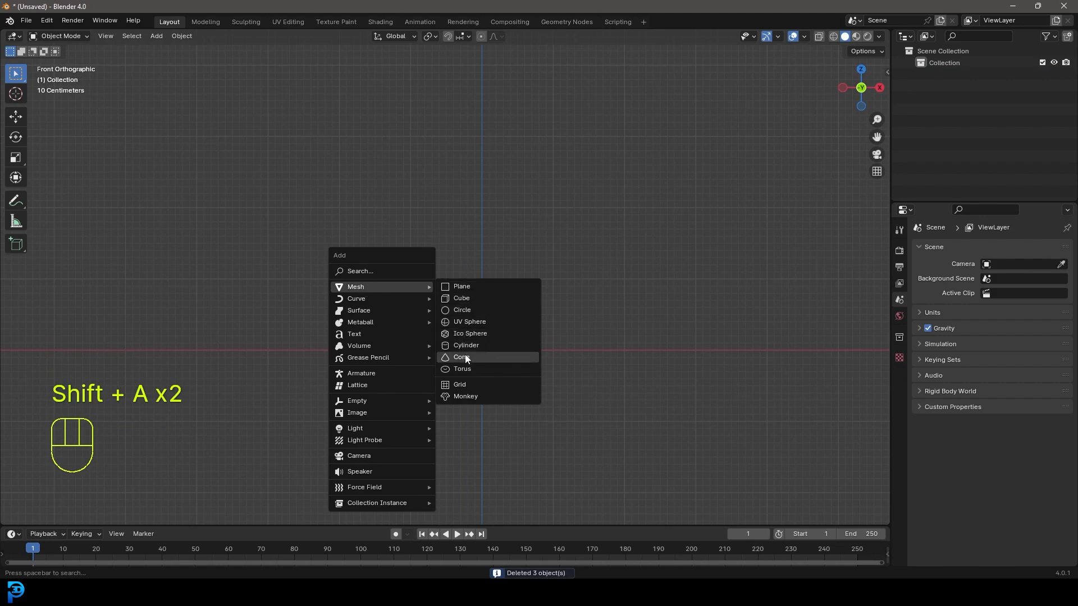
click(462, 310)
middle_drag(432, 264, 443, 380)
- Put the circle in Edit Mode and show it in wireframe from the front view
key(Tab)
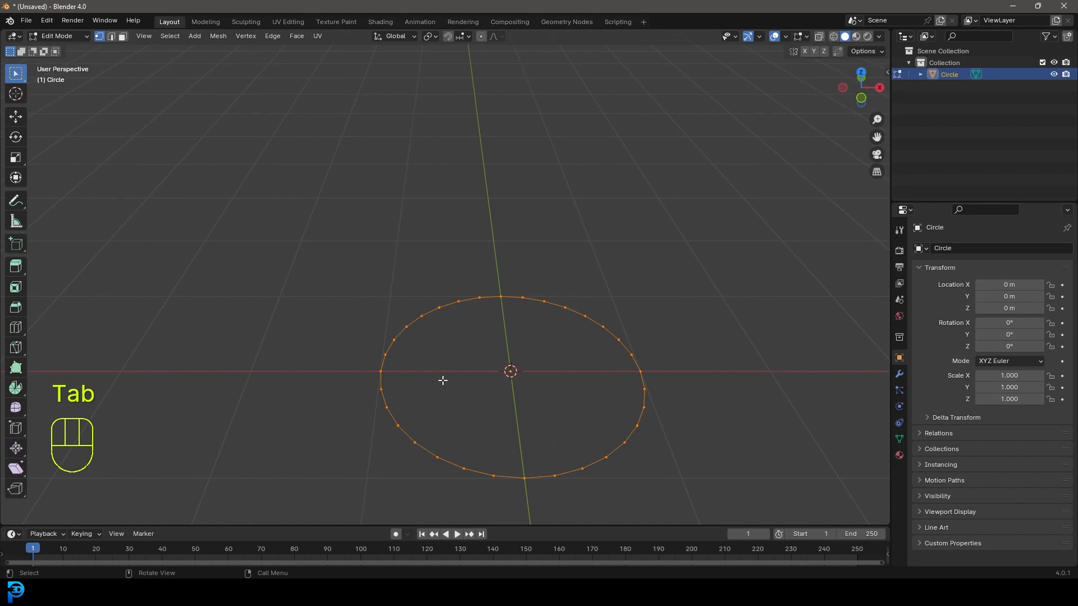
key(KP_1)
shift+middle_drag(465, 481, 434, 301)
scroll(434, 300, up, 5)
key(z)
click(375, 272)
- Delete all the circle's vertices except the one at its negative X end, and select that remaining vertex
scroll(393, 270, down, 5)
shift+middle_drag(338, 269, 394, 340)
scroll(396, 342, up, 6)
click(300, 360)
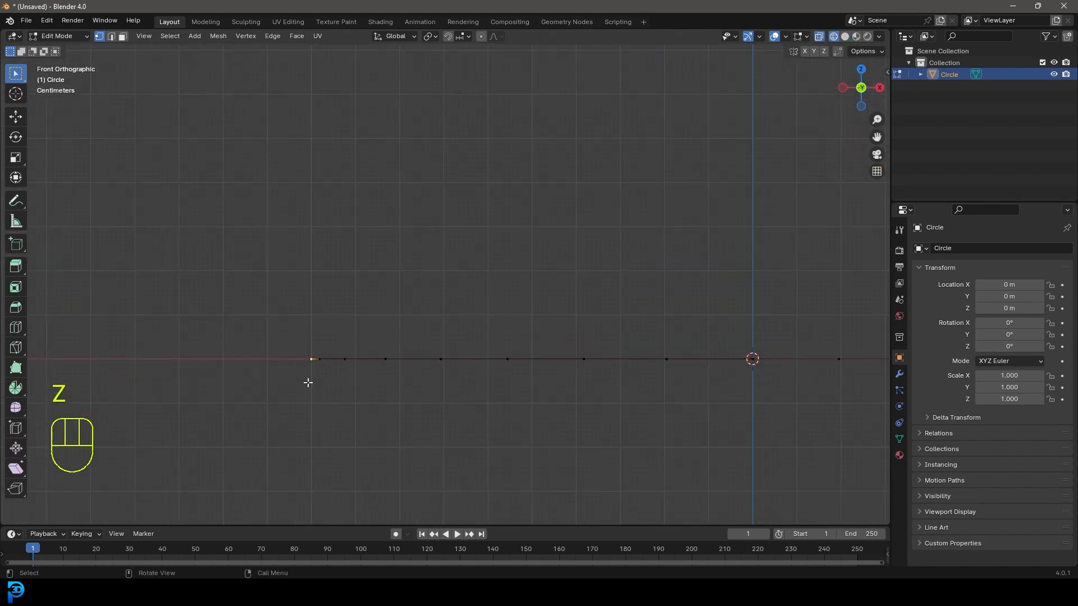
middle_drag(309, 365, 387, 273)
scroll(410, 295, down, 4)
key(ctrl+i)
middle_drag(491, 245, 243, 220)
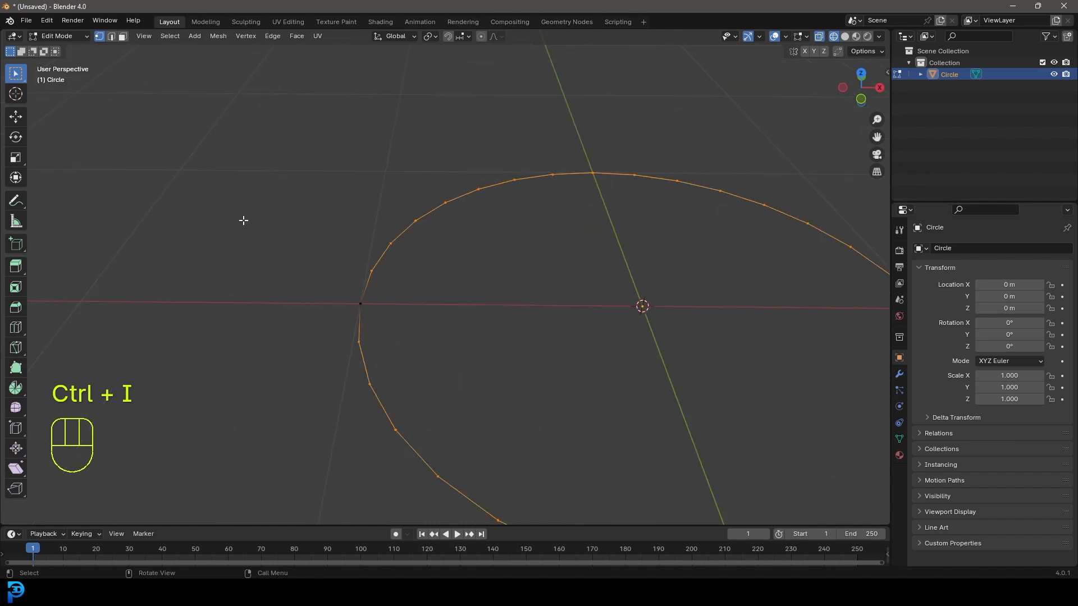
middle_drag(400, 306, 349, 320)
key(x)
click(341, 320)
drag(404, 373, 230, 242)
- Add a Screw modifier to the single-vertex circle object
shift+middle_drag(342, 349, 428, 360)
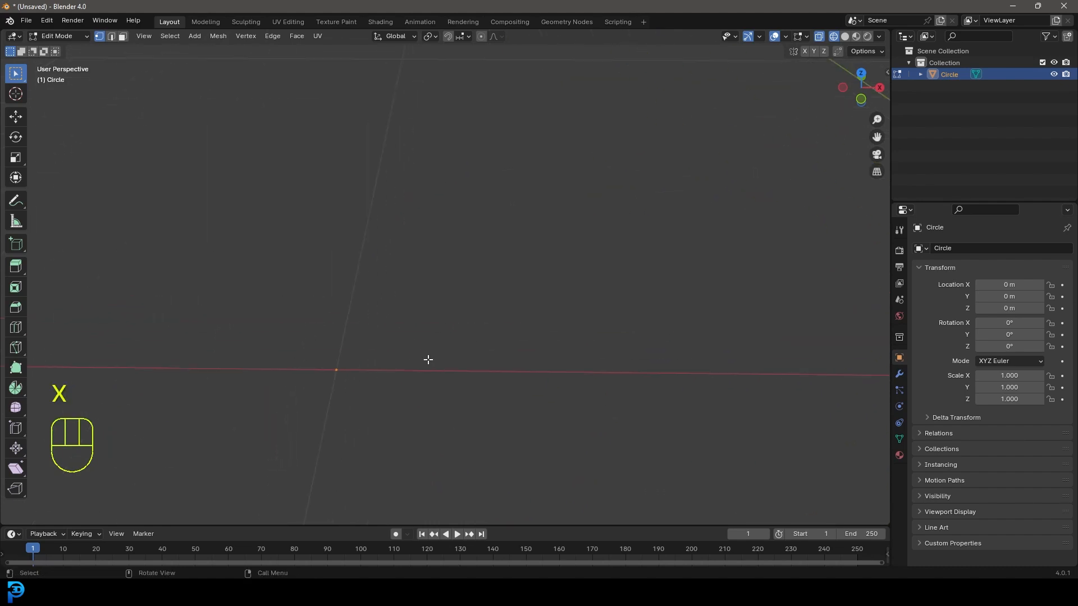
middle_drag(317, 351, 404, 337)
shift+middle_drag(623, 330, 512, 359)
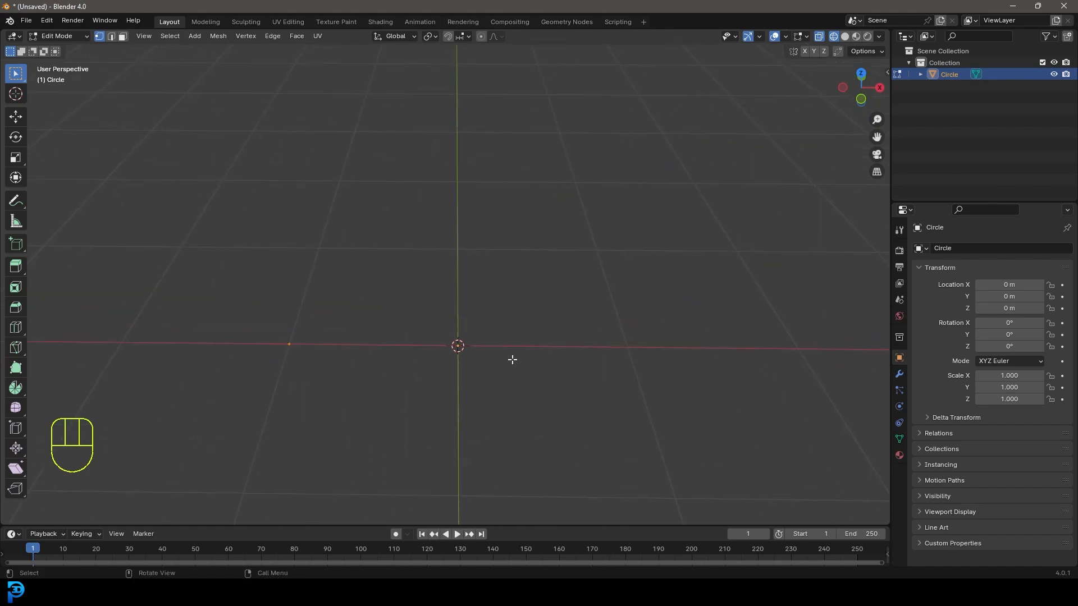
click(899, 374)
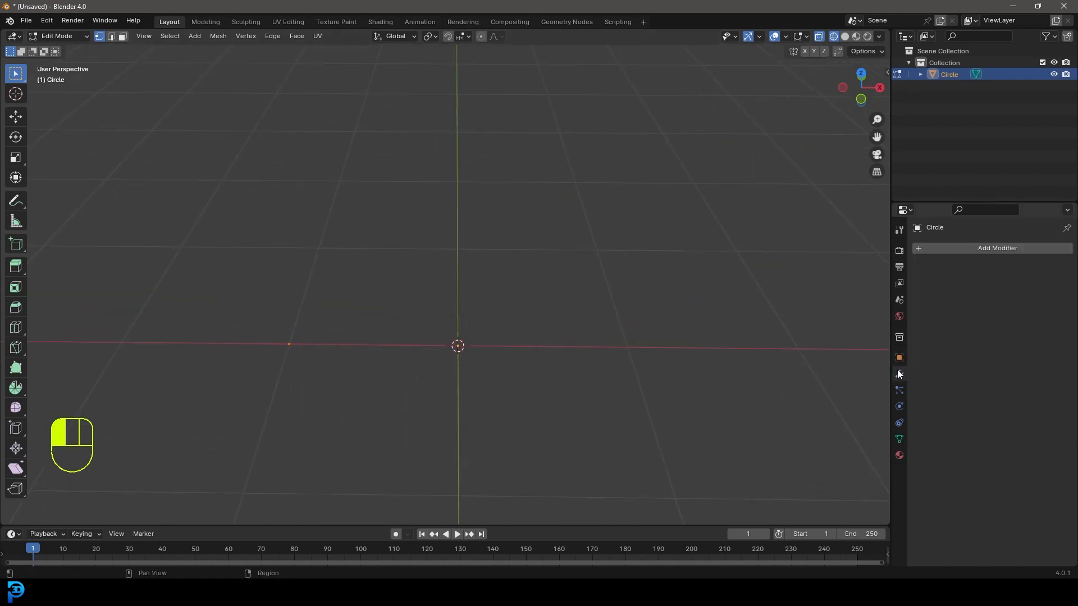
click(985, 248)
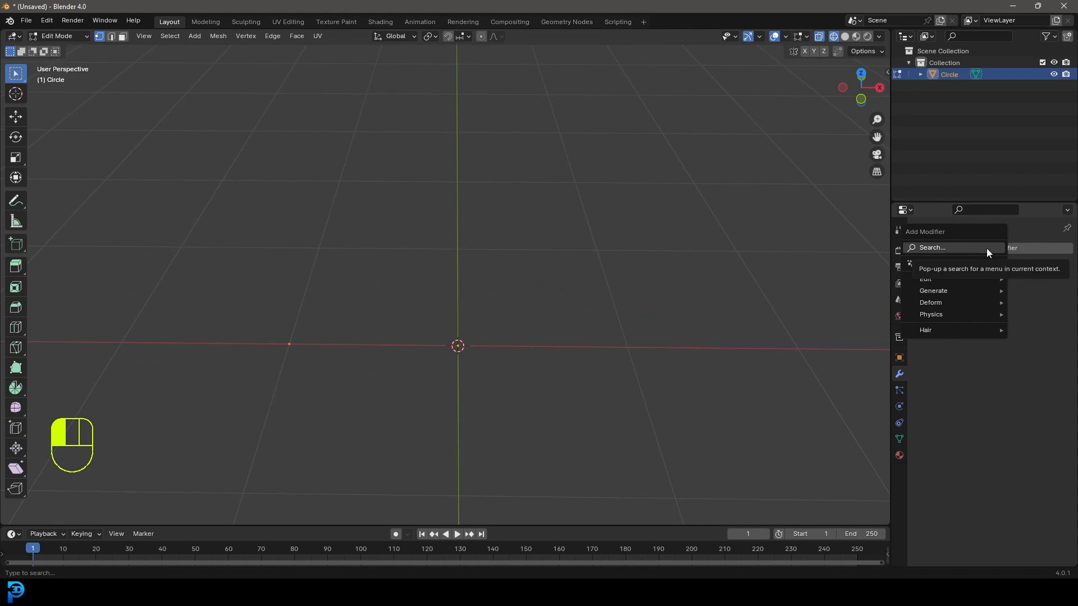
text(scre)
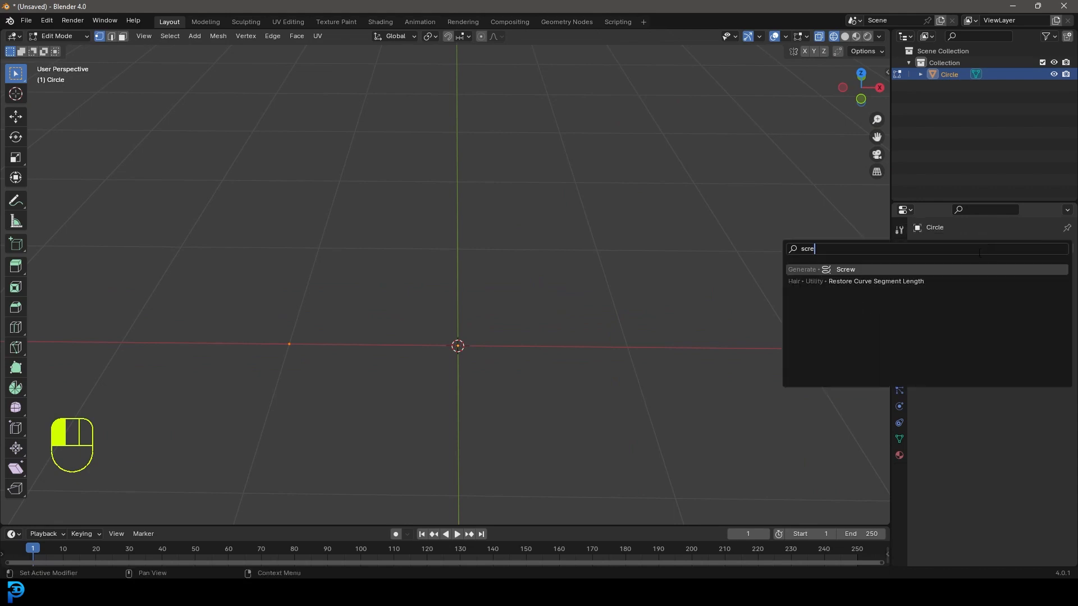
click(848, 269)
shift+middle_drag(311, 342, 245, 322)
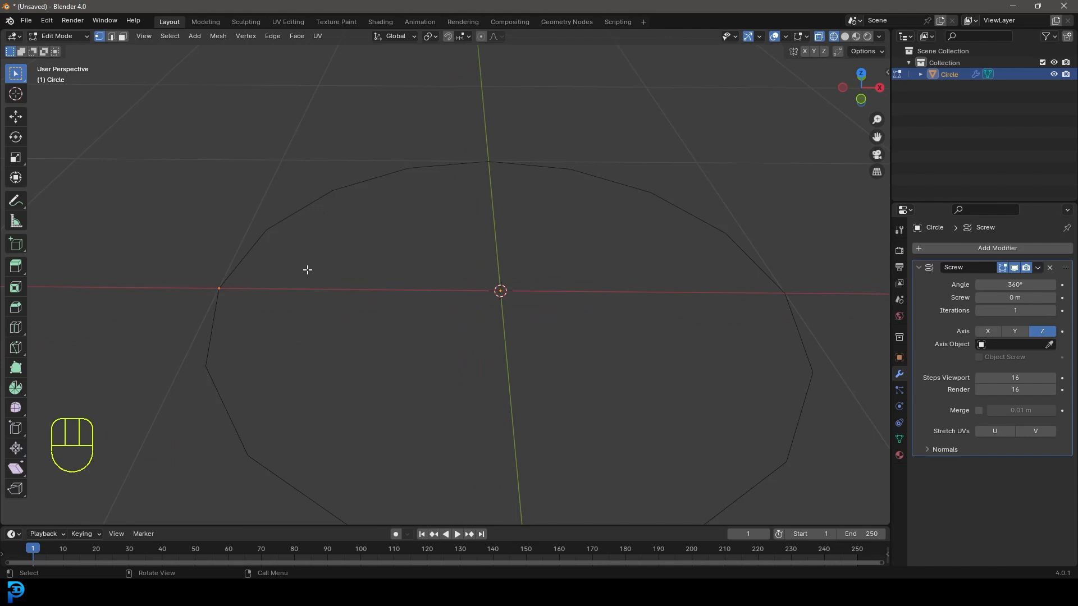
- Extrude the vertex about 0.1 m downward and slightly inward in front view, and show the ring in solid shading
key(KP_1)
shift+middle_drag(309, 269, 361, 325)
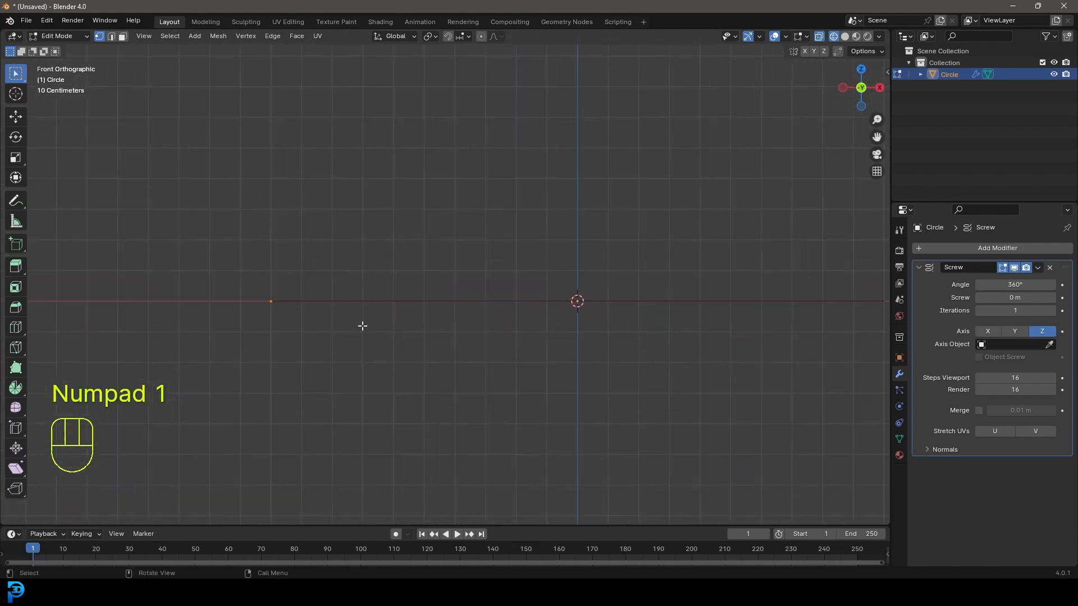
key(z)
key(e)
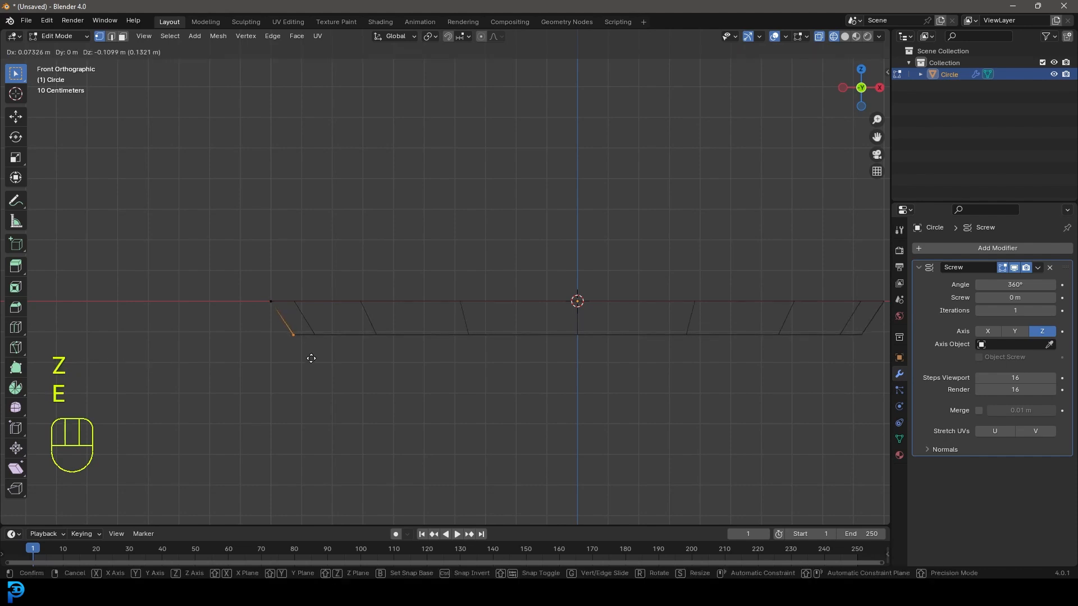
click(308, 356)
scroll(315, 391, down, 4)
mouse_move(368, 303)
middle_down()
mouse_move(404, 335)
mouse_move(426, 325)
middle_up()
key(z)
click(585, 325)
middle_drag(581, 337, 417, 308)
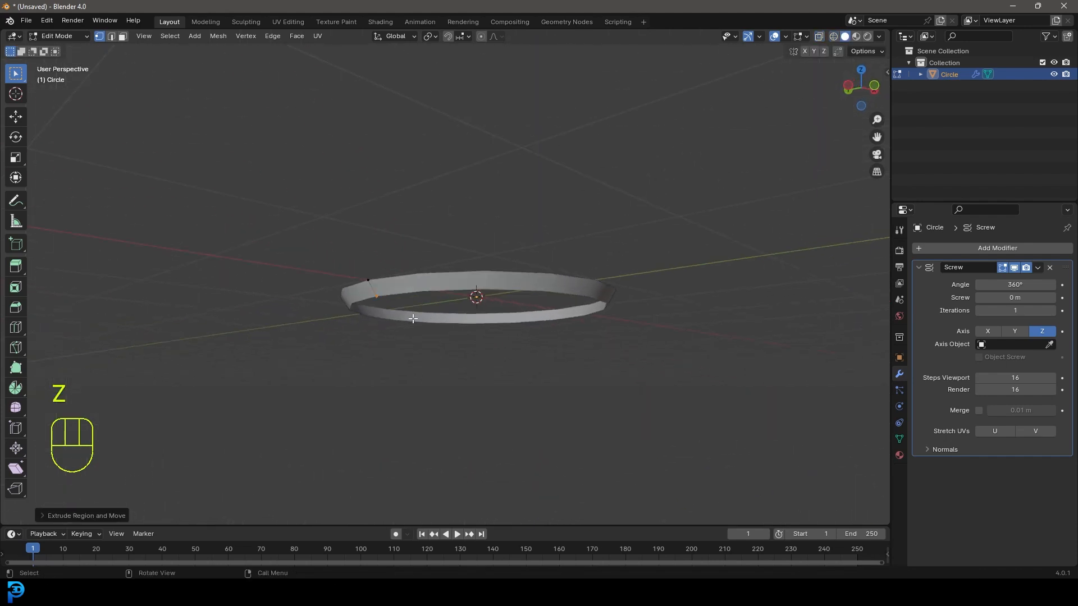
- Extrude three more profile segments downward and inward toward the centre axis to form a shallow bowl
key(KP_1)
scroll(369, 355, up, 4)
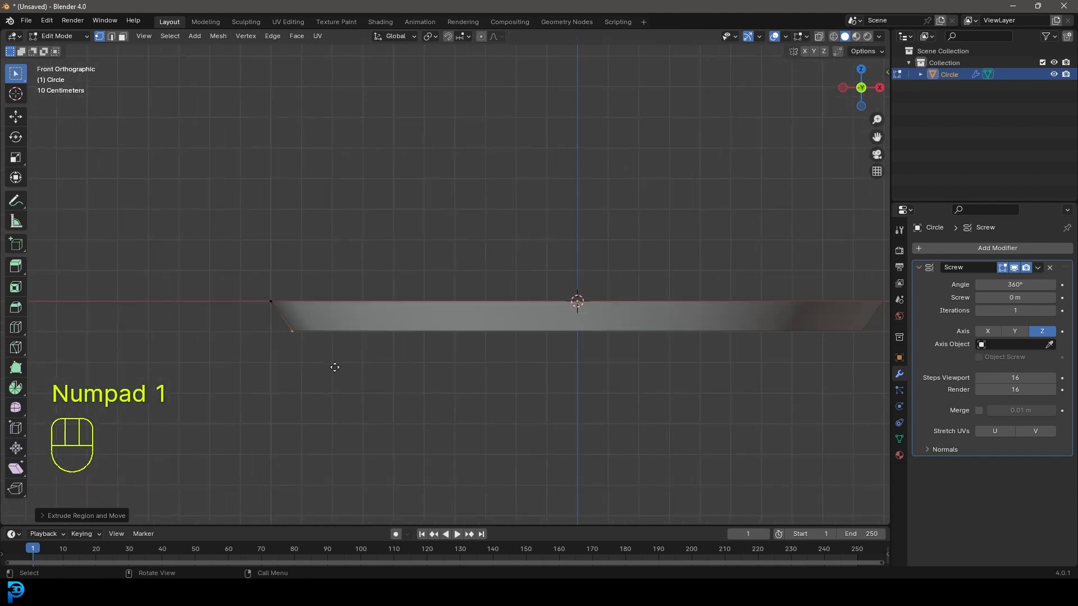
key(e)
click(389, 414)
key(e)
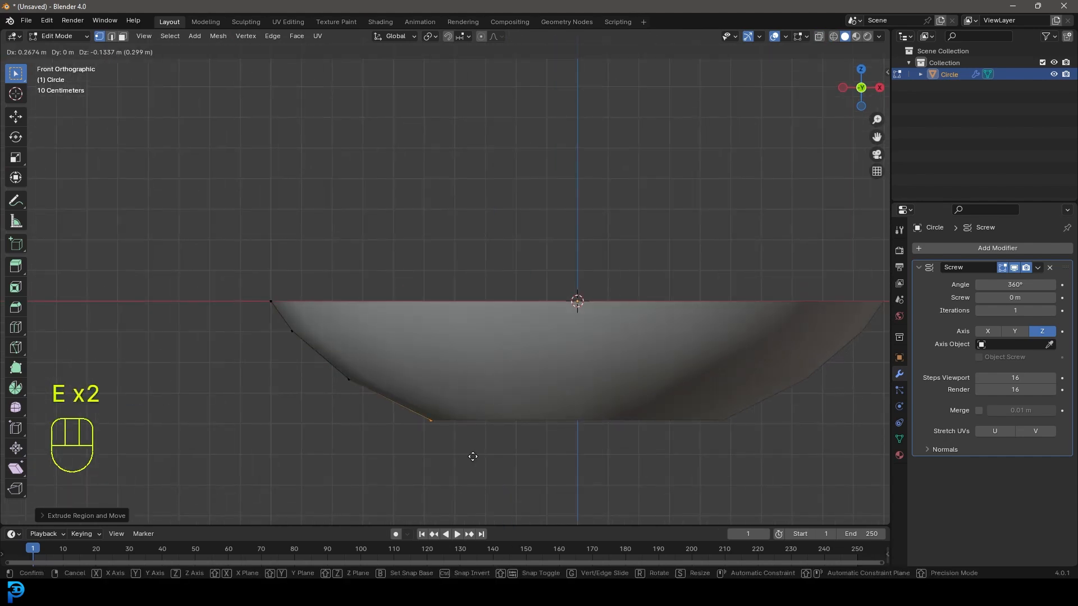
click(456, 446)
key(e)
click(510, 447)
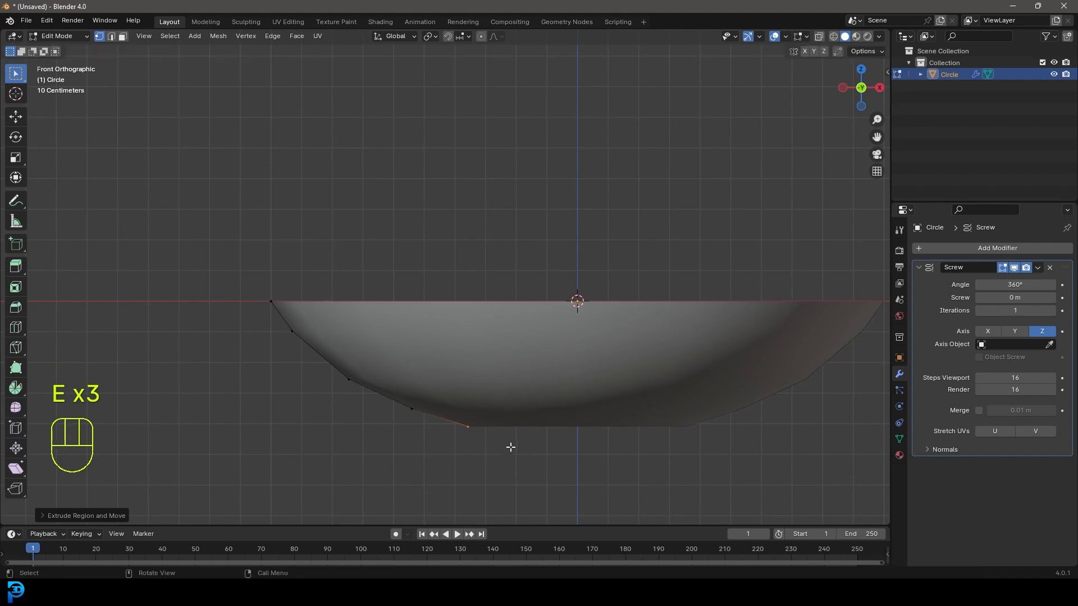
- In wireframe front view, extrude three short segments from the profile's lower end, curving it inward and upward
scroll(510, 447, down, 4)
middle_drag(498, 366, 486, 405)
key(KP_1)
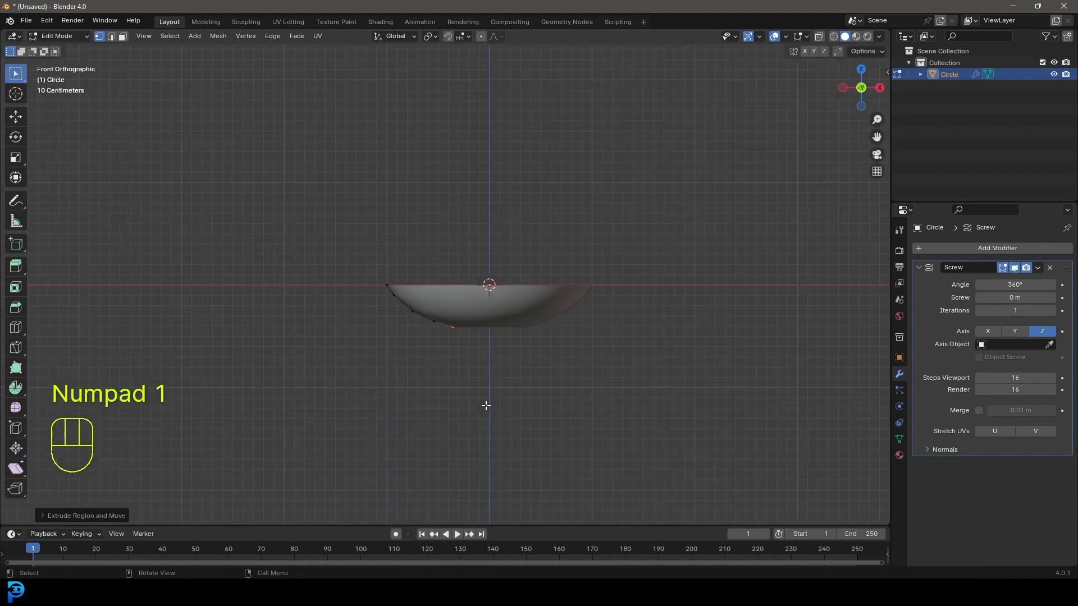
key(z)
click(349, 385)
scroll(482, 364, up, 4)
scroll(497, 449, up, 1)
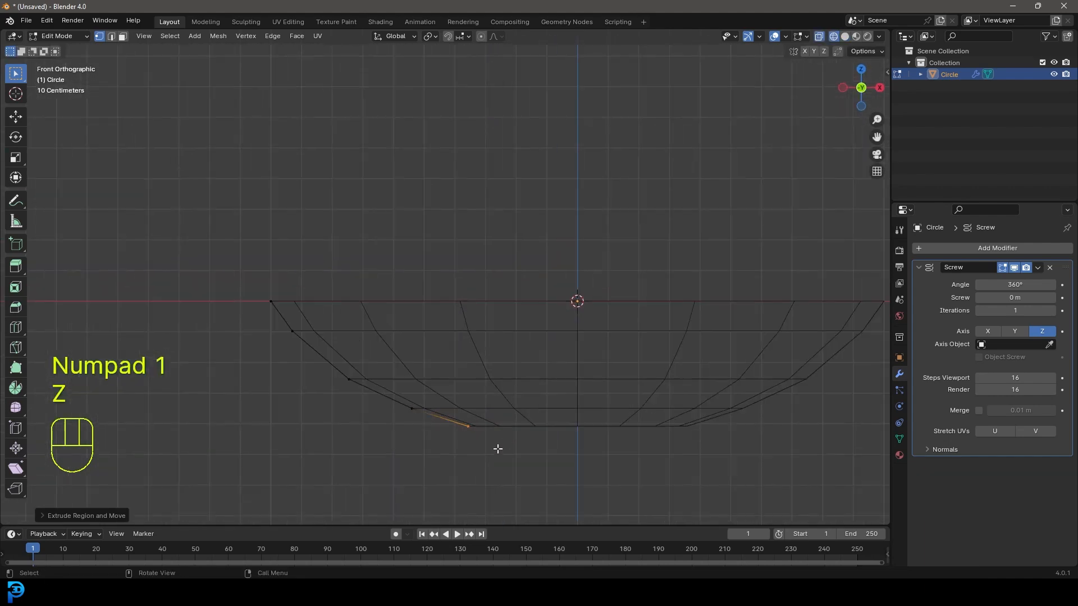
key(e)
click(510, 454)
key(e)
click(520, 447)
key(e)
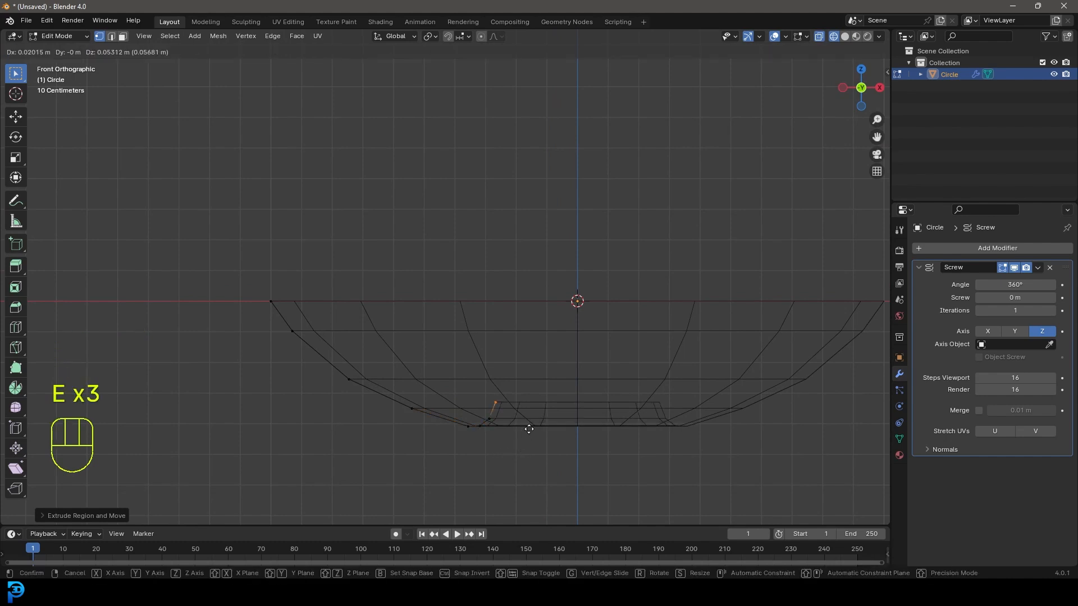
click(529, 426)
- Extrude the profile's inner end about 0.3 m upward as a central tube wall, and show the shape in solid shading
key(e)
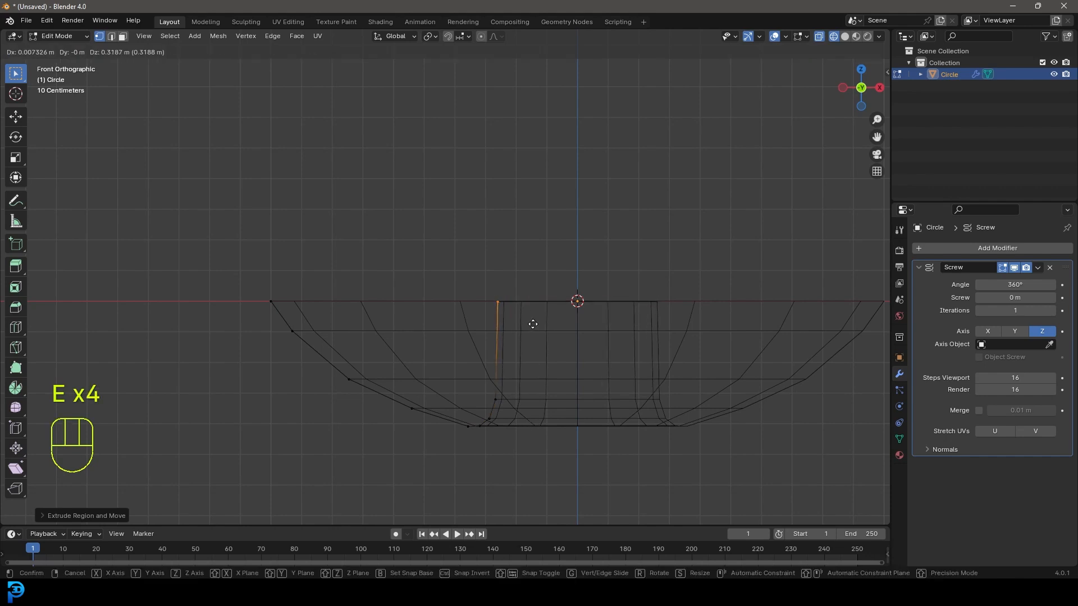
click(542, 340)
middle_drag(543, 340, 471, 329)
key(z)
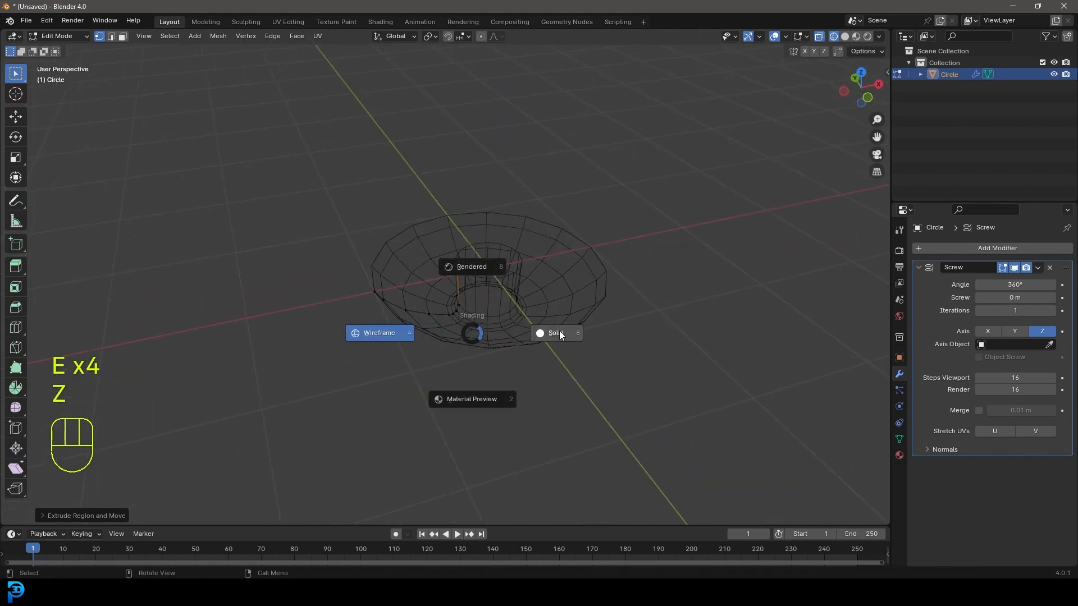
middle_drag(561, 331, 378, 279)
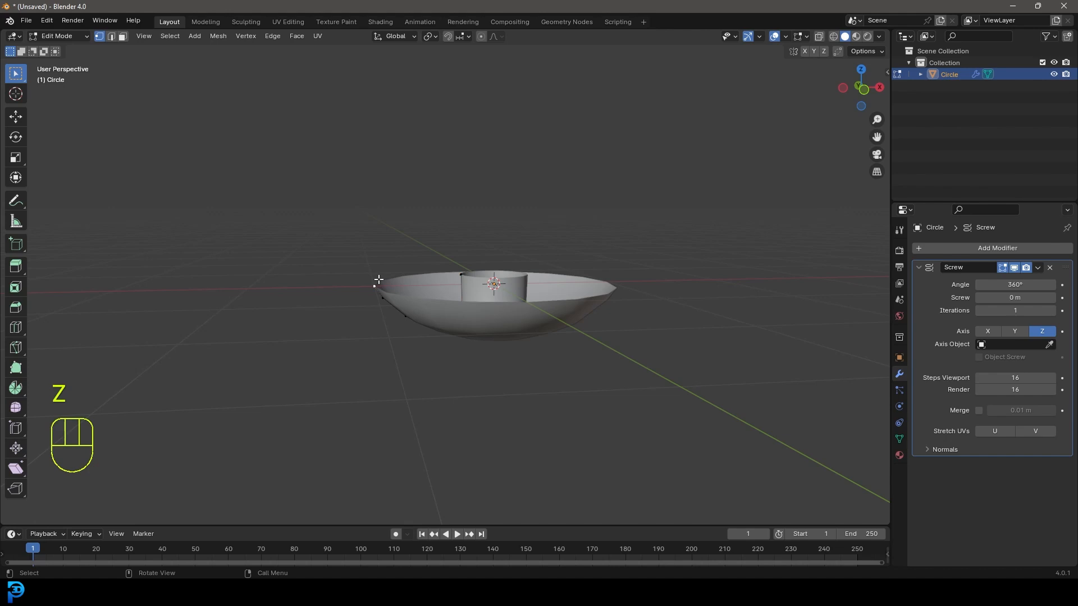
- In front view, extrude the profile's outer rim vertex upward and slightly outward
key(KP_1)
scroll(382, 281, up, 3)
shift+middle_drag(333, 314, 343, 335)
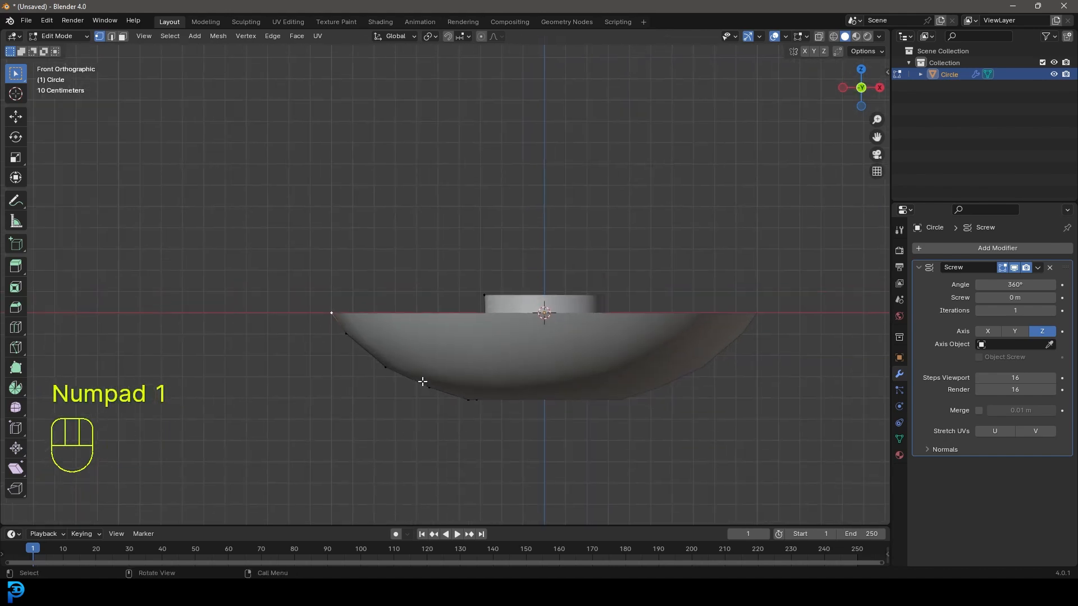
key(e)
click(255, 349)
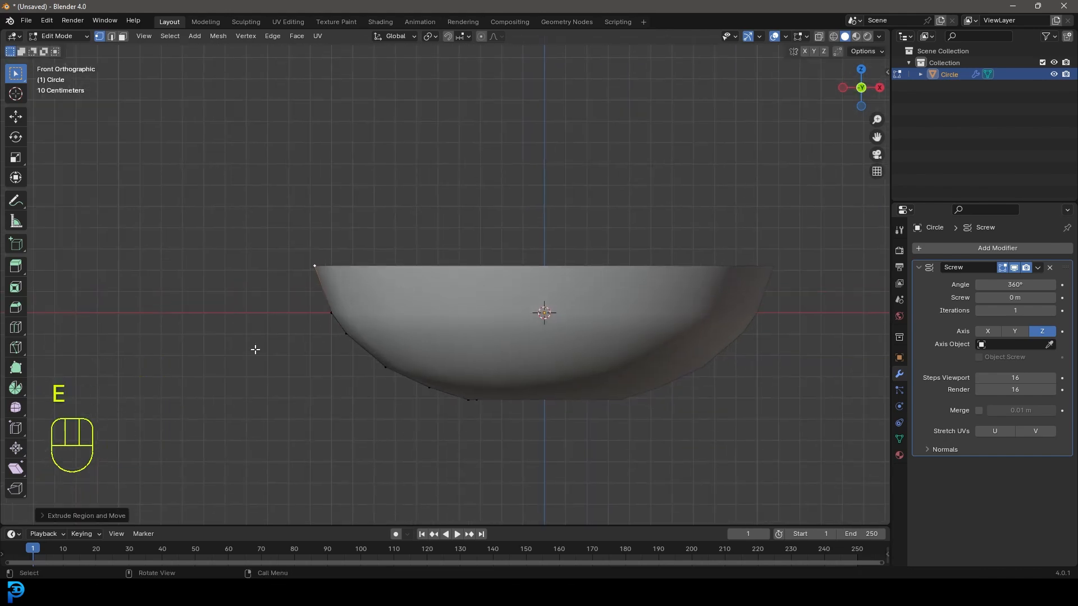
- View the reference photo Beats (3).jpg enlarged to examine the shape of the ear tip
drag(1077, 168, 654, 125)
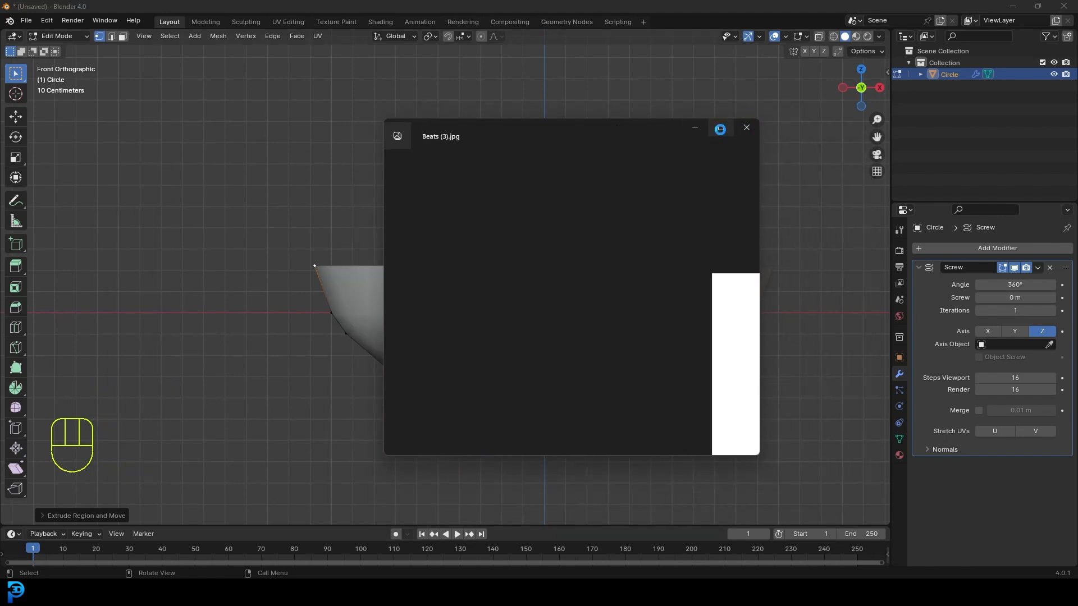
click(721, 128)
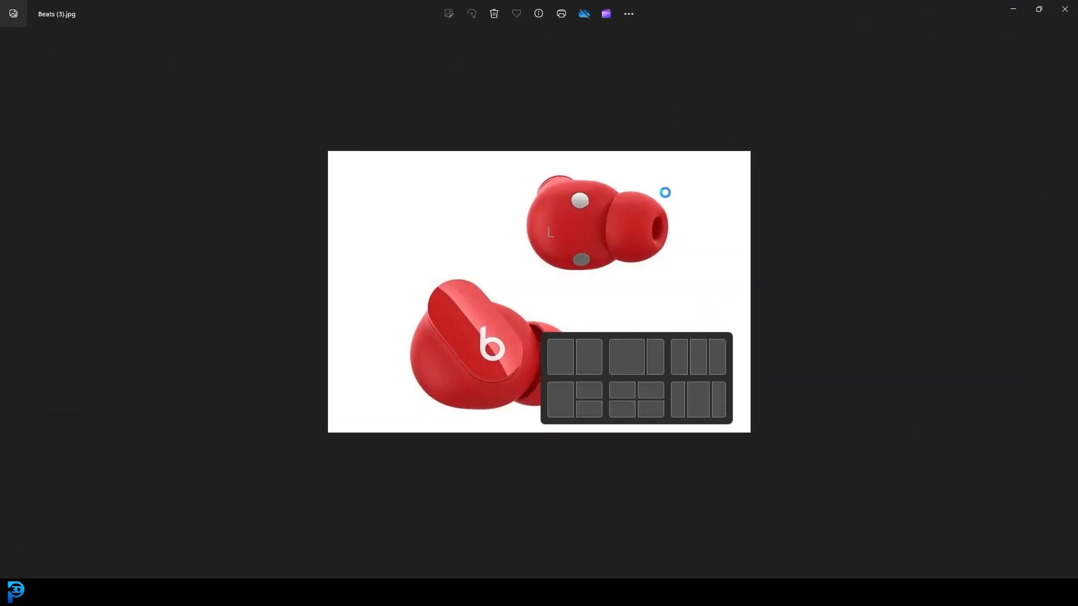
click(1012, 10)
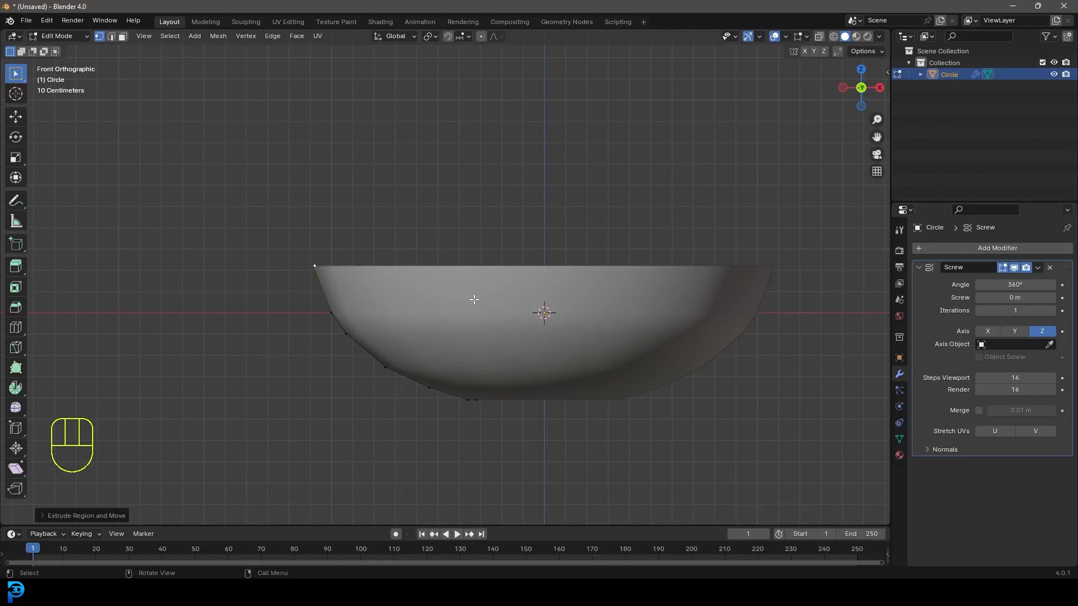
- Extrude three more segments upward from the rim, about 0.26 m for the first, curving the outer wall back inward
scroll(438, 278, down, 4)
key(e)
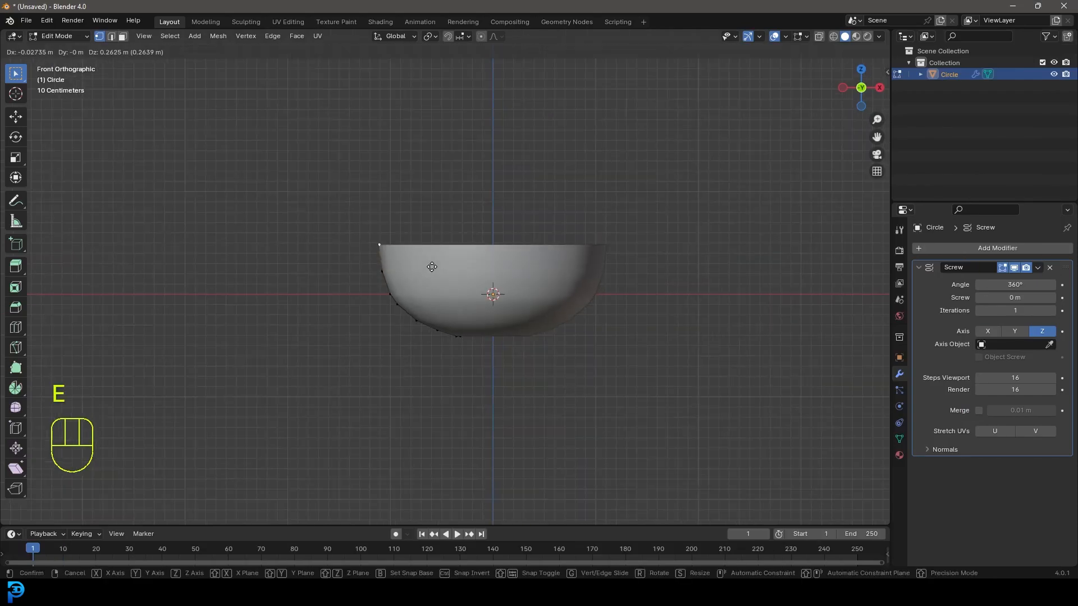
click(433, 267)
key(e)
click(436, 247)
key(e)
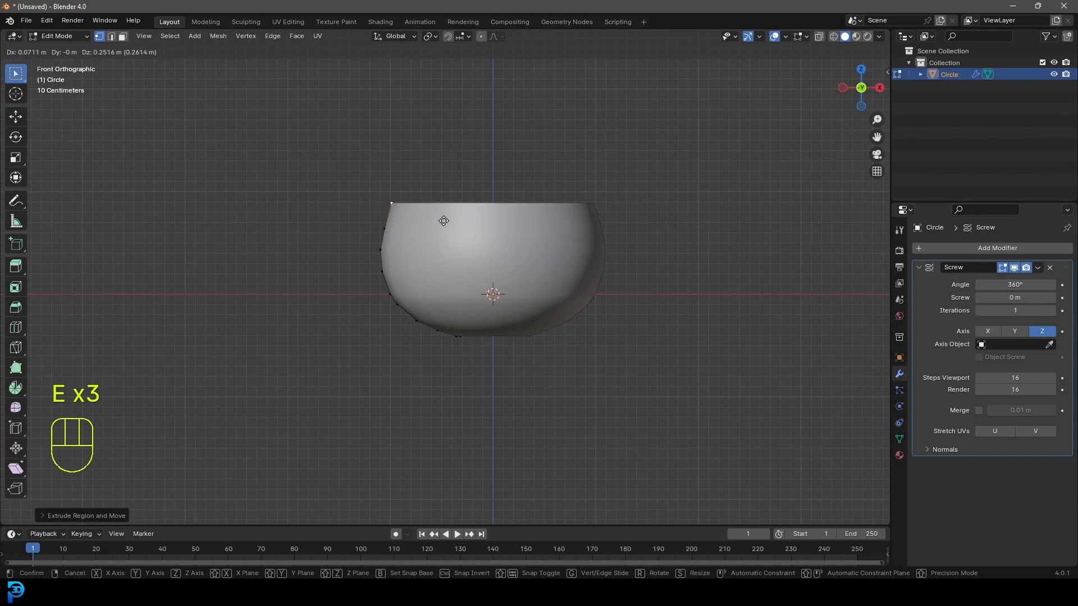
click(443, 221)
mouse_move(518, 260)
middle_down()
mouse_move(532, 287)
mouse_move(534, 392)
mouse_move(532, 230)
mouse_move(524, 251)
middle_up()
scroll(524, 250, up, 3)
key(KP_1)
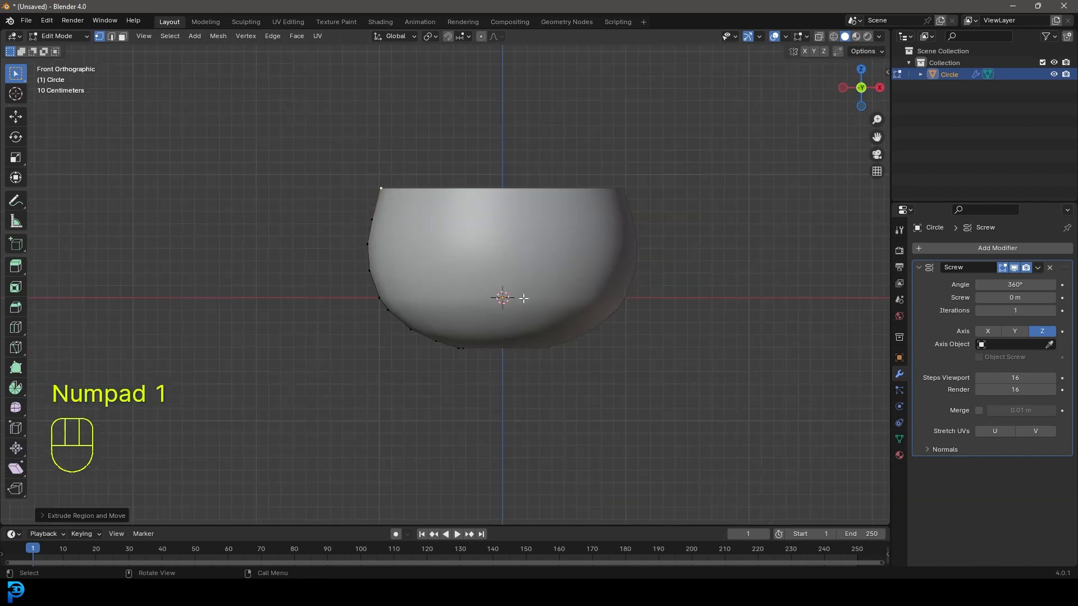
- With proportional editing, move the inner tube vertices about 0.14 m outward and 0.09 m down, and show the object in solid shading
key(z)
click(399, 309)
click(481, 36)
drag(521, 416, 450, 255)
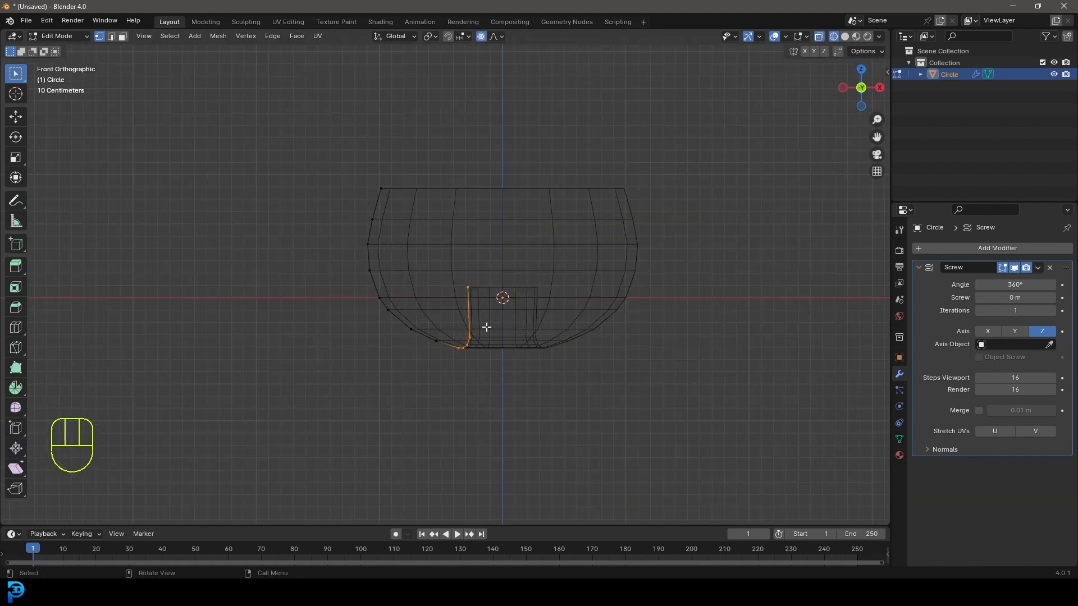
key(g)
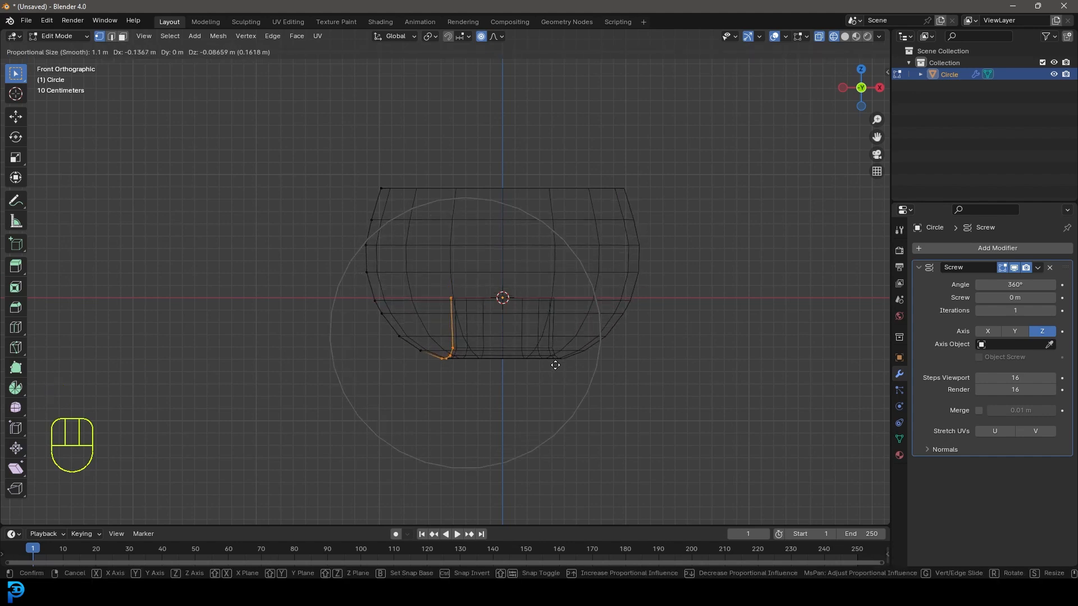
click(555, 363)
key(Tab)
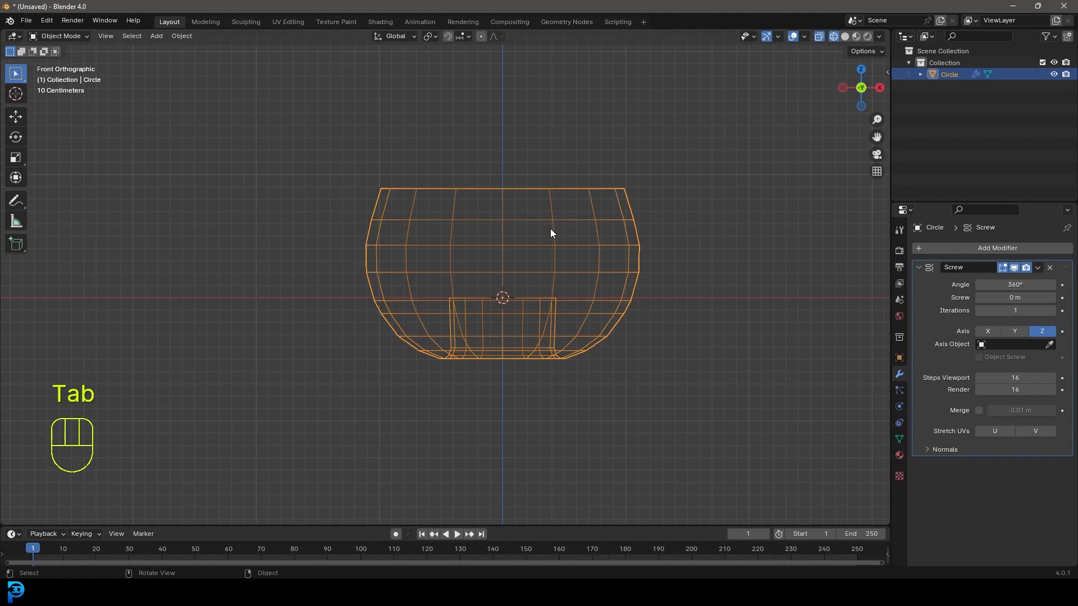
key(z)
middle_drag(673, 242, 526, 266)
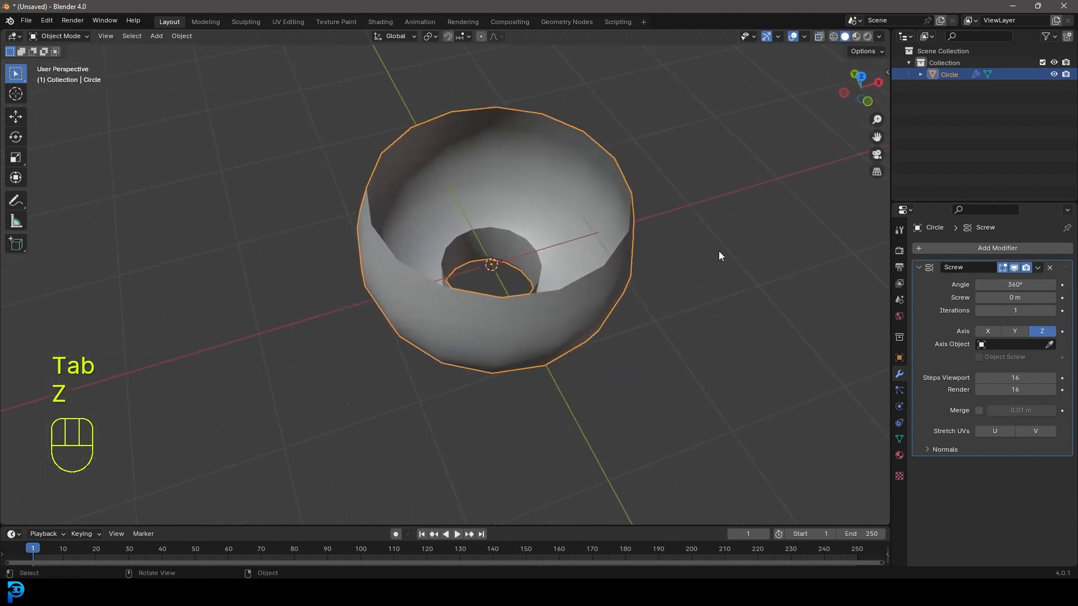
- Add a Subdivision Surface modifier to the ear tip and collapse the modifier settings
click(973, 247)
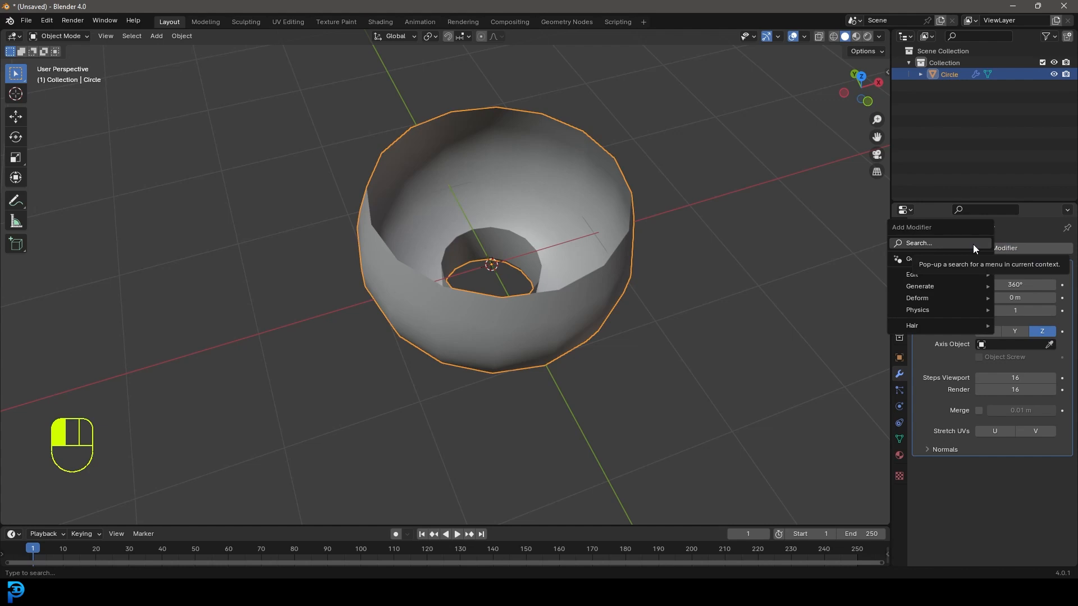
click(974, 245)
text(sub)
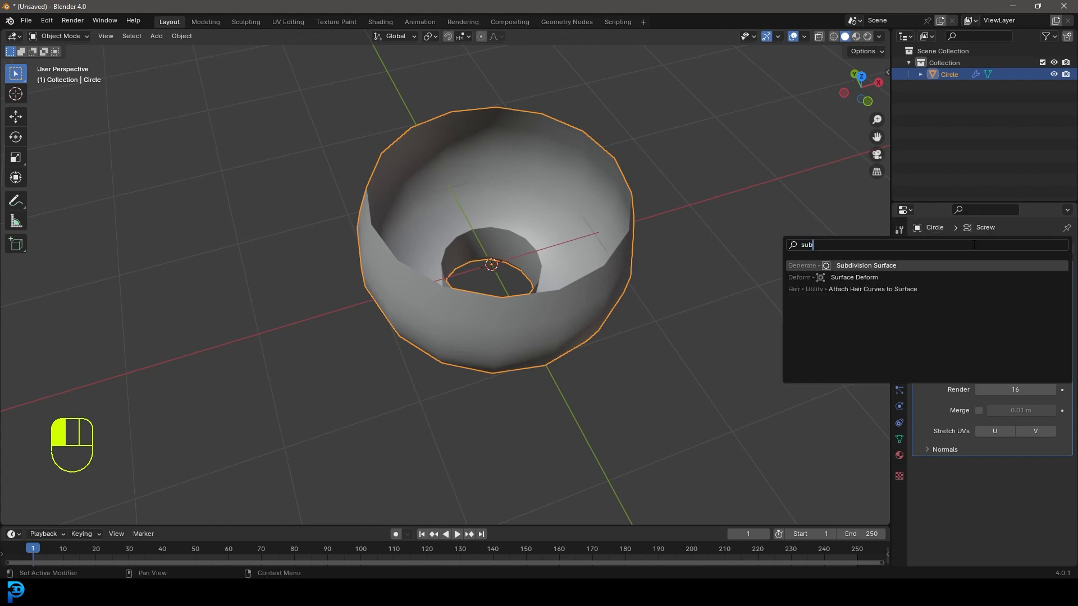
click(930, 264)
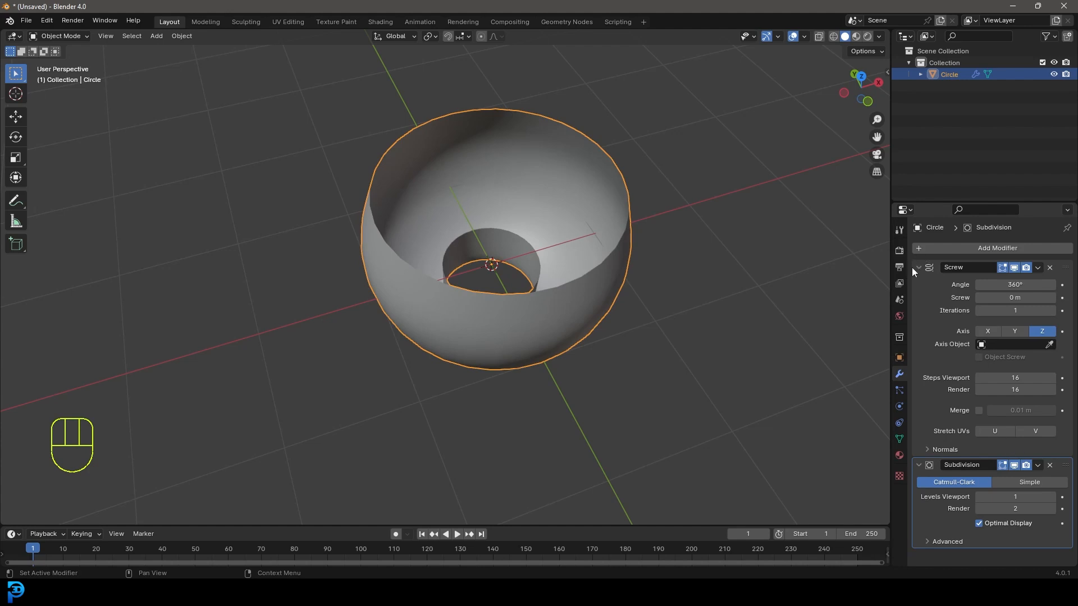
click(918, 269)
click(919, 282)
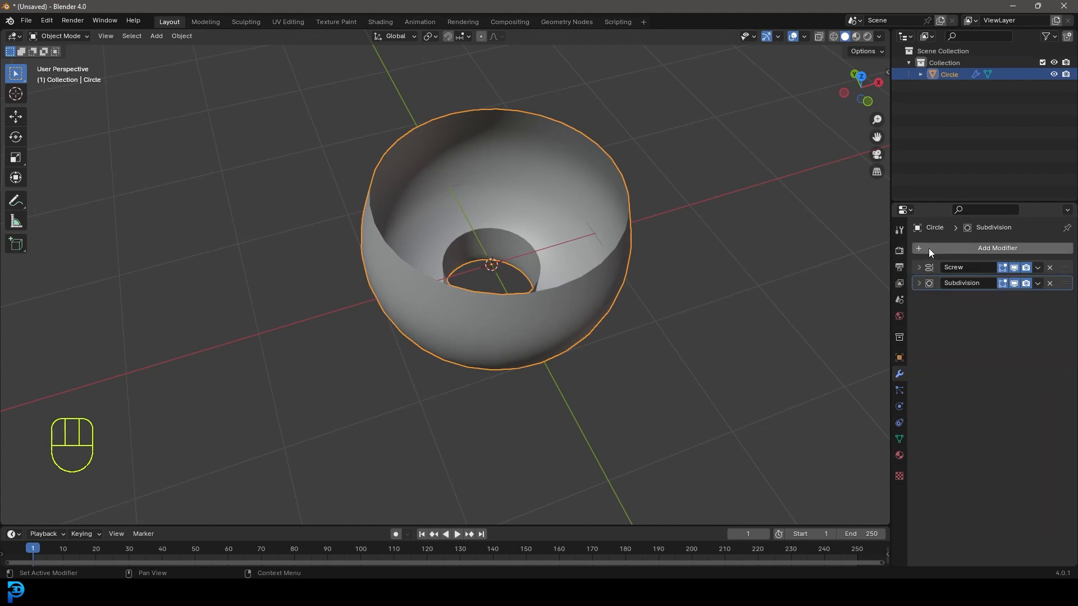
- Add a Solidify modifier above the Subdivision modifier and set its thickness to 0.109 m
click(992, 250)
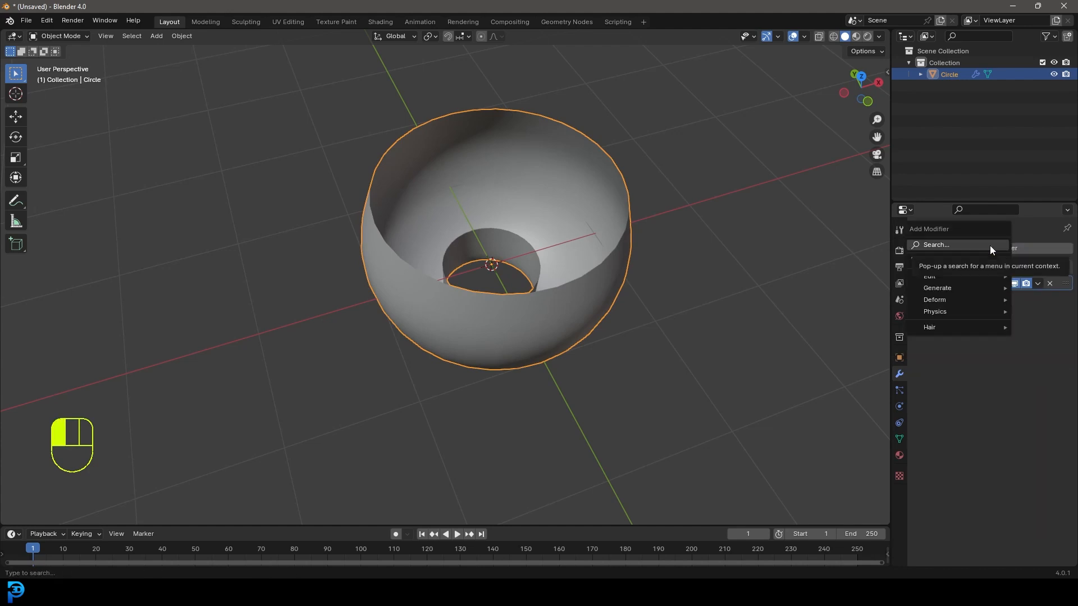
click(989, 245)
text(solid)
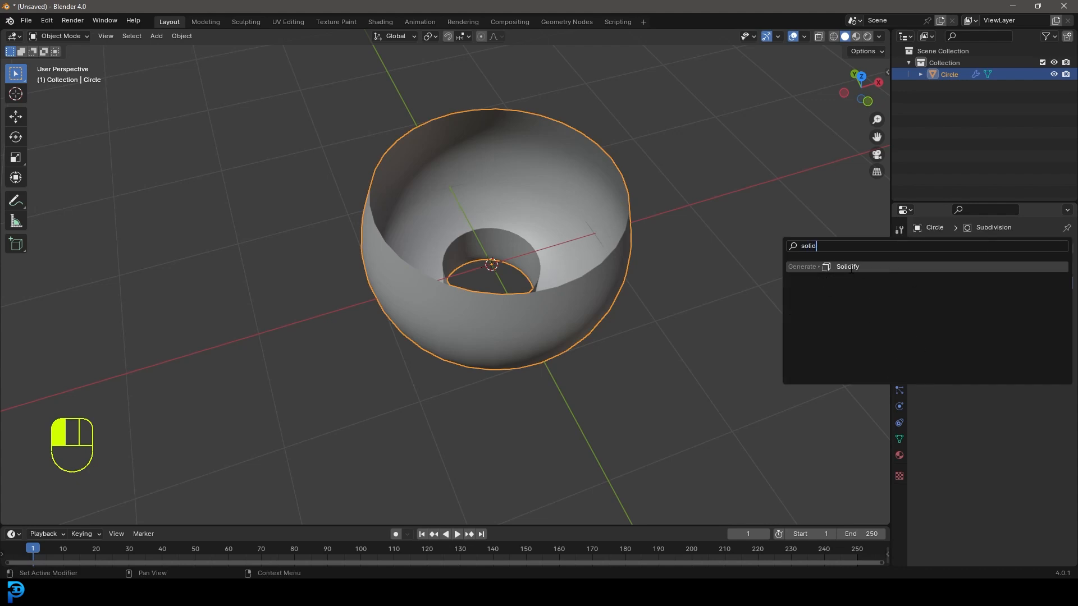
click(852, 268)
drag(1054, 301, 1054, 280)
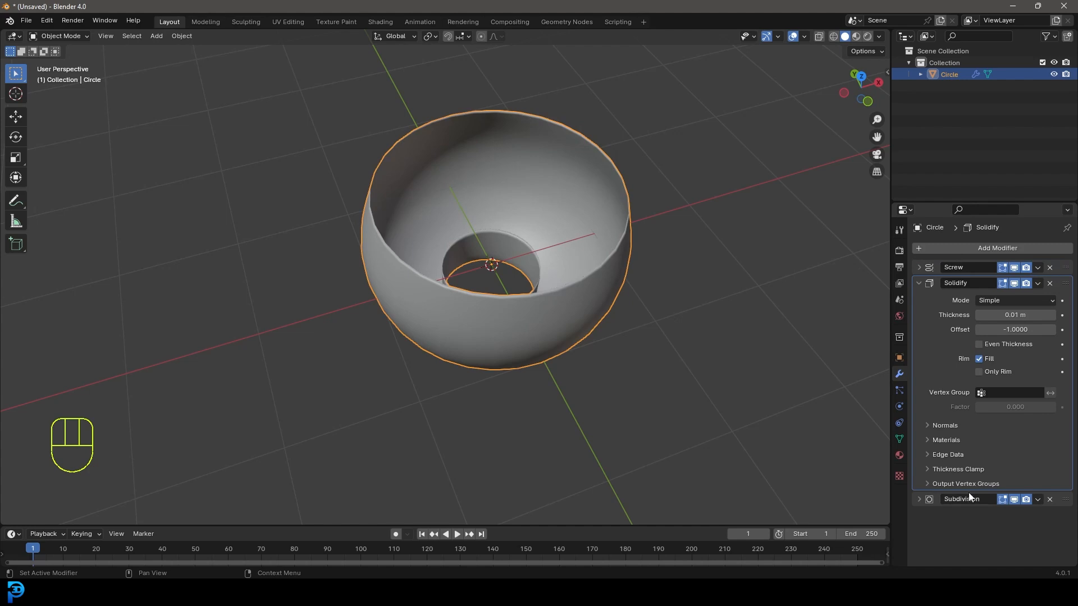
scroll(574, 316, up, 4)
shift+drag(1023, 317, 1050, 317)
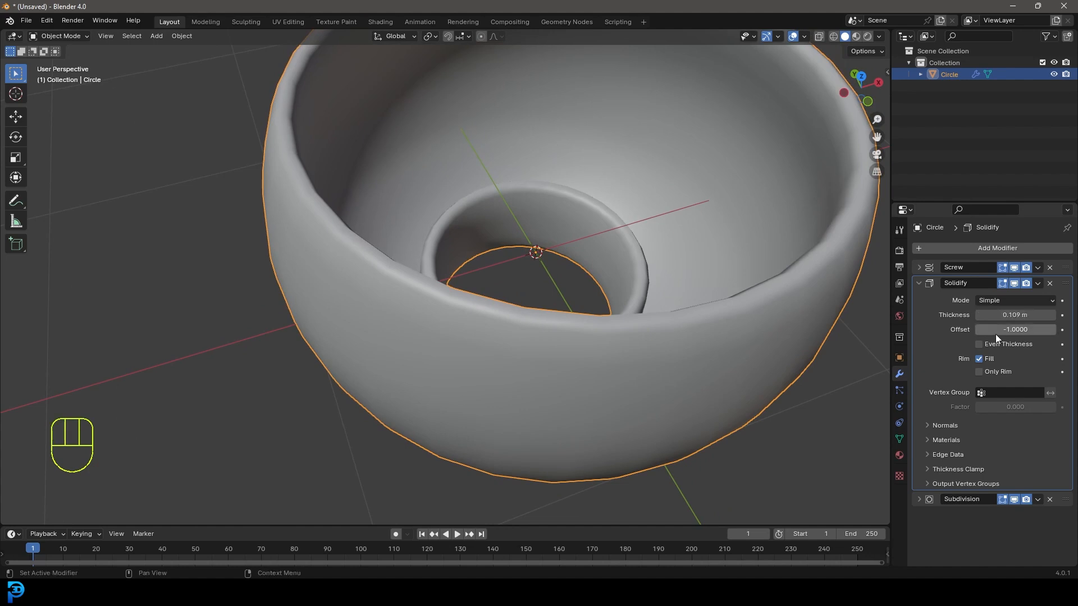
click(924, 287)
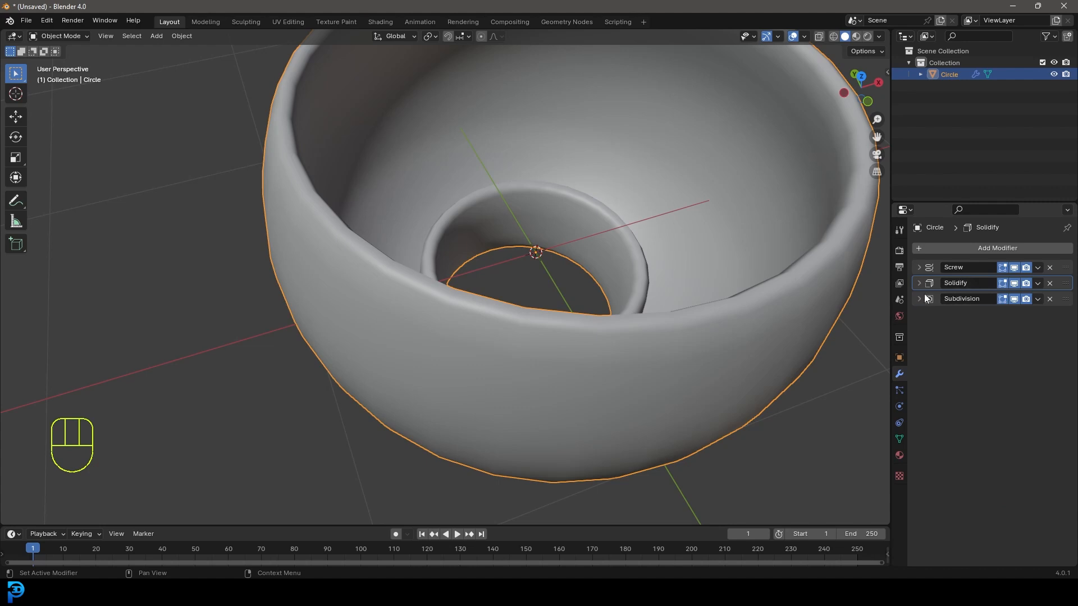
- Add a Bevel modifier and place it between the Solidify and Subdivision modifiers
click(962, 248)
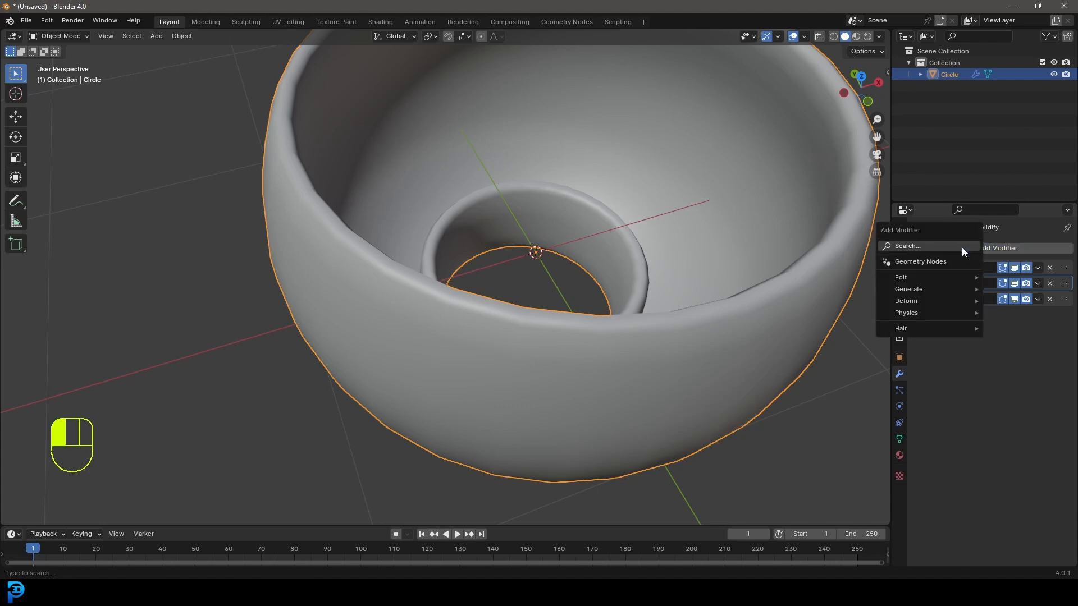
click(961, 247)
text(bevel)
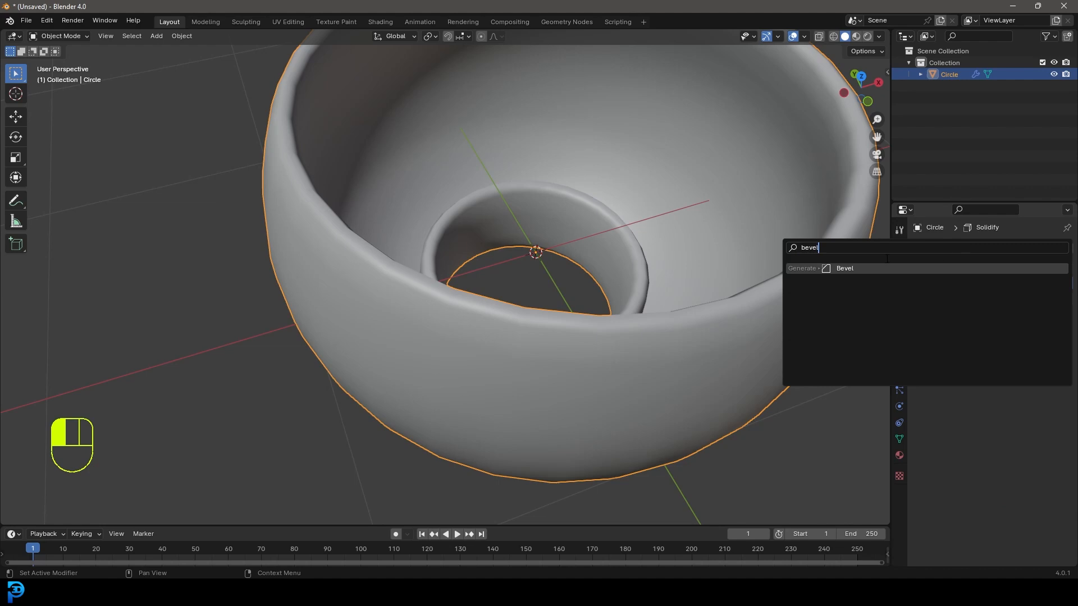
click(883, 269)
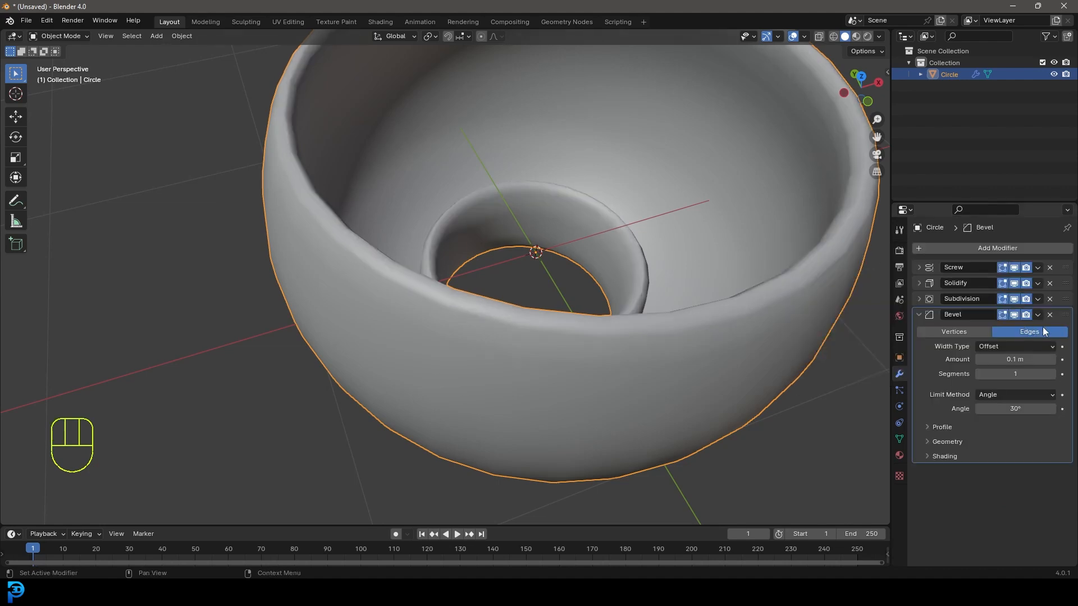
drag(1065, 315, 992, 291)
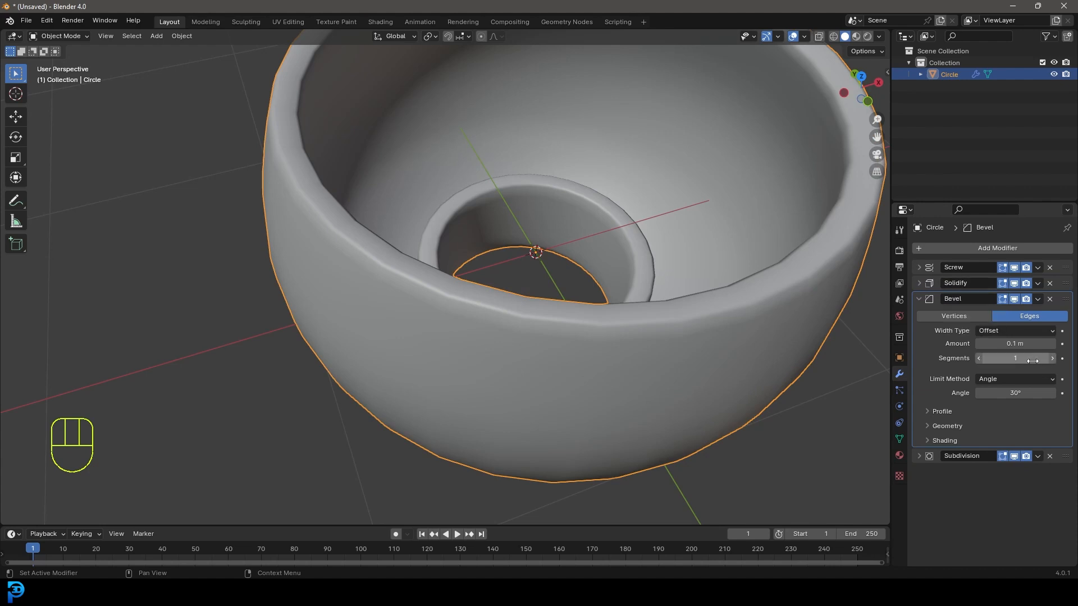
- Set the Bevel modifier's amount to 0.002 m with 2 segments
shift+drag(1015, 343, 993, 343)
shift+drag(1015, 344, 1018, 346)
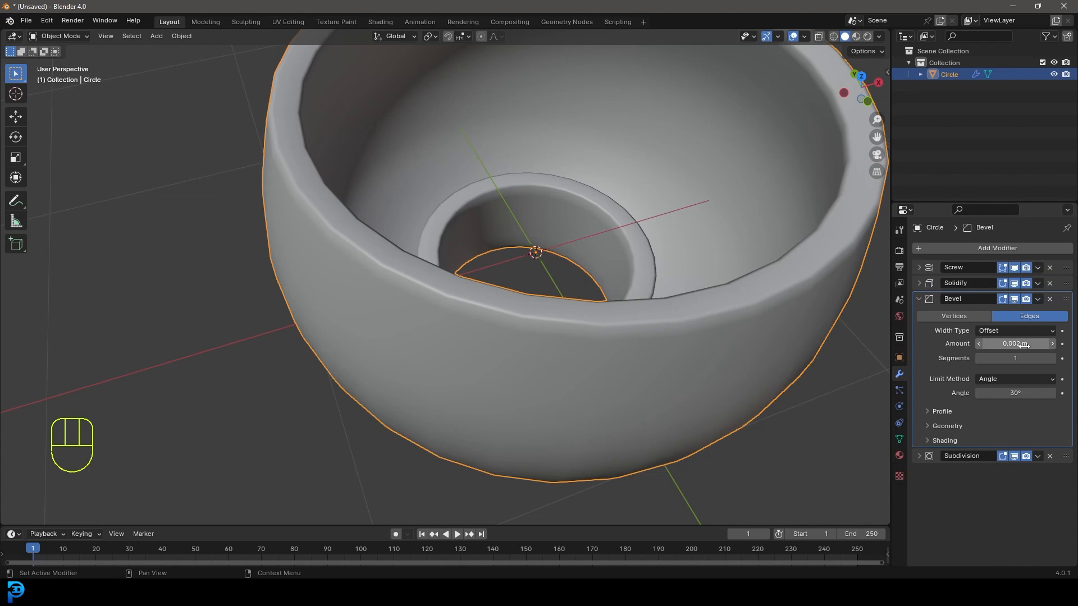
click(1054, 358)
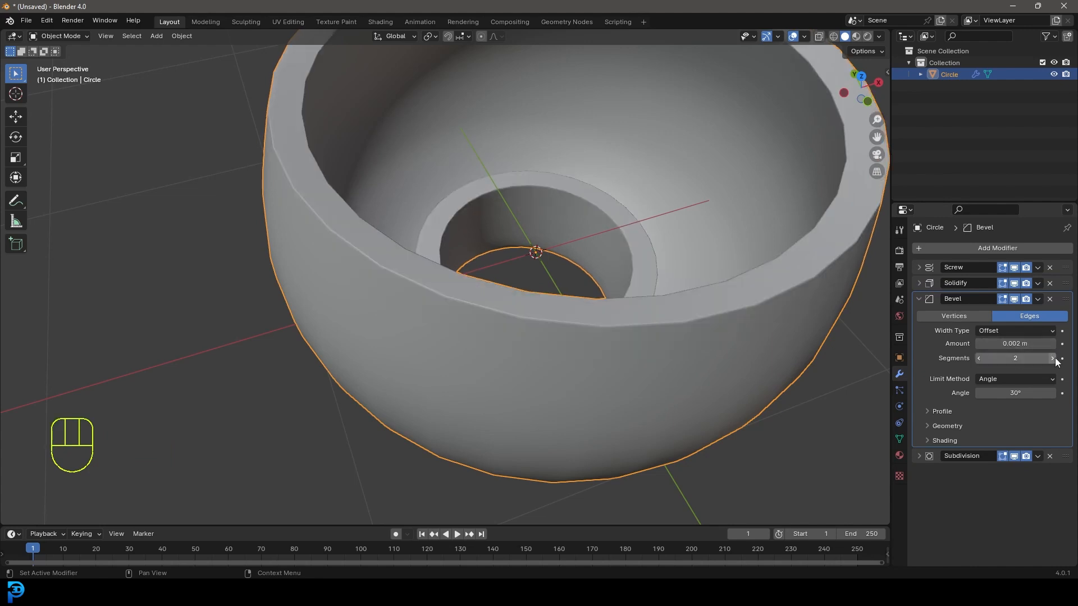
click(918, 299)
- Set the Subdivision modifier's viewport level to 2 and inspect the opening on the ear tip's underside
click(918, 315)
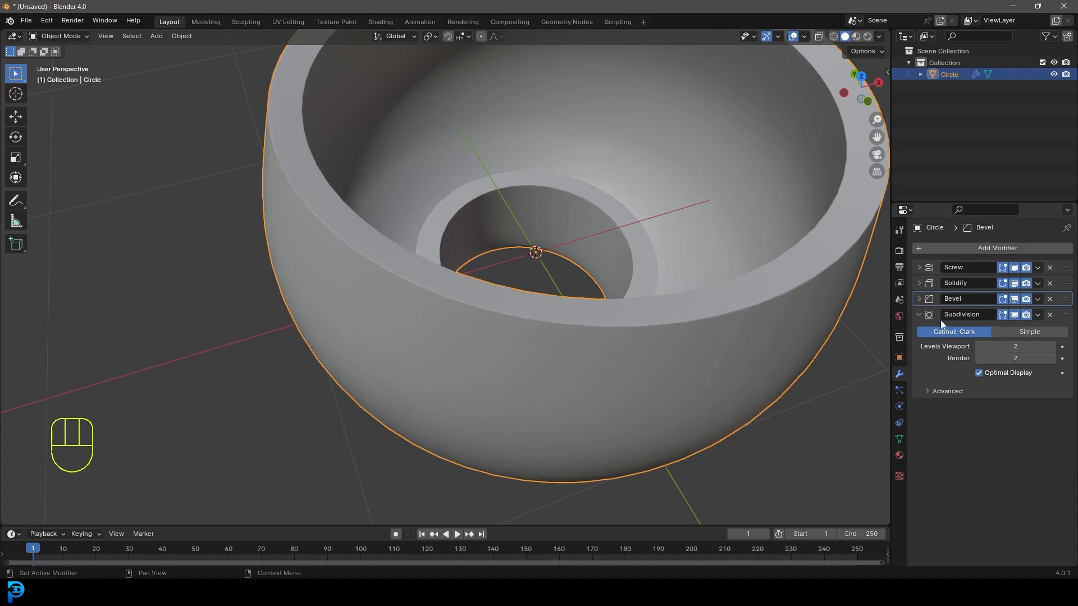
click(919, 315)
scroll(554, 333, down, 4)
key(alt+a)
middle_drag(555, 332, 457, 272)
click(524, 305)
scroll(589, 322, up, 5)
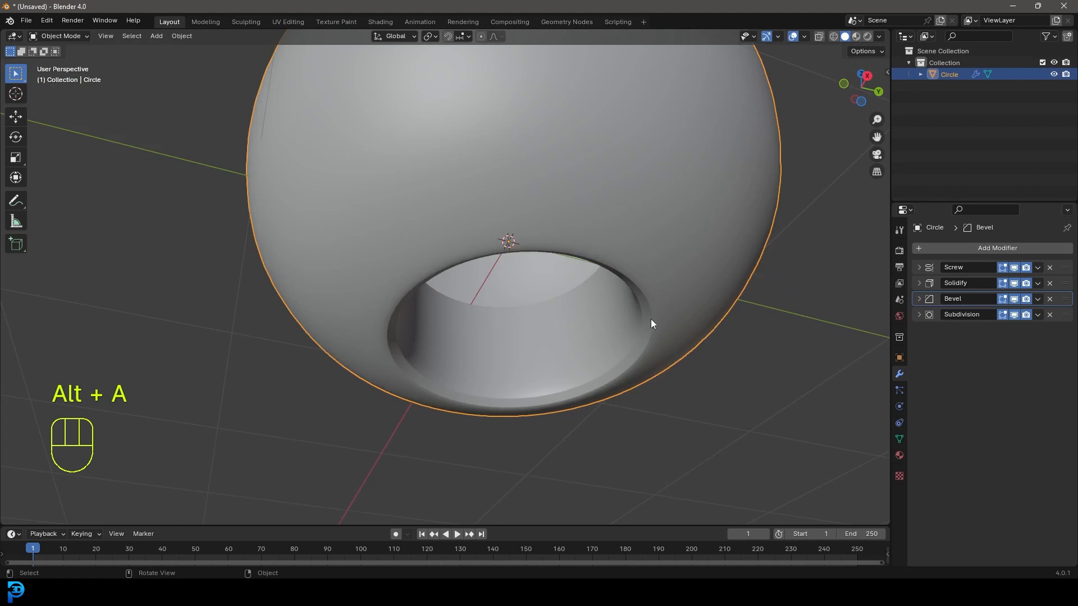
- Try a Solidify thickness of -0.017 m on the ear tip
click(919, 283)
shift+drag(1011, 316, 994, 316)
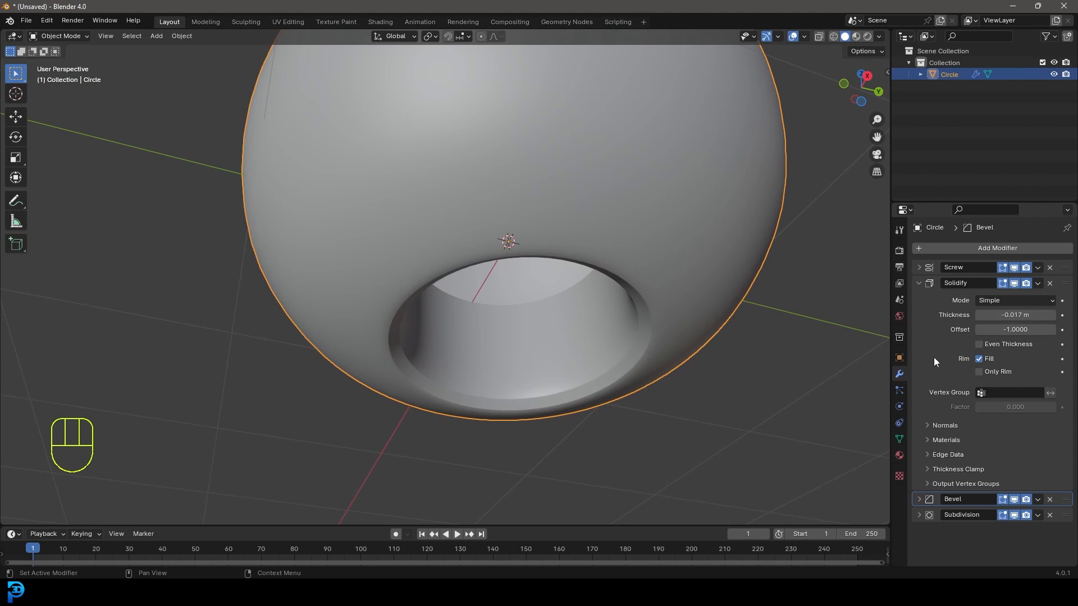
click(919, 283)
click(919, 297)
shift+drag(1011, 392, 1014, 392)
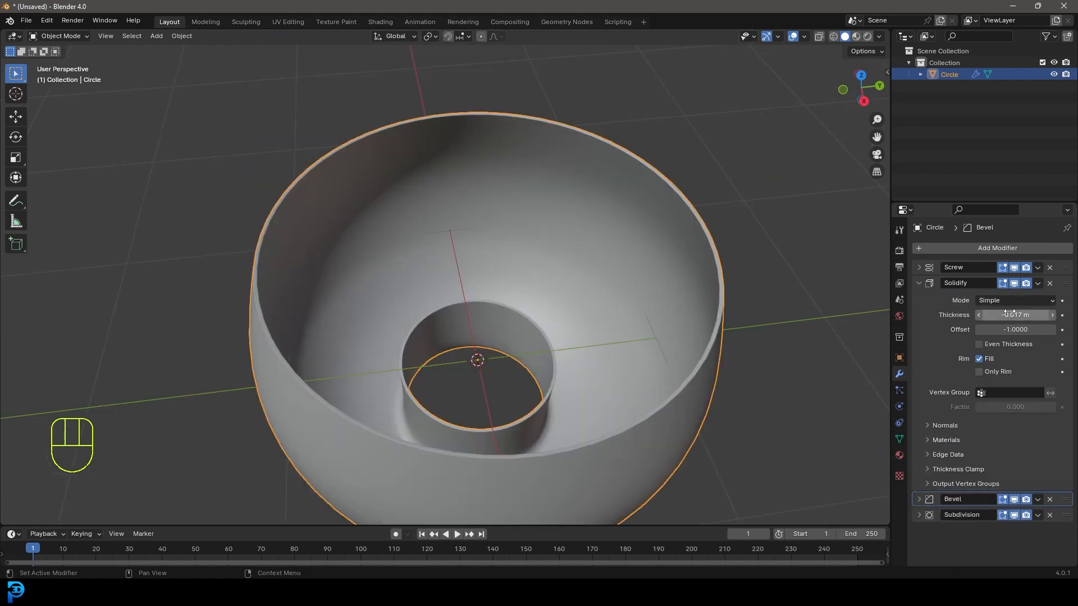
- Set the Solidify modifier's thickness to 0.076 m
shift+drag(1015, 315, 1015, 315)
scroll(655, 235, down, 6)
middle_drag(504, 183, 465, 264)
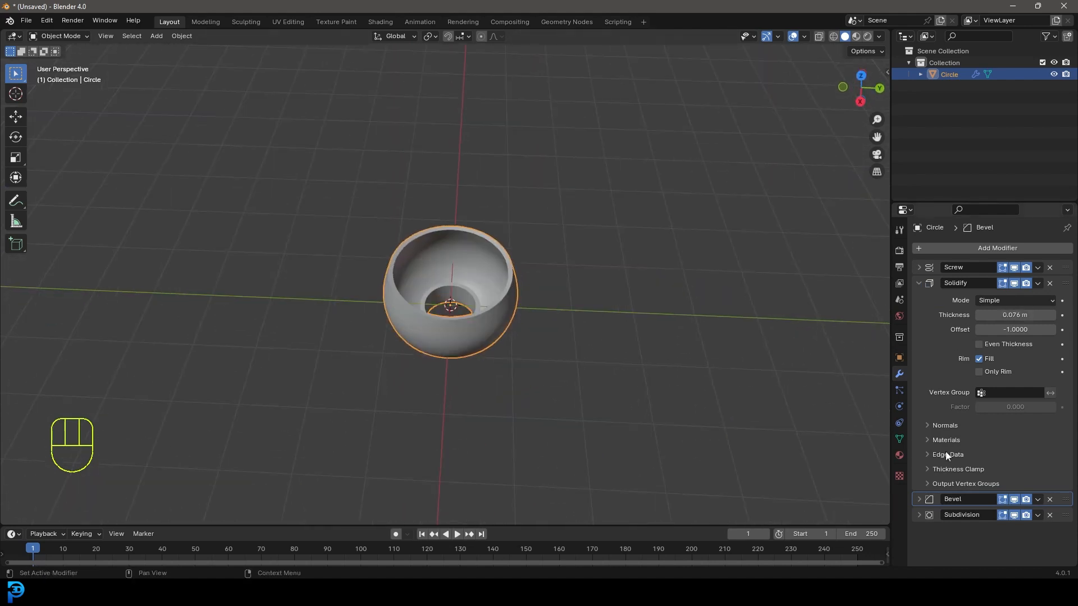
- Create a new material on the ear tip and name it red1
click(899, 456)
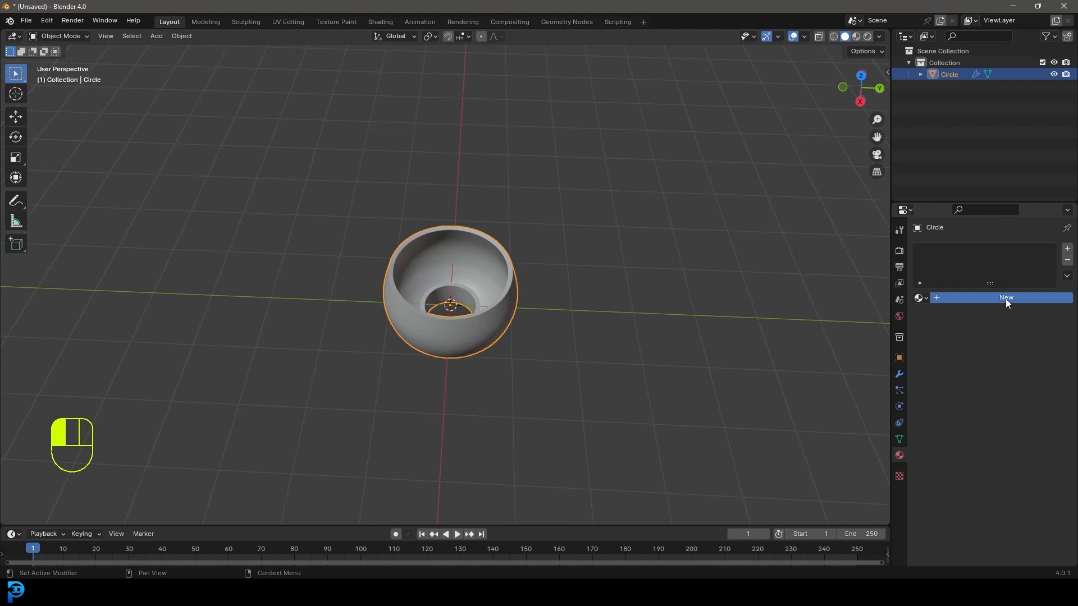
click(1004, 299)
double_click(965, 298)
text(red)
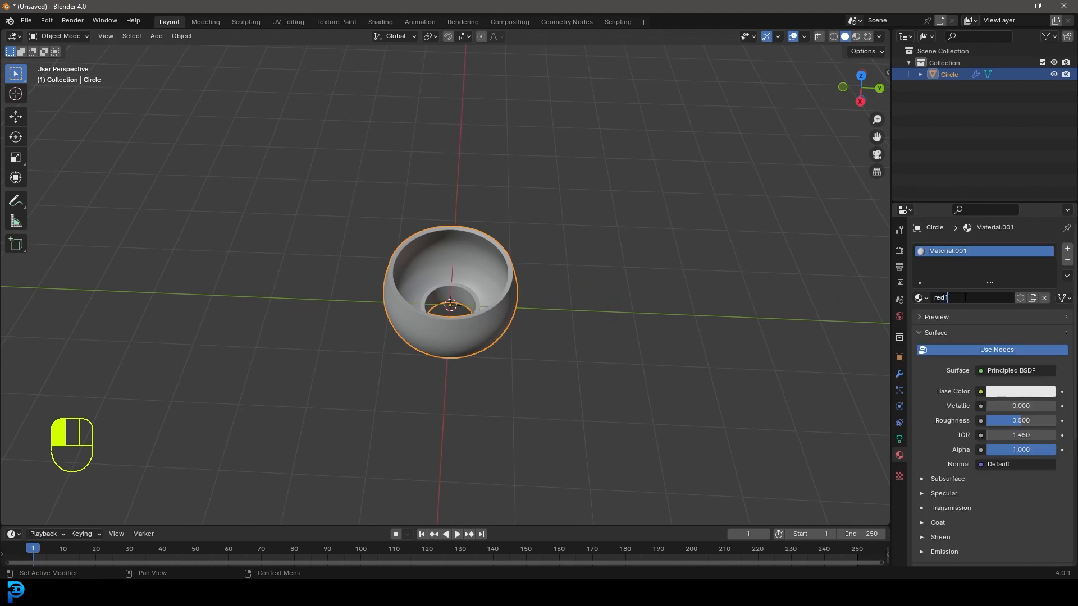
text(1)
key(Return)
click(943, 332)
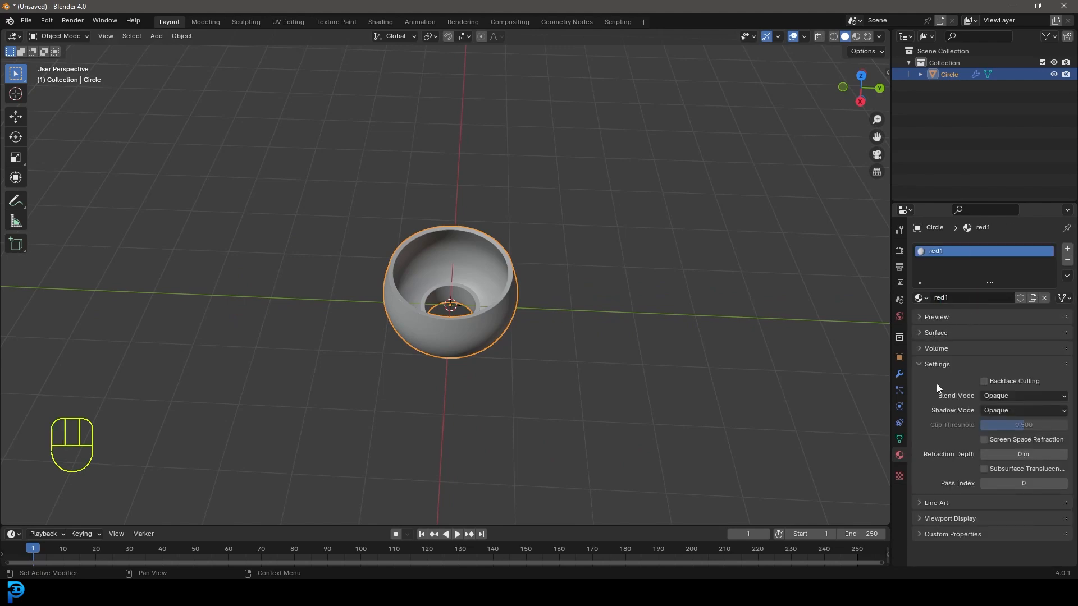
- Set the red1 material's viewport display colour to red with a saturation of about 0.97
click(938, 518)
click(1010, 537)
click(983, 444)
drag(984, 445, 981, 442)
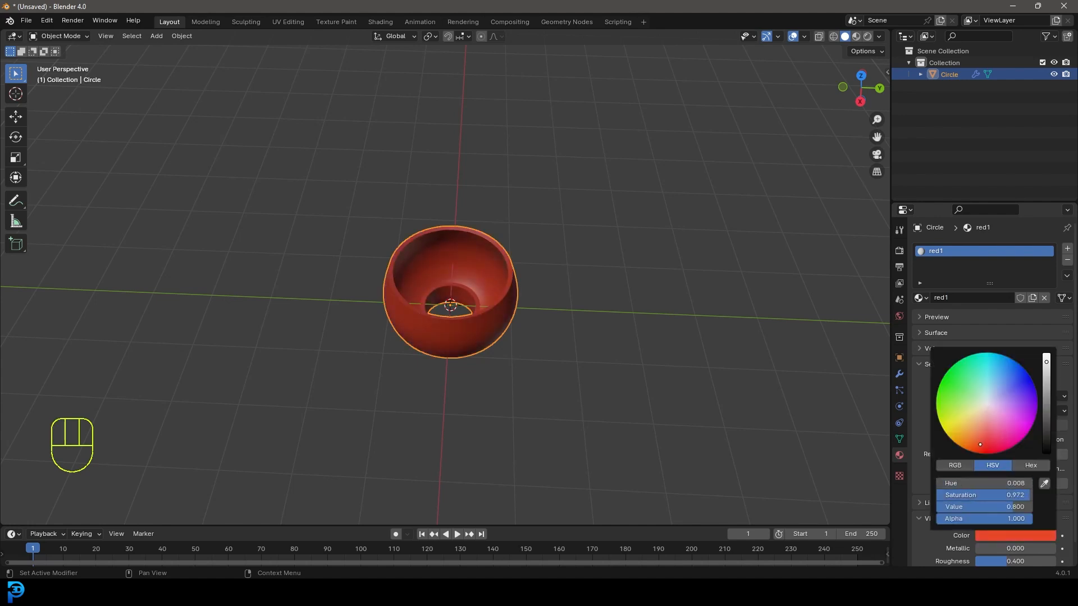
- Rotate the ear tip about 80 degrees in front view so its wide opening faces the negative X direction
key(KP_1)
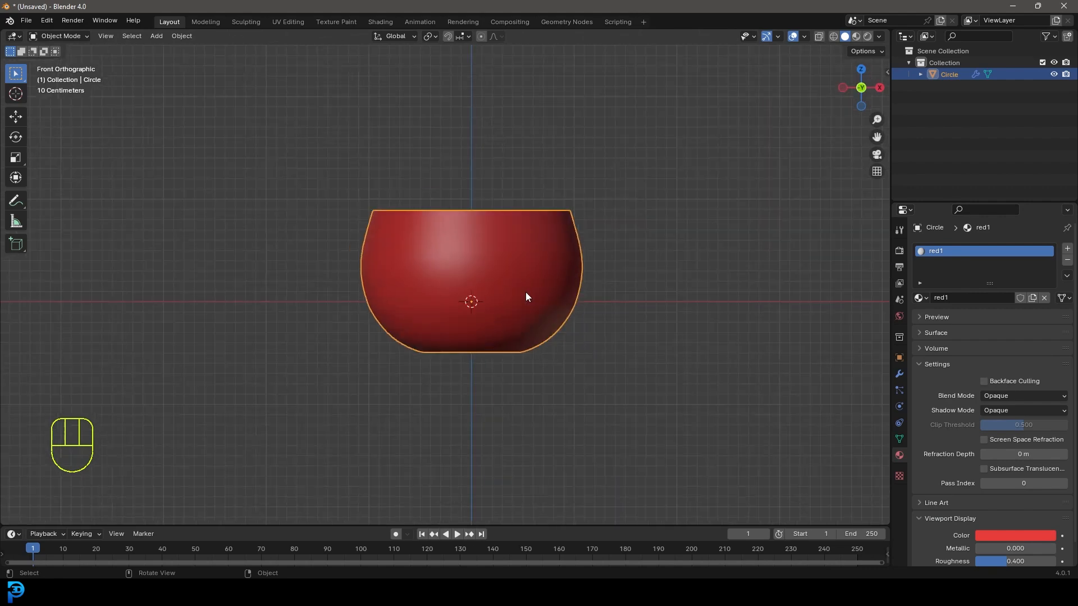
scroll(517, 295, up, 5)
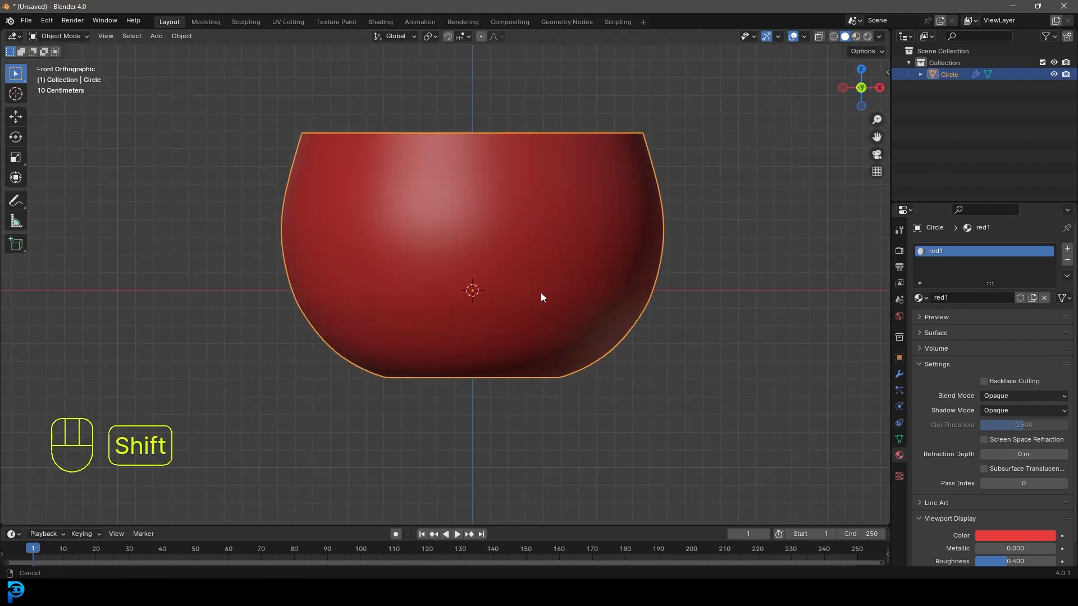
key(r)
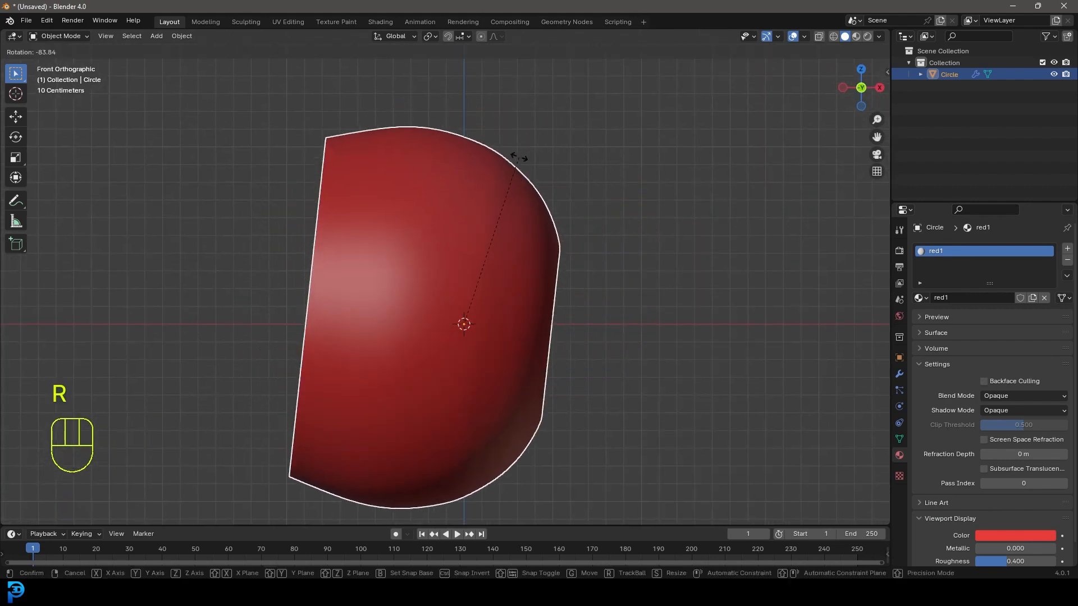
click(527, 170)
- Scale the ear tip uniformly to 0.5
scroll(534, 238, down, 3)
scroll(607, 315, up, 2)
text(s.5)
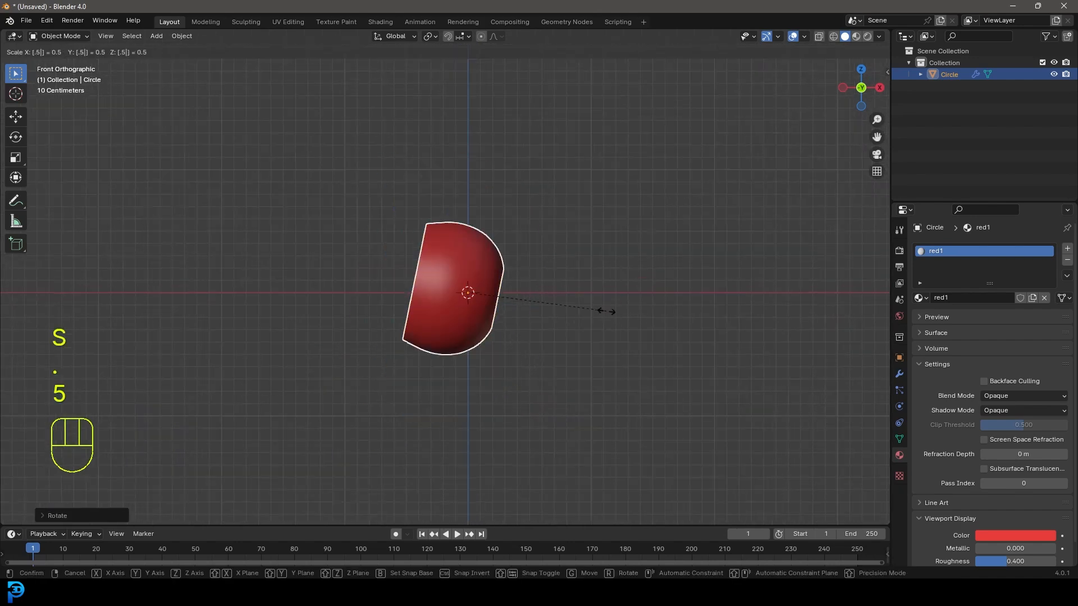
key(Return)
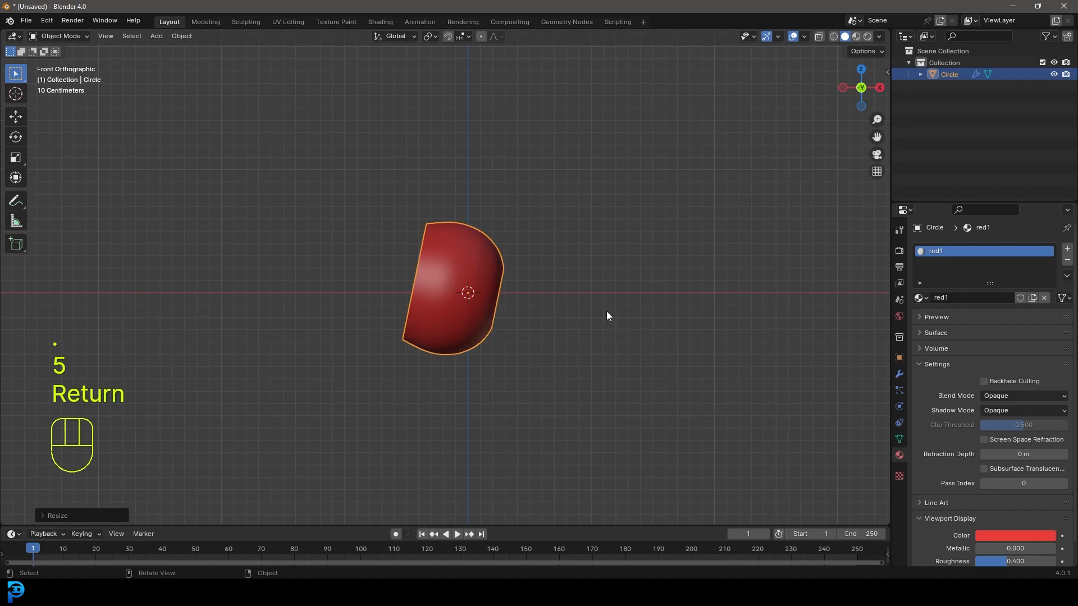
- Move the ear tip about 1 m along positive X and fine-tune its tilt slightly
key(g)
key(x)
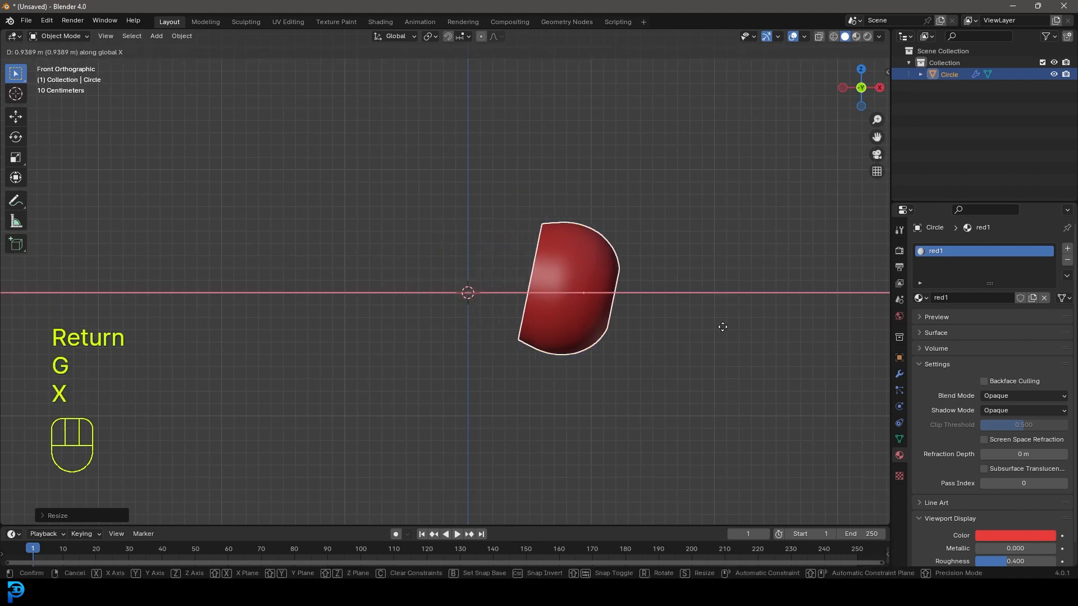
click(733, 329)
key(r)
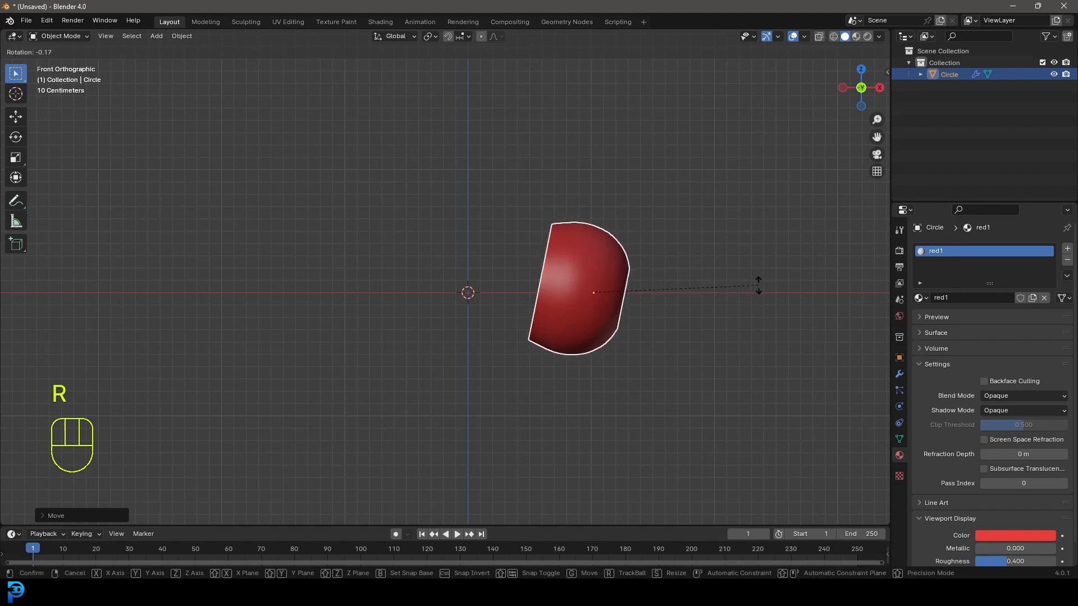
click(760, 285)
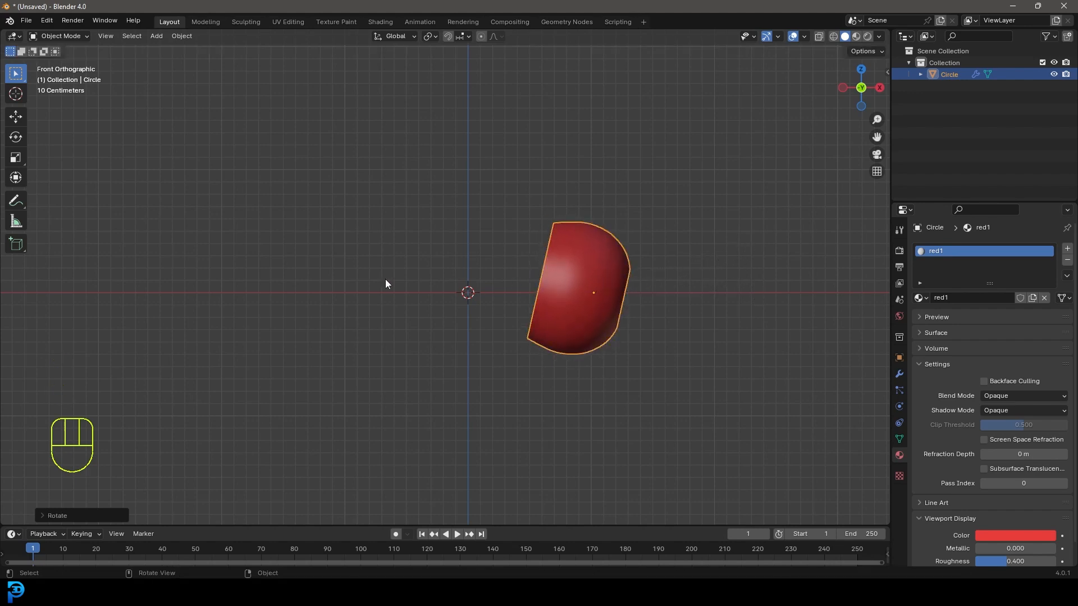
- Add a cube at the origin for the earbud body and show the scene in wireframe
shift+middle_drag(478, 248, 481, 194)
key(shift+a)
mouse_move(487, 196)
click(562, 206)
scroll(595, 258, down, 4)
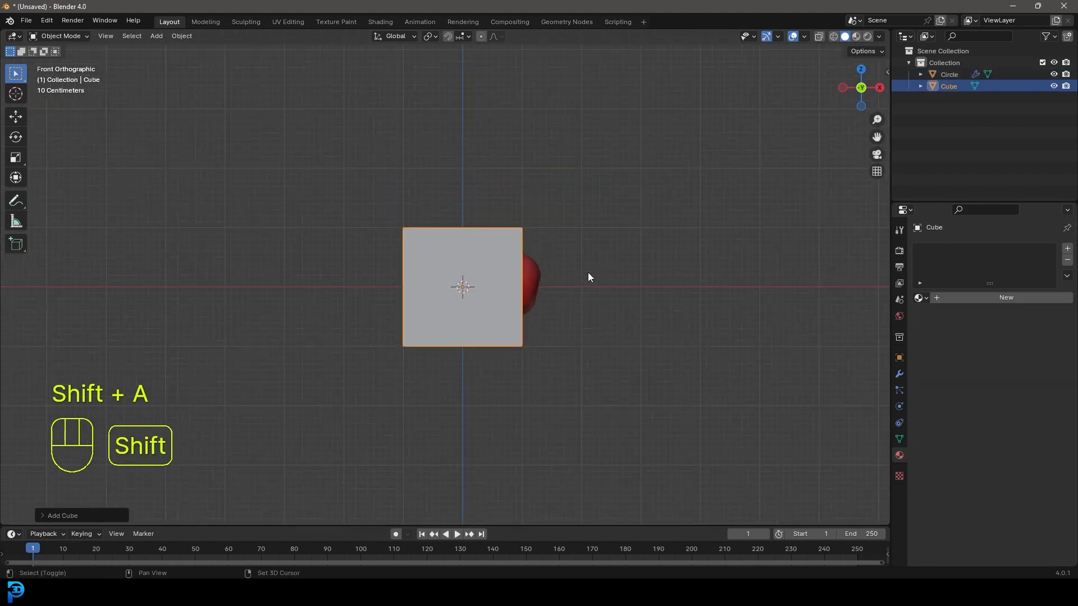
shift+middle_drag(588, 271, 578, 277)
scroll(576, 270, up, 4)
key(z)
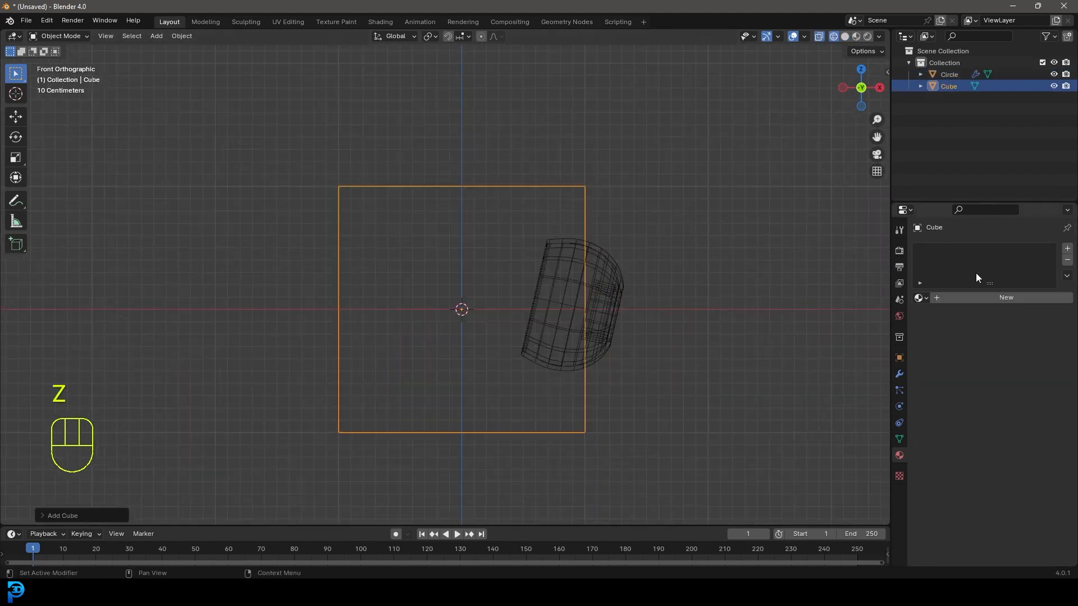
- Add a Subdivision Surface modifier to the cube
click(899, 374)
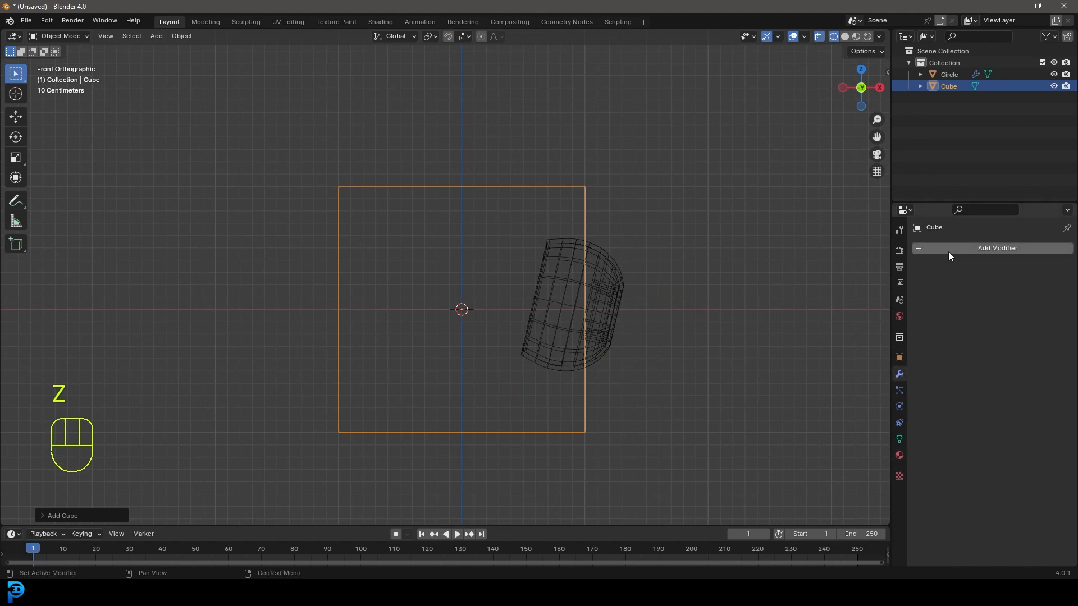
click(981, 251)
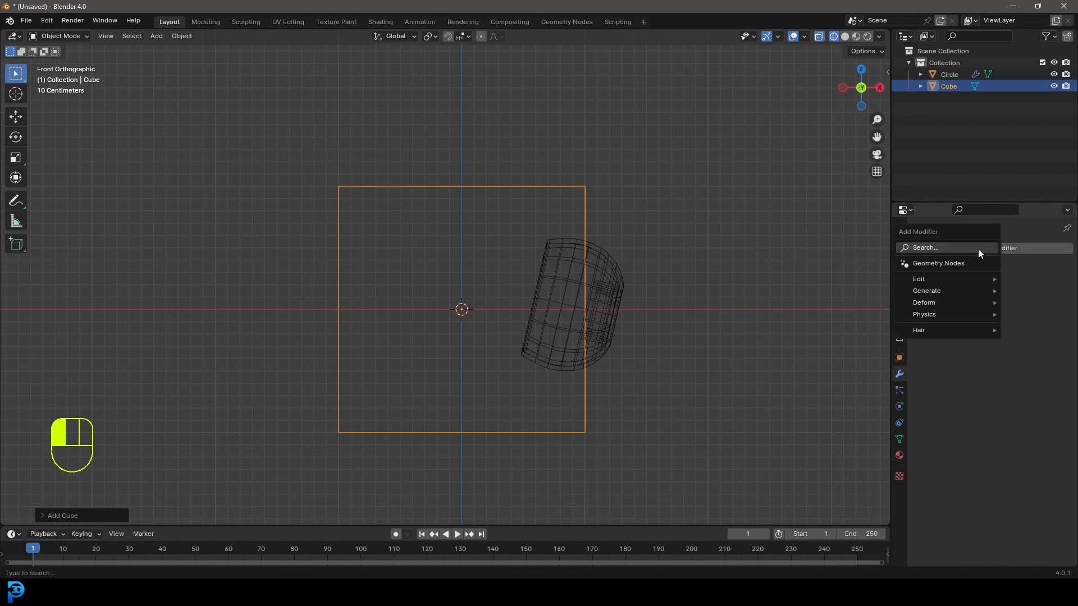
text(sub)
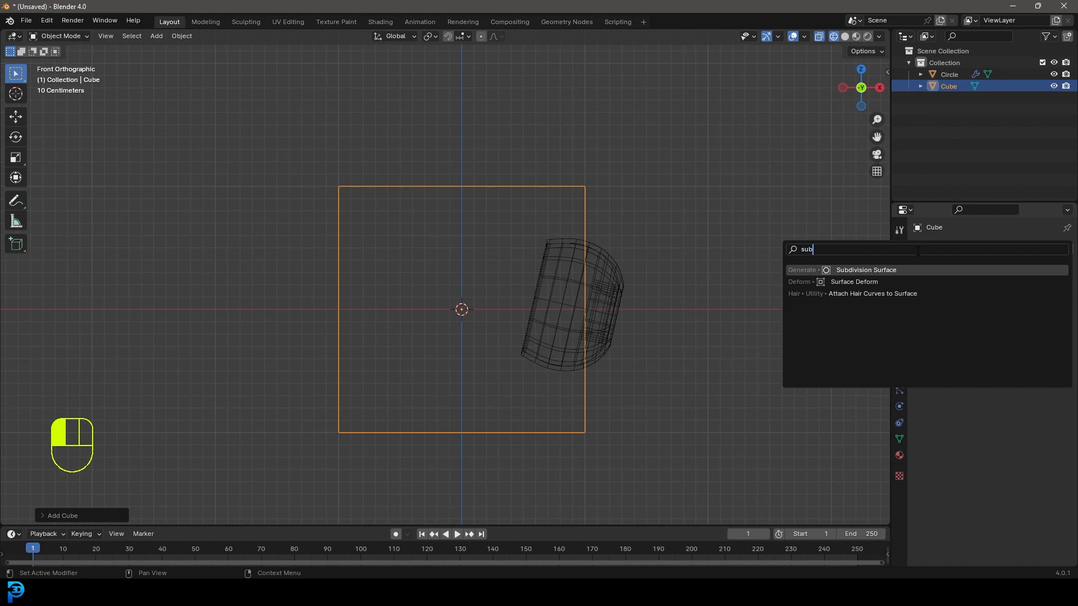
key(Return)
- Return to solid shading and subdivide the cube's mesh once in Edit Mode
key(Tab)
key(z)
click(668, 245)
scroll(498, 221, down, 2)
mouse_move(498, 221)
middle_down()
mouse_move(495, 277)
mouse_move(497, 216)
middle_up()
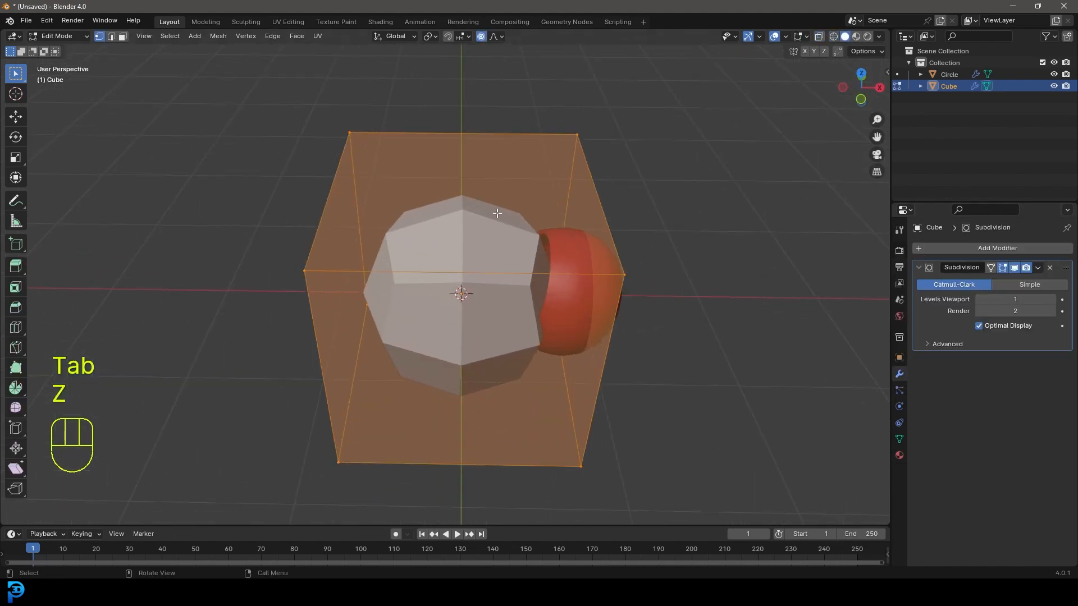
right_click(457, 122)
click(387, 123)
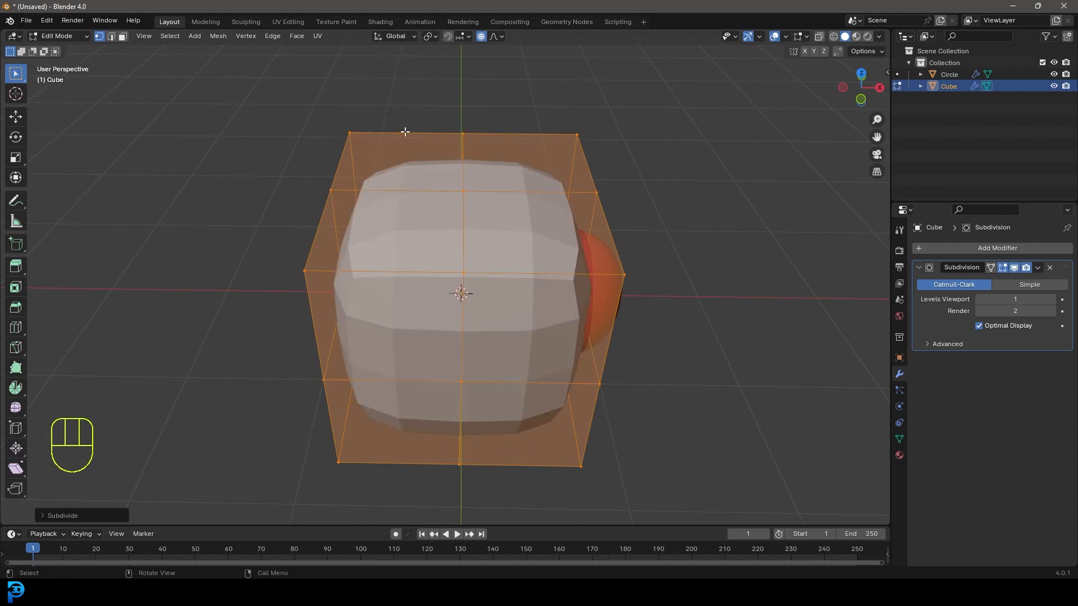
- Turn off proportional editing, enable X-ray, and move the cube's side farthest from the ear tip outward along X in top view
scroll(489, 74, down, 2)
click(482, 36)
key(KP_7)
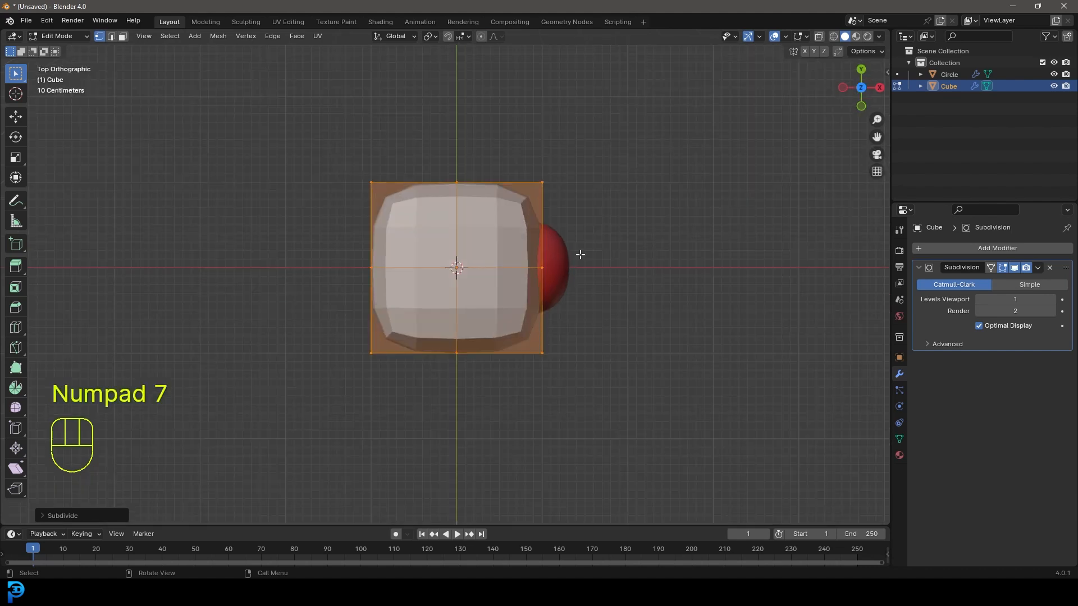
click(818, 38)
drag(332, 410, 406, 98)
shift+middle_drag(409, 194, 429, 232)
key(g)
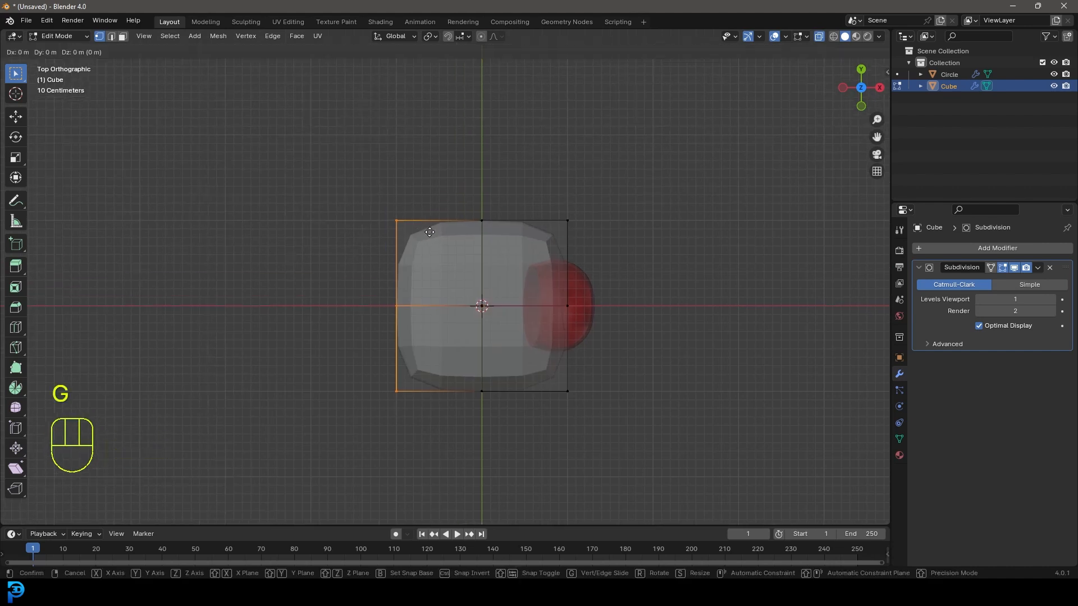
key(x)
click(395, 232)
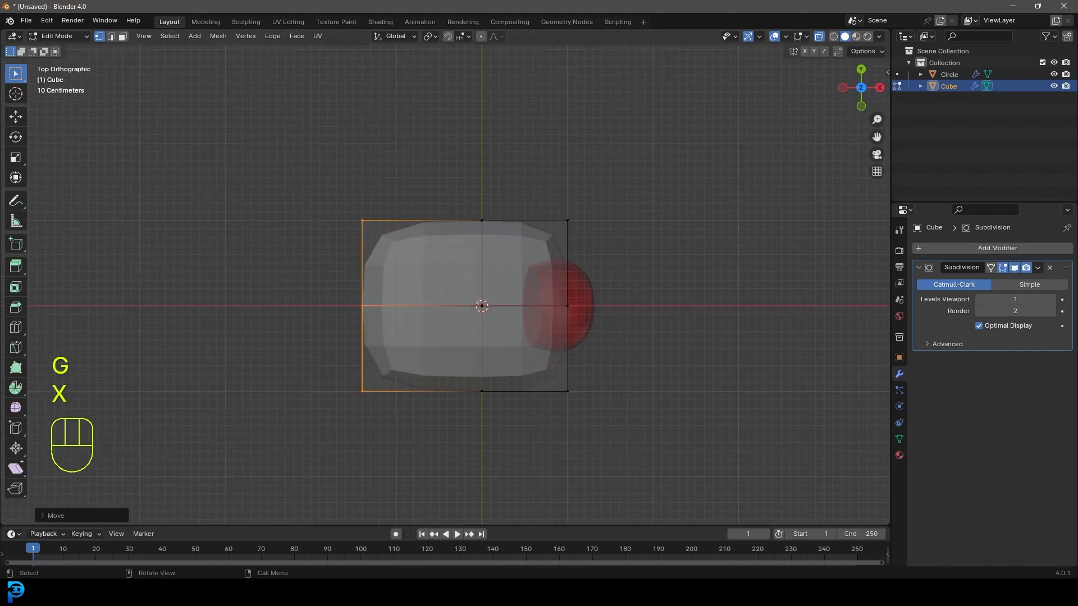
- Move the cube's side nearest the ear tip about 0.44 m inward along X and scale it to about 0.42 along Y
click(631, 207)
drag(690, 481, 540, 147)
key(g)
key(x)
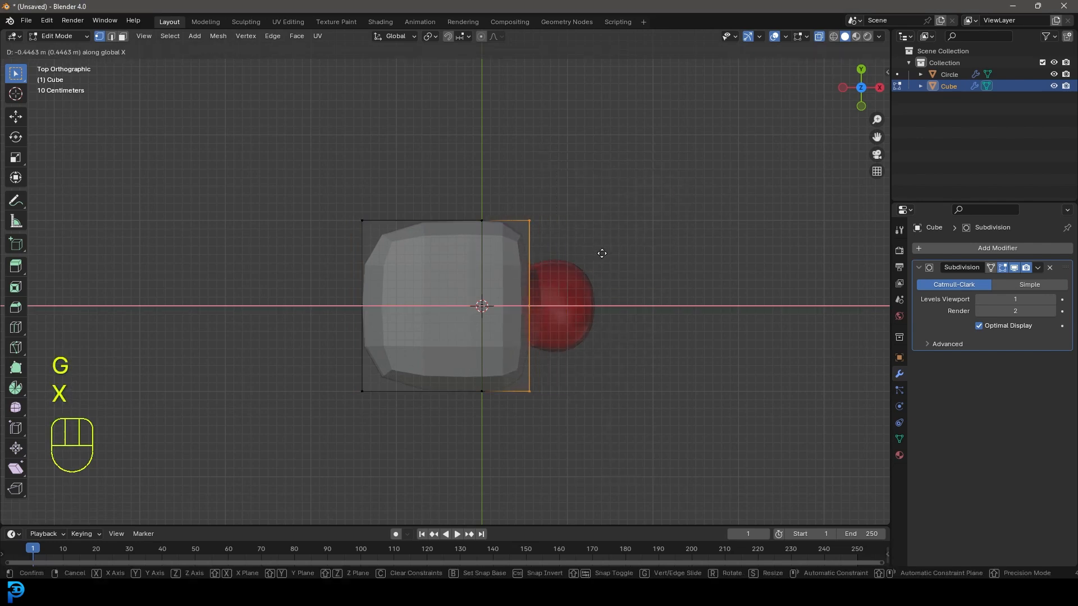
click(603, 254)
key(s)
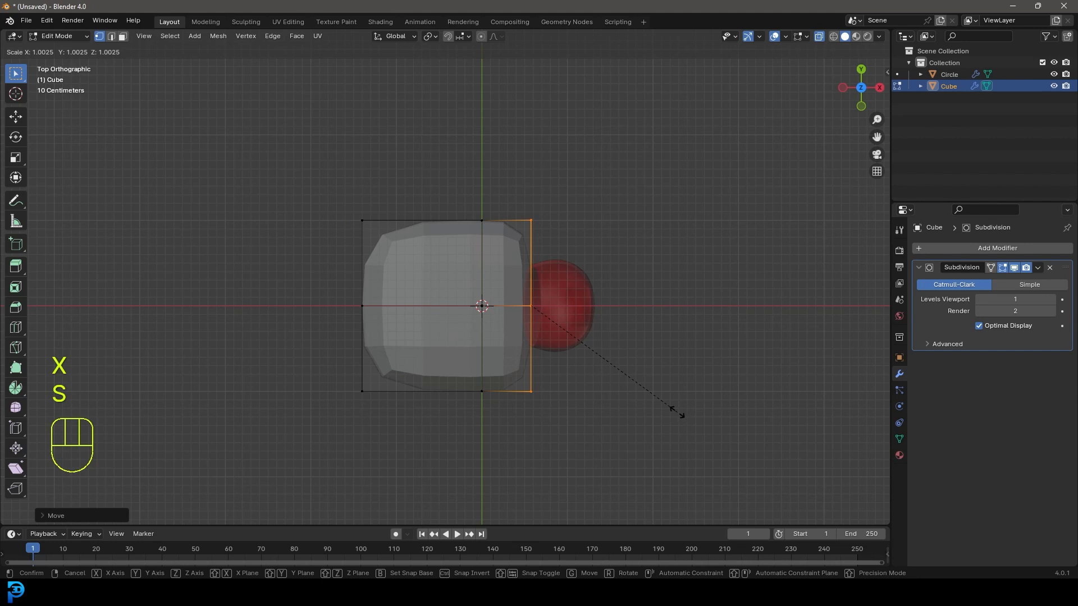
key(y)
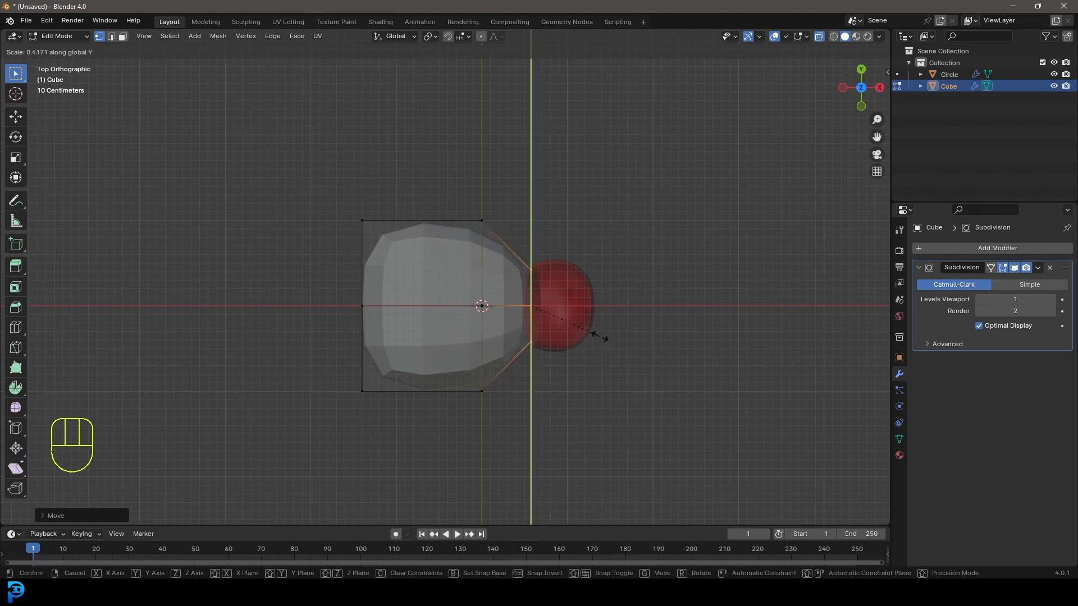
click(598, 336)
- Move the middle vertices of the body's outer end about 0.3 m outward along X to round it
drag(372, 340, 303, 268)
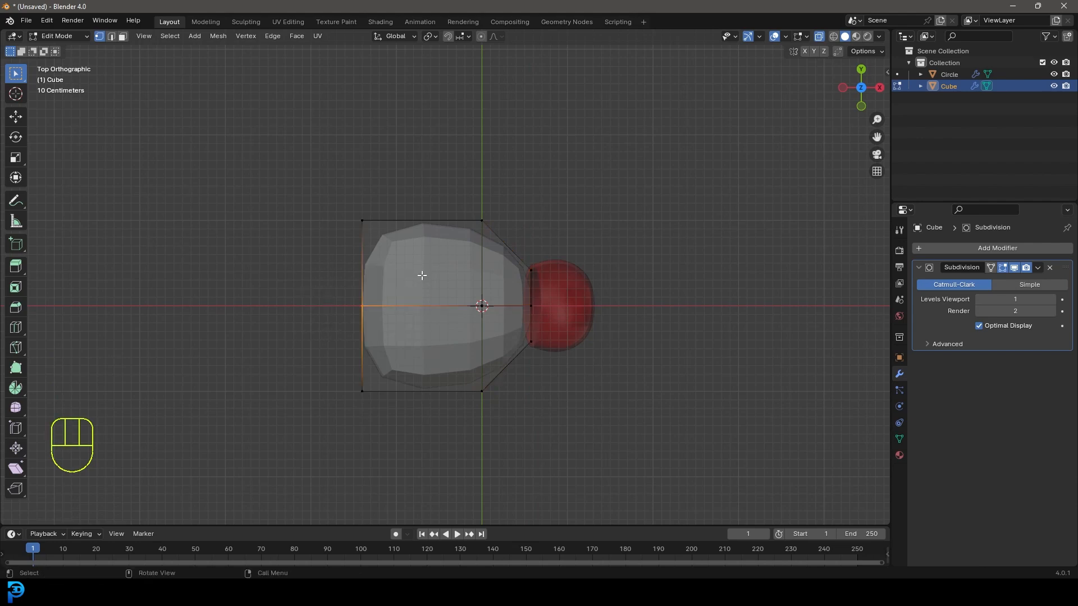
key(g)
key(x)
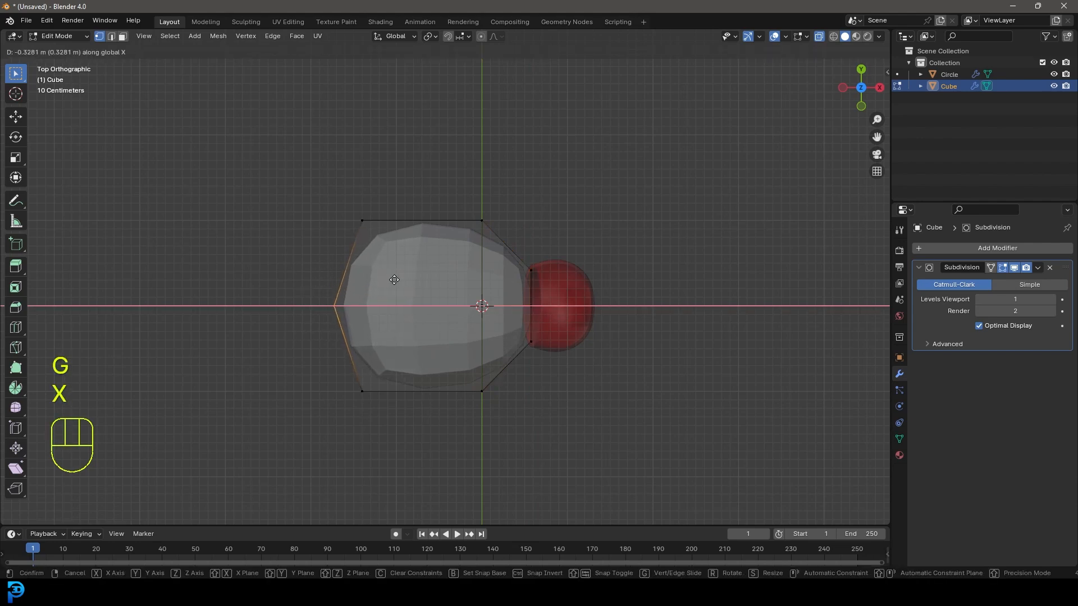
click(398, 306)
- Raise the entire body mesh about 0.65 m along Z in front view
scroll(404, 308, down, 5)
middle_drag(404, 309, 416, 241)
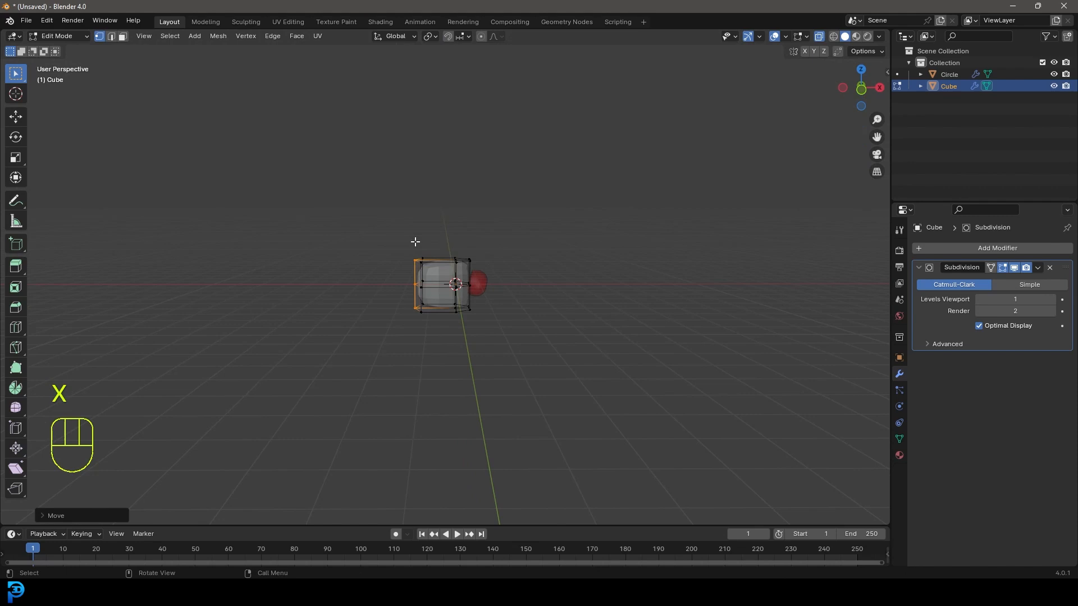
key(KP_1)
scroll(538, 291, up, 5)
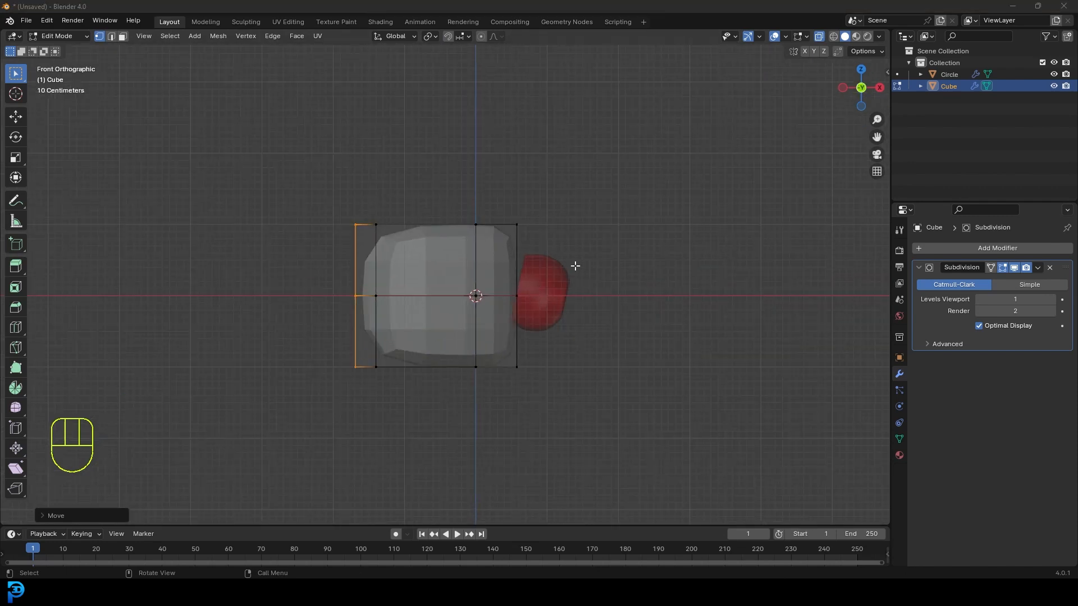
scroll(586, 349, up, 1)
key(a)
shift+middle_drag(498, 291, 498, 319)
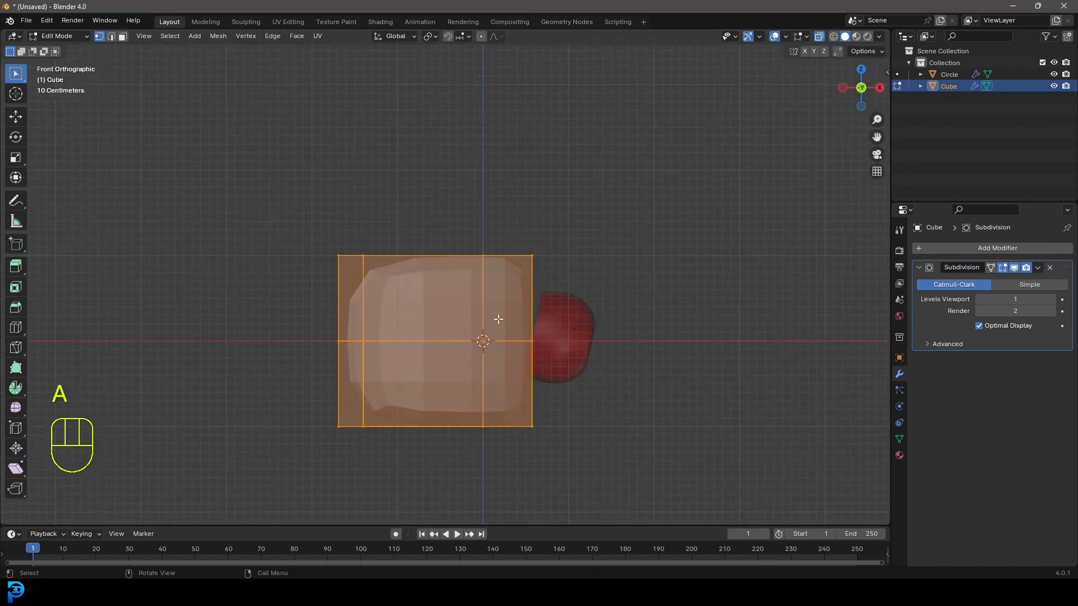
key(g)
key(z)
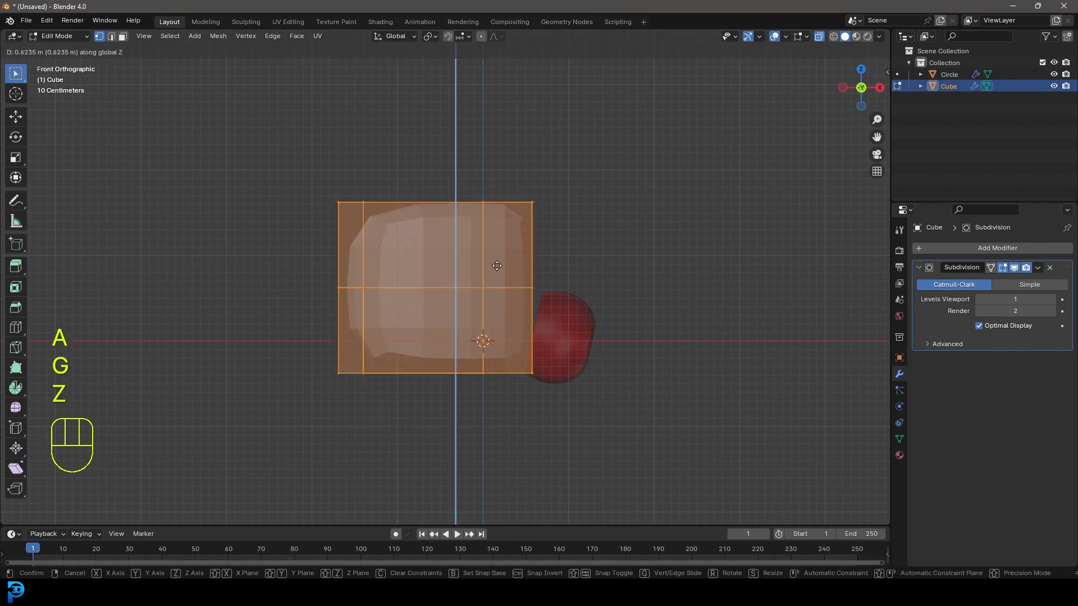
click(490, 259)
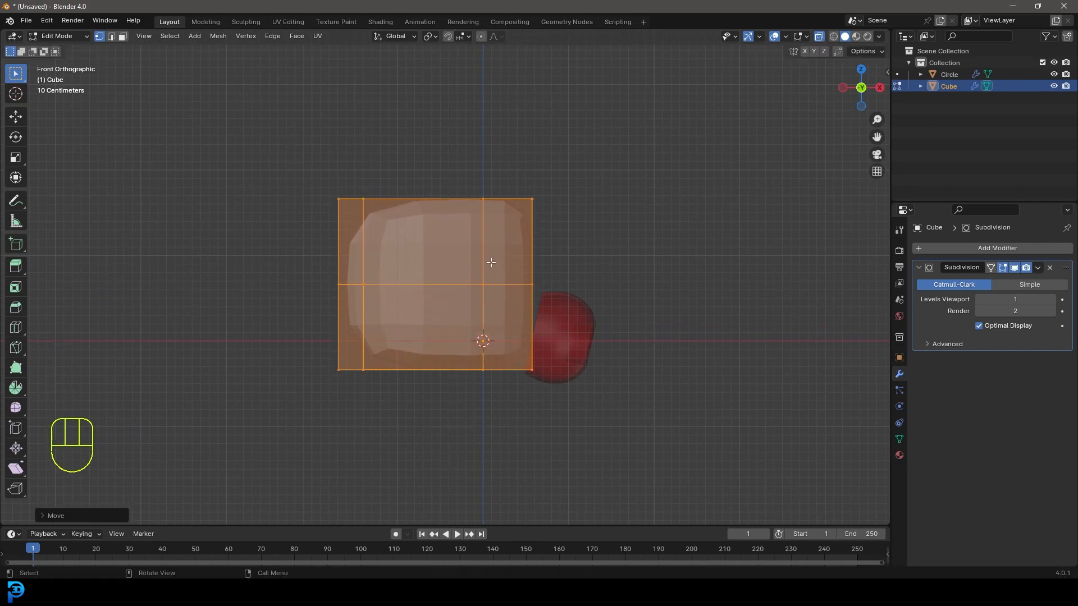
- Extrude the lower faces of the body's narrowed side toward the ear tip
drag(599, 416, 497, 249)
middle_drag(629, 347, 574, 348)
key(KP_1)
key(e)
click(730, 390)
- Scale down and tilt the extruded end to match the ear tip's angle, and shift it slightly down and back toward the body
key(s)
click(739, 427)
key(r)
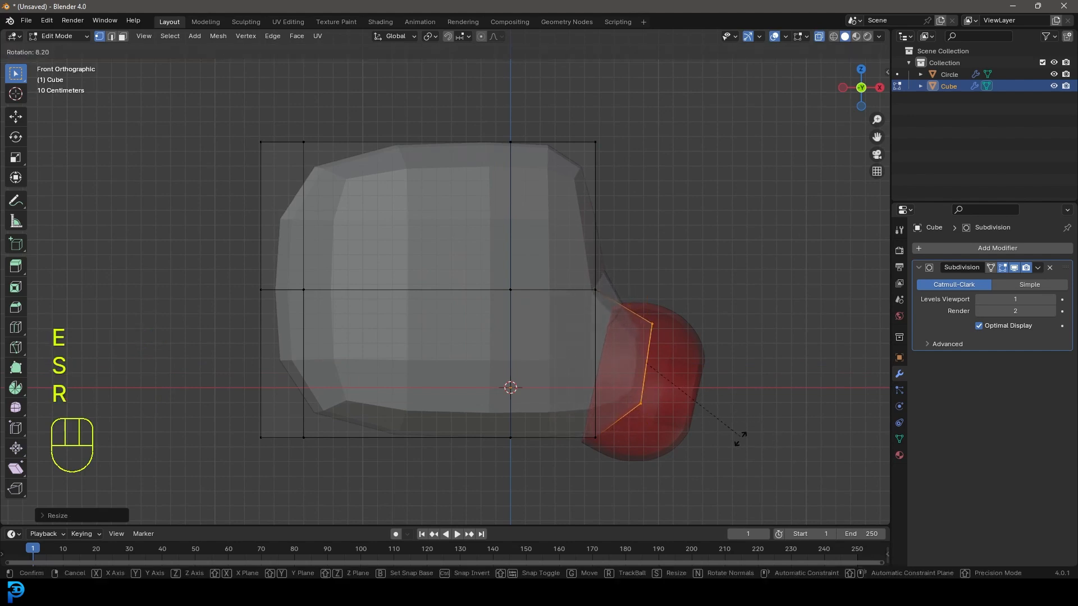
click(734, 453)
key(g)
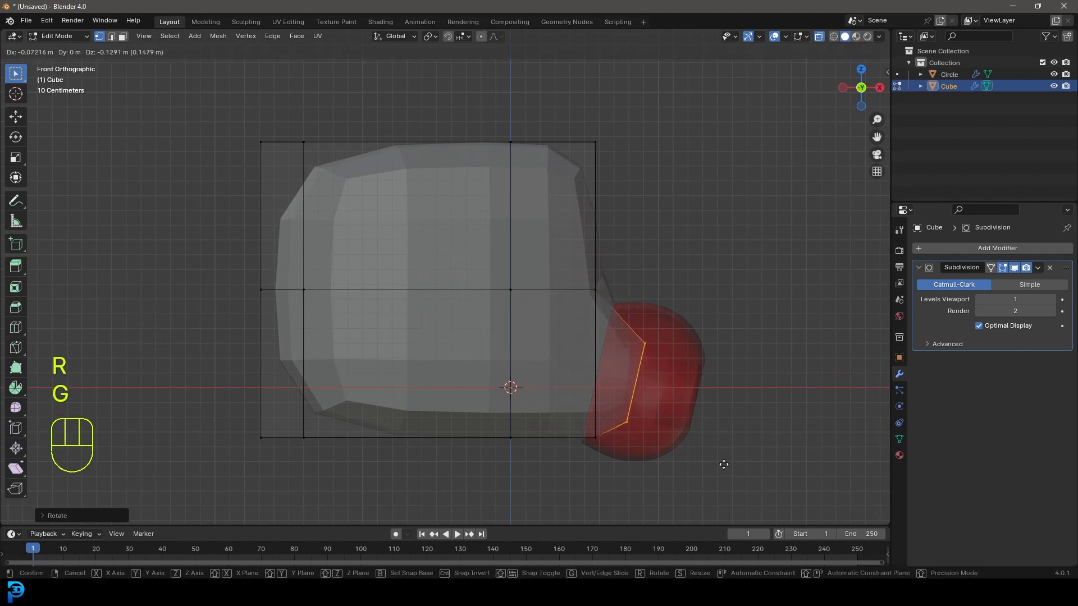
click(724, 464)
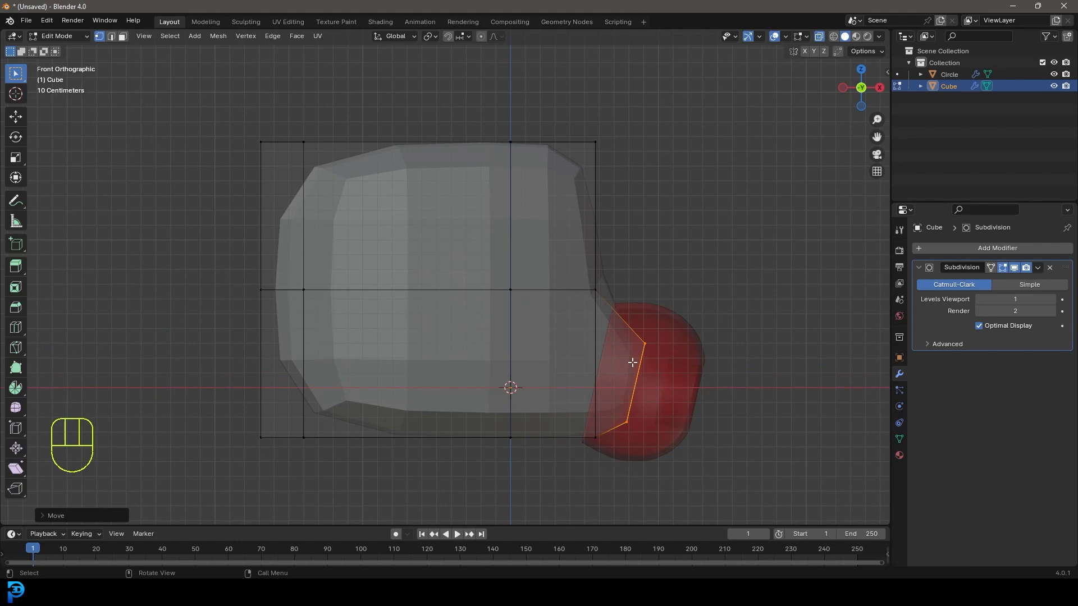
- Move the lower vertices of the extruded neck toward the body with smooth proportional editing so they meet the ear tip's rim
shift+middle_drag(635, 458, 575, 362)
drag(643, 422, 517, 279)
middle_drag(659, 444, 628, 436)
key(KP_1)
key(g)
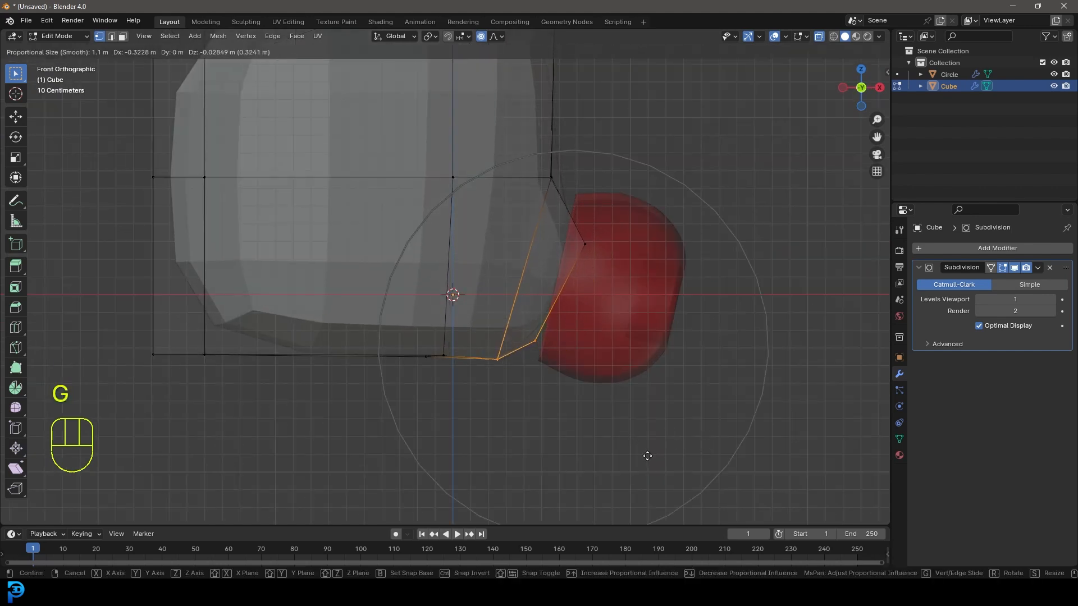
click(654, 441)
- Move the upper vertices of the extruded neck up and back to line up with the ear tip's upper rim
drag(620, 277, 587, 216)
key(g)
click(621, 237)
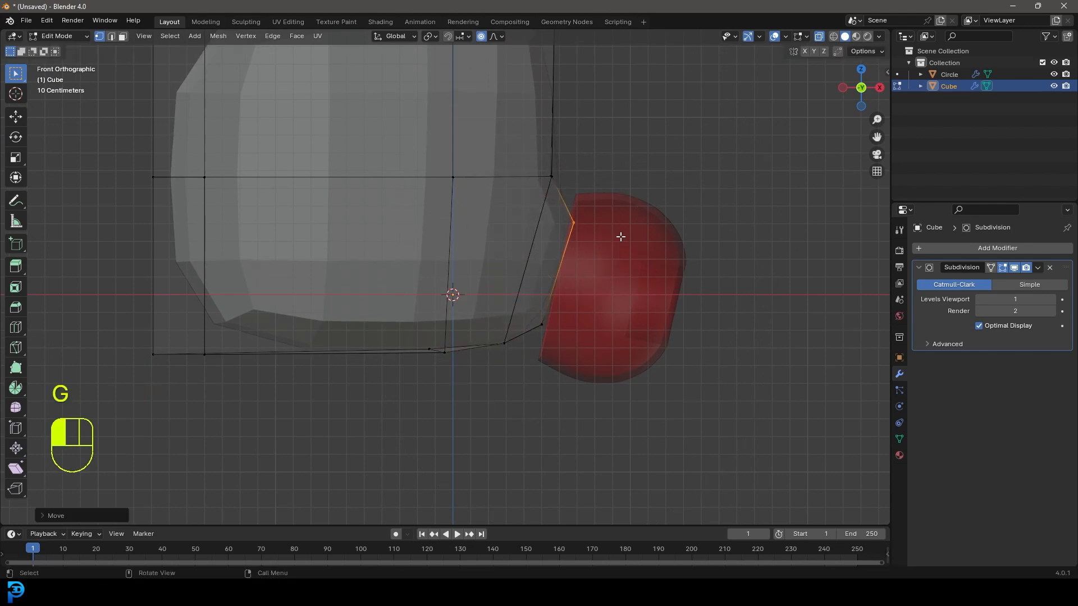
scroll(589, 252, down, 5)
shift+middle_drag(439, 291, 450, 292)
middle_drag(457, 202, 492, 257)
key(KP_1)
scroll(492, 258, up, 4)
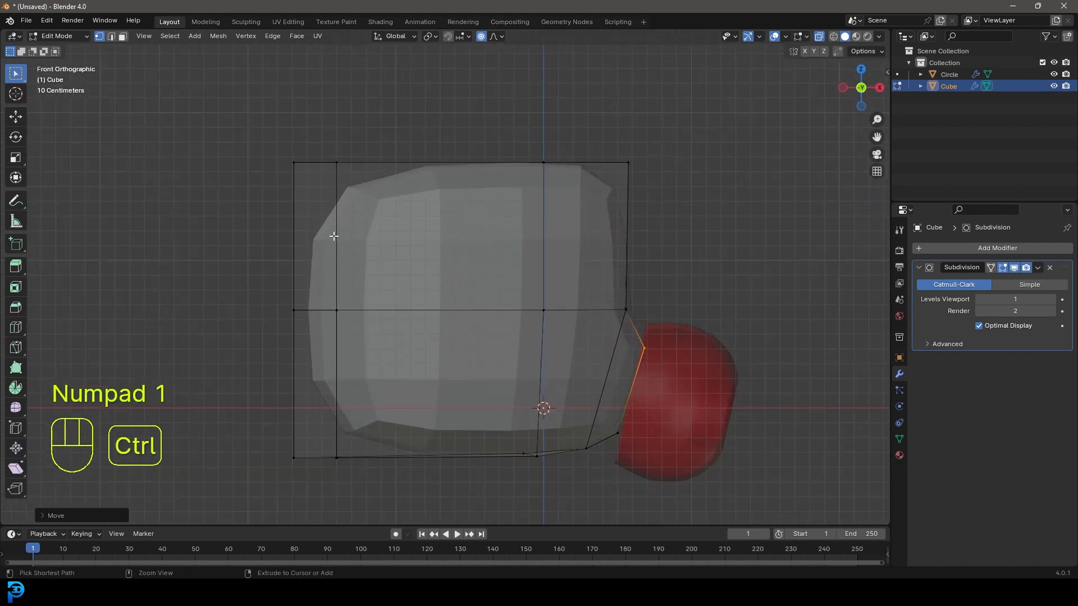
- Add a centred horizontal loop cut around the upper half of the earbud body
key(ctrl+r)
click(336, 233)
right_click(336, 233)
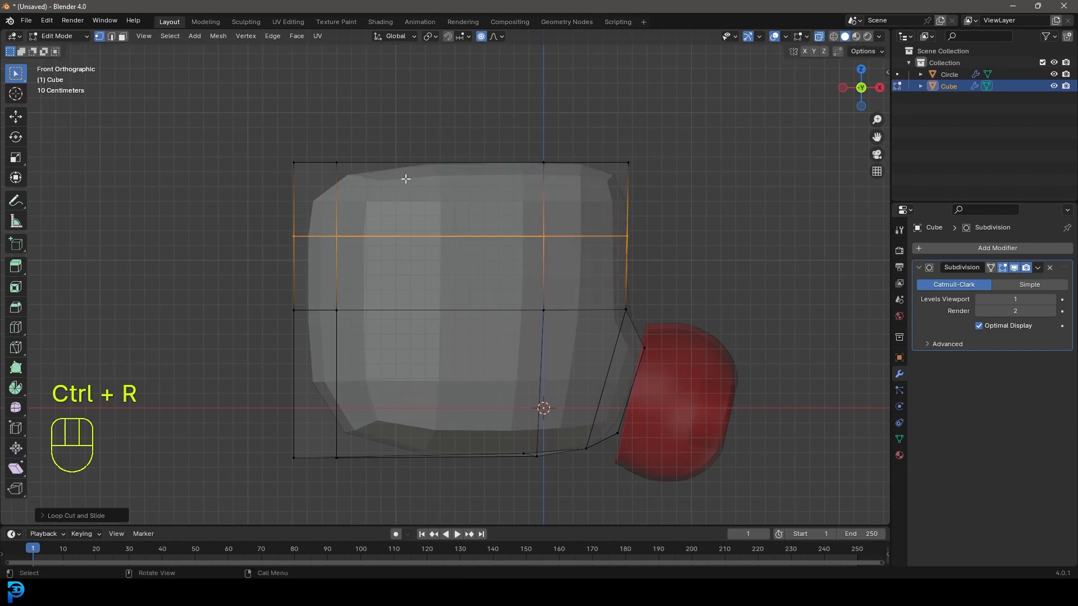
- Scale the body's top vertices inward to about 0.85 with smooth proportional editing and adjust their height along Z
drag(203, 93, 724, 191)
middle_drag(705, 183, 539, 240)
key(KP_1)
key(s)
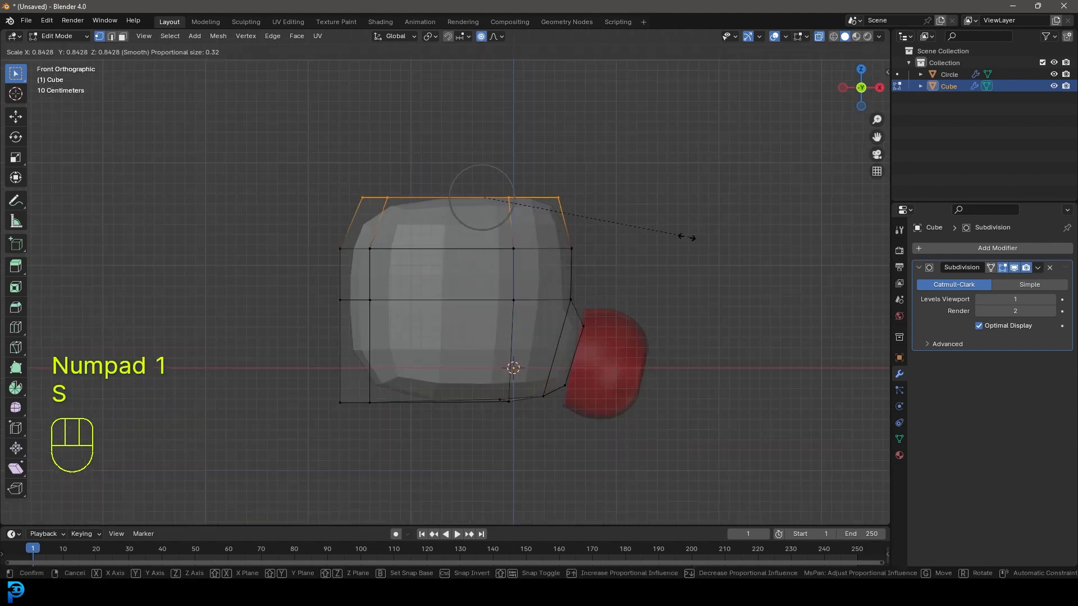
click(648, 244)
key(g)
key(z)
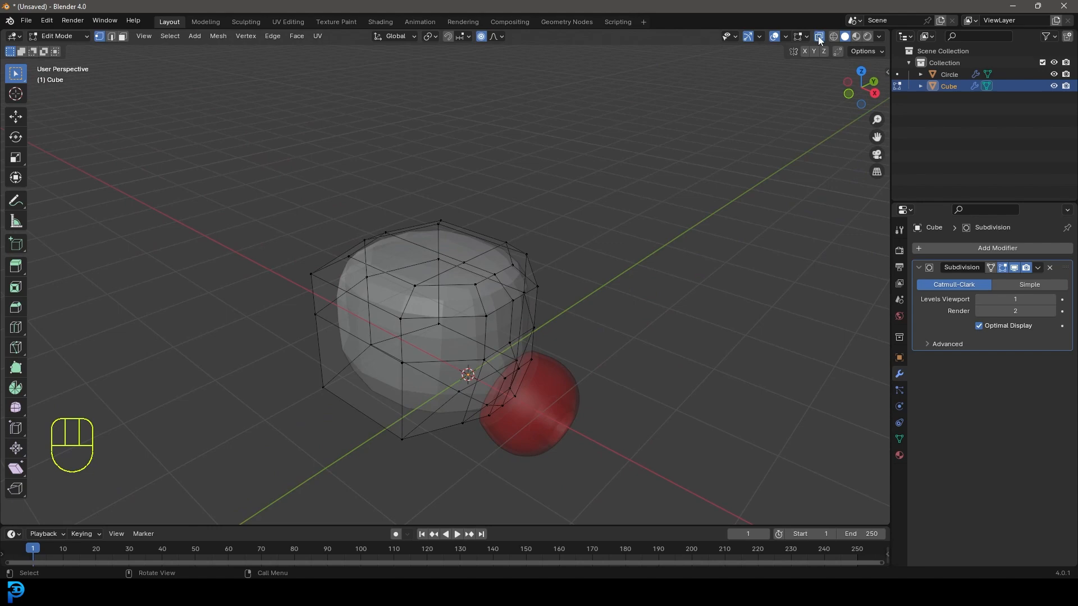
- Turn off X-ray, leave mesh editing and shade the earbud body smooth
click(819, 37)
scroll(539, 224, down, 2)
middle_drag(542, 223, 513, 219)
key(Tab)
scroll(525, 240, up, 4)
right_click(513, 219)
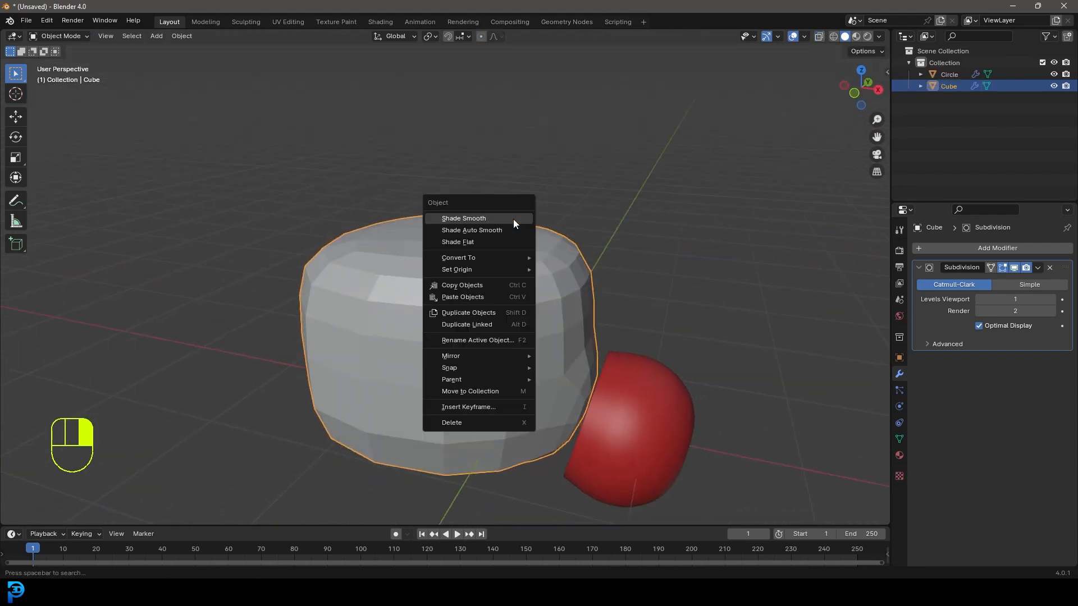
click(465, 219)
scroll(524, 221, down, 3)
middle_drag(524, 221, 461, 319)
scroll(460, 319, up, 4)
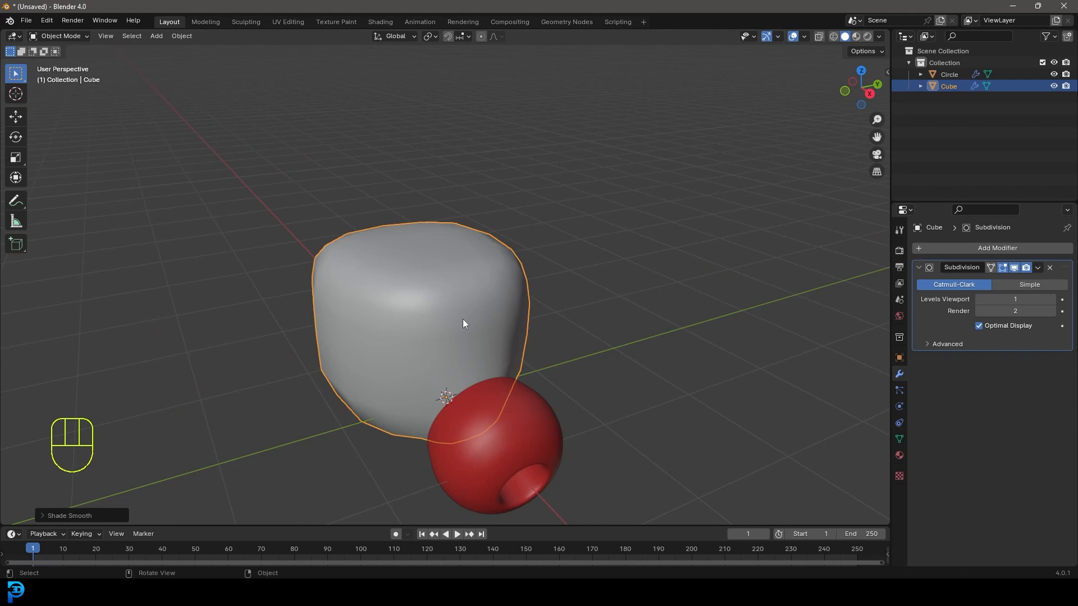
- Add a mesh circle in top view and place it beside the earbud body, on the side away from the ear tip
key(KP_7)
scroll(460, 305, up, 4)
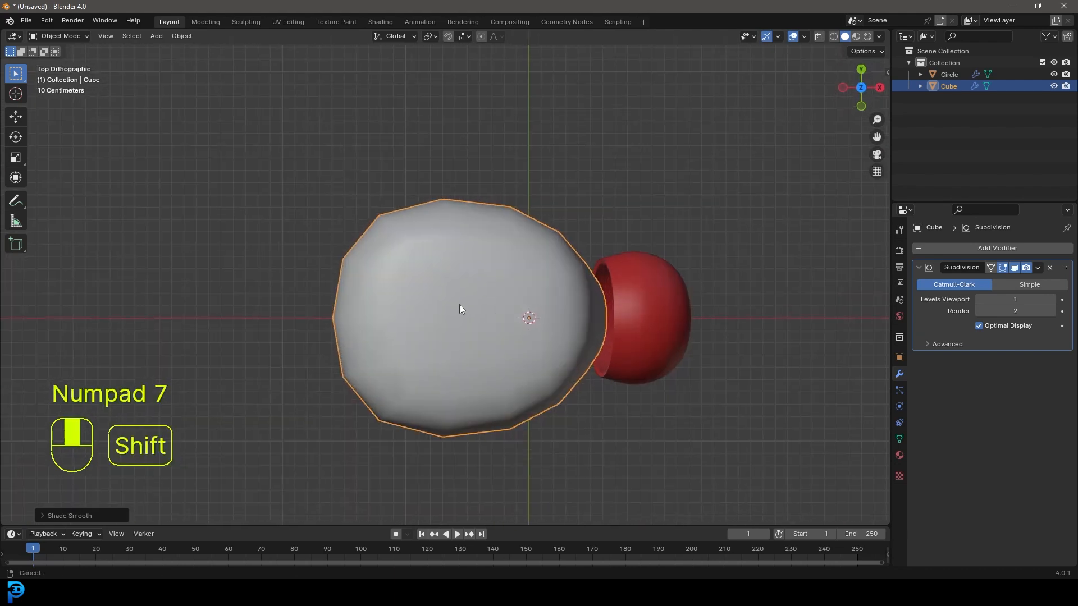
shift+middle_drag(459, 305, 460, 299)
key(shift+a)
mouse_move(443, 261)
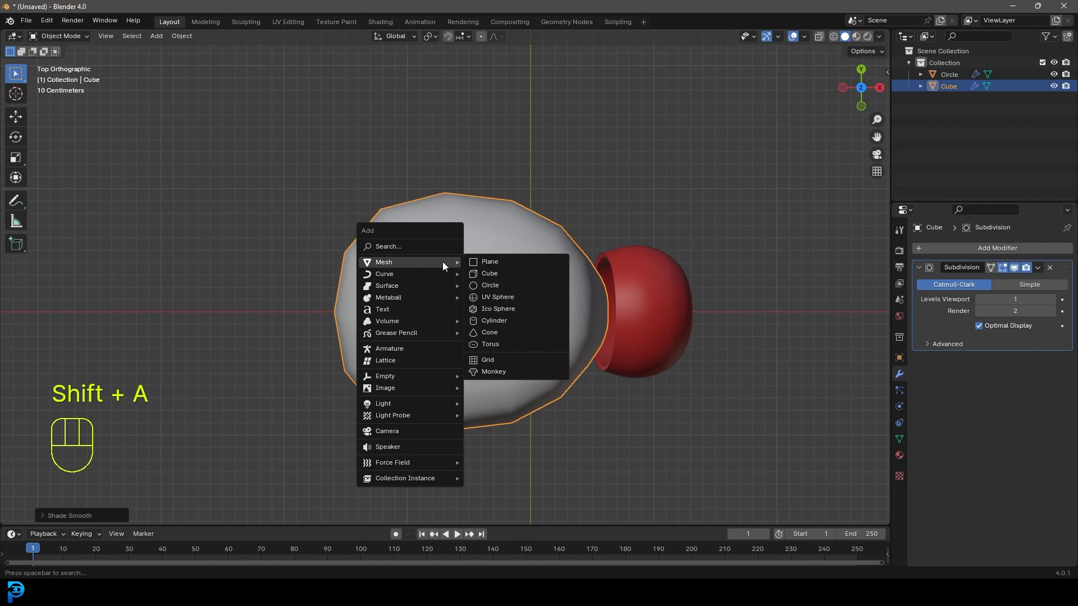
click(503, 285)
scroll(504, 302, down, 3)
scroll(562, 309, up, 2)
key(g)
click(342, 271)
shift+middle_drag(342, 271, 511, 248)
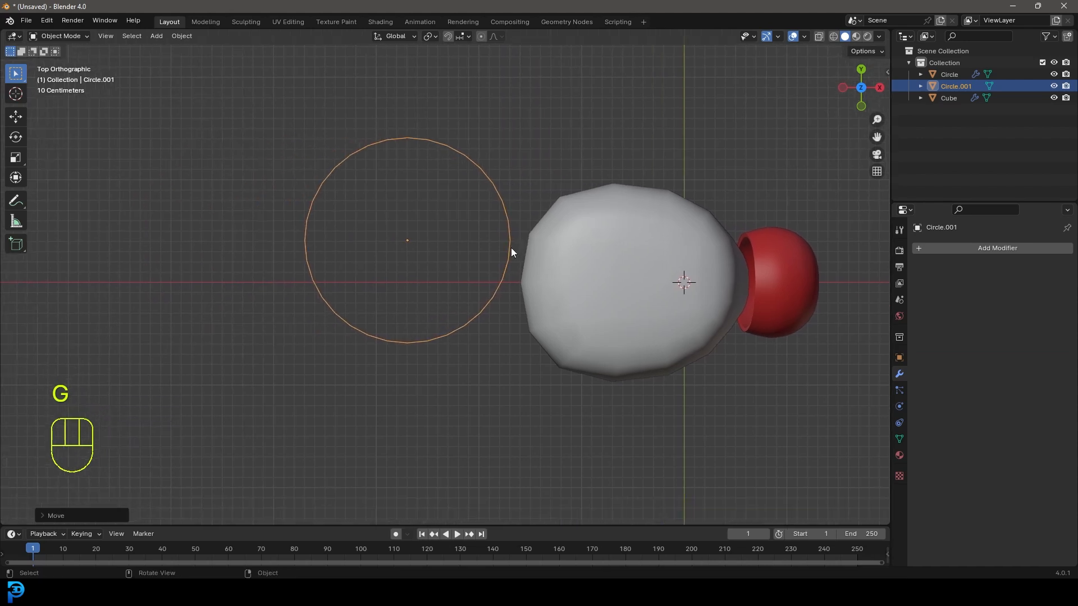
- Open the new circle for mesh editing, check the Beats (3) reference image, then close it and minimise its folder window
key(Tab)
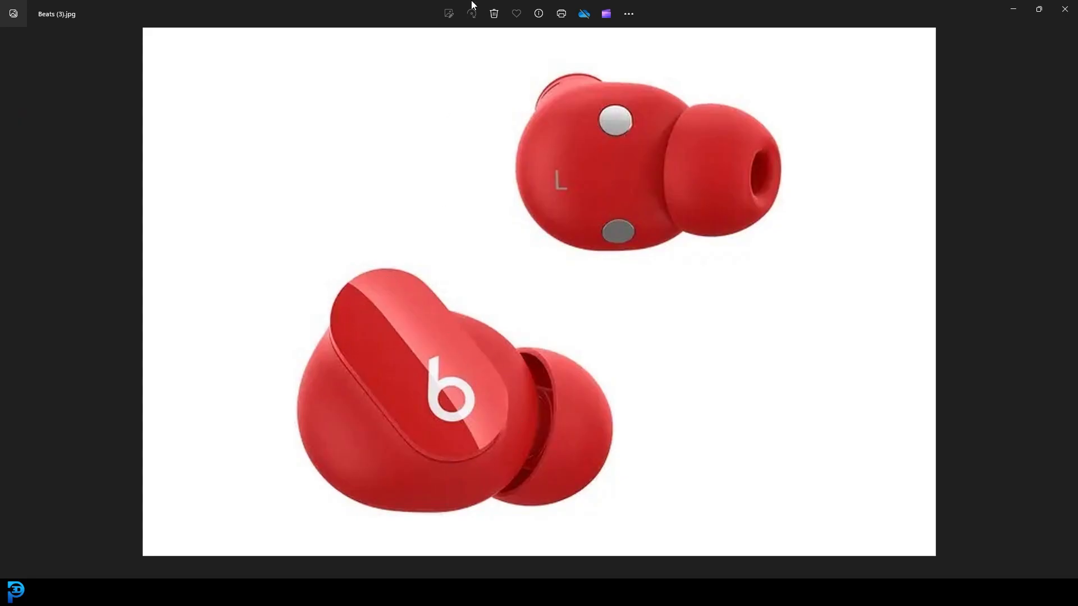
click(1065, 9)
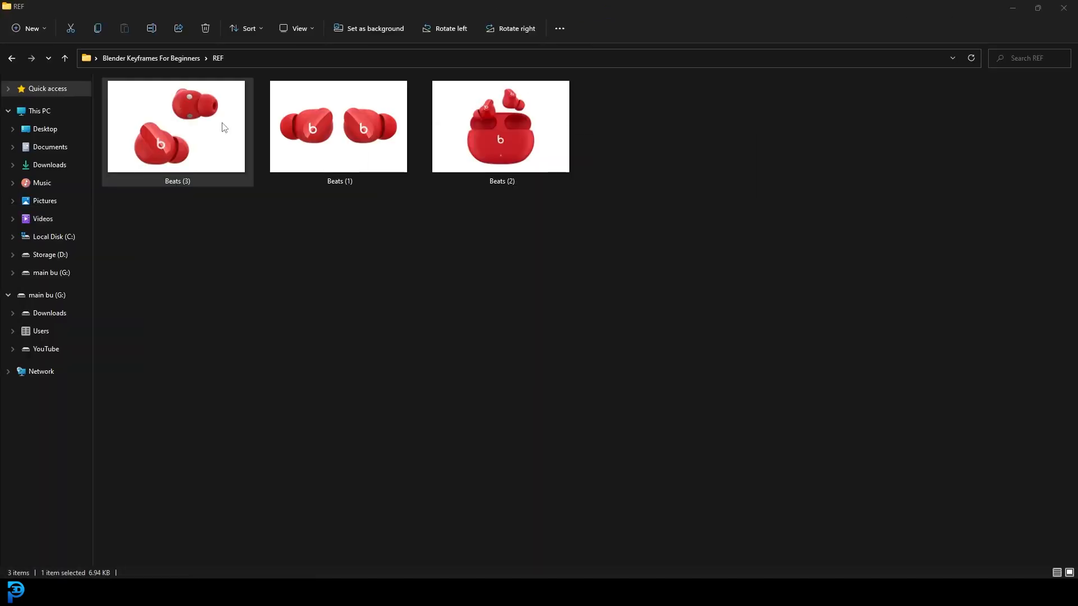
click(1012, 7)
- Extrude the lower half of the circle's vertices downward along Y by nearly the circle's diameter
drag(594, 417, 224, 231)
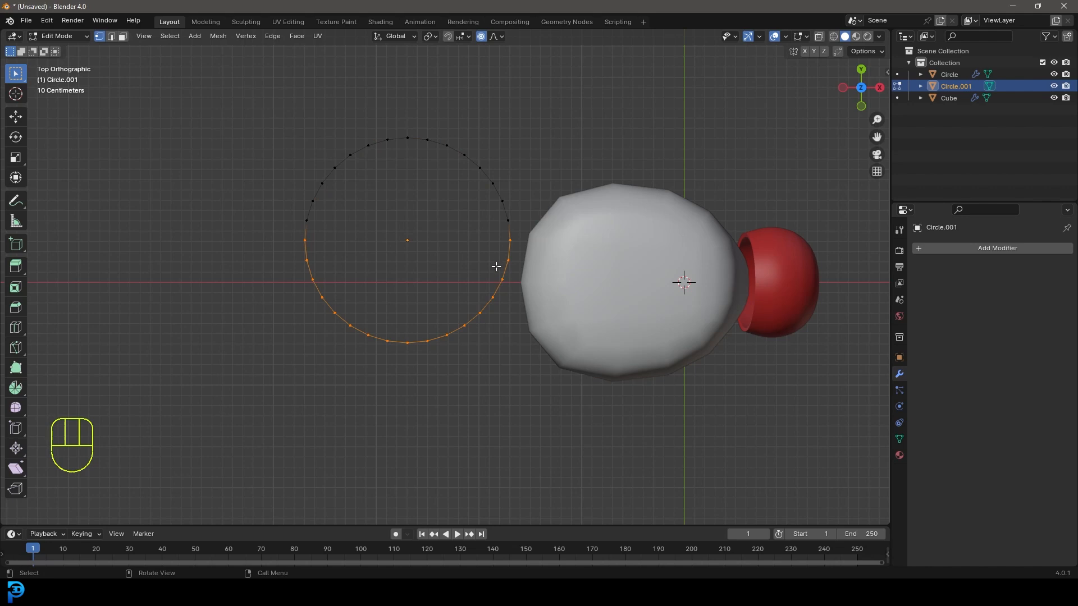
scroll(496, 266, down, 3)
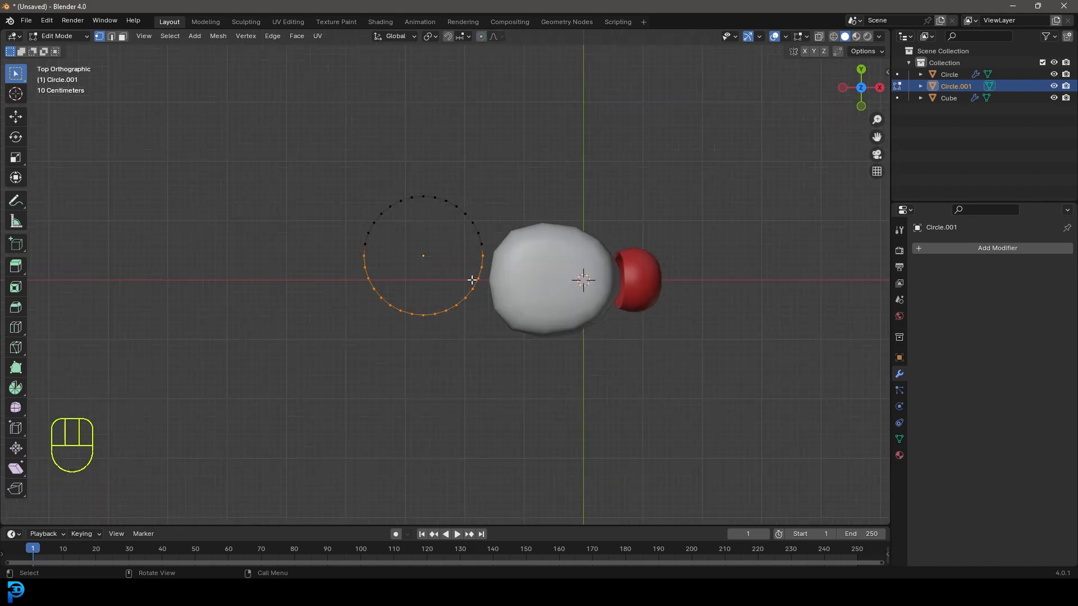
key(e)
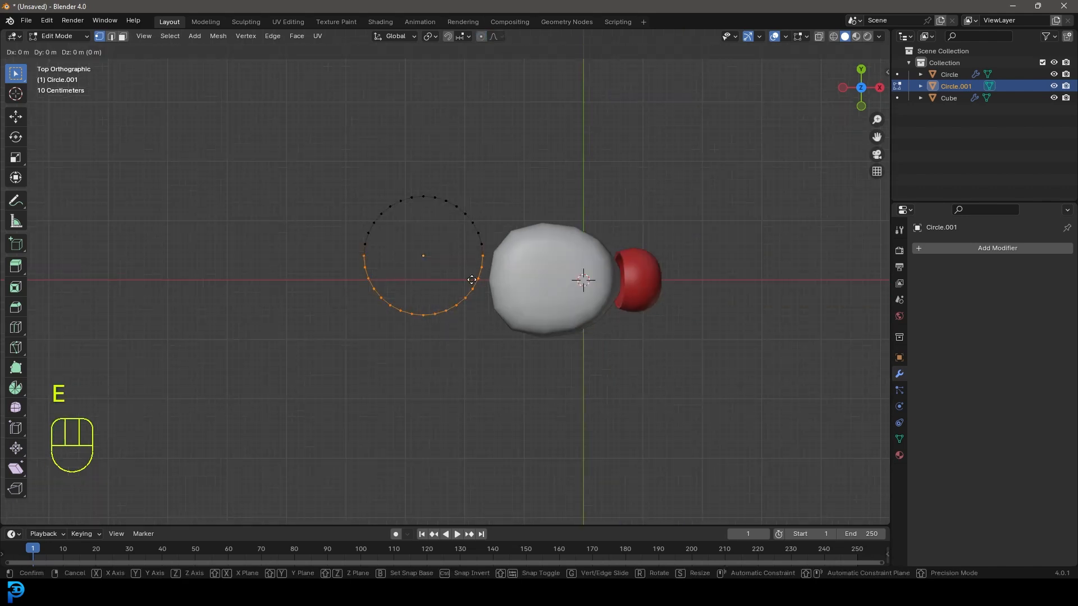
key(y)
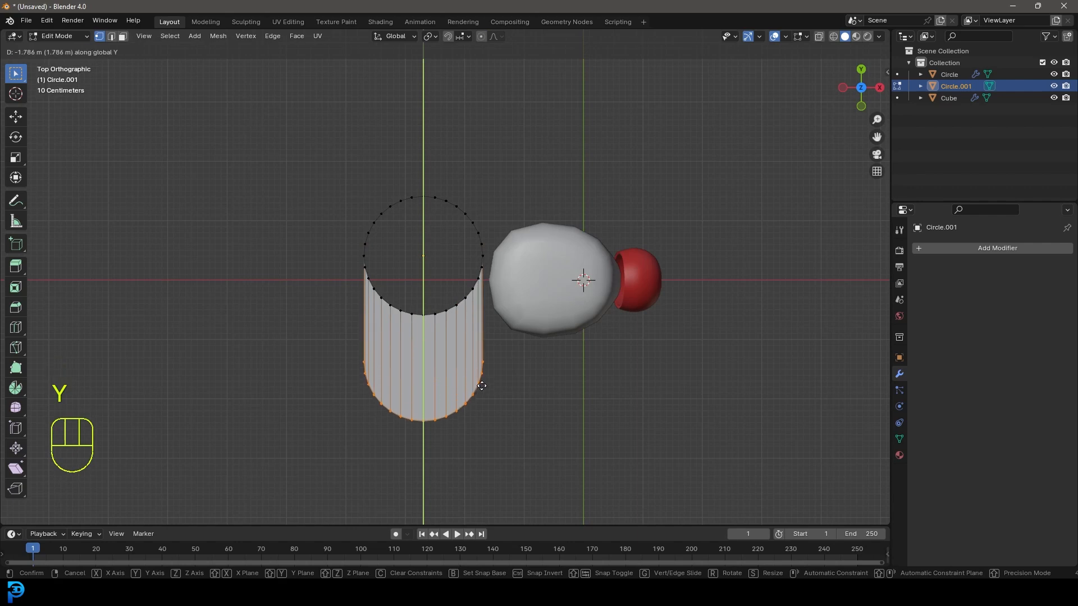
click(482, 392)
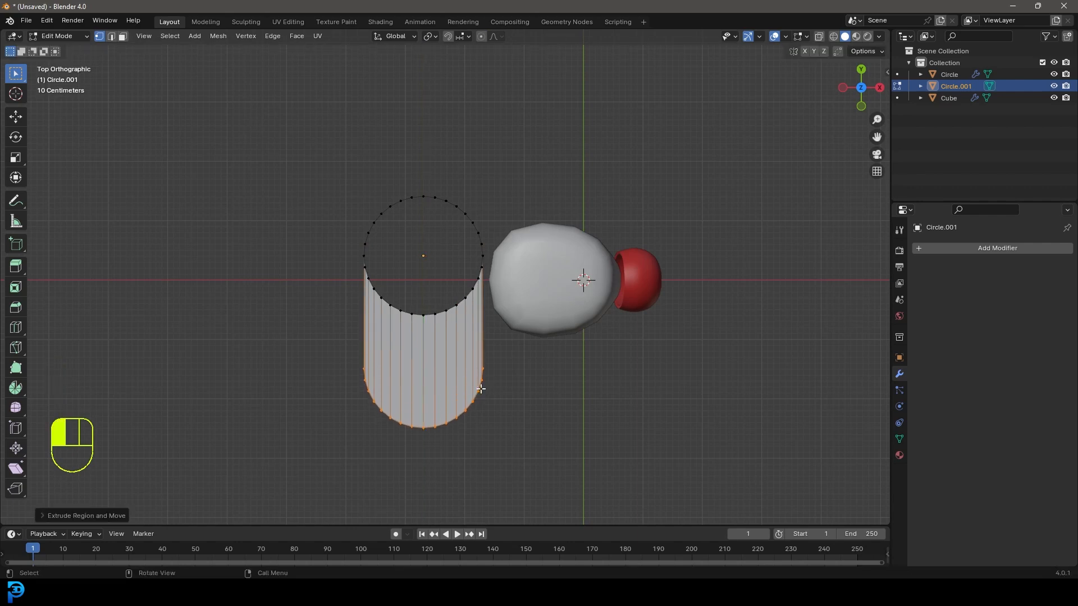
- Delete the original lower-arc vertices inside the extruded shape so only a capsule outline remains
scroll(345, 293, up, 5)
scroll(345, 294, up, 1)
drag(201, 239, 562, 363)
key(x)
click(504, 232)
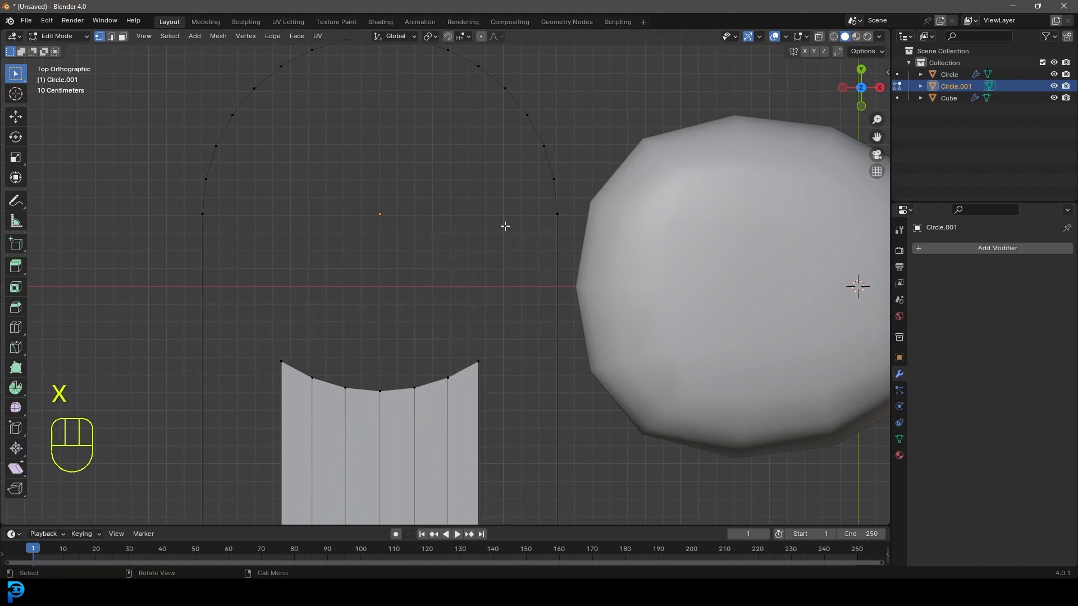
scroll(500, 239, down, 6)
shift+middle_drag(500, 240, 485, 187)
scroll(485, 188, up, 4)
drag(288, 207, 450, 270)
key(x)
click(448, 246)
- Extrude the whole capsule outline inward by scaling it down, and narrow the inner loop along X to even out the rim
key(a)
scroll(495, 282, down, 5)
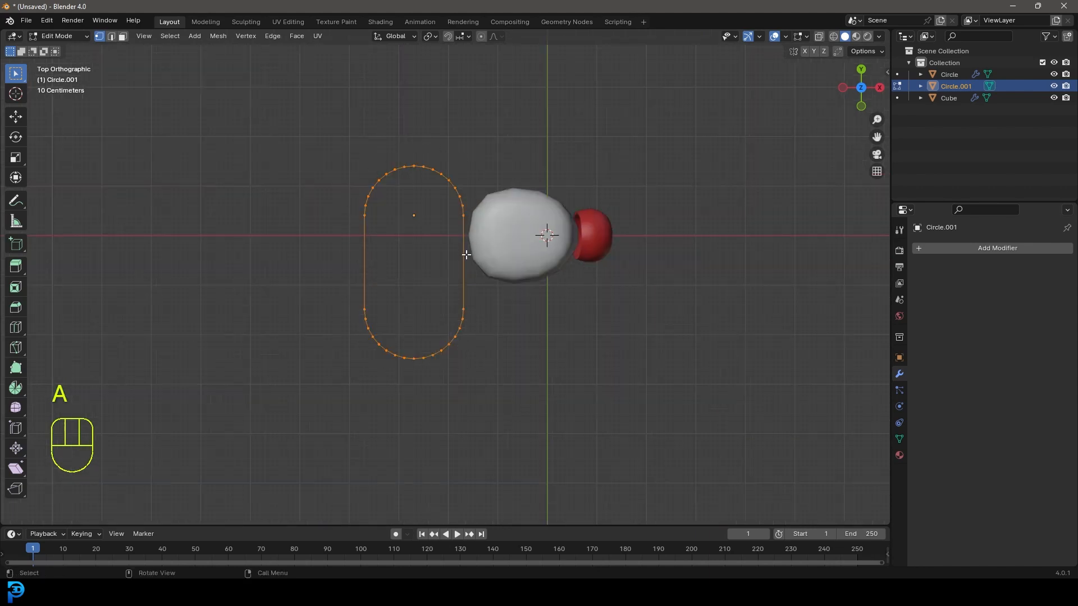
scroll(467, 264, up, 2)
shift+middle_drag(469, 272, 489, 289)
scroll(489, 289, up, 2)
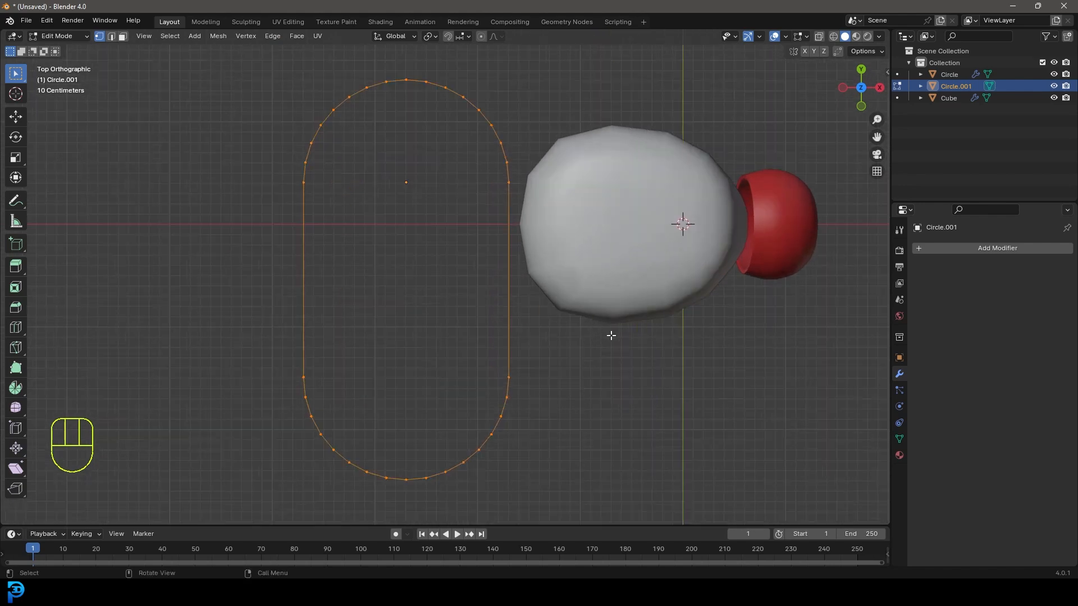
key(e)
key(s)
click(609, 332)
key(s)
key(x)
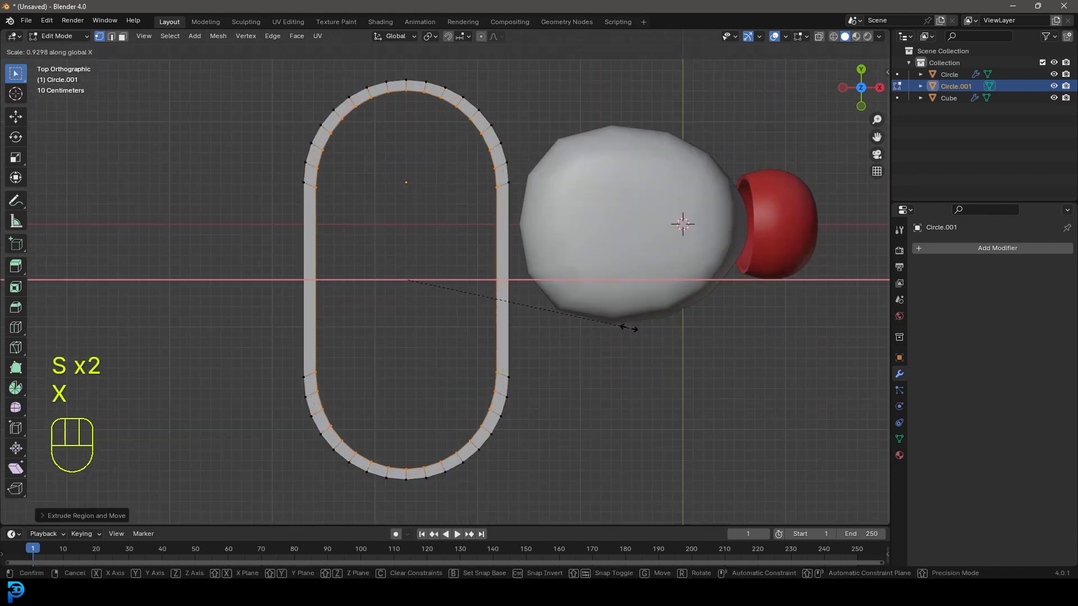
click(630, 328)
- Fill the inner capsule outline with a face and raise it slightly along Z
key(f)
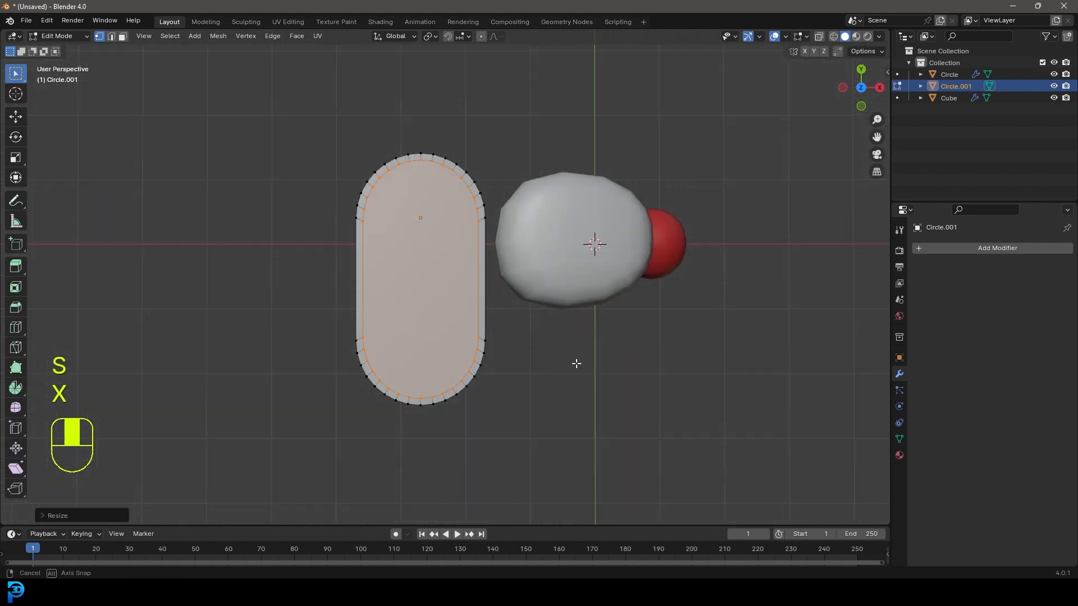
middle_drag(575, 364, 592, 269)
scroll(561, 336, up, 2)
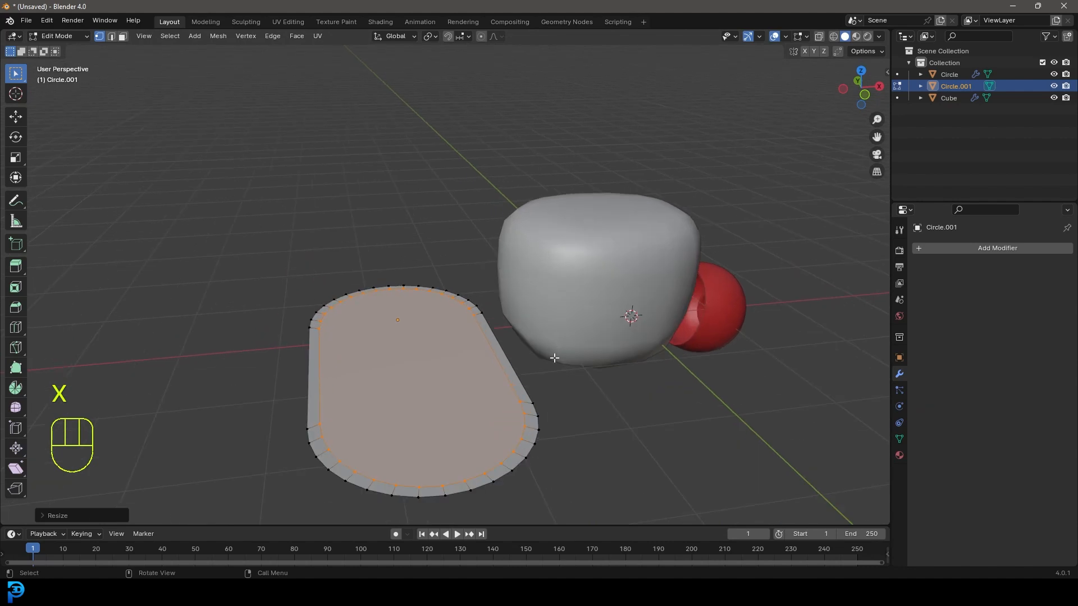
key(g)
key(z)
click(557, 350)
- Inset the raised top face twice: a thin inset of about 0.02 m and a much wider one inside it
middle_drag(557, 351, 633, 380)
key(i)
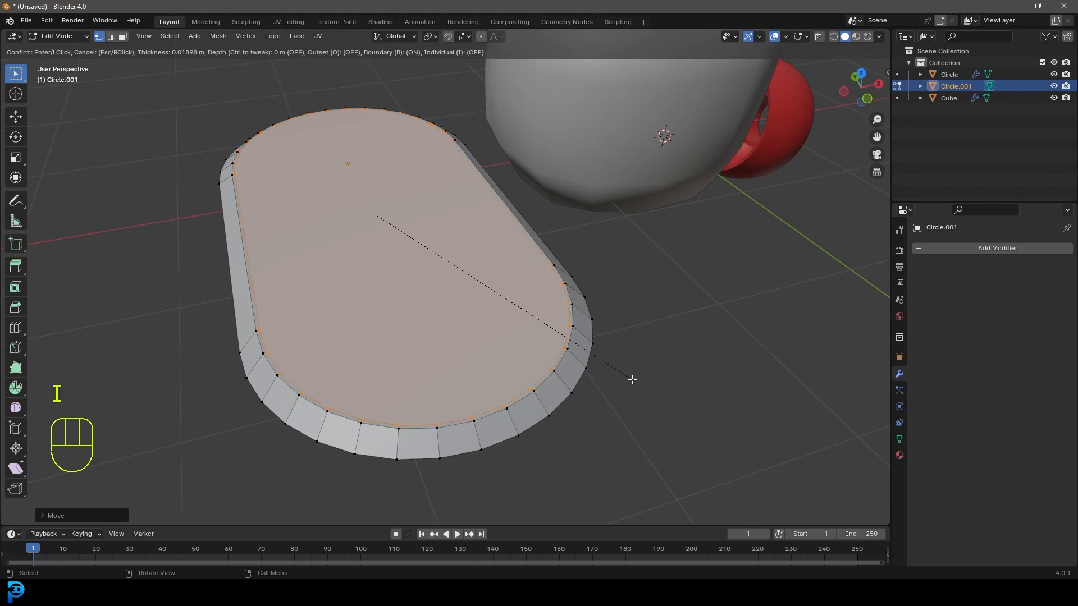
click(633, 382)
key(i)
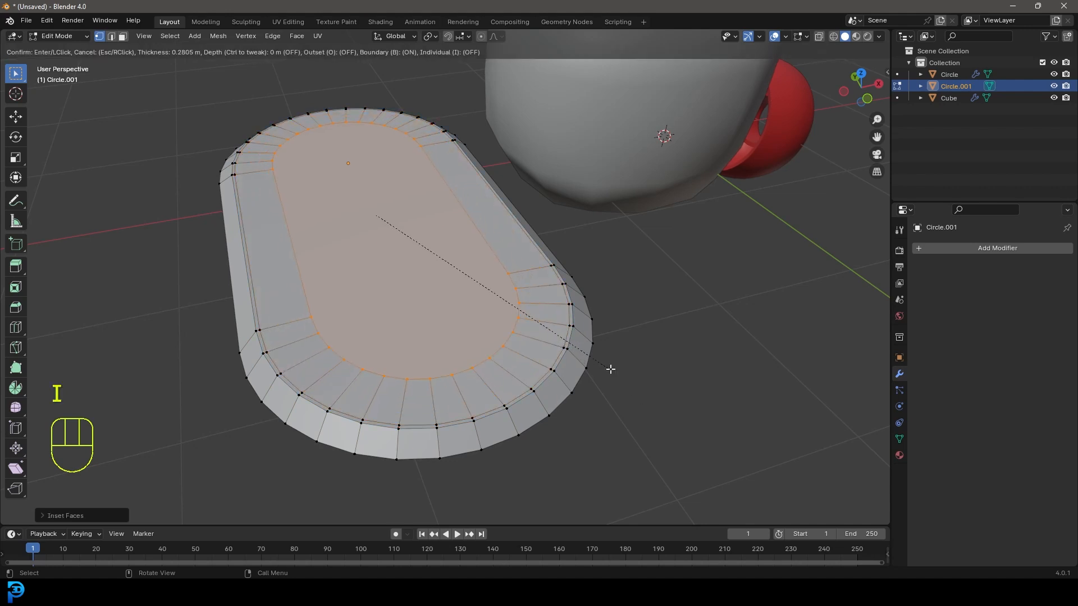
click(406, 372)
- Add a loop cut around the capsule's sloped side and slide it close to the upper edge
mouse_move(406, 371)
middle_down()
mouse_move(429, 338)
mouse_move(405, 350)
middle_up()
shift+middle_drag(405, 351, 329, 199)
scroll(328, 199, up, 6)
scroll(336, 207, down, 4)
key(ctrl+r)
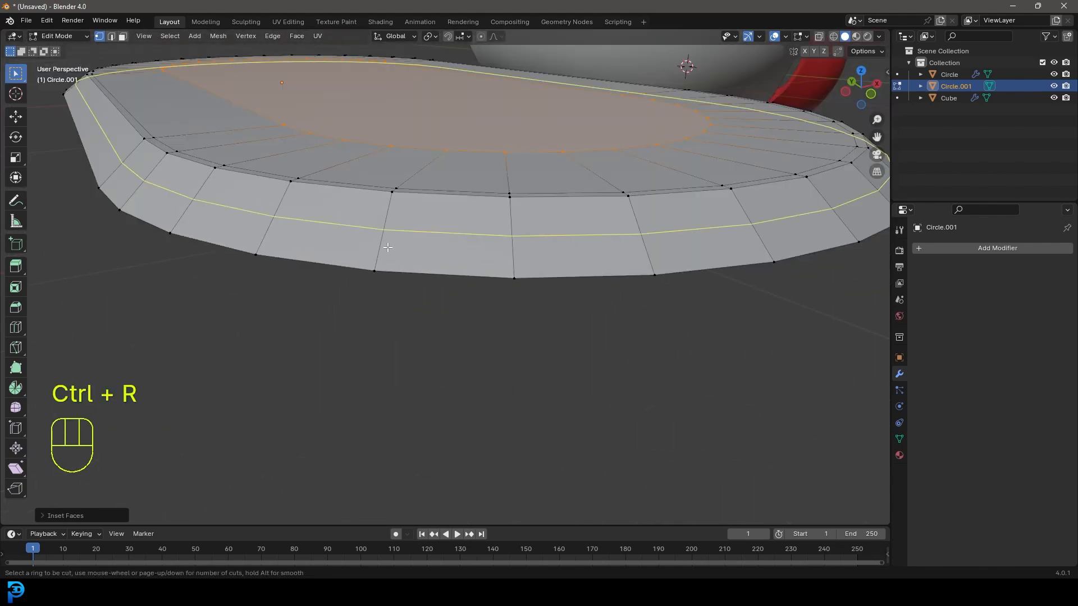
click(387, 247)
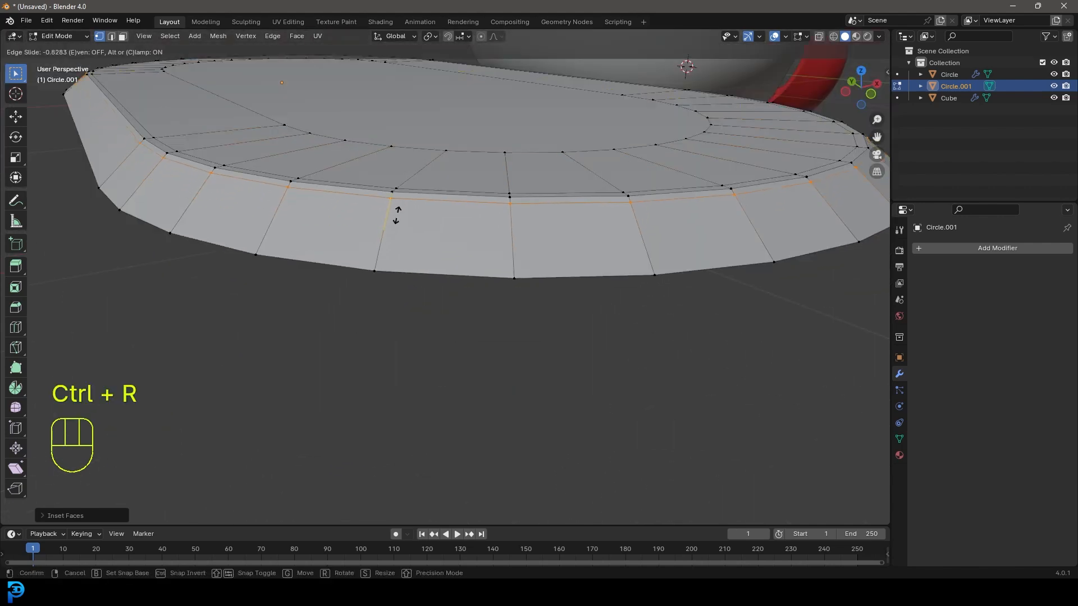
click(399, 211)
scroll(399, 211, down, 2)
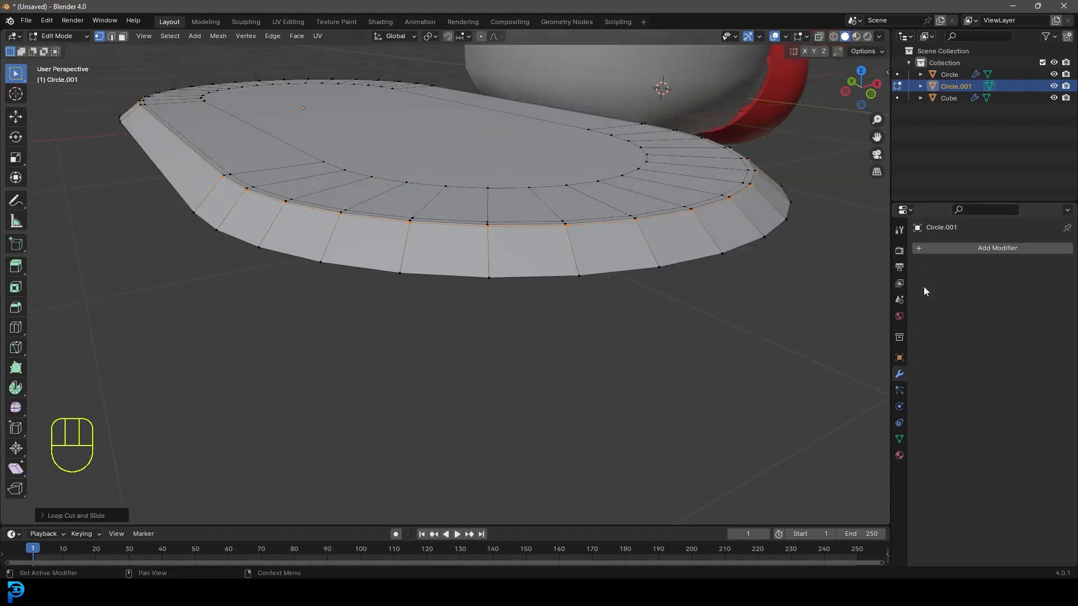
- Add a Subdivision Surface modifier to the capsule plate
click(994, 249)
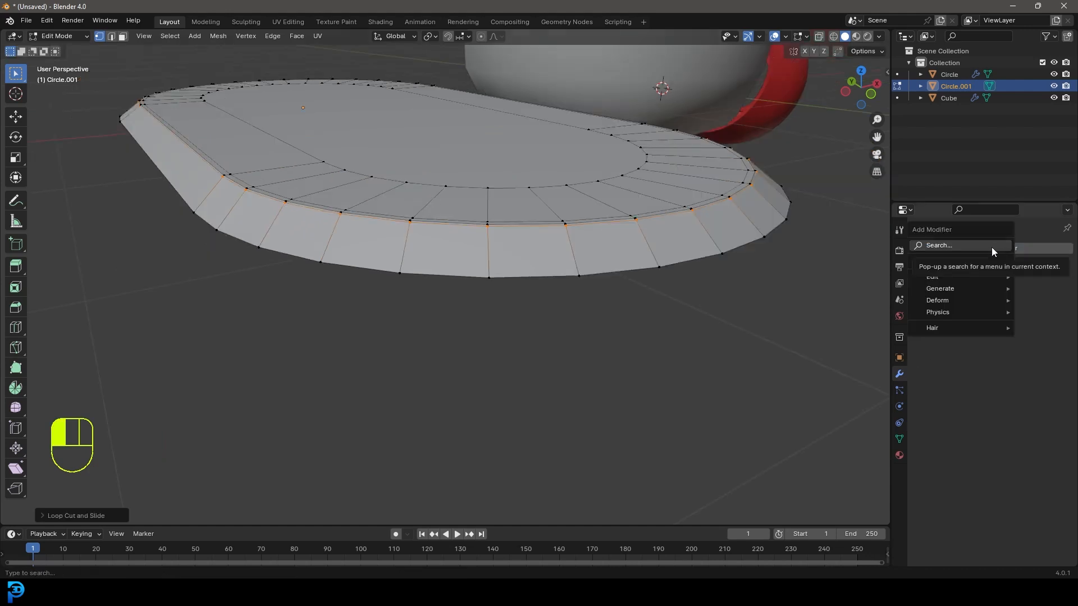
text(sub)
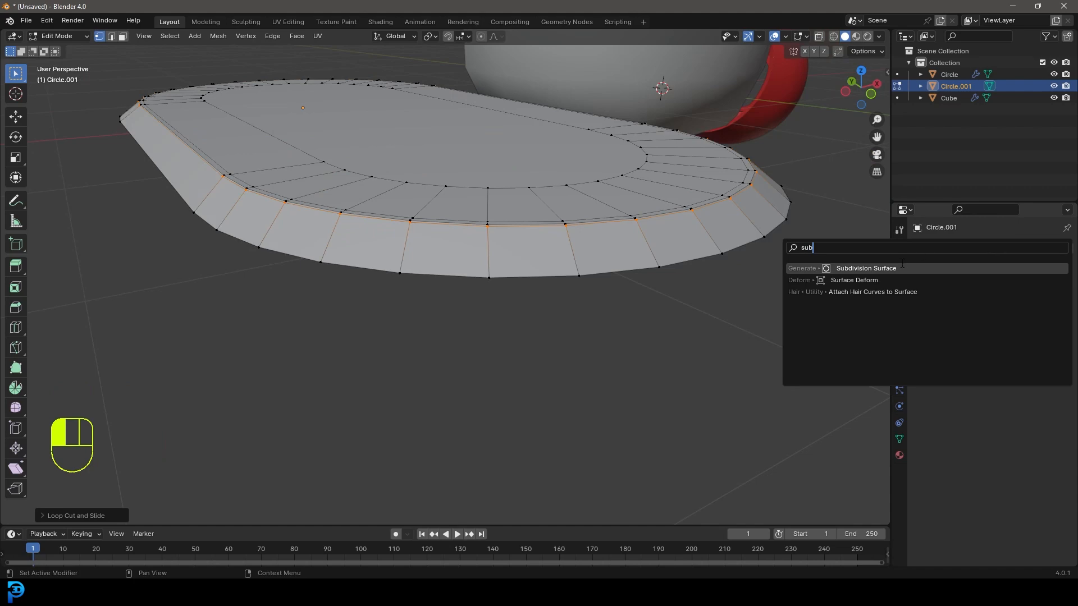
click(902, 267)
- Select the capsule plate's bottom edge loop and extrude it down along Z by about 0.01 m
middle_drag(777, 247, 433, 281)
key(alt+a)
scroll(438, 281, up, 5)
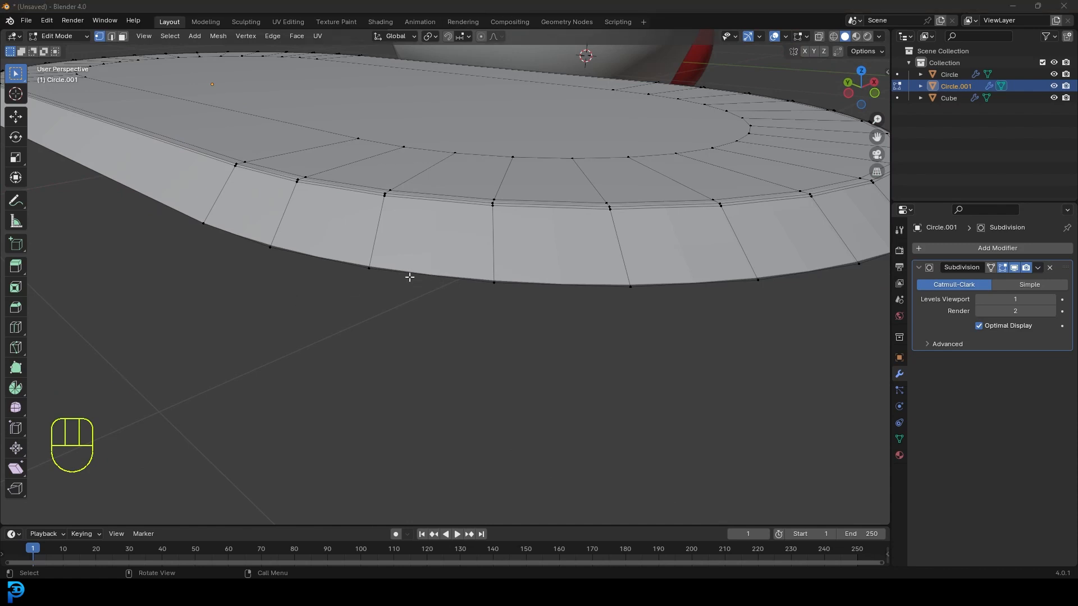
alt+click(426, 277)
scroll(432, 277, down, 5)
middle_drag(433, 276, 442, 269)
scroll(442, 270, up, 2)
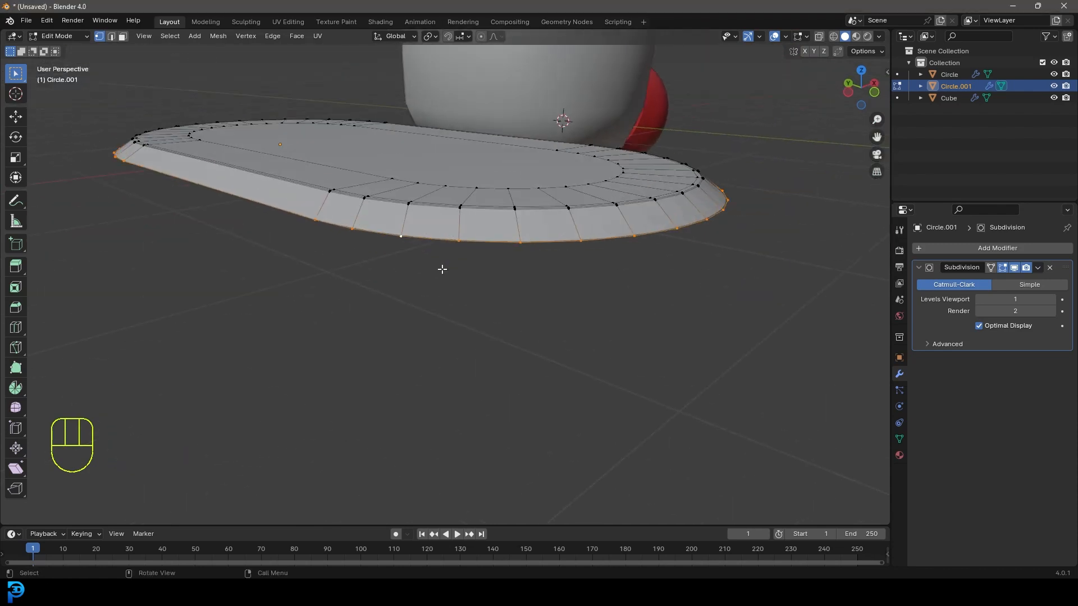
key(e)
key(z)
key(shift)
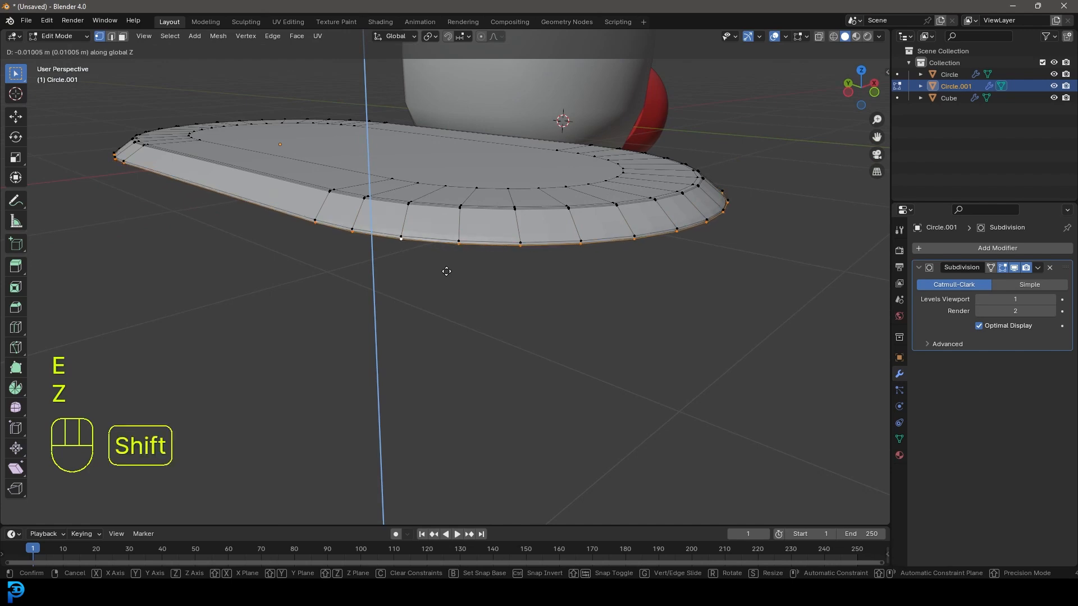
click(449, 270)
- Extrude the bottom edge loop down again along Z by about 0.12 m to form the side wall
key(e)
key(z)
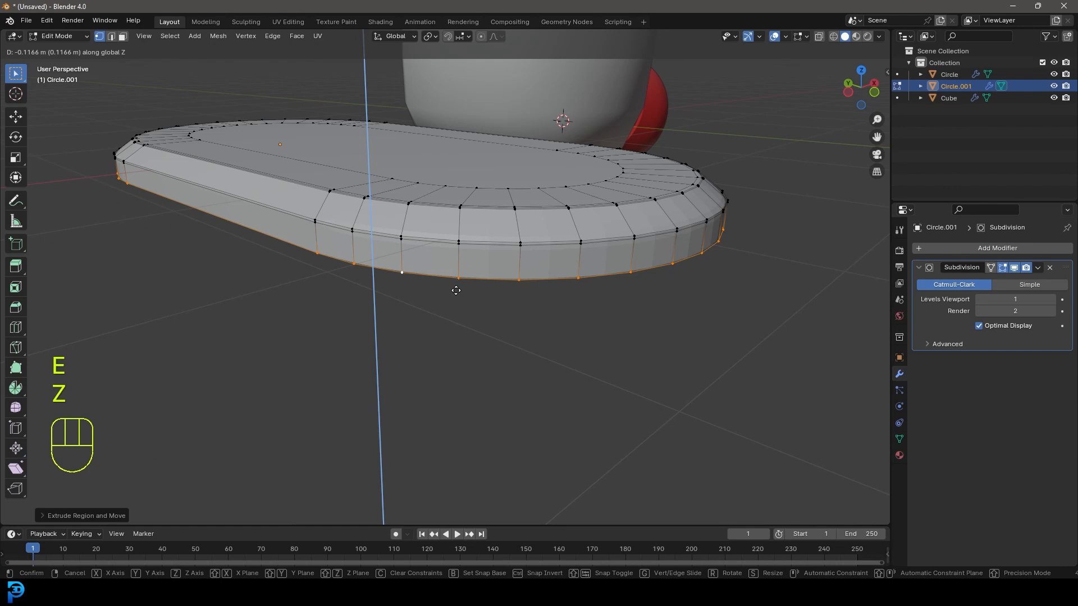
click(459, 290)
- Add a loop cut around the new side wall and slide it up close to the wall's upper edge
middle_drag(459, 290, 434, 243)
scroll(434, 243, up, 3)
key(ctrl+r)
click(466, 224)
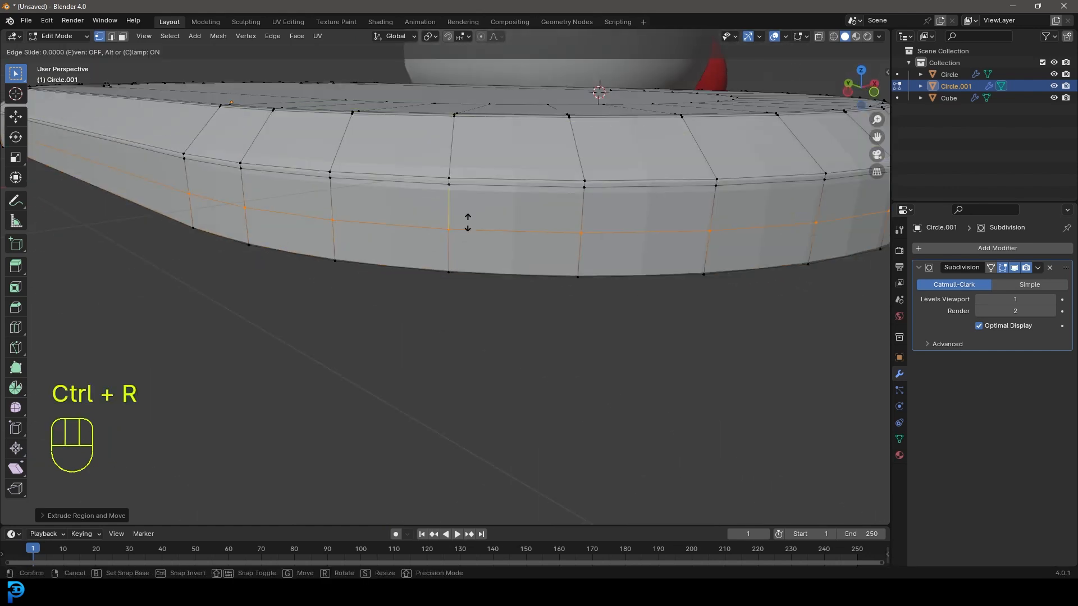
click(473, 182)
- Return the capsule plate to Object Mode and apply Shade Smooth to it
scroll(460, 225, down, 5)
middle_drag(442, 242, 452, 247)
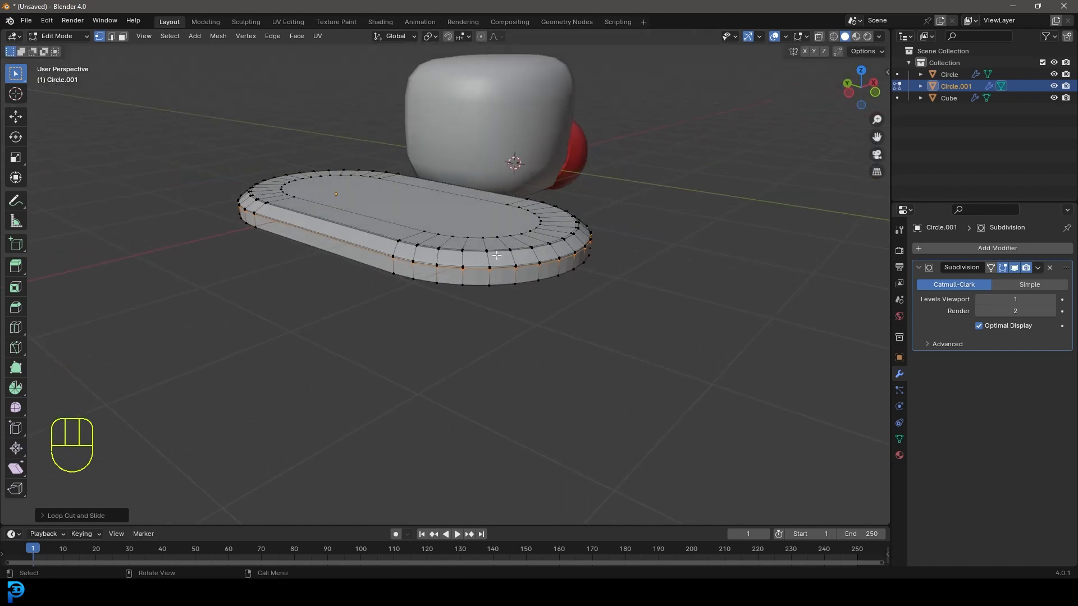
key(Tab)
right_click(363, 203)
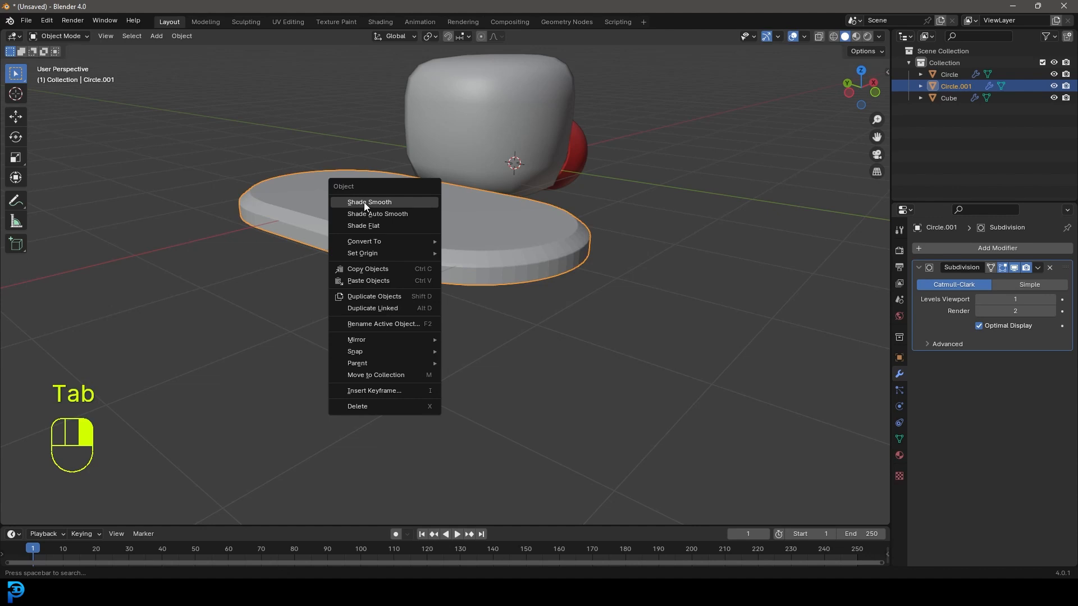
click(364, 204)
middle_drag(474, 232, 419, 253)
scroll(501, 252, up, 4)
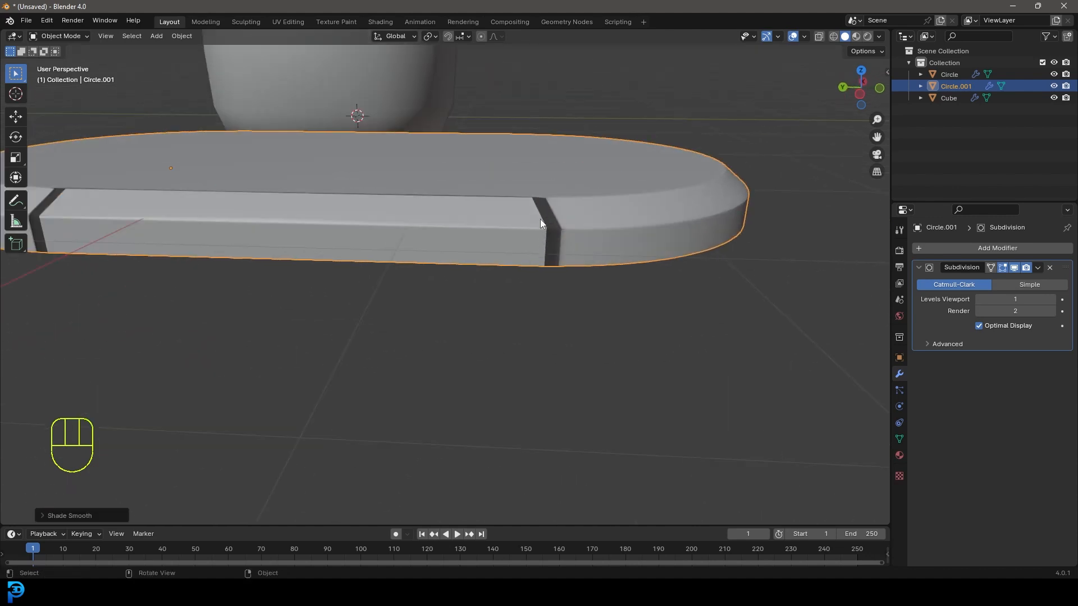
- Recalculate the normals of the capsule plate's whole mesh to face outside, fixing the dark shading bands
key(Tab)
middle_drag(540, 219, 498, 231)
key(a)
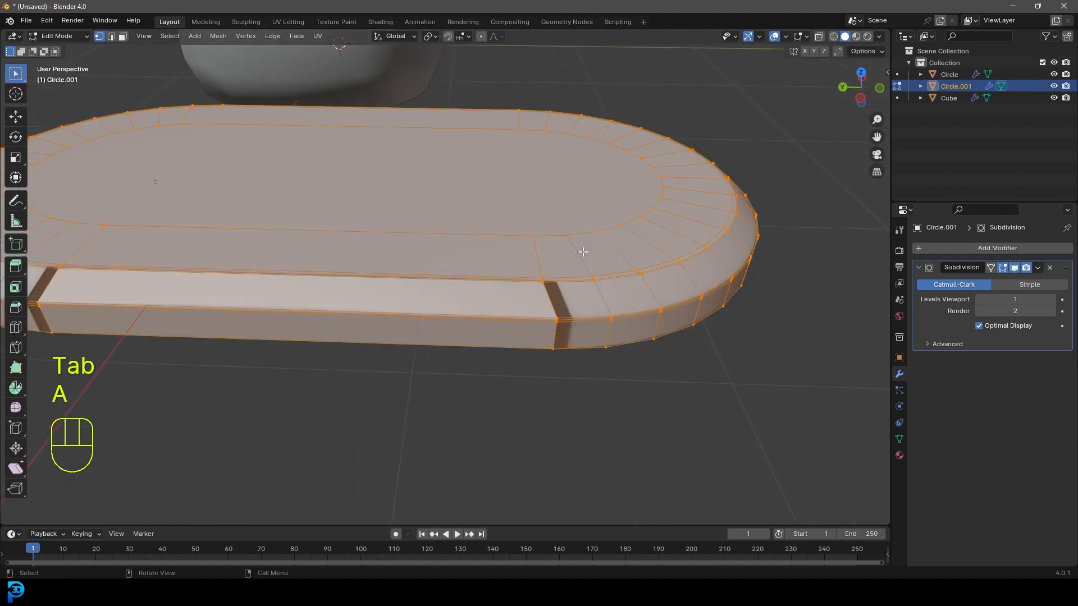
key(alt+n)
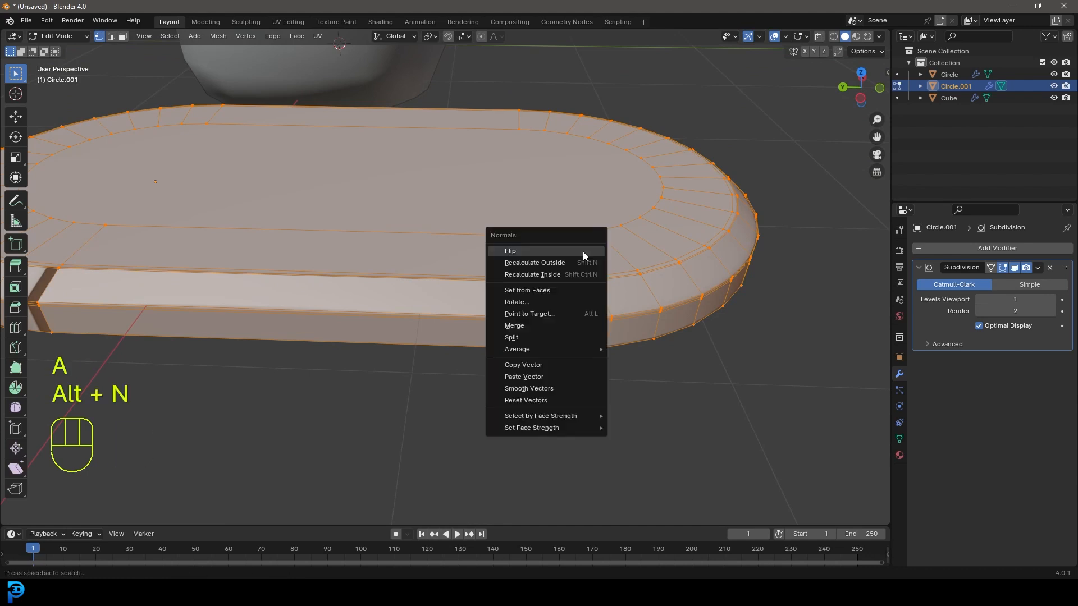
click(580, 261)
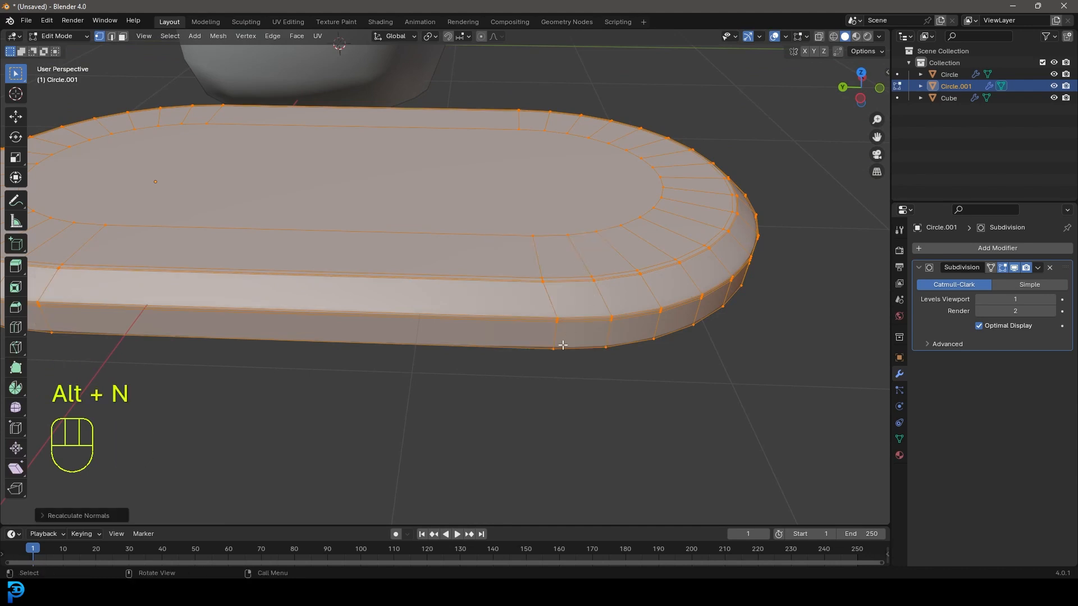
scroll(533, 268, down, 4)
middle_drag(522, 272, 465, 276)
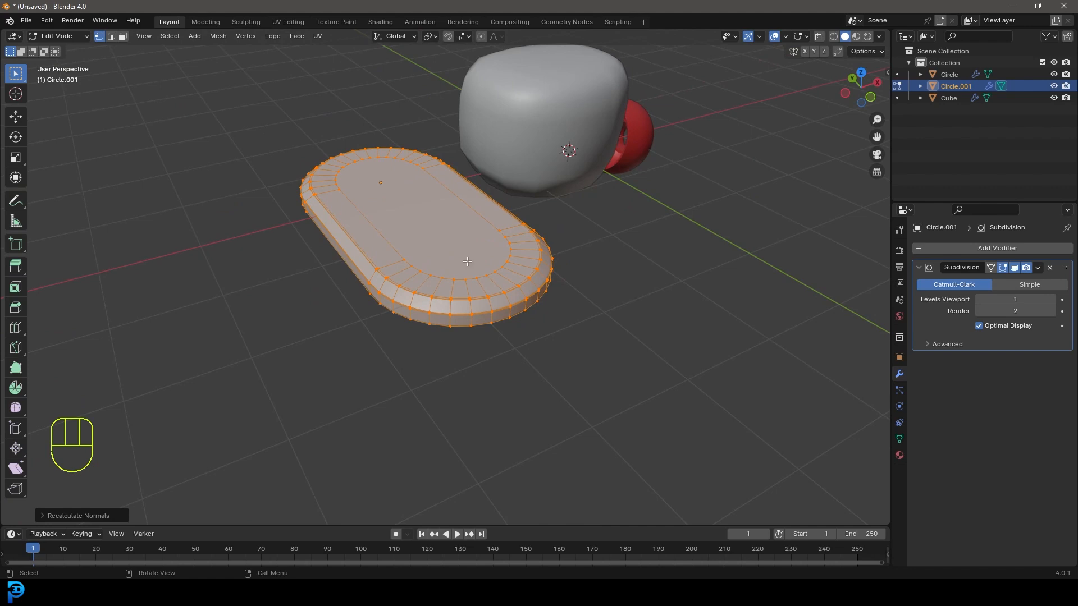
- In Object Mode and front view, move the capsule plate to hover just above the earbud body
key(Tab)
key(KP_1)
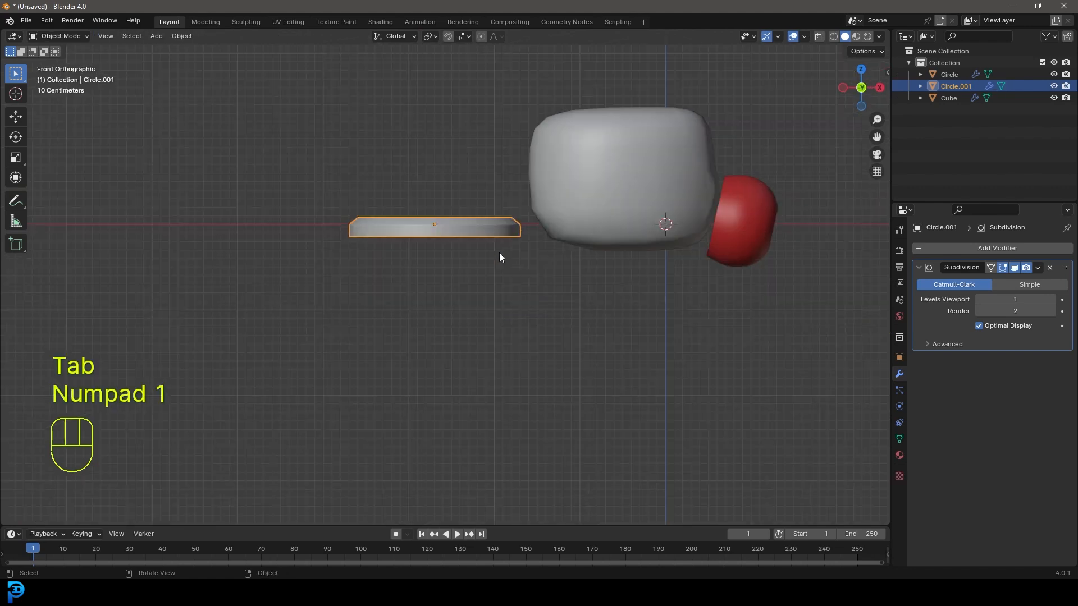
shift+middle_drag(490, 259, 391, 464)
key(g)
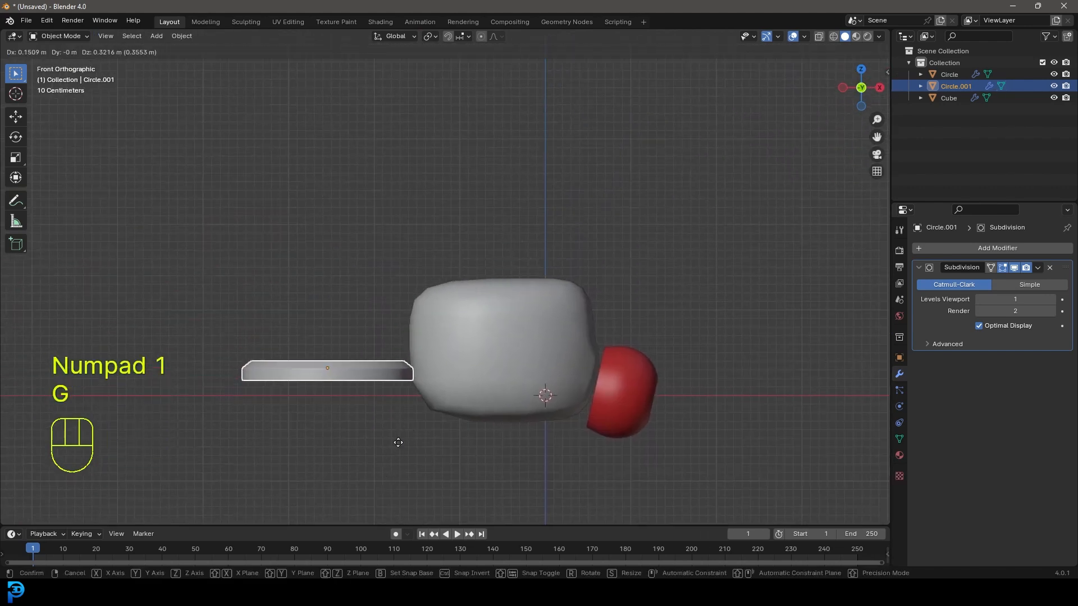
click(534, 335)
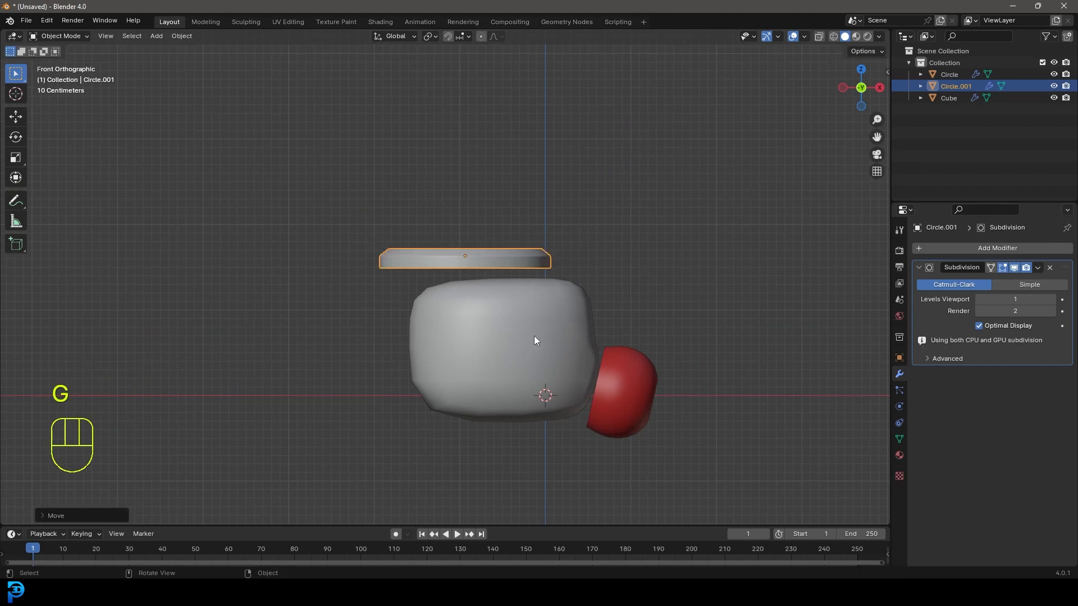
- In top view, scale the capsule plate down uniformly to fit over the earbud body
key(KP_7)
scroll(513, 257, up, 1)
key(s)
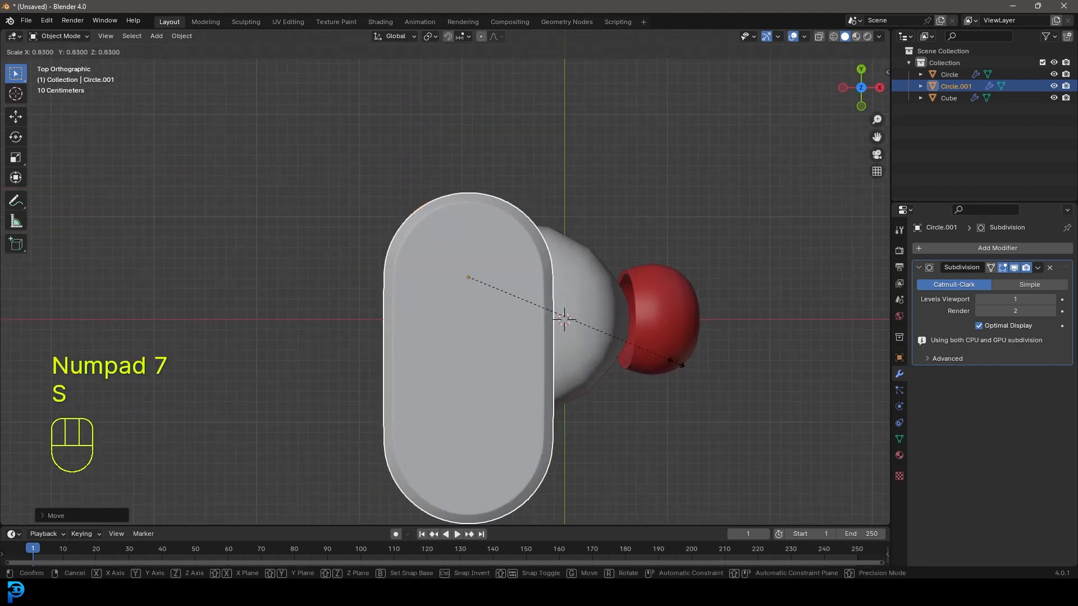
click(571, 366)
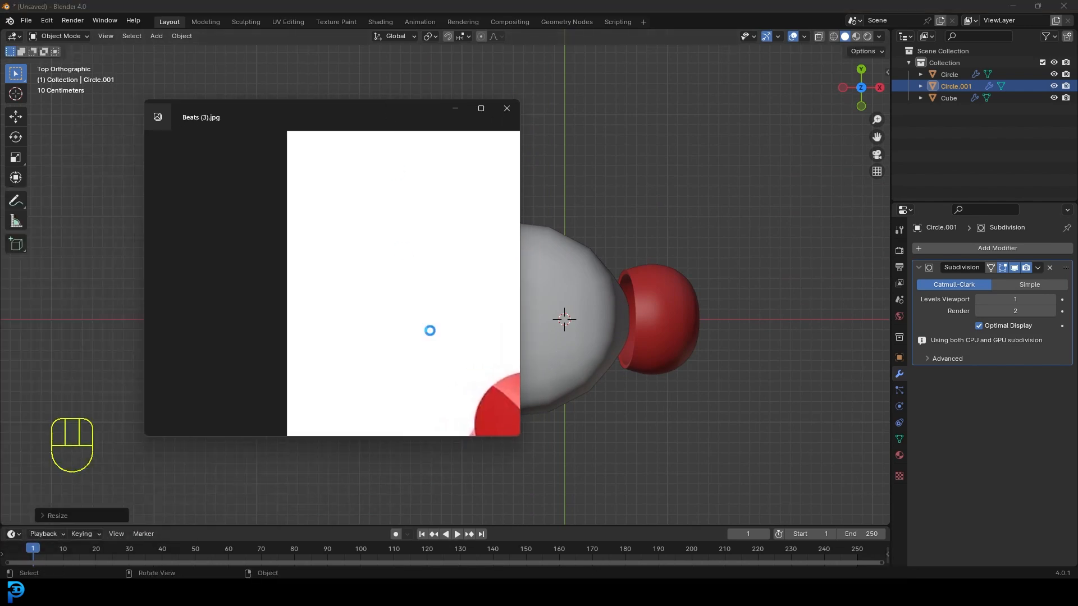
- Check the Beats (3).jpg reference picture and rotate the capsule plate by -45° in top view
click(486, 115)
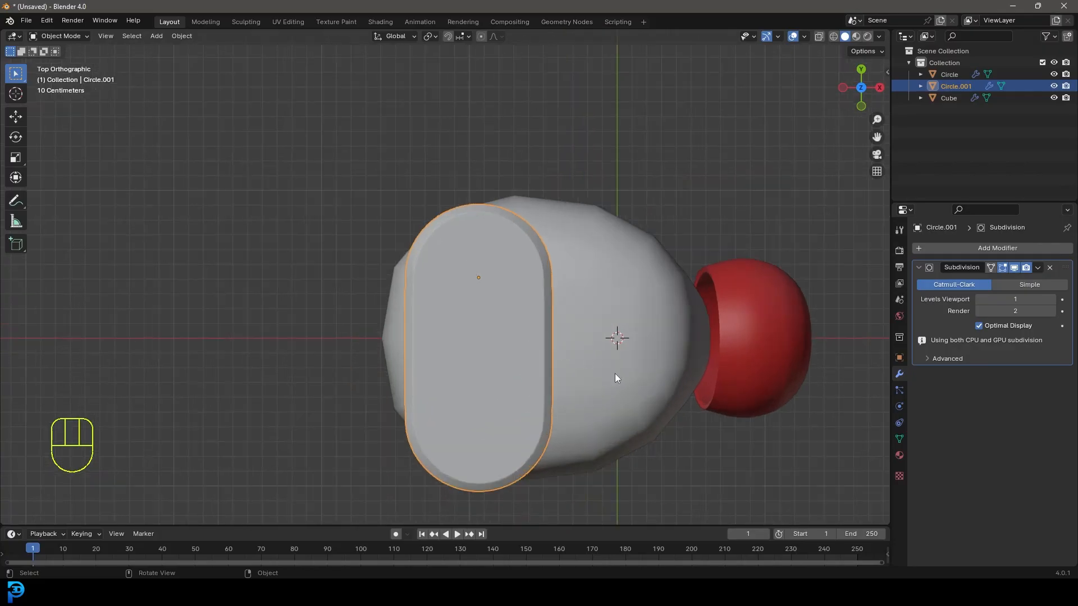
key(r)
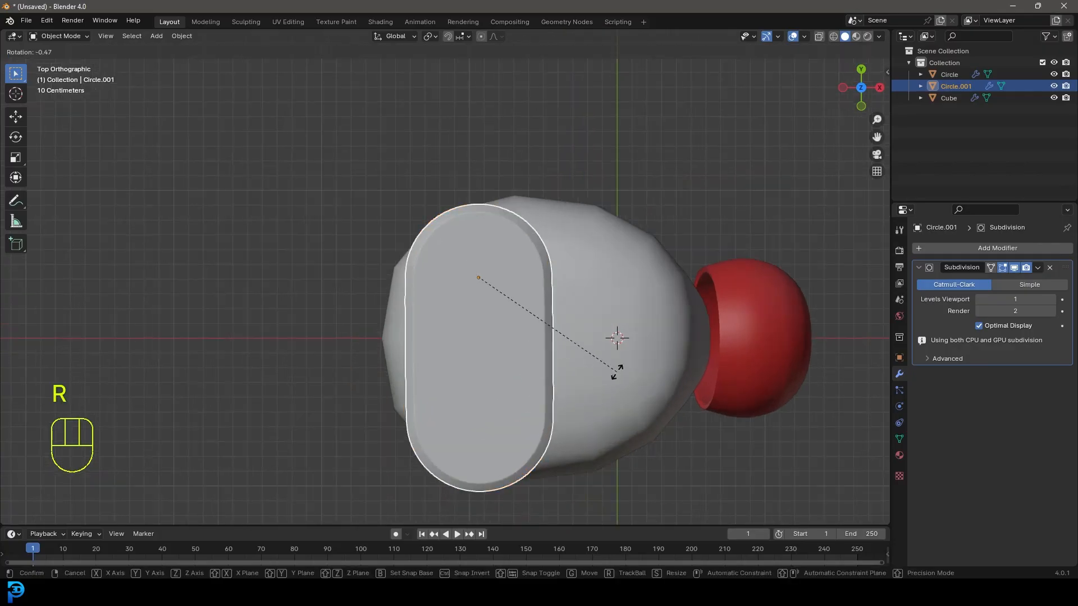
text(45)
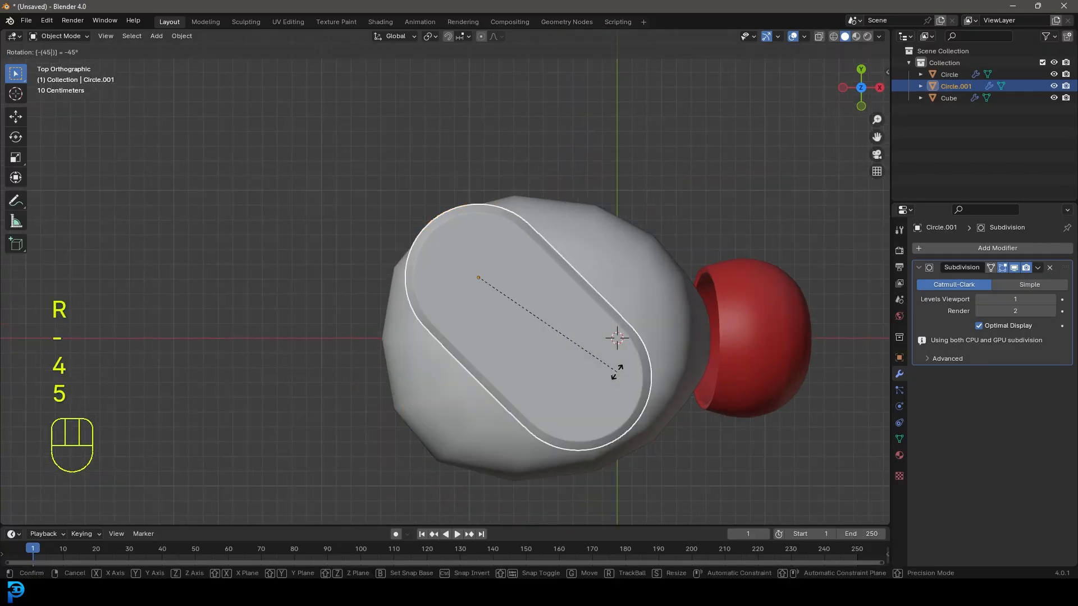
key(Return)
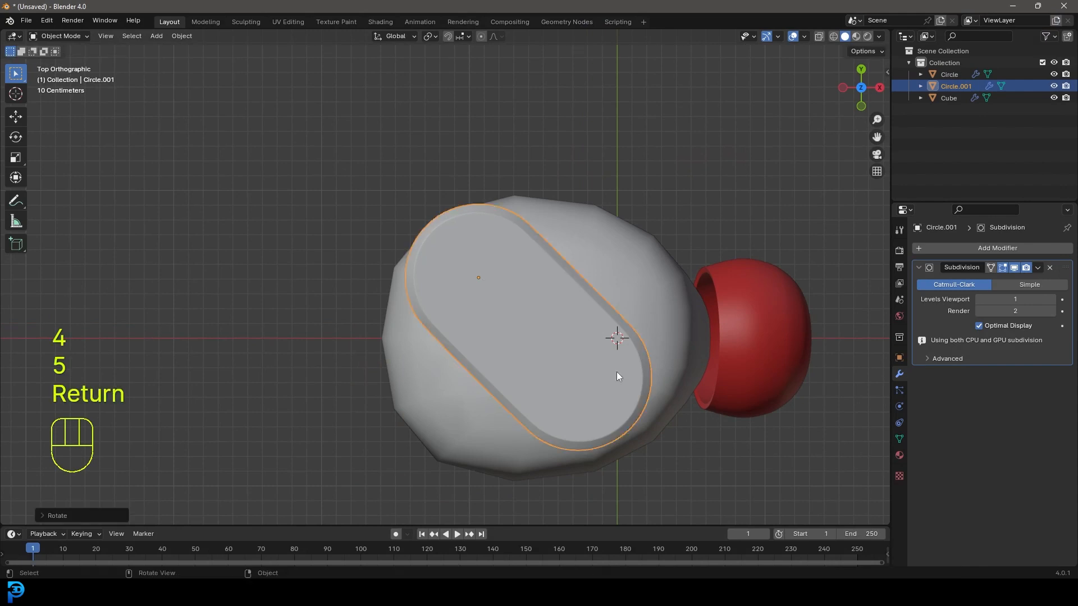
click(498, 294)
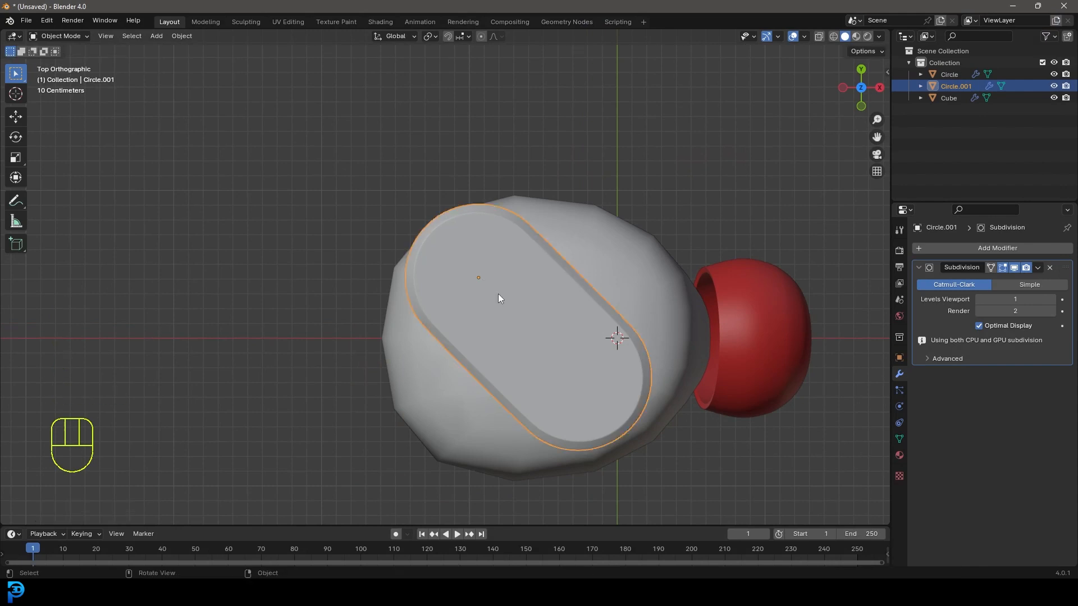
- Create a new material for the capsule plate and name it "shiny red"
click(900, 455)
click(997, 298)
click(986, 298)
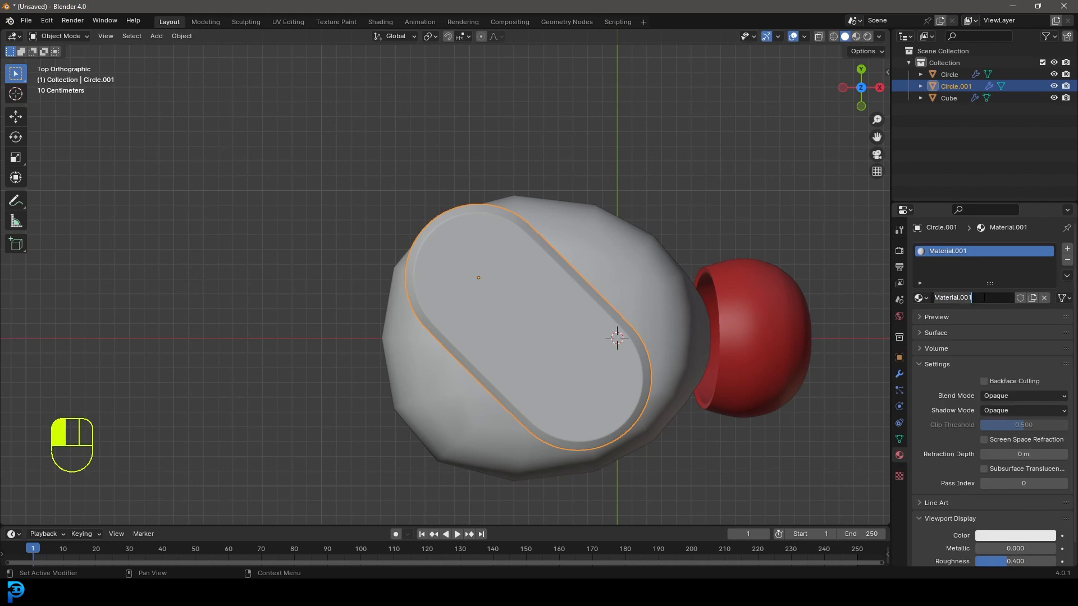
text(shiny red)
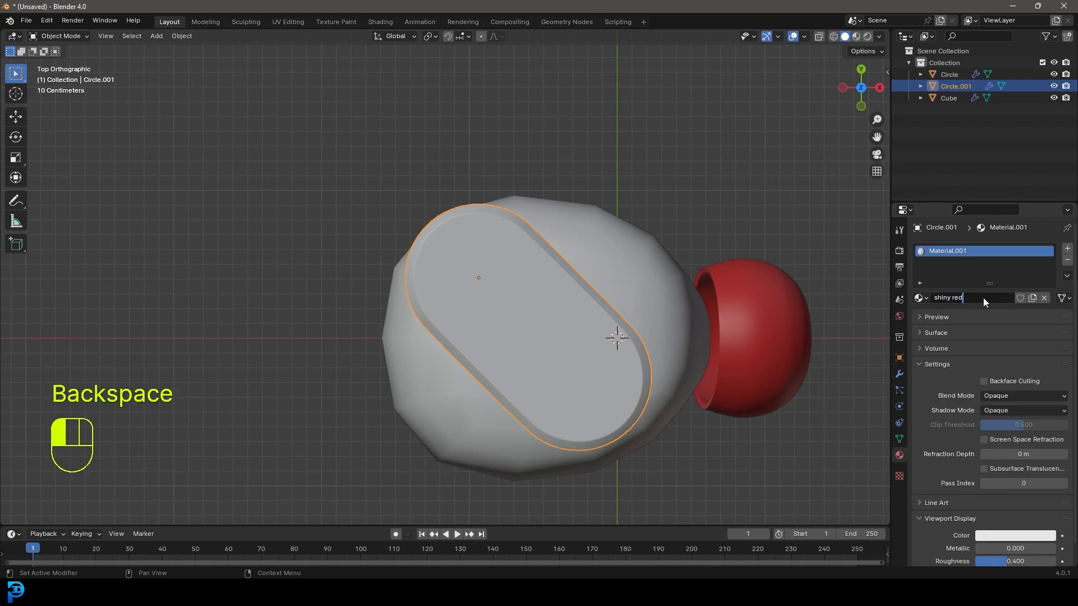
key(Return)
- Set the shiny red material's viewport display colour to saturated red and its roughness to 0.058
click(995, 537)
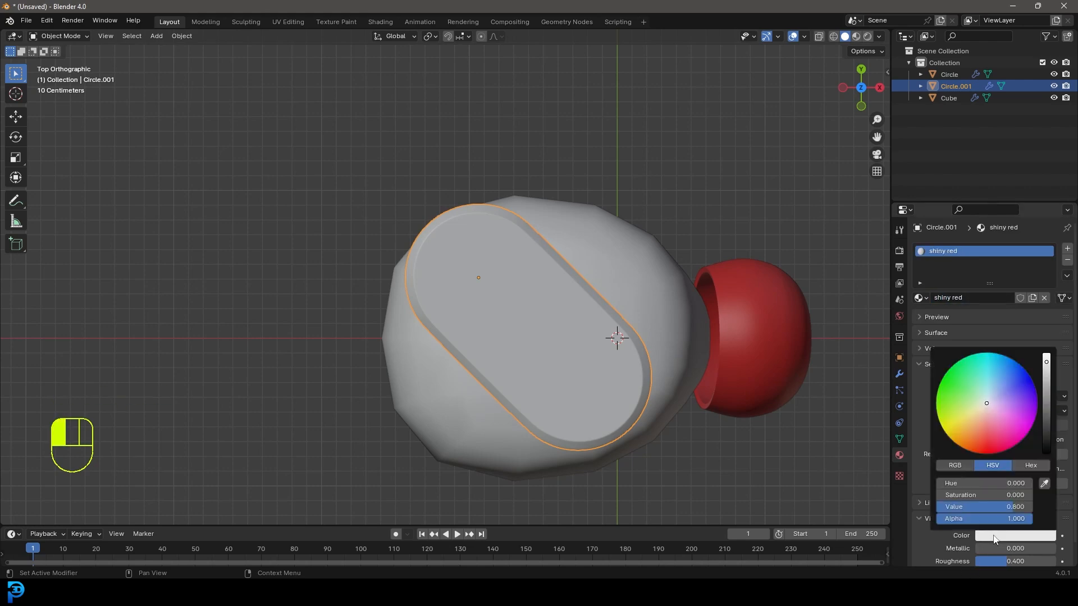
click(991, 447)
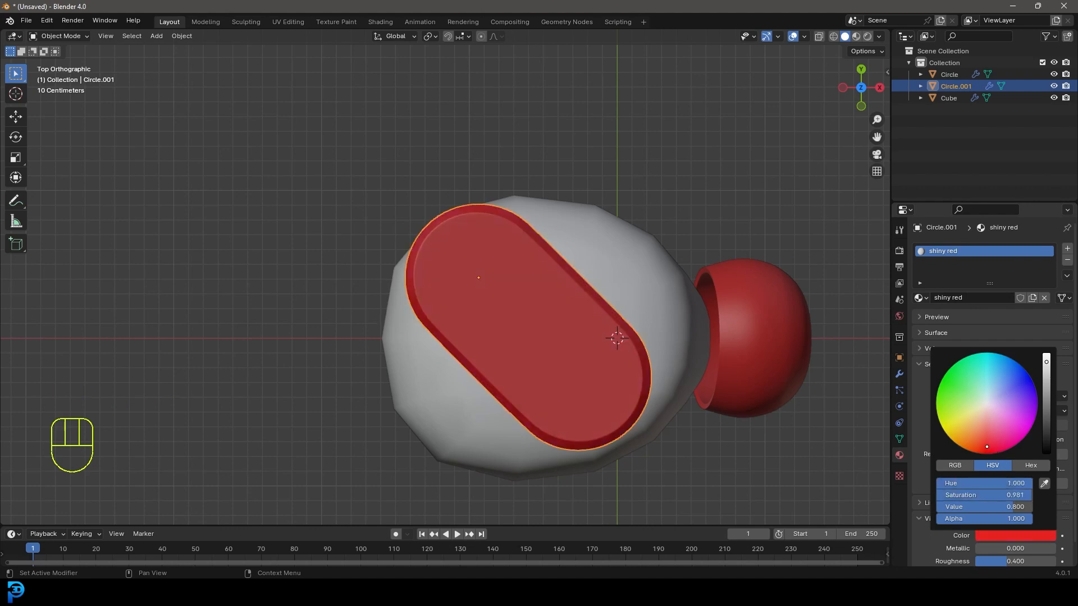
scroll(945, 544, down, 1)
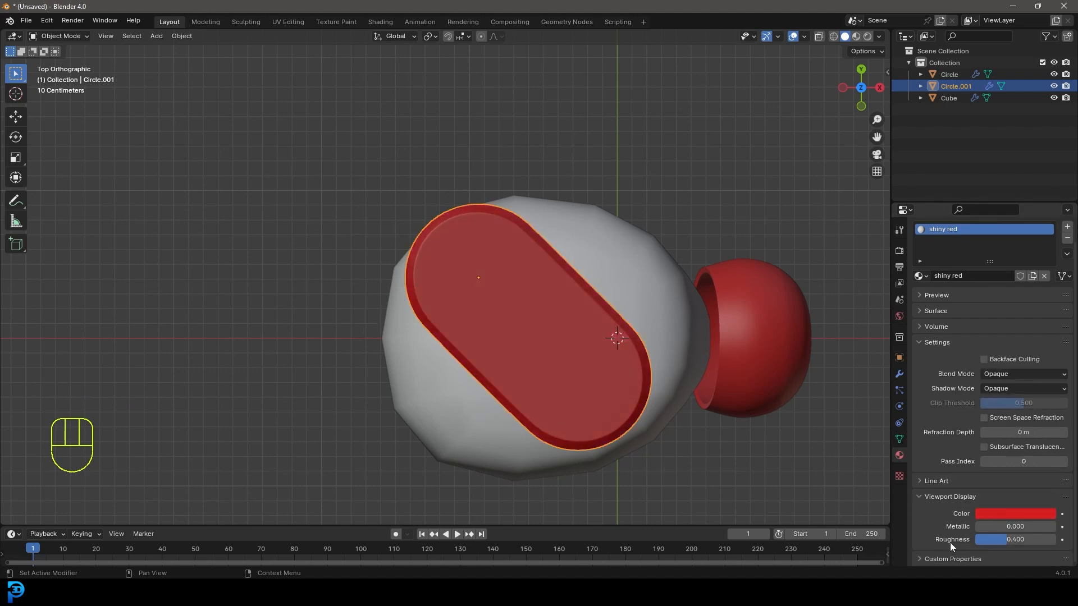
drag(1010, 540, 981, 540)
scroll(578, 315, down, 3)
key(alt+a)
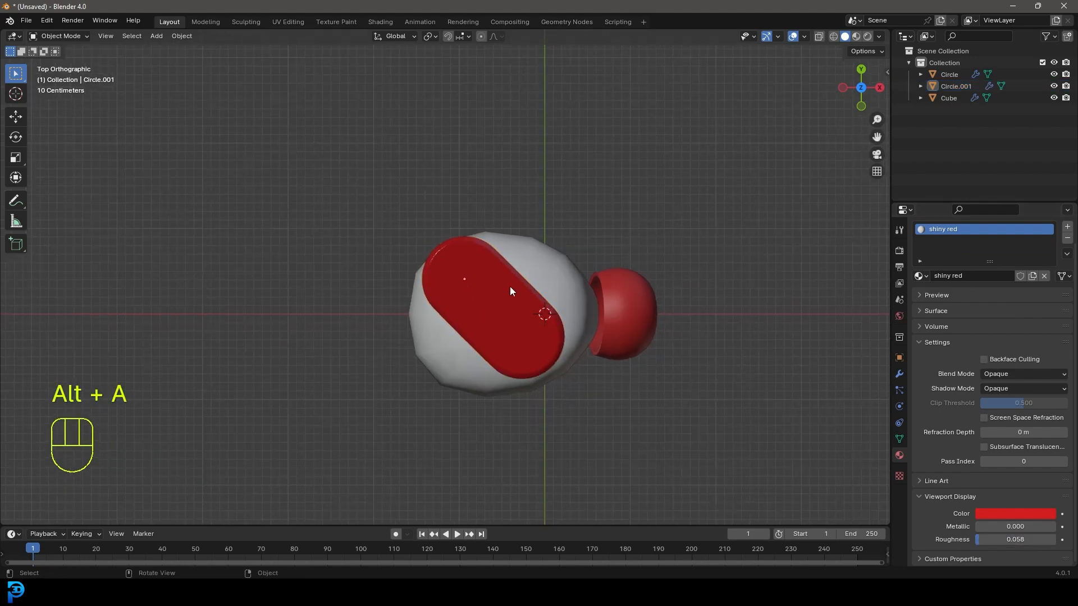
click(510, 290)
scroll(562, 307, up, 2)
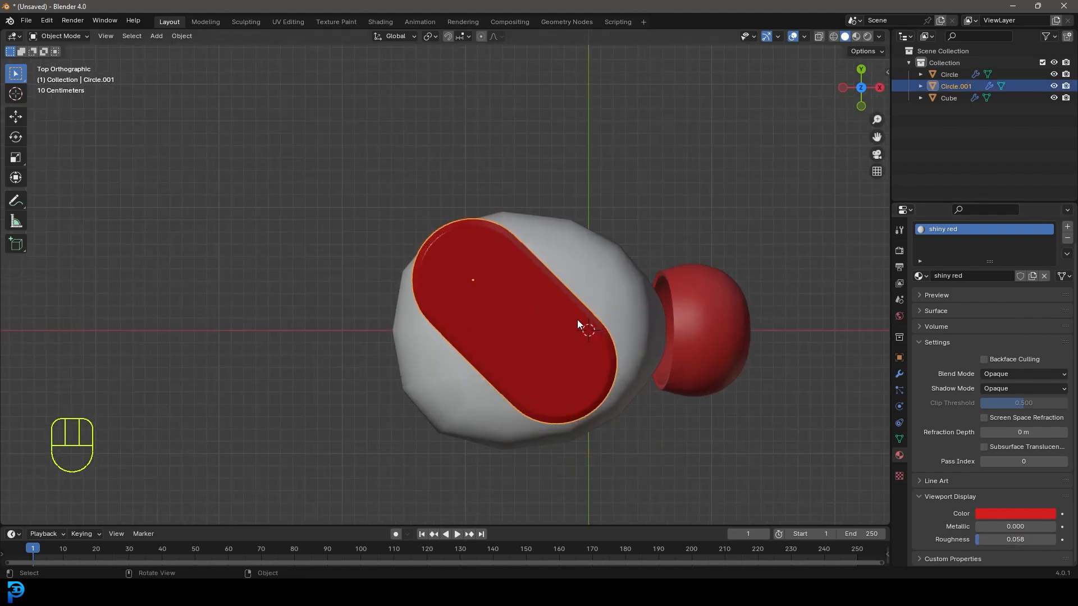
- Select the capsule plate's open bottom edge loop in Edit Mode and extrude it slightly
key(Tab)
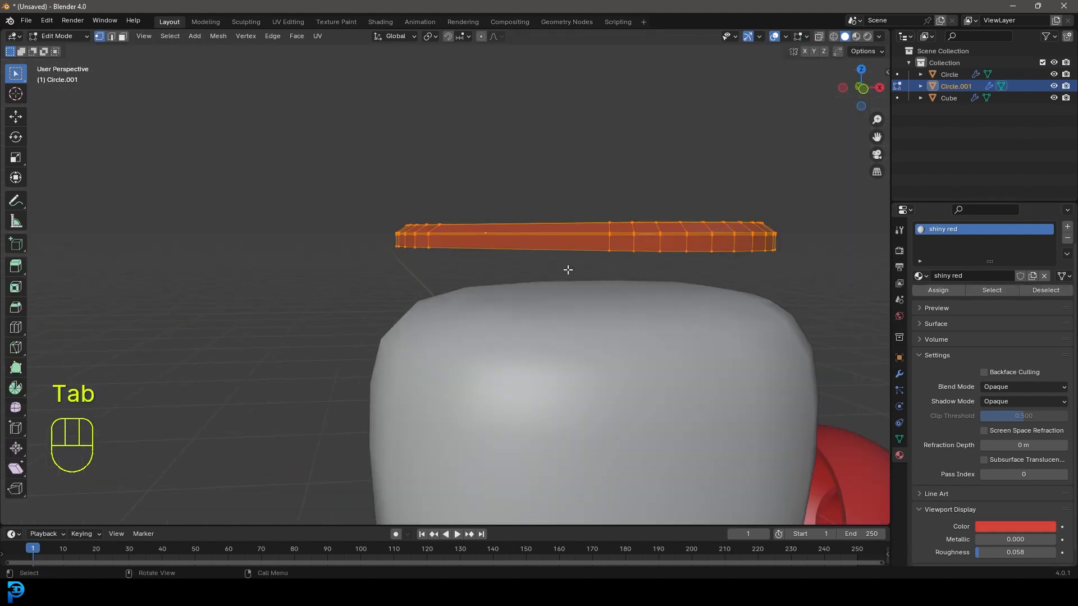
middle_drag(568, 270, 642, 223)
scroll(595, 248, up, 3)
key(alt+a)
alt+shift+click(578, 257)
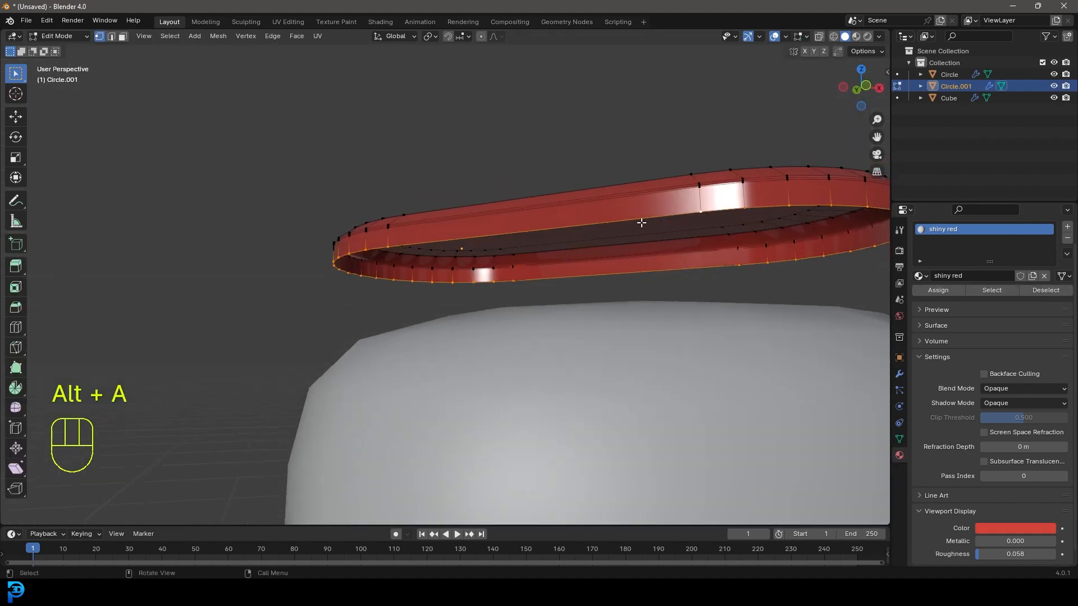
key(e)
key(s)
click(639, 336)
middle_drag(639, 336, 582, 323)
- Extrude the plate's bottom loop down along Z and scale it to about 0.98 to taper the underside
key(e)
key(z)
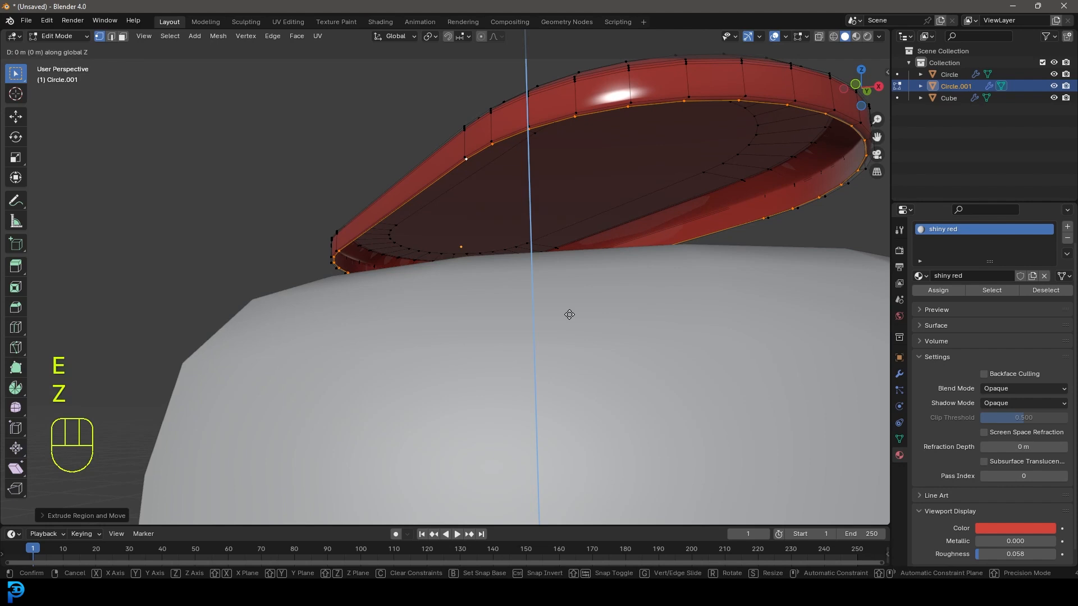
click(573, 324)
key(s)
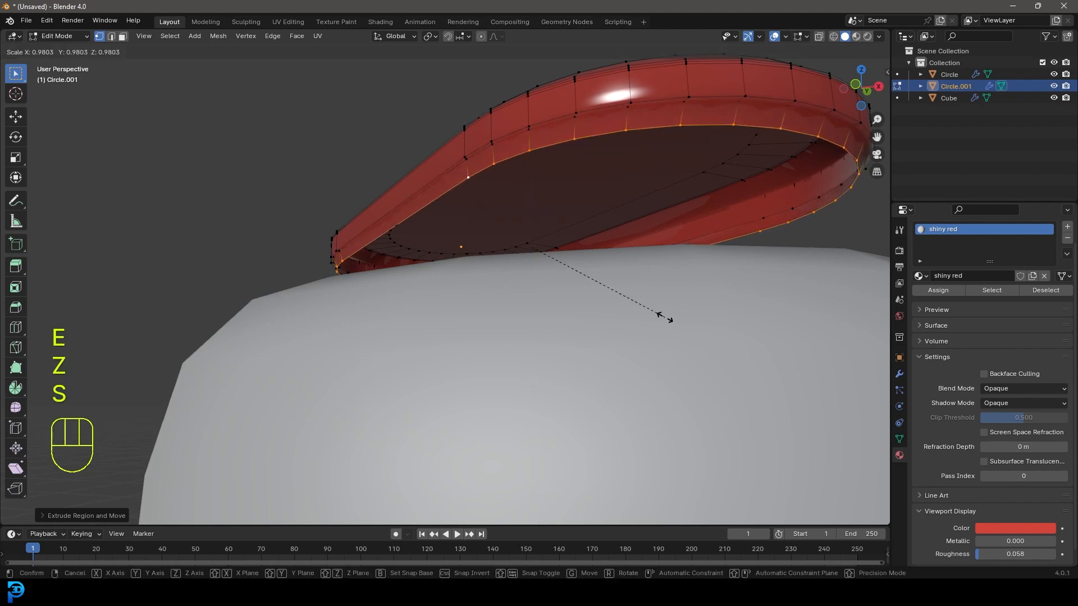
click(665, 317)
scroll(542, 256, down, 4)
middle_drag(542, 256, 622, 281)
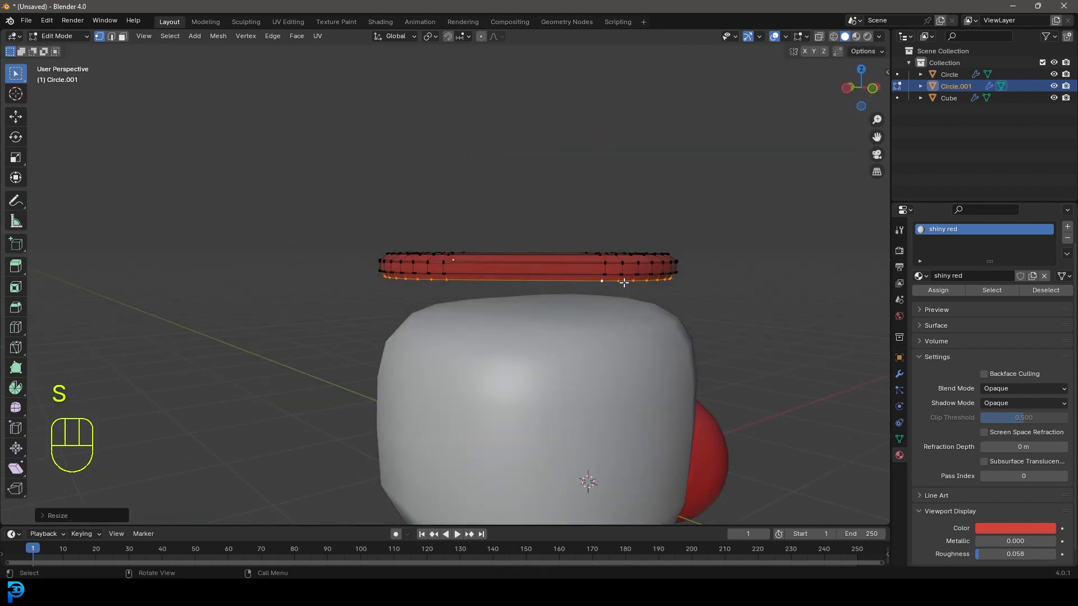
key(Tab)
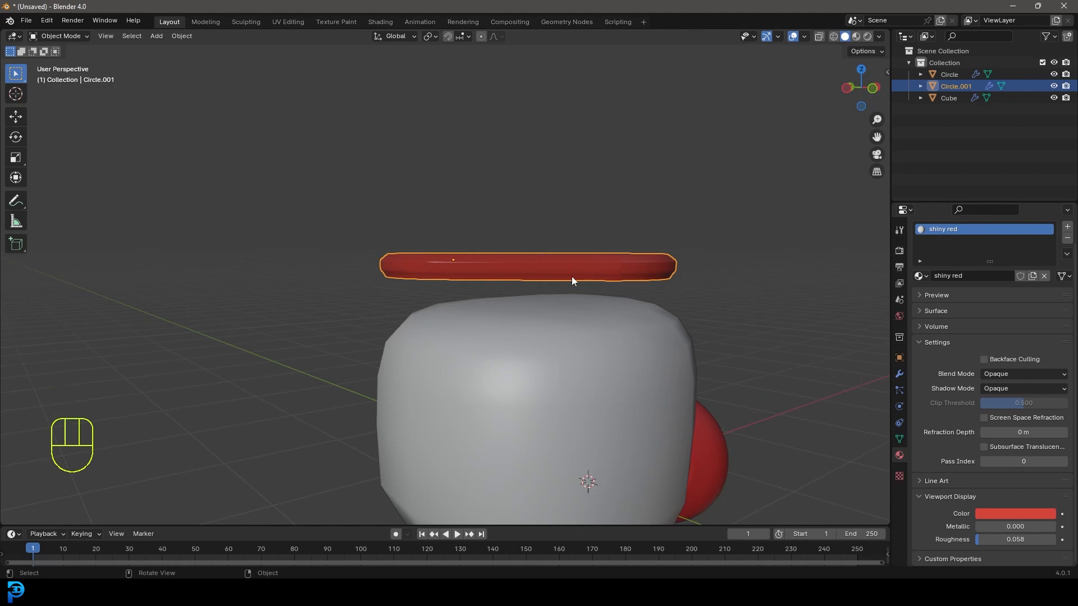
- In front view, select the red ear tip and scale it up by about 1.16
key(KP_1)
scroll(569, 275, down, 2)
shift+middle_drag(568, 342, 556, 305)
scroll(503, 353, up, 3)
click(643, 333)
scroll(658, 348, down, 1)
key(s)
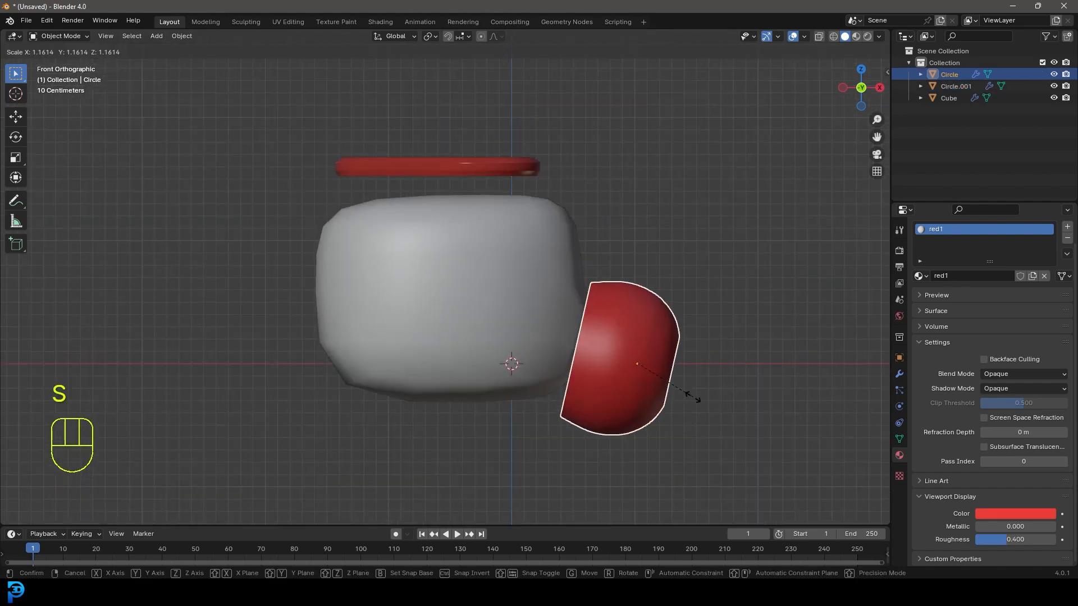
click(696, 397)
- Rotate the ear tip by about 2.7° and move it slightly to refit it against the earbud body
key(r)
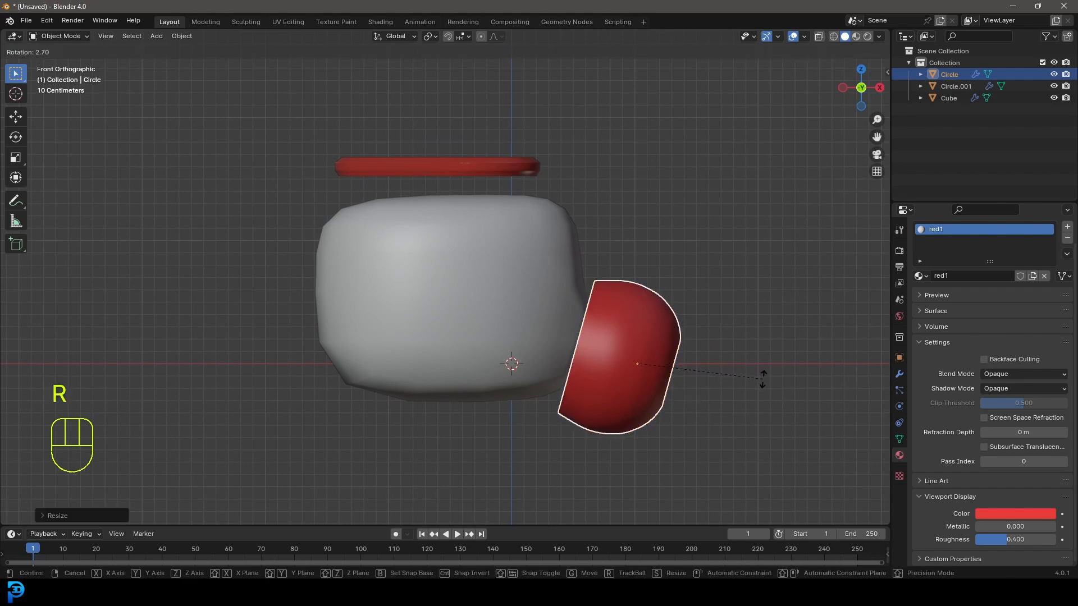
click(763, 380)
key(g)
click(736, 388)
- With X-ray on in front view, select the earbud body's top vertices and move them up beneath the red capsule plate
click(473, 233)
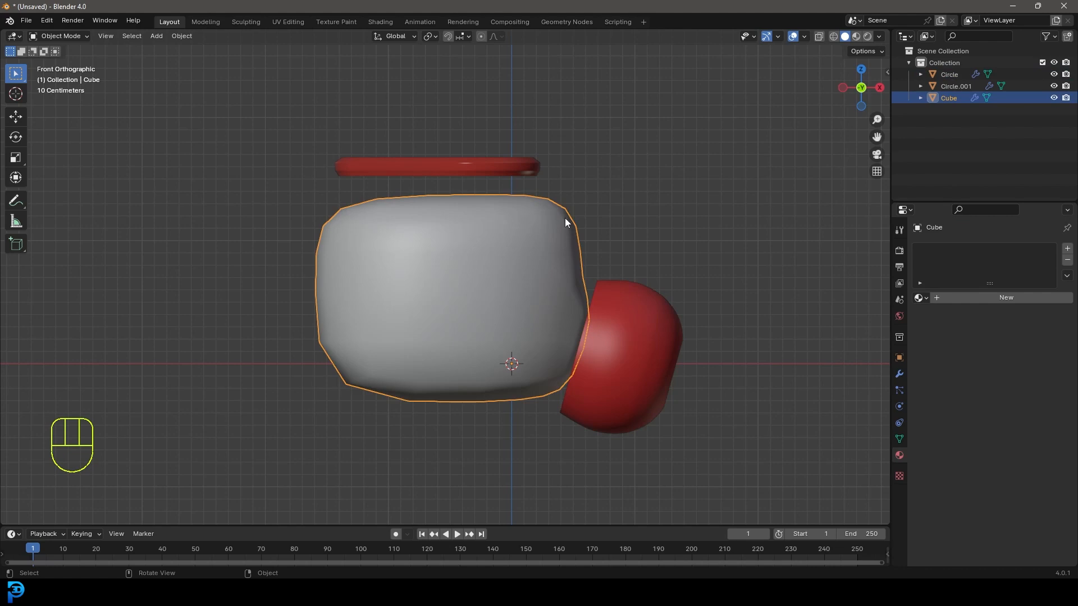
key(Tab)
scroll(490, 264, up, 4)
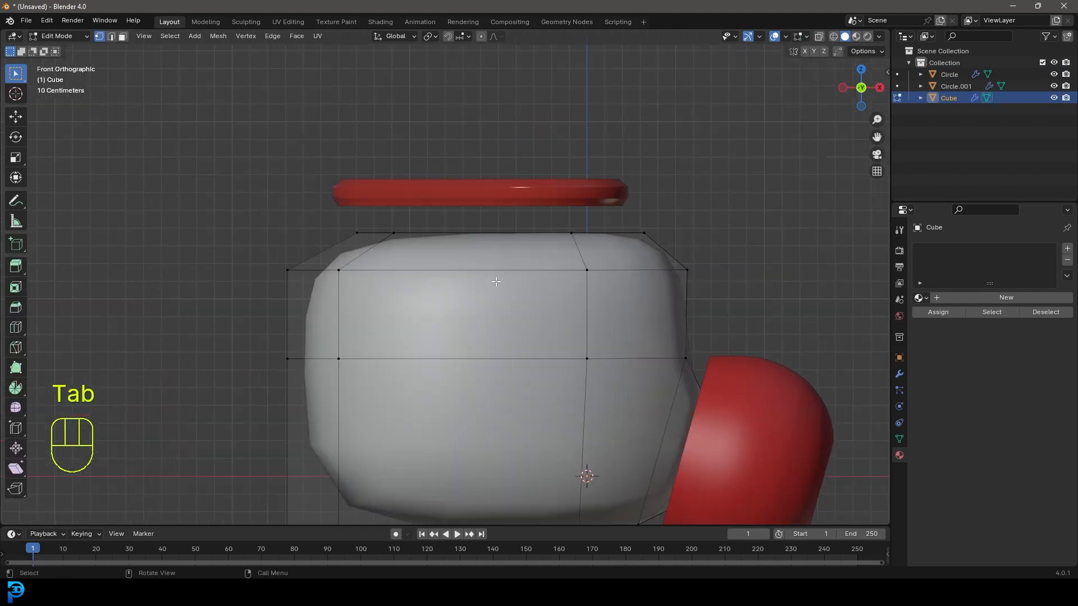
key(z)
click(521, 275)
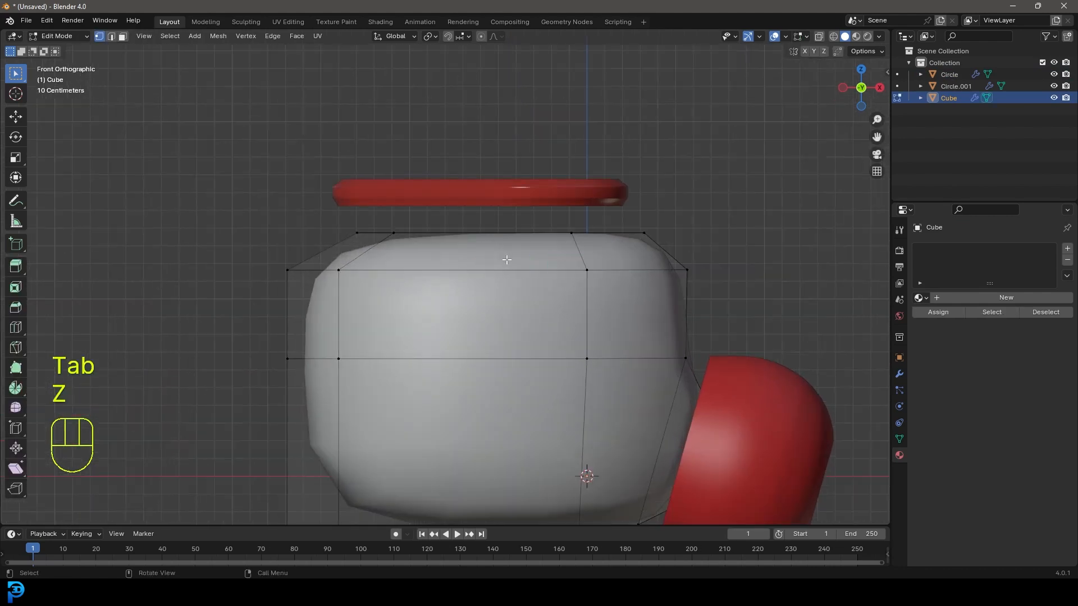
click(824, 37)
drag(241, 132, 706, 244)
shift+middle_drag(631, 246, 631, 275)
key(g)
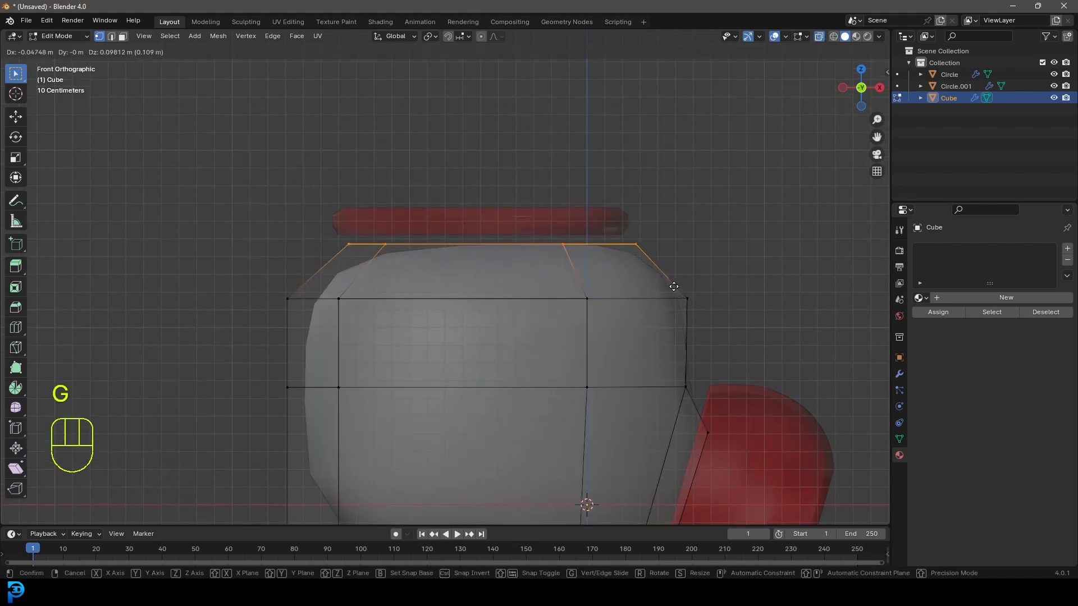
click(660, 277)
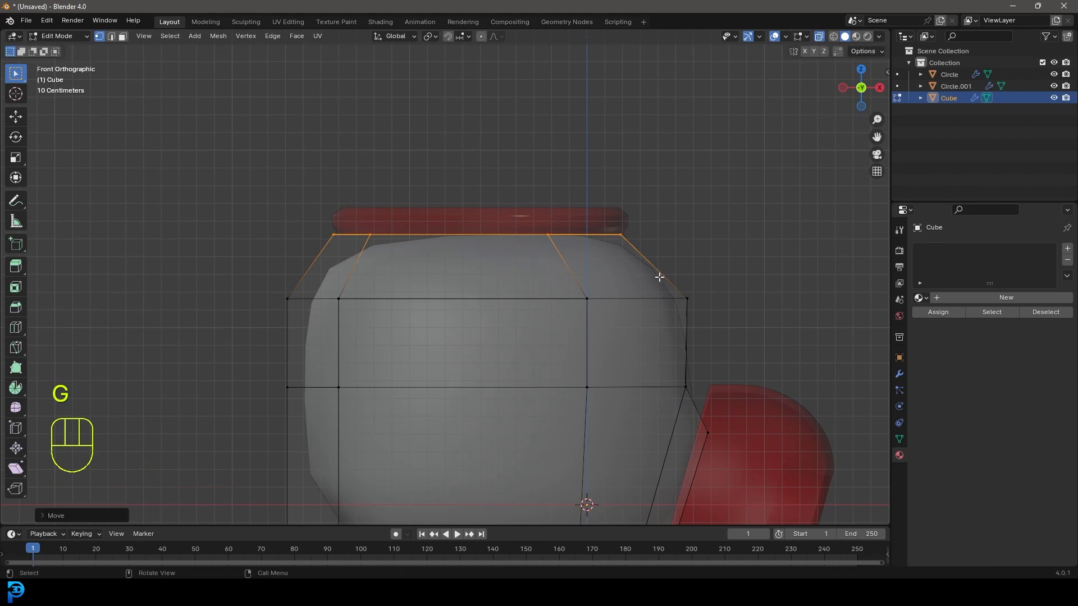
- In top view, scale the selected top vertices to about 0.5 along Y and rotate them to match the capsule plate's diagonal
scroll(606, 316, down, 4)
key(KP_7)
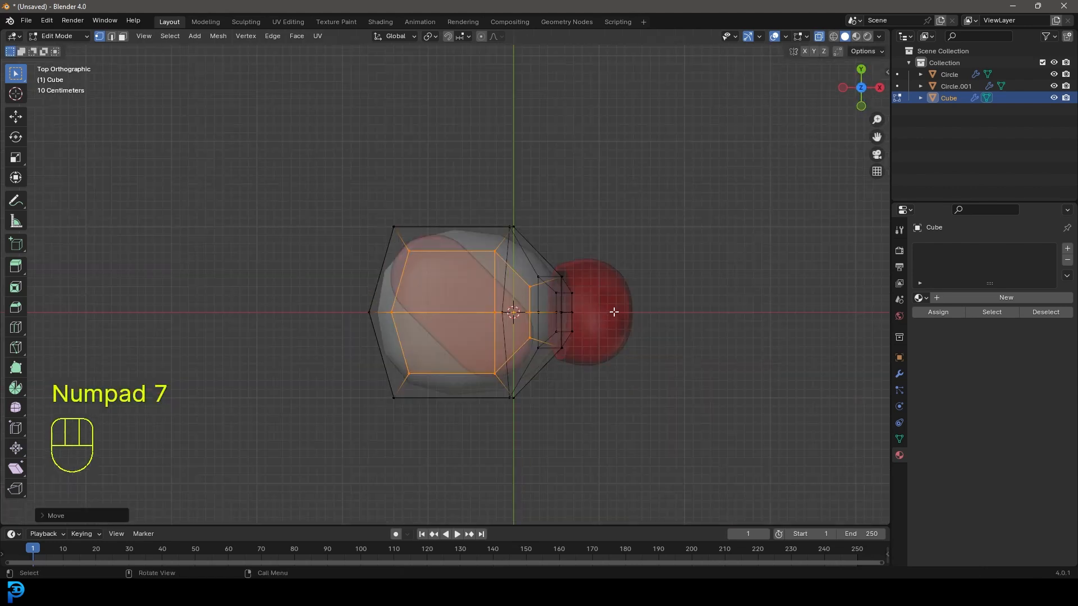
scroll(613, 312, up, 2)
key(s)
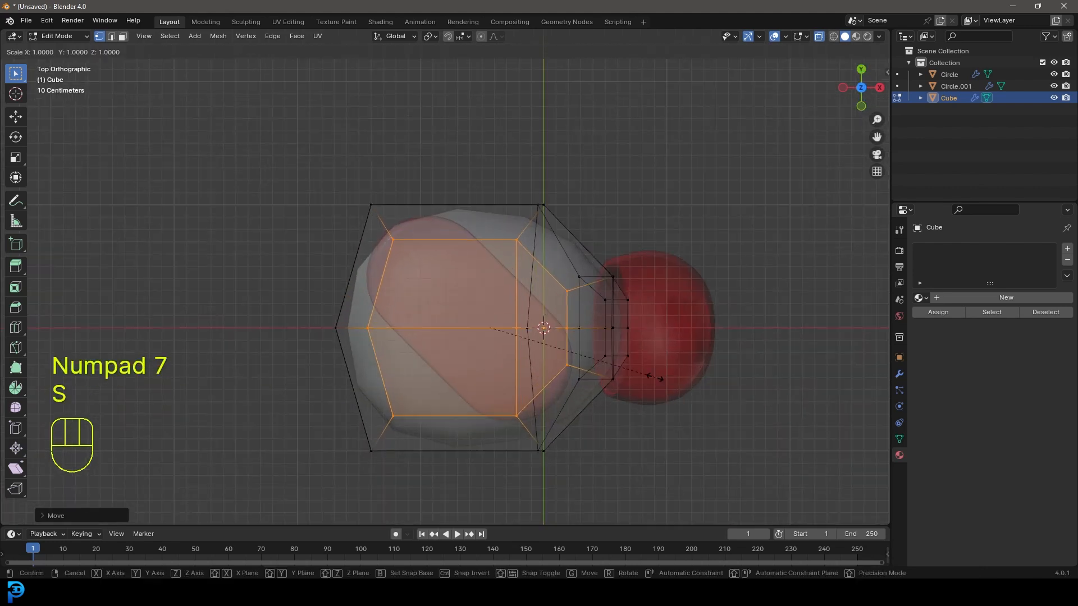
key(y)
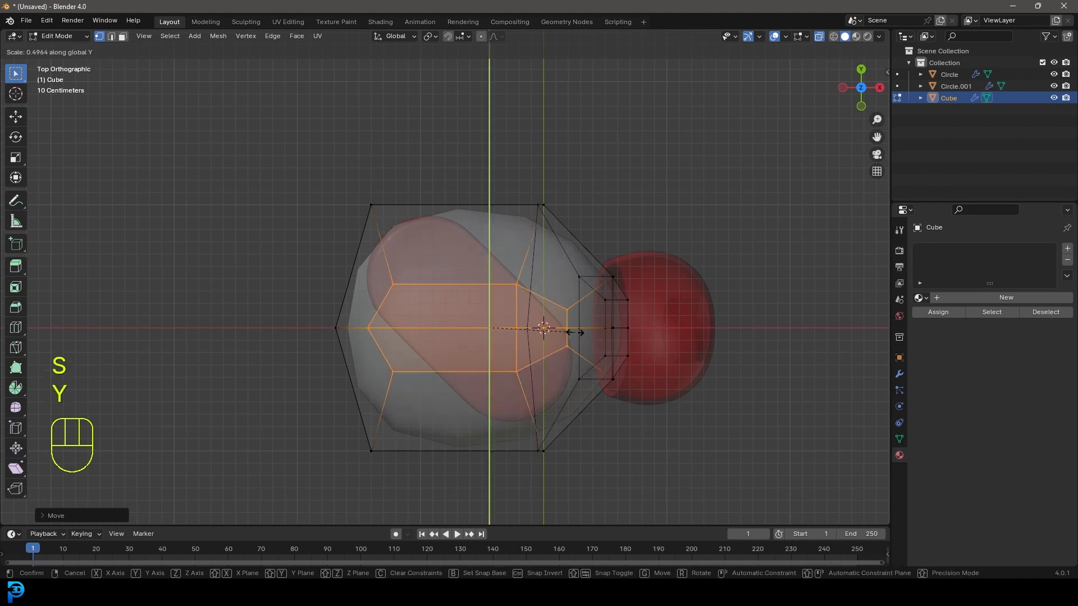
click(583, 349)
key(r)
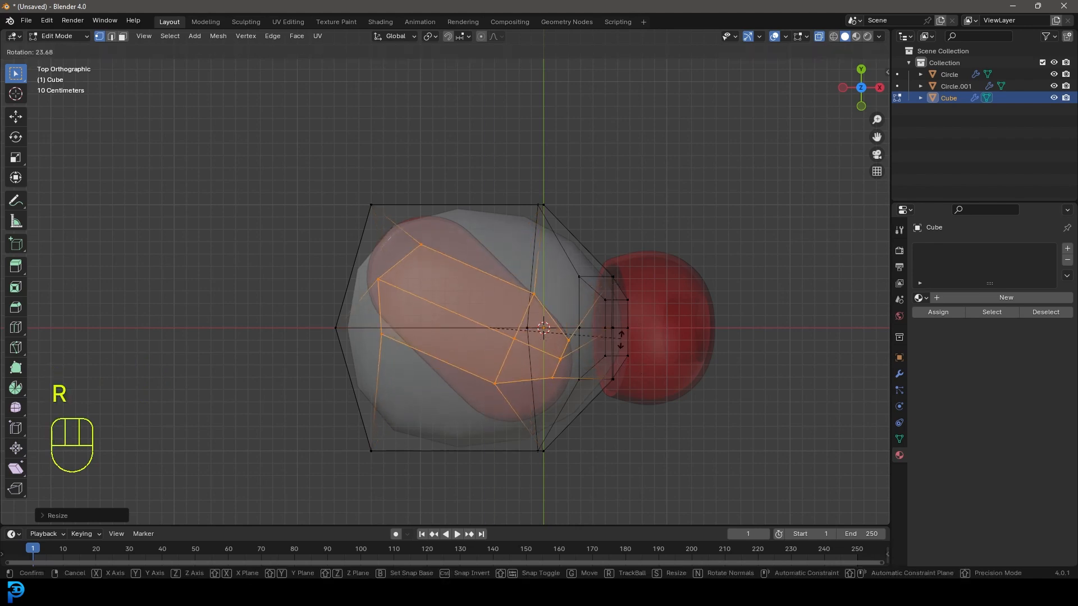
click(601, 379)
- Scale the rotated top vertices up by about 1.25 and shift them slightly to fit the capsule plate's outline
key(s)
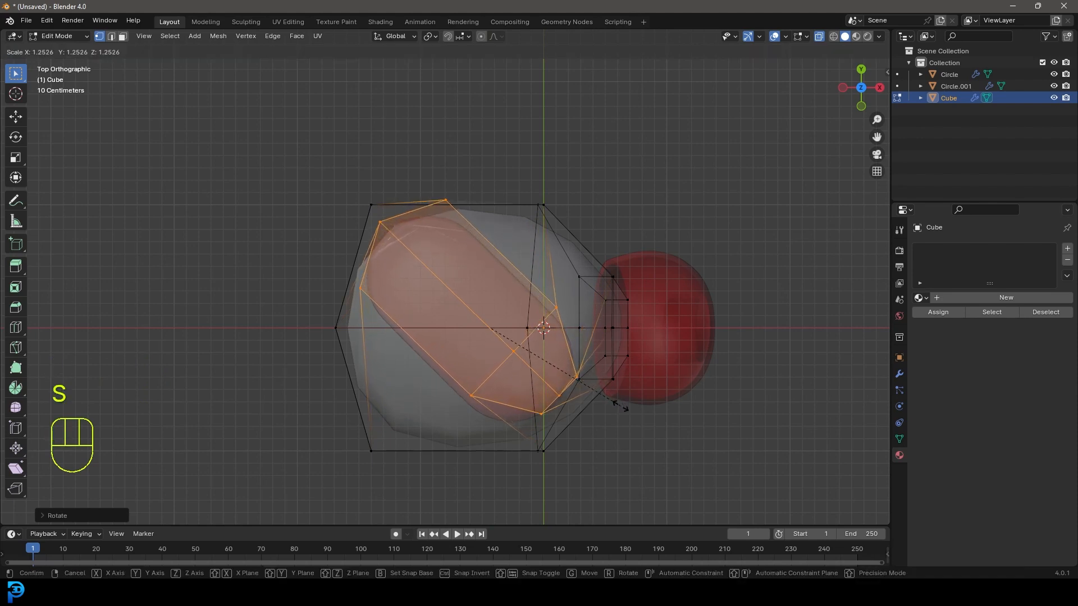
click(619, 402)
scroll(549, 334, up, 2)
key(g)
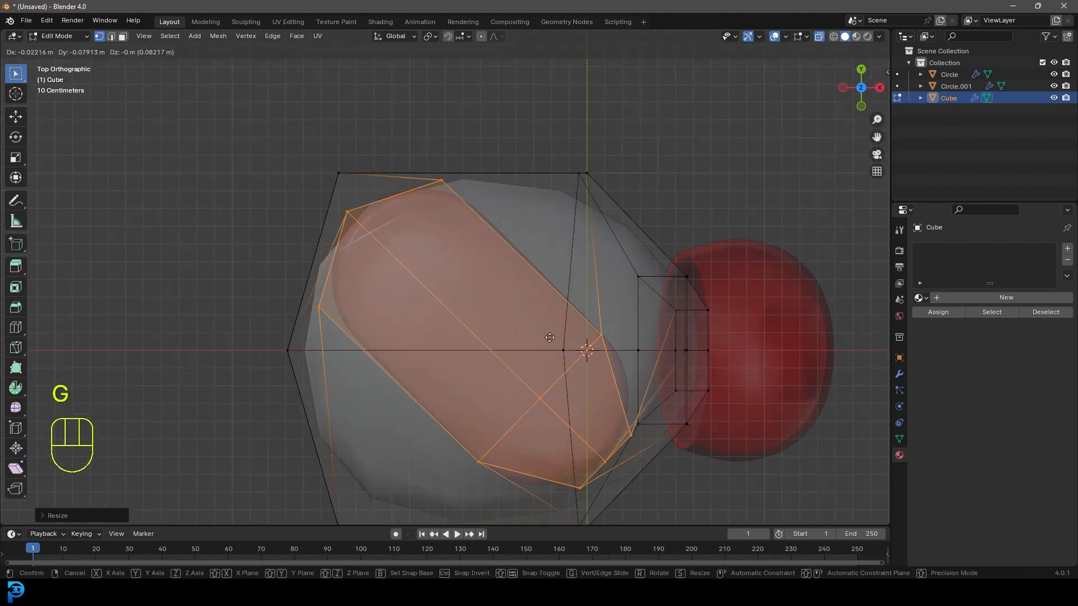
click(550, 336)
- Delete the body's top faces to leave an opening under the plate, and turn X-ray off
key(x)
click(527, 332)
key(z)
scroll(506, 342, down, 4)
middle_drag(555, 347, 570, 244)
scroll(566, 254, up, 4)
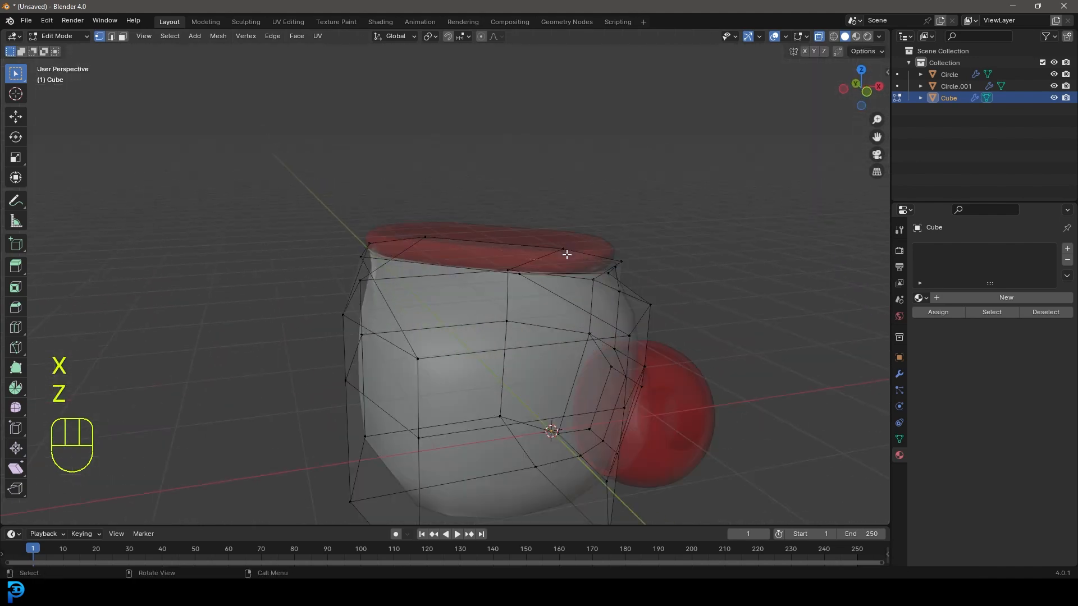
click(818, 36)
middle_drag(695, 178, 487, 280)
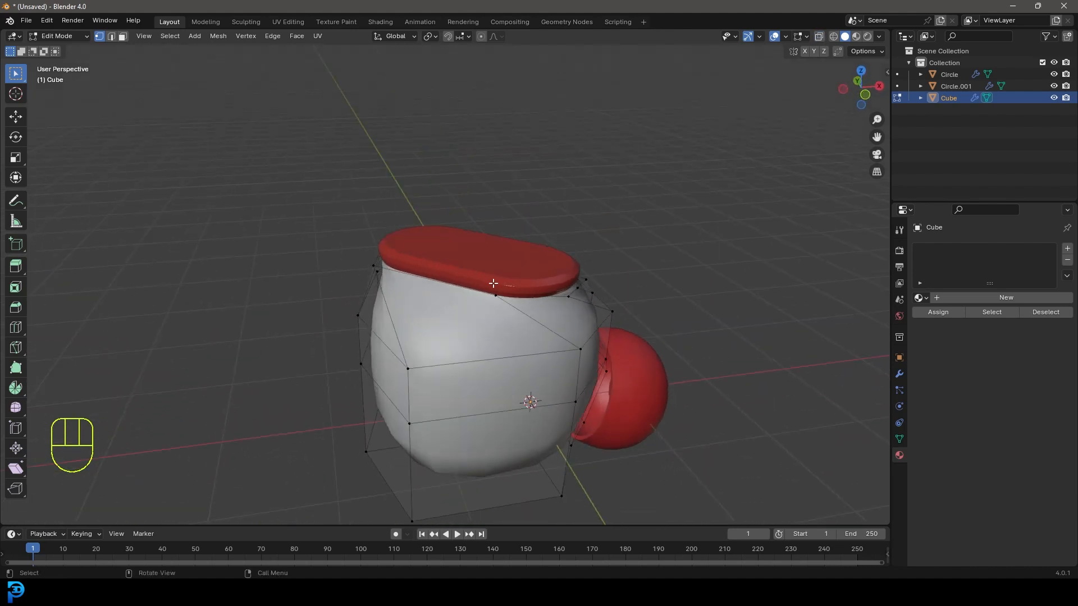
- Hide the red capsule plate and reopen the earbud body in Edit Mode
key(Tab)
click(472, 241)
middle_drag(474, 240, 335, 296)
key(h)
click(477, 289)
key(Tab)
key(grave)
middle_drag(547, 230, 430, 406)
scroll(474, 272, up, 3)
scroll(473, 272, down, 1)
key(KP_1)
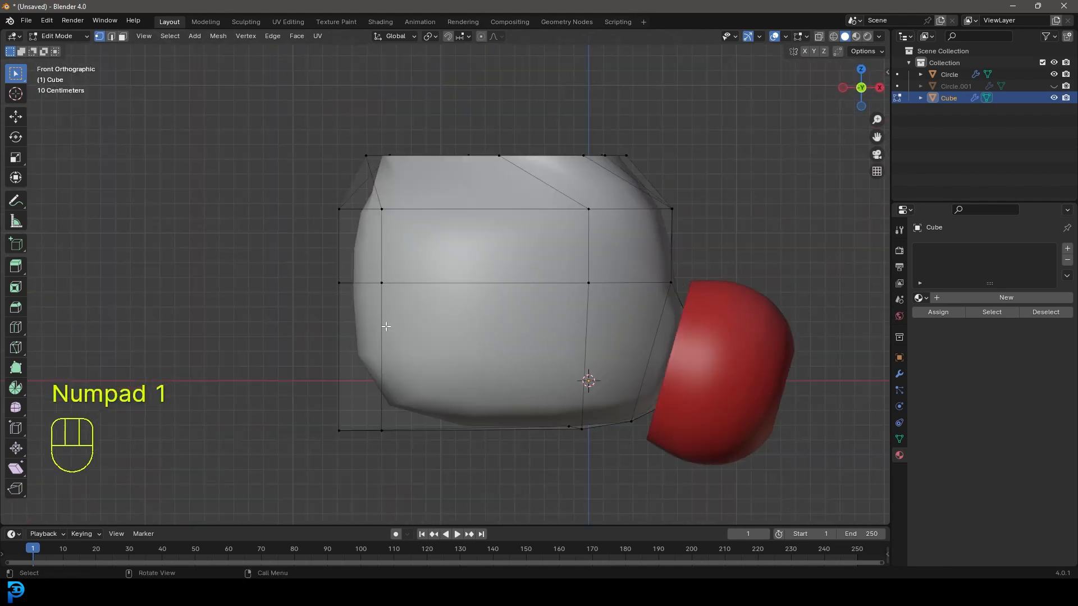
- Knife-cut an edge from the front corner vertex of the body's upper horizontal loop up to the open rim
middle_drag(386, 201, 478, 363)
key(k)
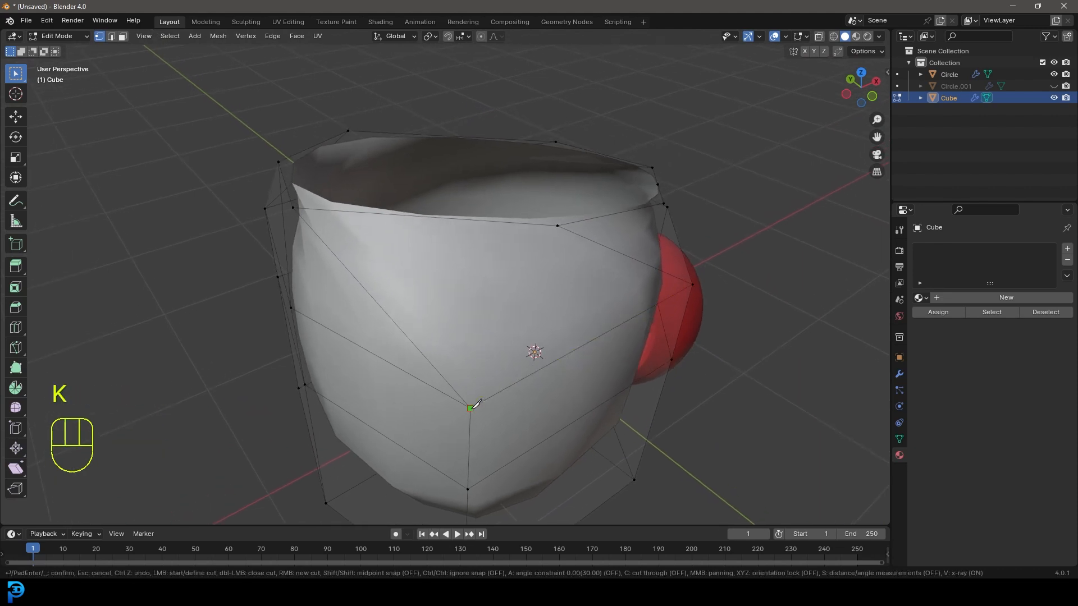
click(477, 219)
key(Return)
- Knife-cut from the next corner vertex of the upper loop across the diagonal edge to the open rim
middle_drag(479, 218, 533, 288)
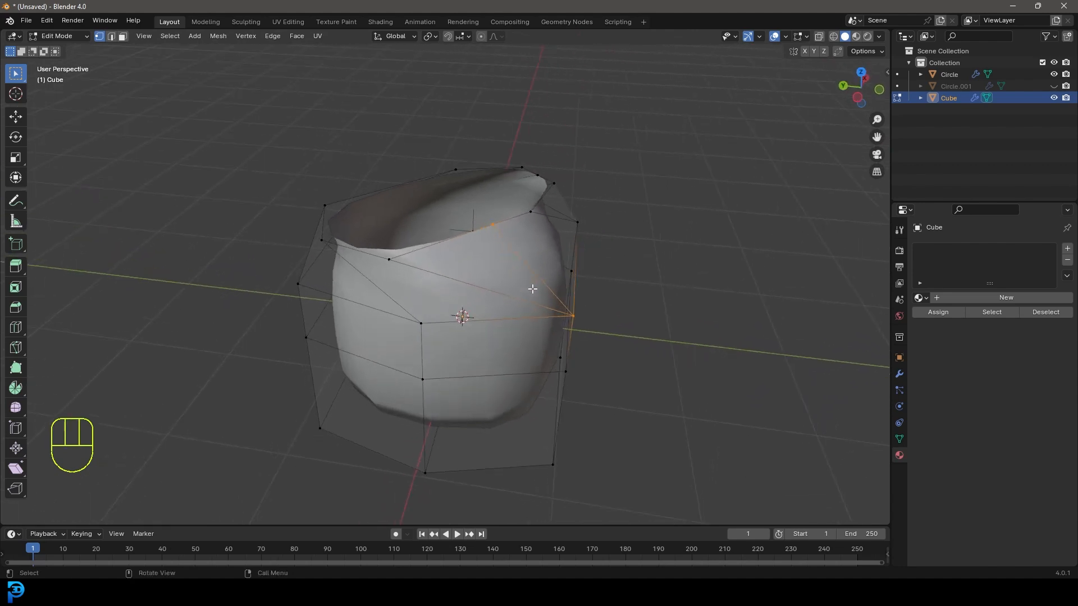
scroll(532, 289, up, 3)
ctrl+middle_drag(452, 272, 497, 377)
key(k)
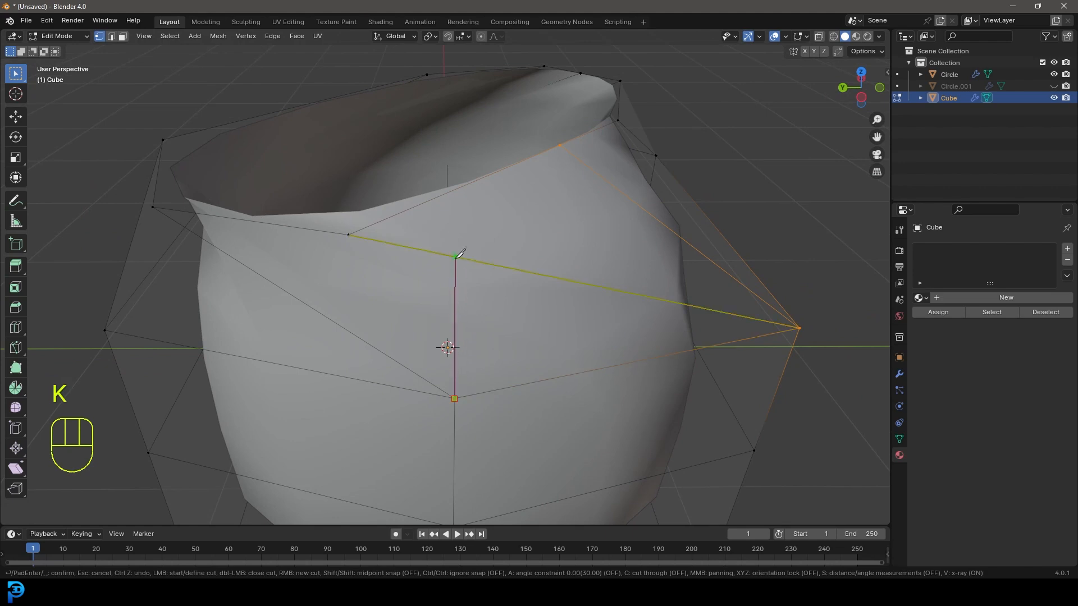
middle_drag(460, 254, 457, 274)
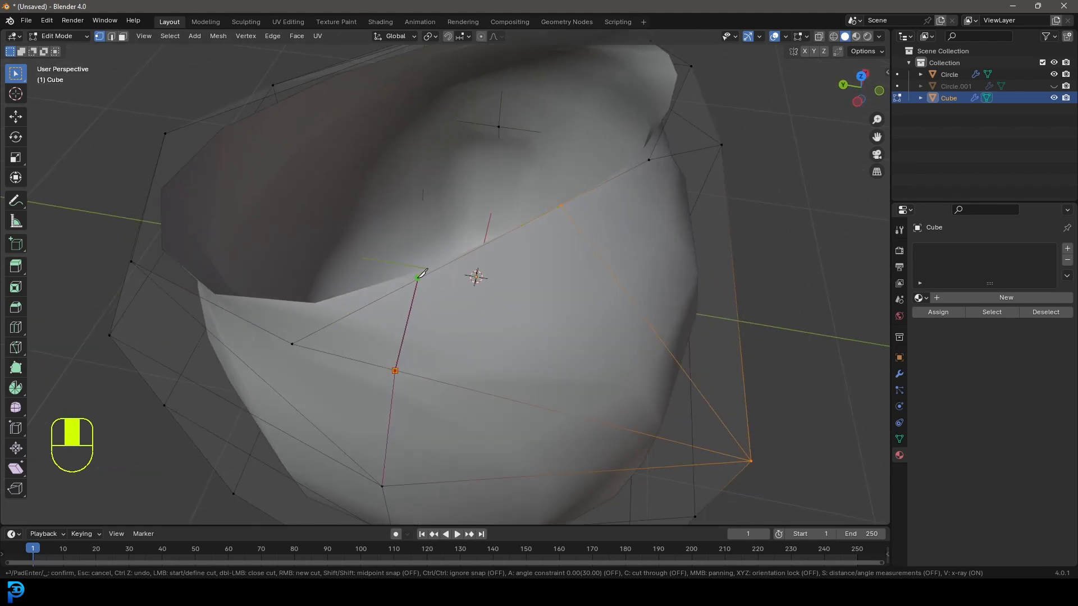
middle_drag(405, 284, 490, 292)
key(Return)
- Knife-cut from the rim's corner vertex straight down to the horizontal edge below, and clear the selection
key(k)
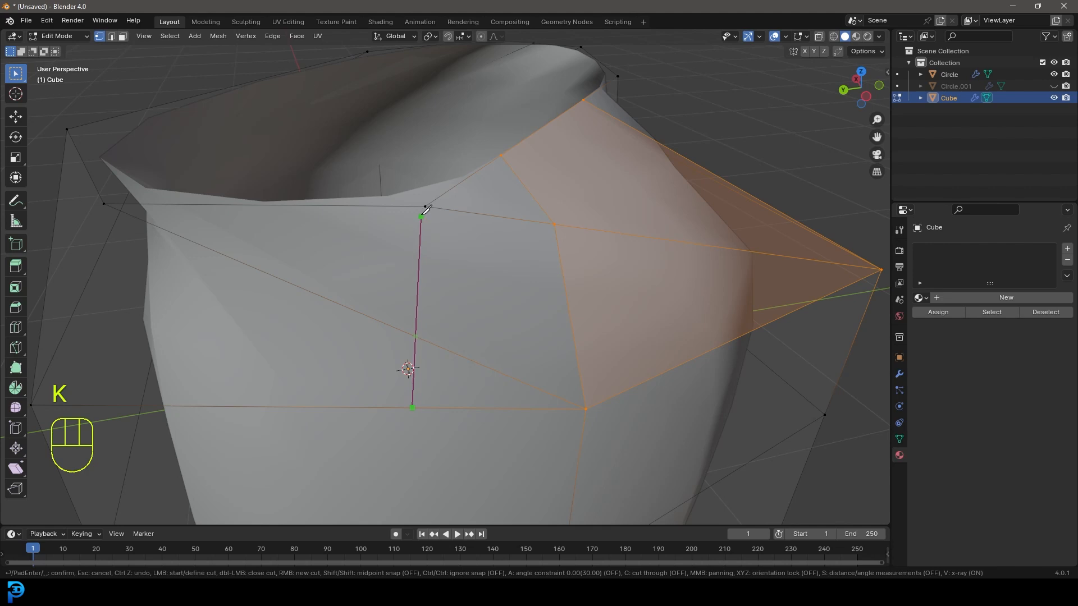
key(Return)
scroll(441, 241, down, 4)
middle_drag(461, 272, 395, 285)
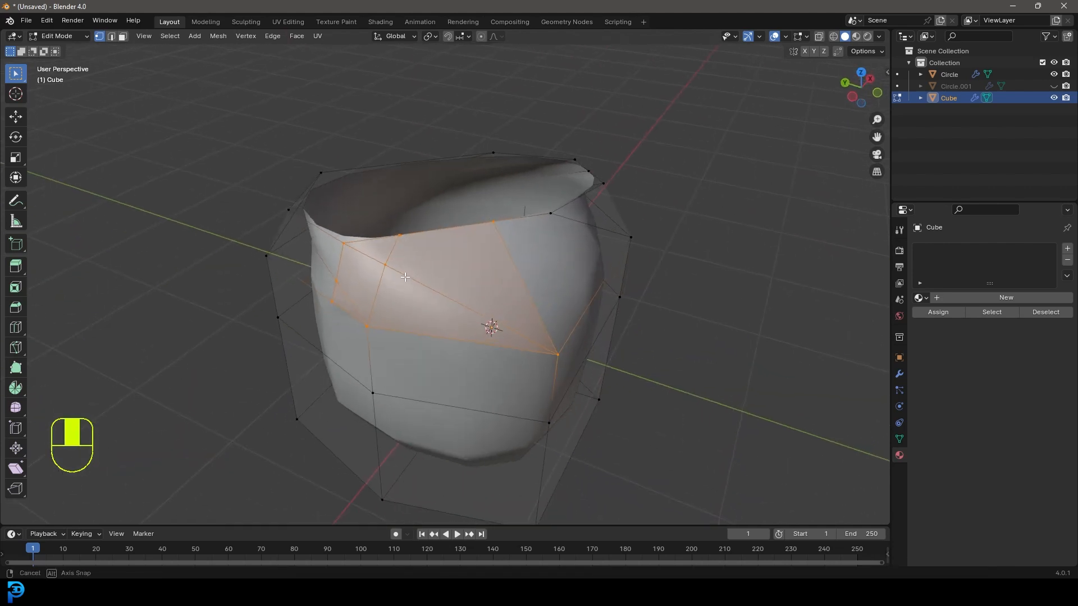
key(alt+a)
middle_drag(445, 351, 438, 349)
scroll(489, 328, up, 3)
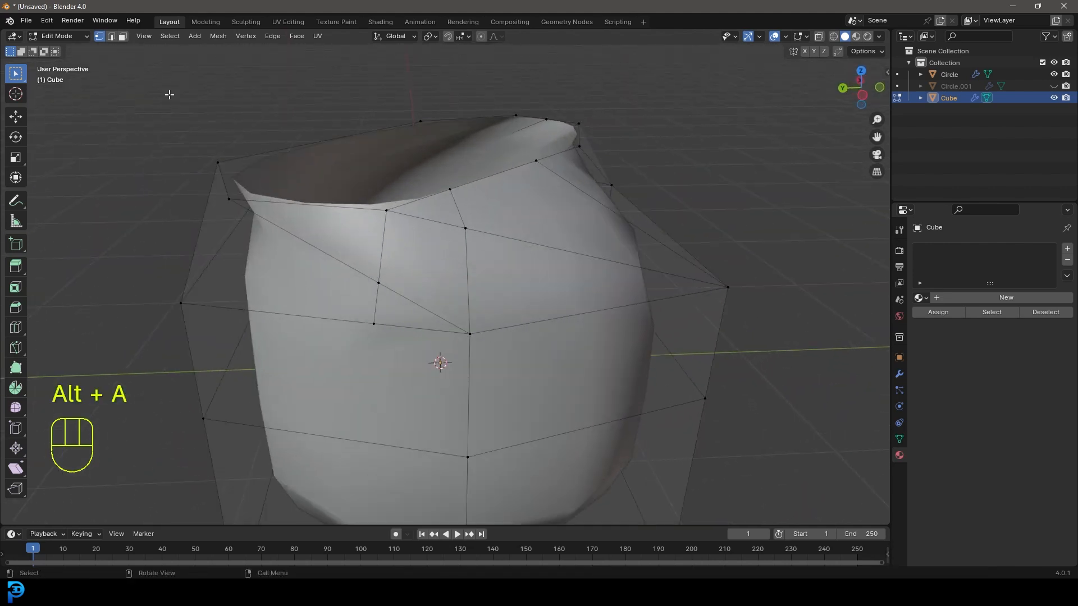
- In edge select mode, dissolve the two segments of the diagonal edge crossing the last knife cut
click(111, 37)
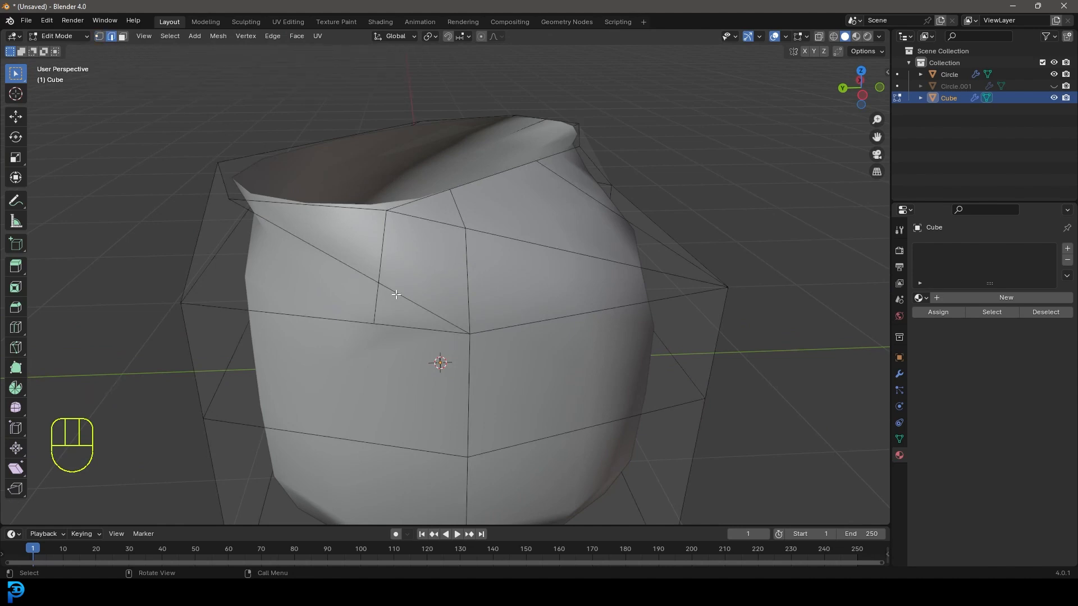
scroll(413, 367, up, 3)
shift+click(274, 254)
key(x)
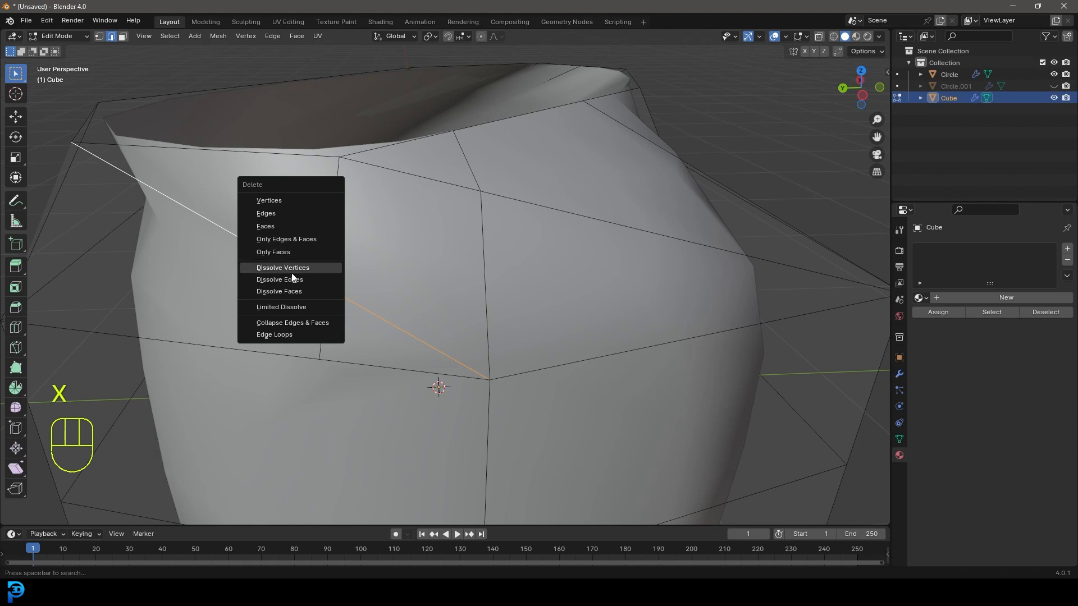
click(292, 279)
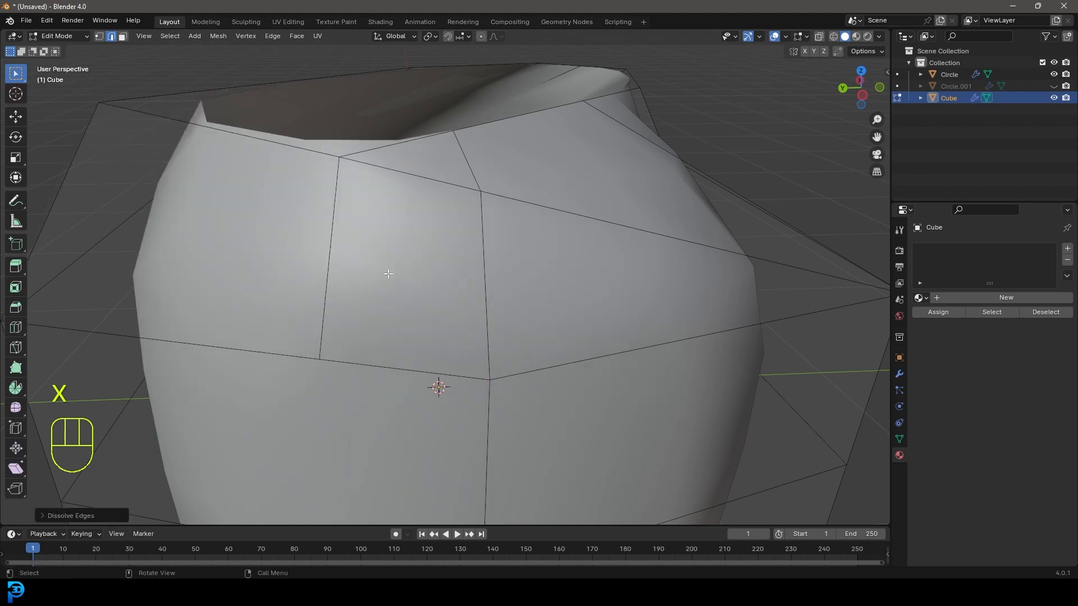
- Dissolve the remaining diagonal edge segments on either side of the middle knife cut below the rim
scroll(388, 273, down, 4)
middle_drag(489, 346, 461, 292)
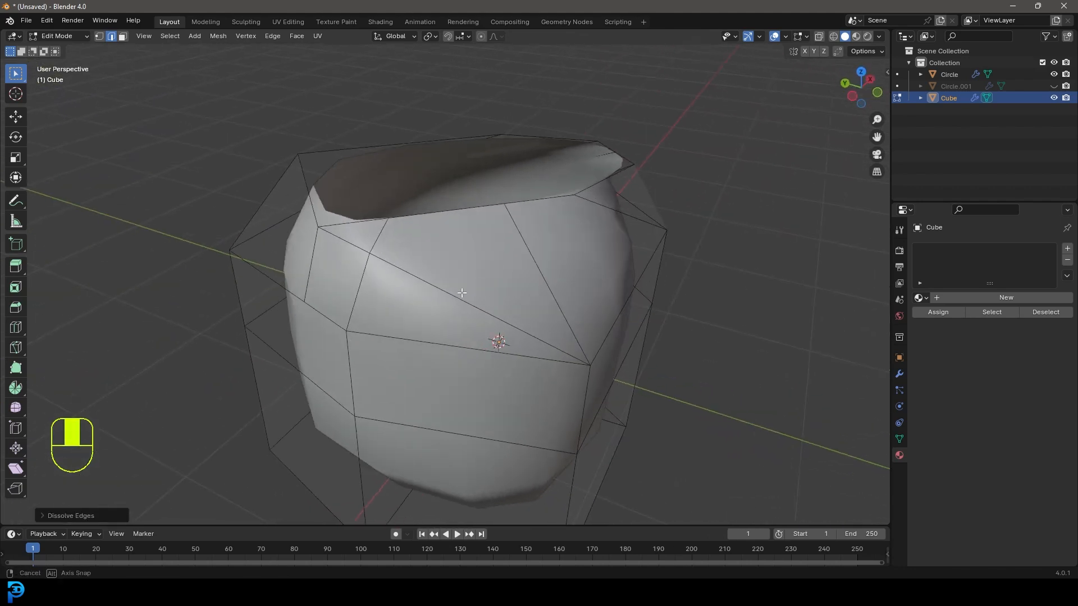
click(470, 304)
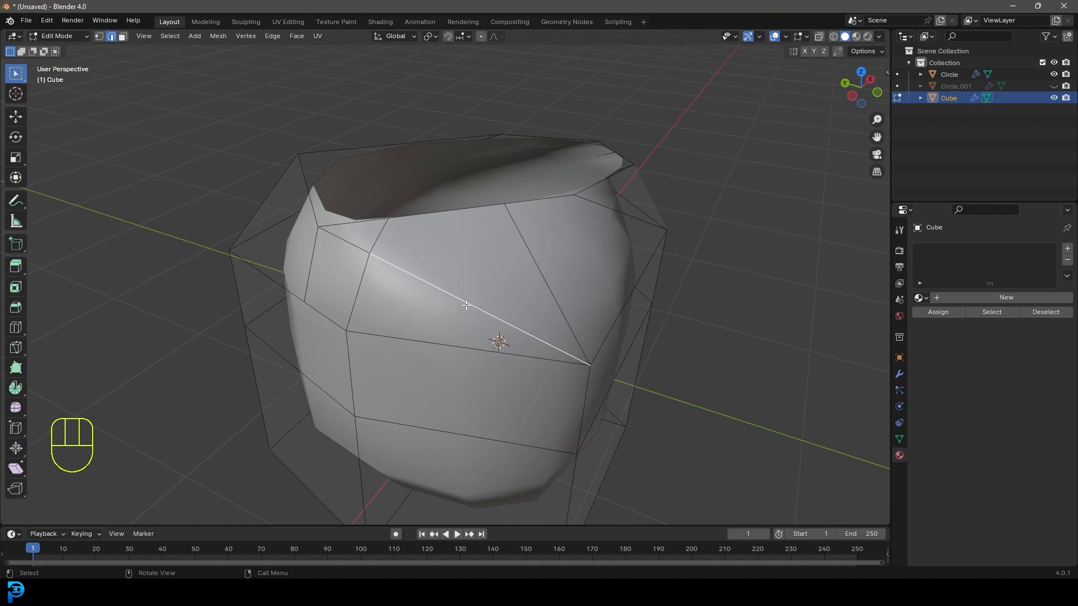
key(x)
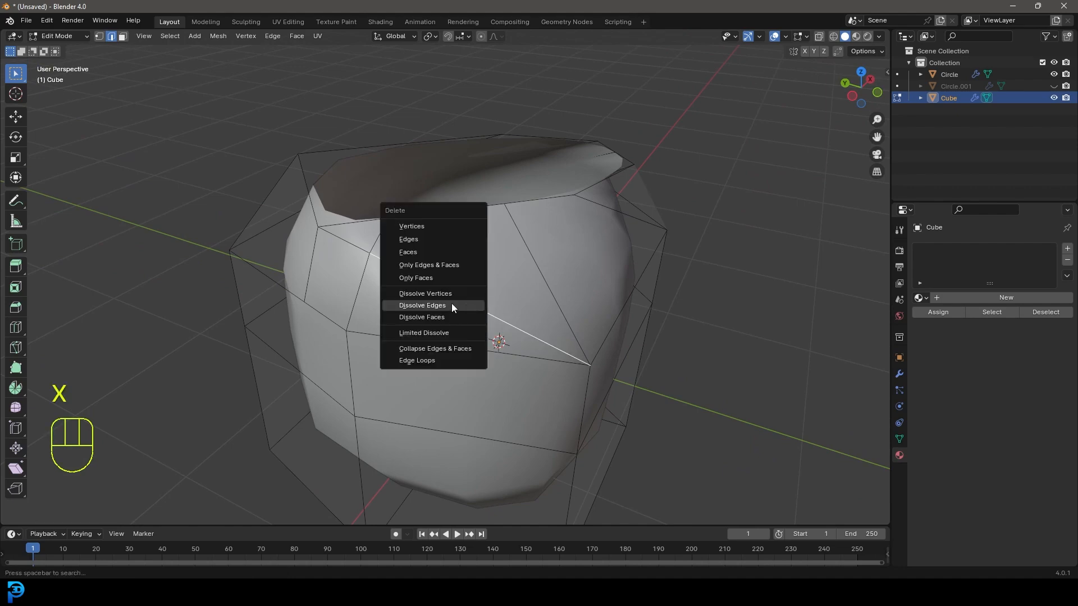
click(451, 304)
middle_drag(349, 237, 382, 254)
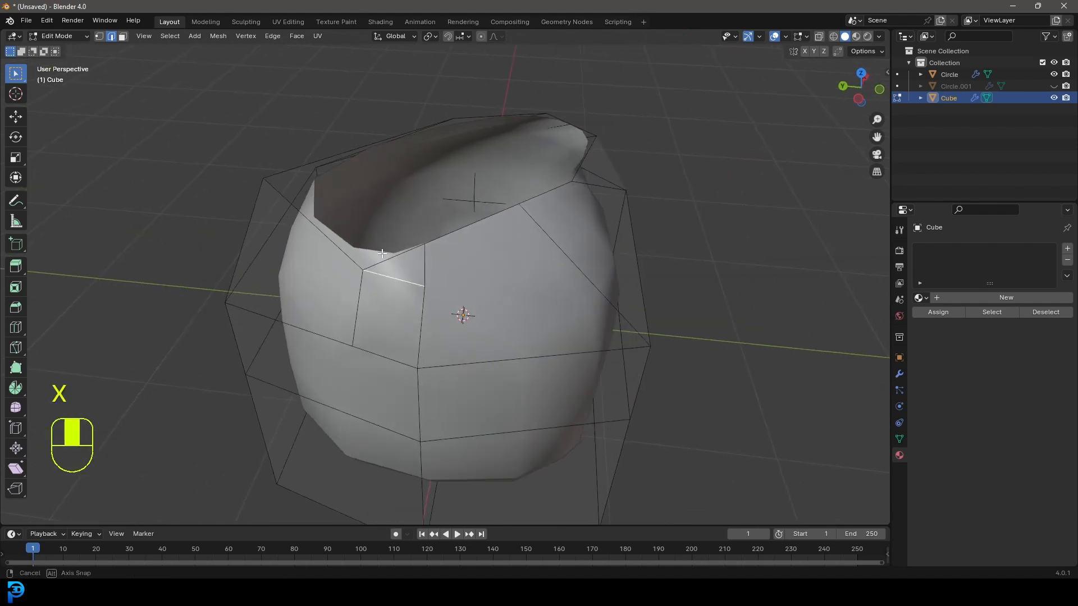
key(x)
click(381, 254)
- Add a vertical loop cut through the body's side, midway between the two knife-cut corner edges
middle_drag(500, 308, 453, 312)
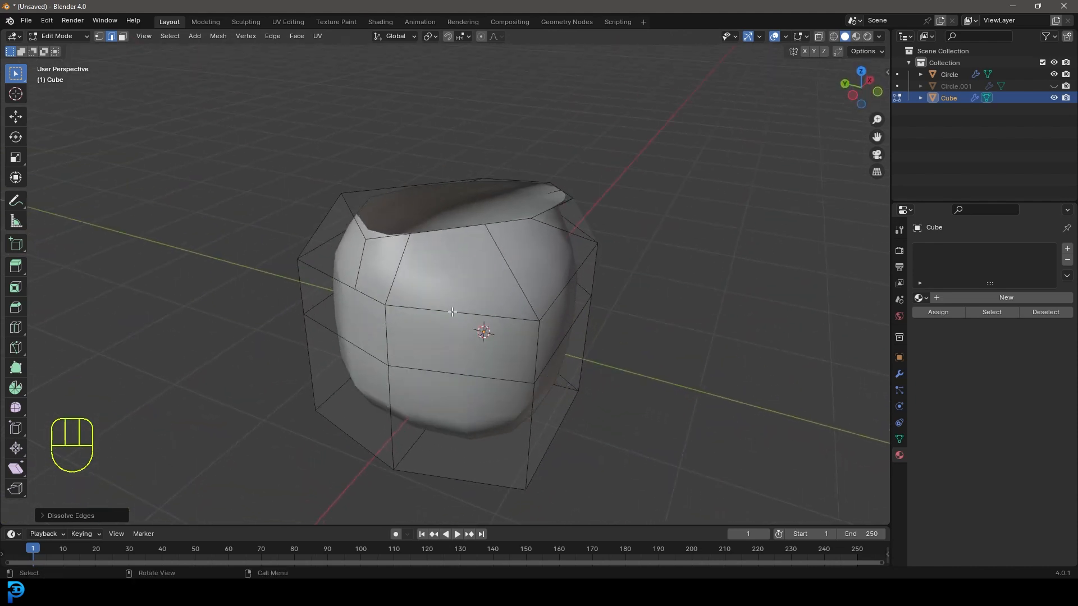
scroll(453, 312, up, 3)
key(ctrl+e)
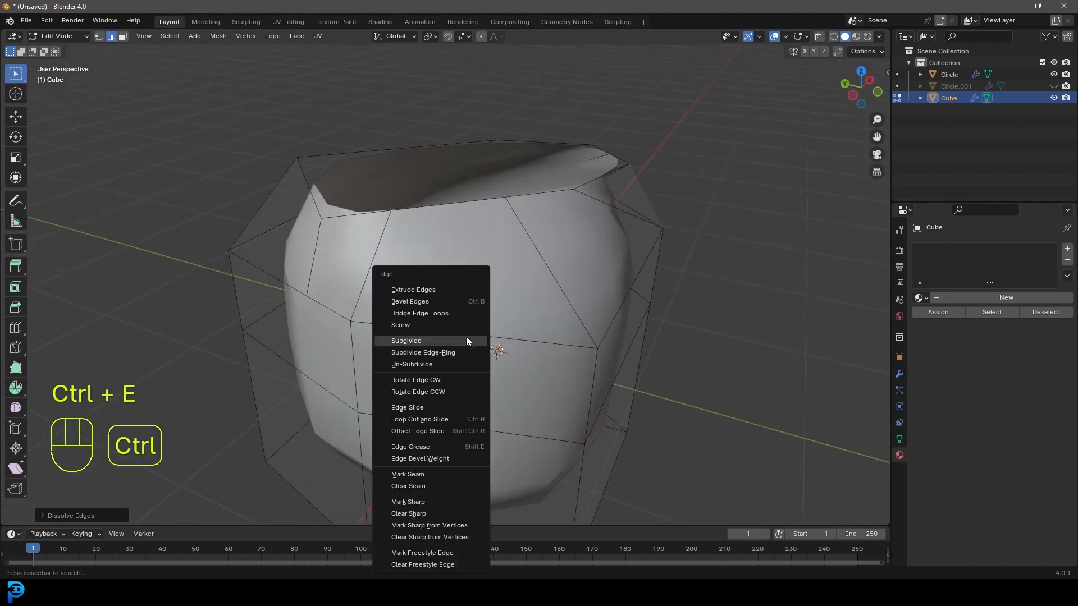
key(ctrl+r)
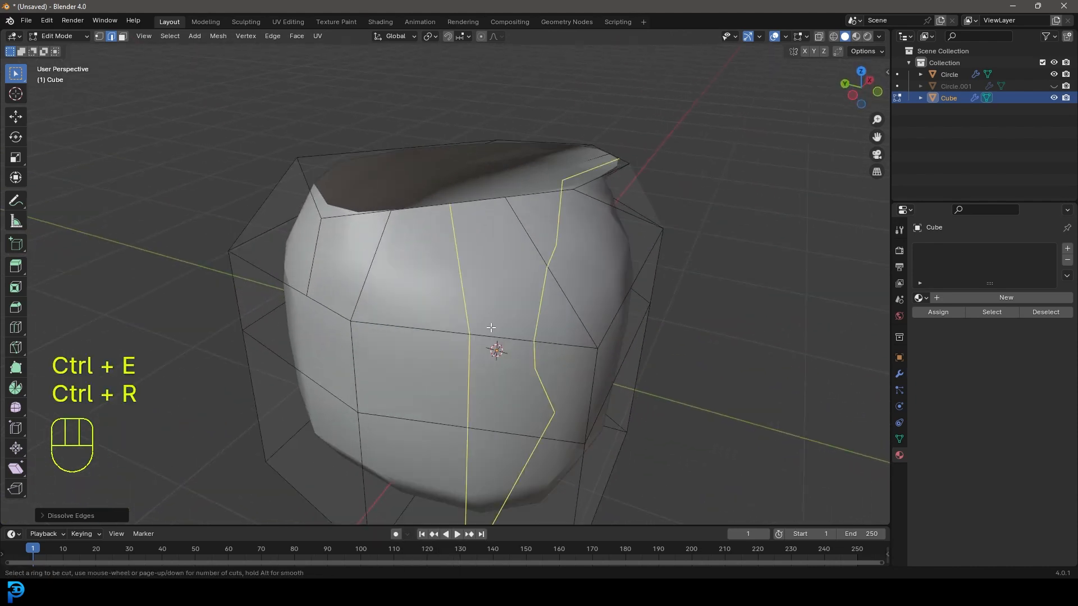
double_click(491, 328)
- Select the short knife-cut edge below the rim's corner and slide it slightly along the horizontal edge
scroll(477, 330, down, 6)
middle_drag(466, 331, 510, 332)
scroll(509, 332, up, 3)
middle_drag(420, 318, 458, 297)
click(452, 298)
scroll(458, 297, up, 2)
key(g)
key(g)
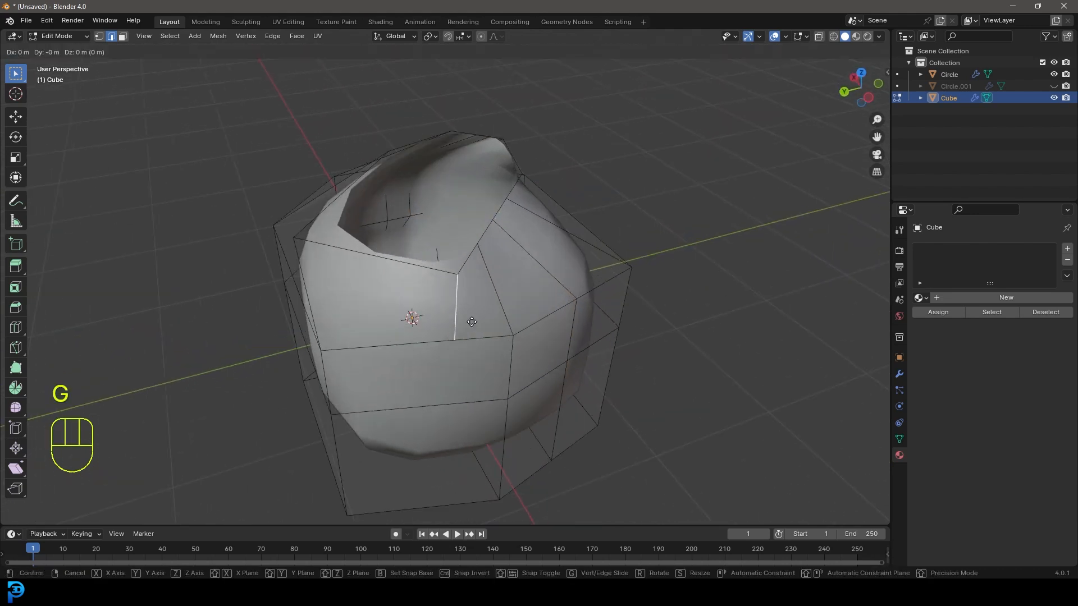
click(459, 320)
- Add a vertical loop cut through the lower part of the body below the slid edge
shift+middle_drag(456, 315, 422, 247)
key(ctrl+r)
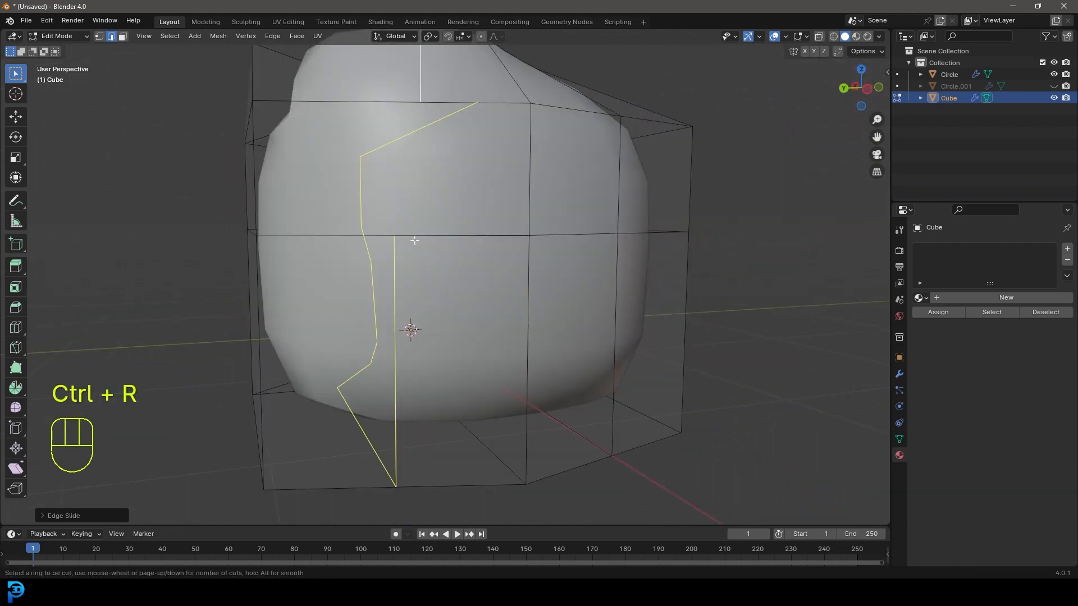
double_click(414, 240)
- Knife-cut from the top of the new lower loop to the bottom end of the slid edge to join them
scroll(415, 240, down, 4)
middle_drag(415, 240, 422, 282)
scroll(423, 282, up, 5)
key(k)
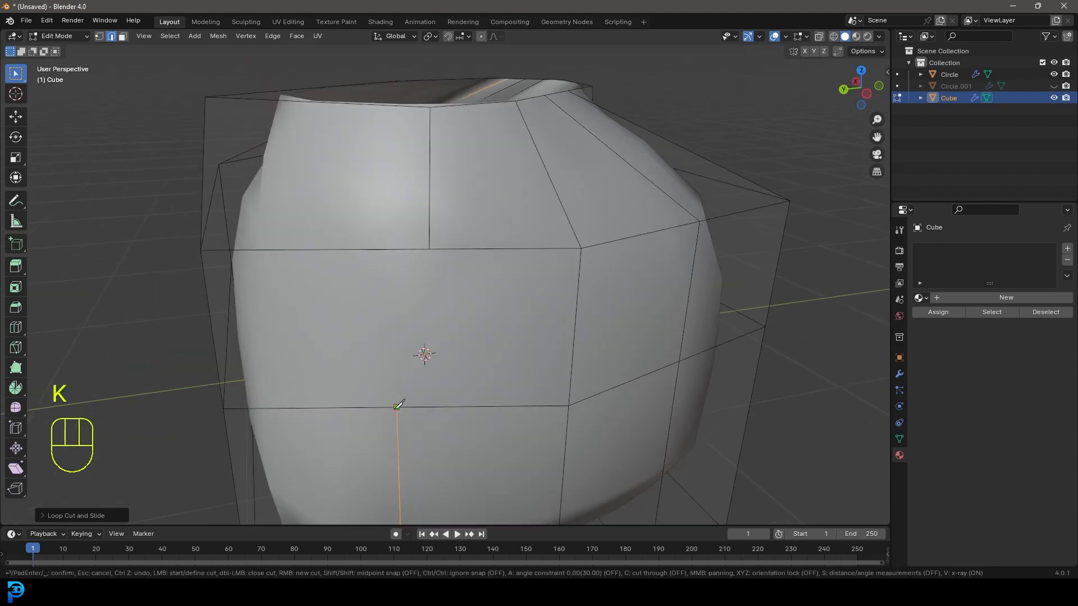
key(Return)
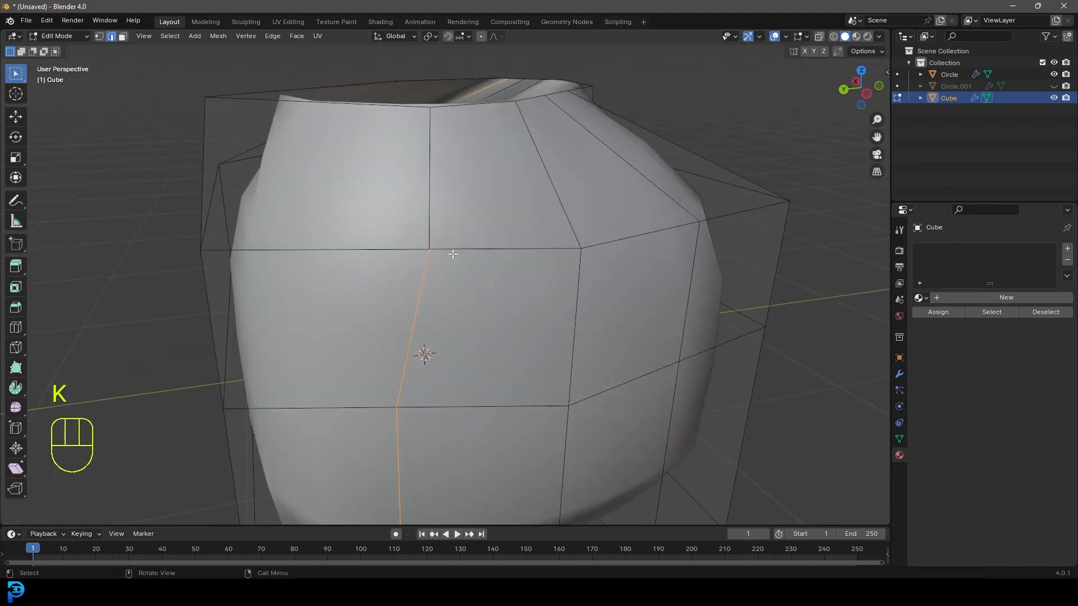
scroll(574, 283, down, 5)
middle_drag(574, 283, 553, 260)
middle_drag(502, 348, 470, 311)
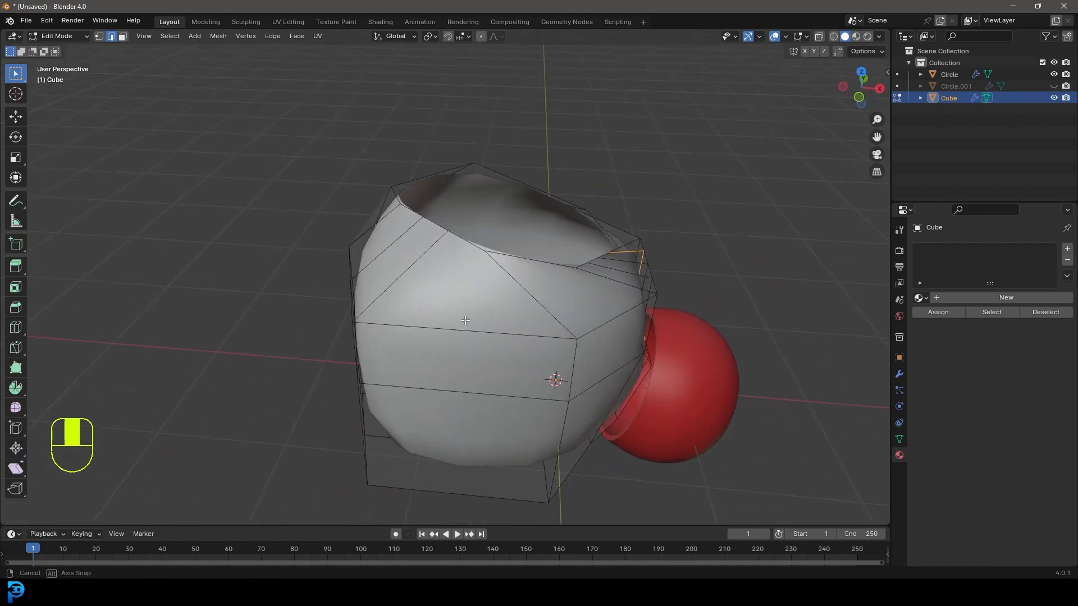
- Add a vertical loop cut down the middle of the grey body's broad side
scroll(469, 308, up, 3)
key(ctrl+r)
click(471, 314)
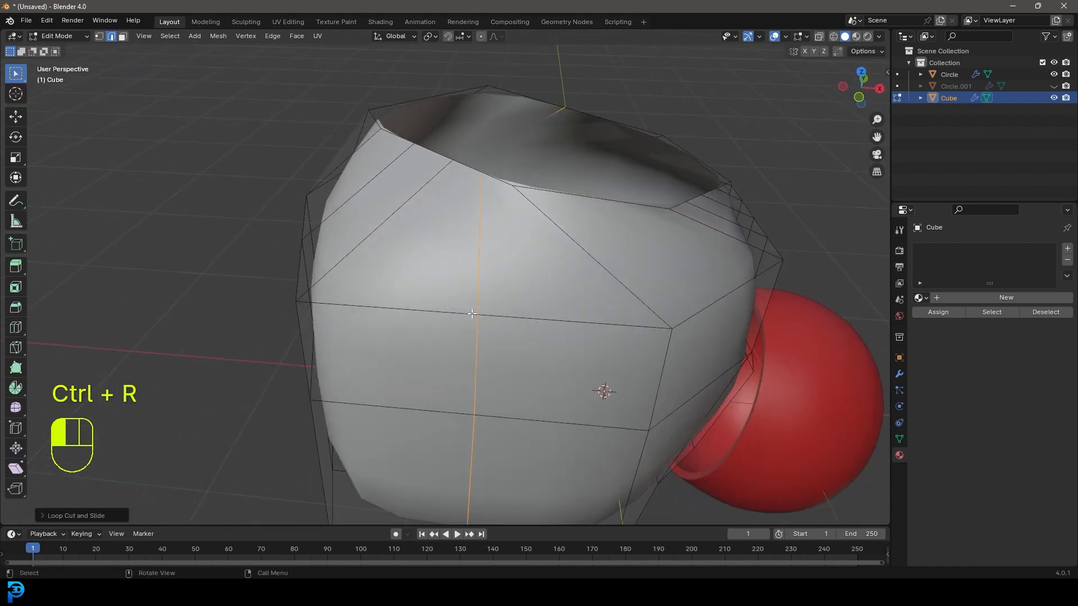
scroll(471, 313, down, 4)
middle_drag(471, 314, 460, 333)
scroll(460, 333, up, 3)
- Slide the rim vertex above the new loop cut along the opening's edge, about halfway toward the red ball's side
click(100, 38)
middle_drag(435, 262, 530, 306)
scroll(530, 306, up, 2)
click(493, 303)
middle_drag(520, 349, 542, 338)
shift+middle_drag(541, 339, 520, 354)
key(g)
key(g)
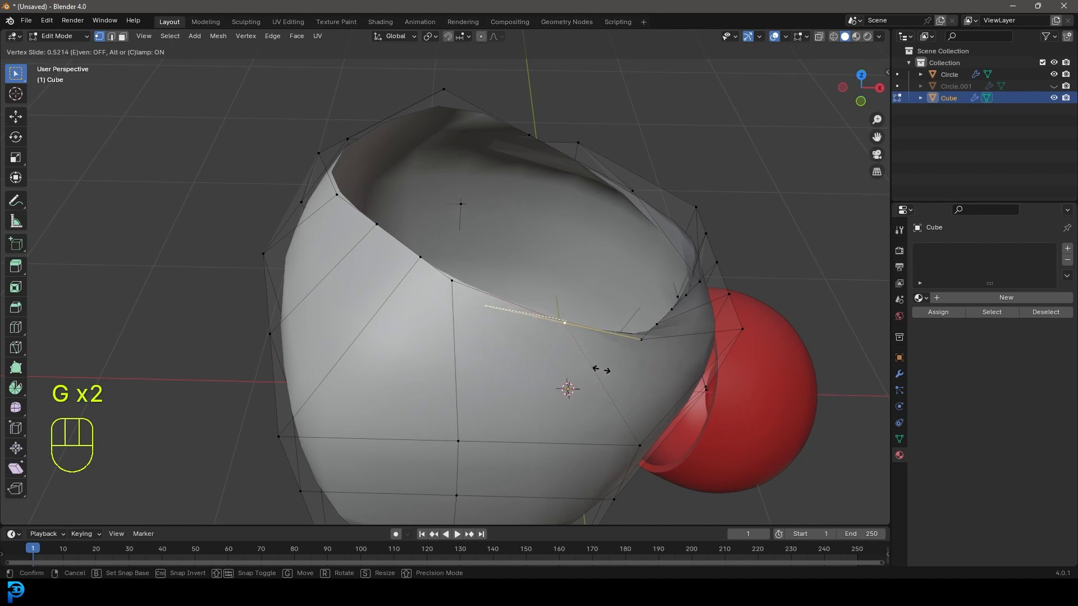
click(601, 368)
- Slide two rim vertices along the edge of the opening on the side facing the red ball to even out its curve
scroll(587, 359, down, 3)
middle_drag(534, 344, 417, 388)
scroll(454, 338, up, 4)
click(433, 392)
key(g)
key(g)
click(447, 368)
key(g)
key(g)
click(463, 366)
- Slide two further rim vertices away from the opening's corner to spread them more evenly along the rim
click(331, 377)
key(g)
key(g)
click(451, 364)
click(292, 369)
key(g)
key(g)
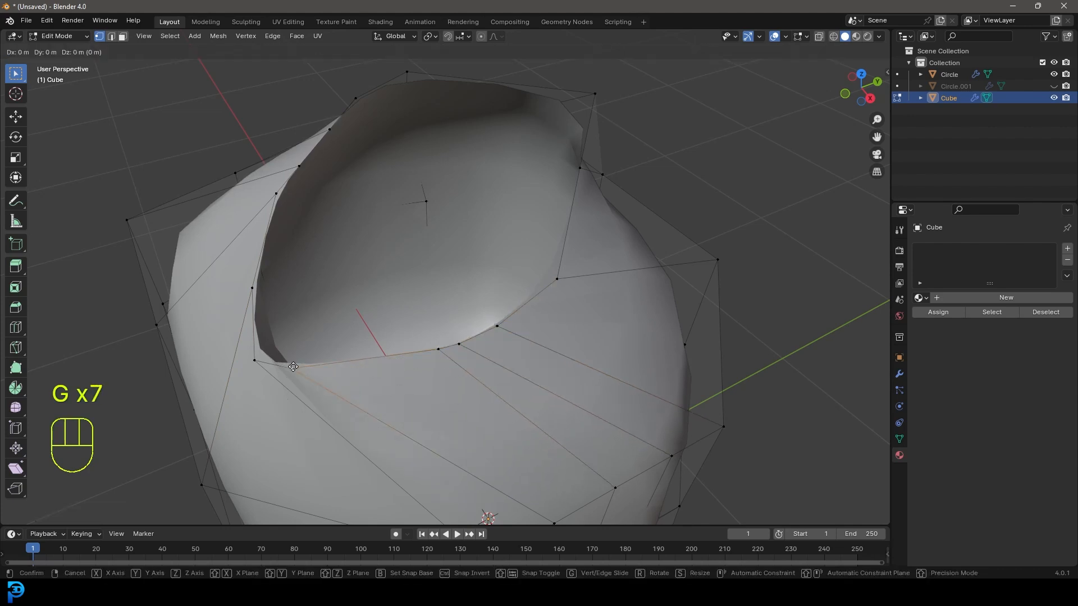
click(402, 375)
- Knife-cut a new edge from the opening's rim across the diagonal down to the horizontal edge below
middle_drag(401, 375, 429, 333)
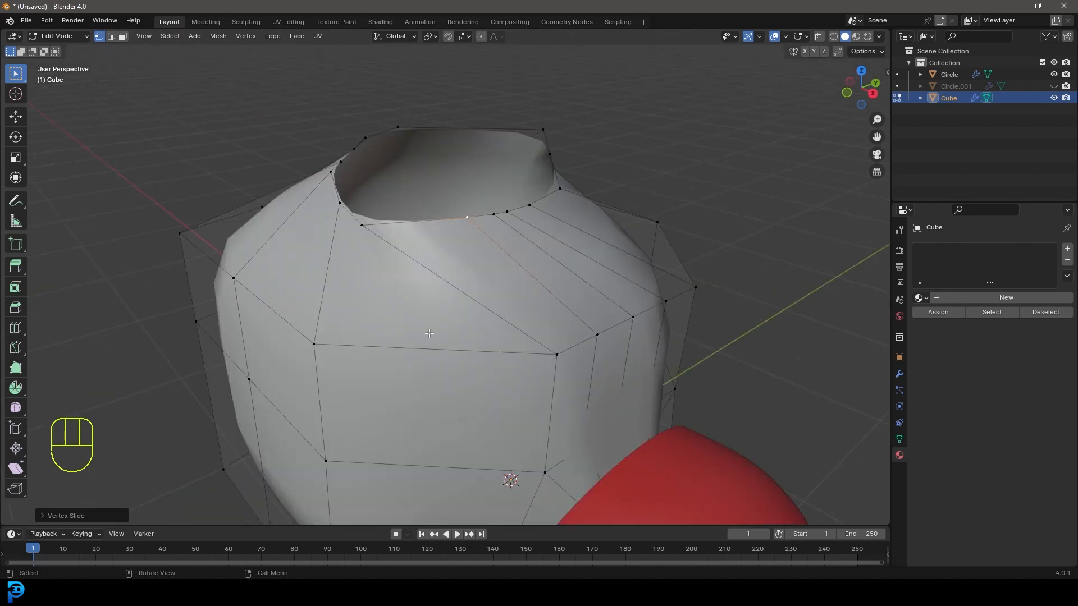
key(k)
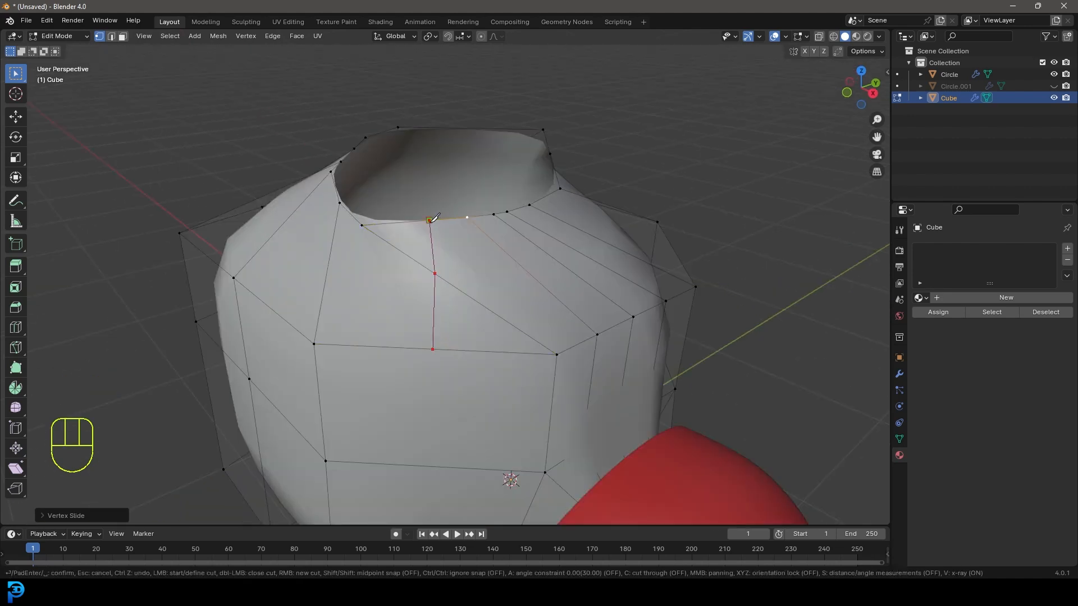
key(Return)
- Dissolve the two diagonal edge segments crossed by the new knife cut
scroll(163, 62, up, 2)
click(111, 37)
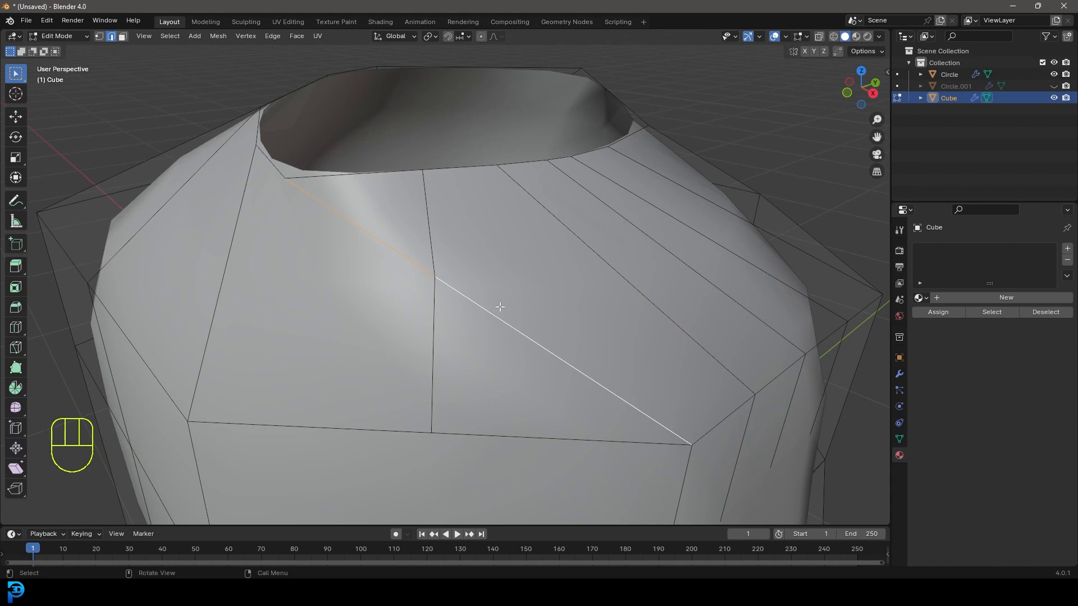
key(x)
click(480, 308)
- Add a centred vertical loop cut through the lower faces beneath the knife cut
scroll(480, 307, down, 5)
middle_drag(480, 308, 445, 264)
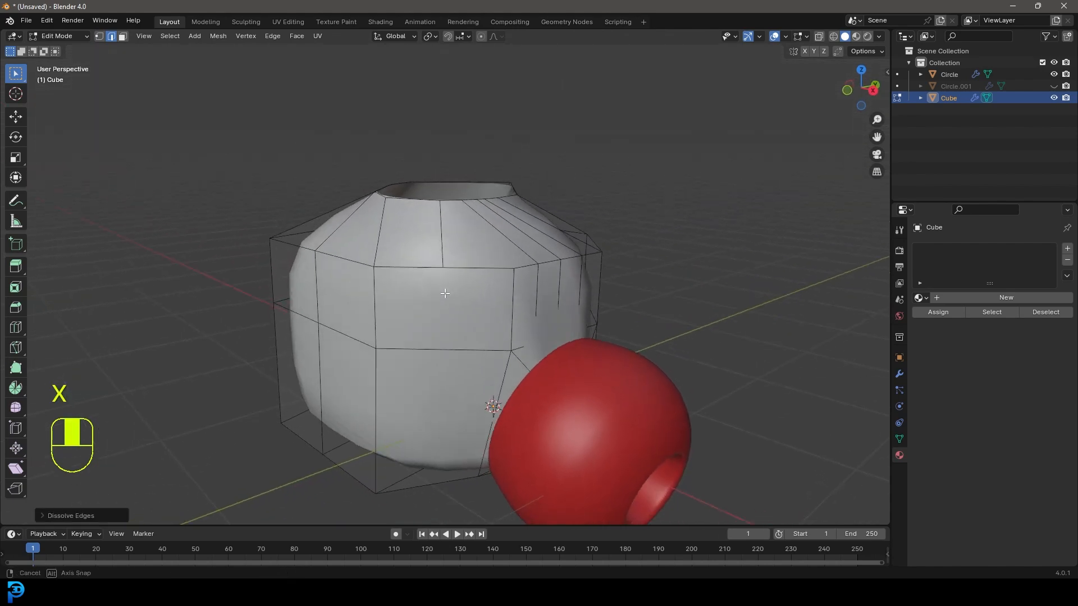
scroll(445, 264, up, 4)
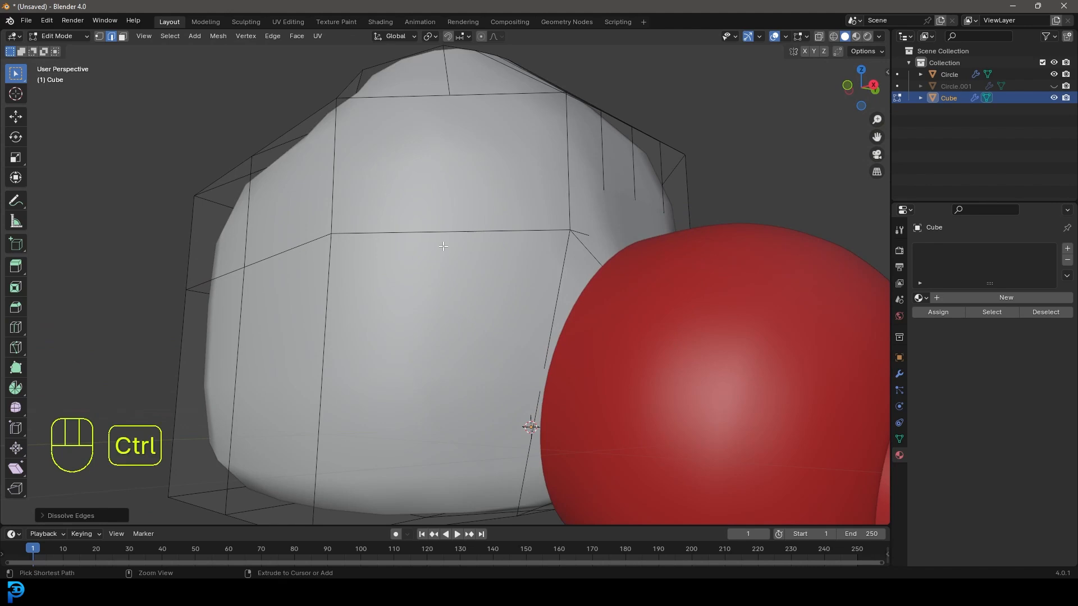
key(ctrl+r)
click(445, 235)
right_click(445, 235)
- Knife-cut the face between the lower loop cut and the upper vertical edge to join them into a continuous line
scroll(494, 247, down, 3)
middle_drag(507, 250, 505, 302)
scroll(505, 302, up, 3)
key(k)
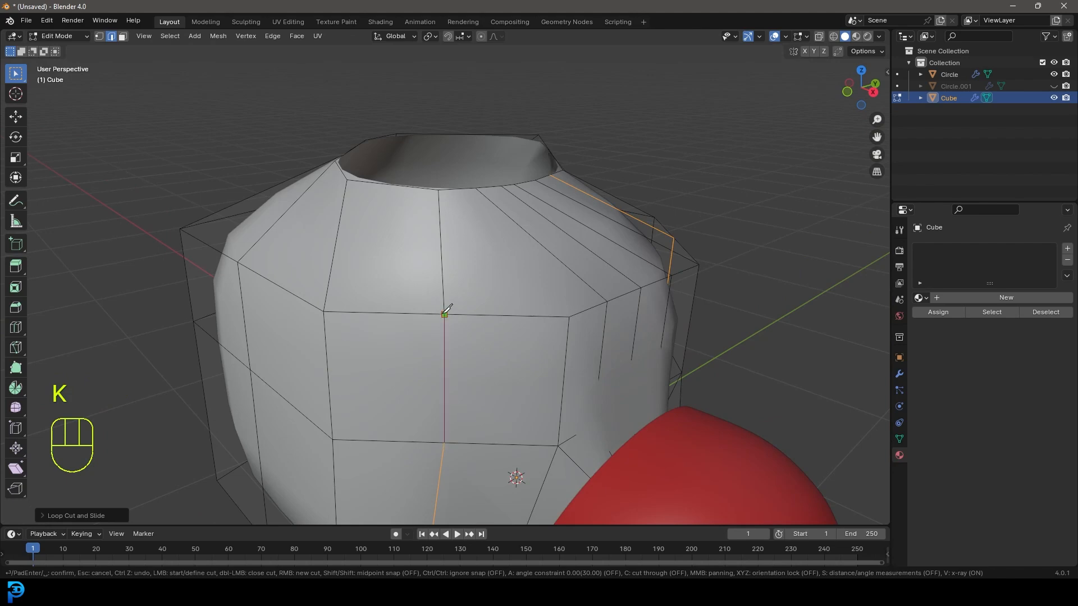
key(Return)
- Slide a rim vertex near the rim end of the newly joined loop along the opening's edge, a little over halfway
scroll(536, 387, down, 4)
middle_drag(530, 373, 334, 387)
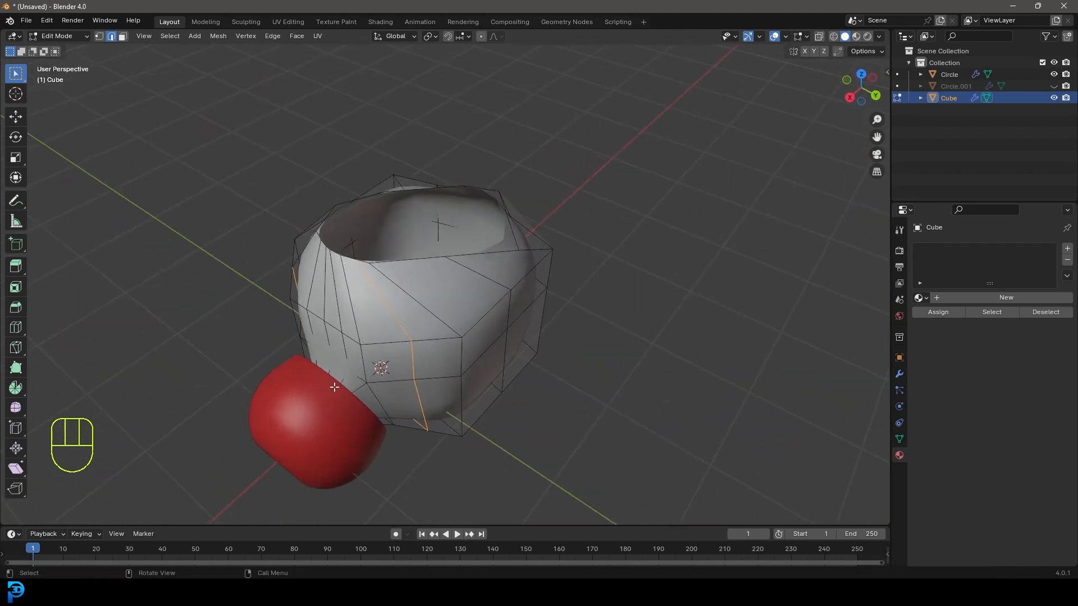
click(101, 37)
scroll(434, 287, up, 2)
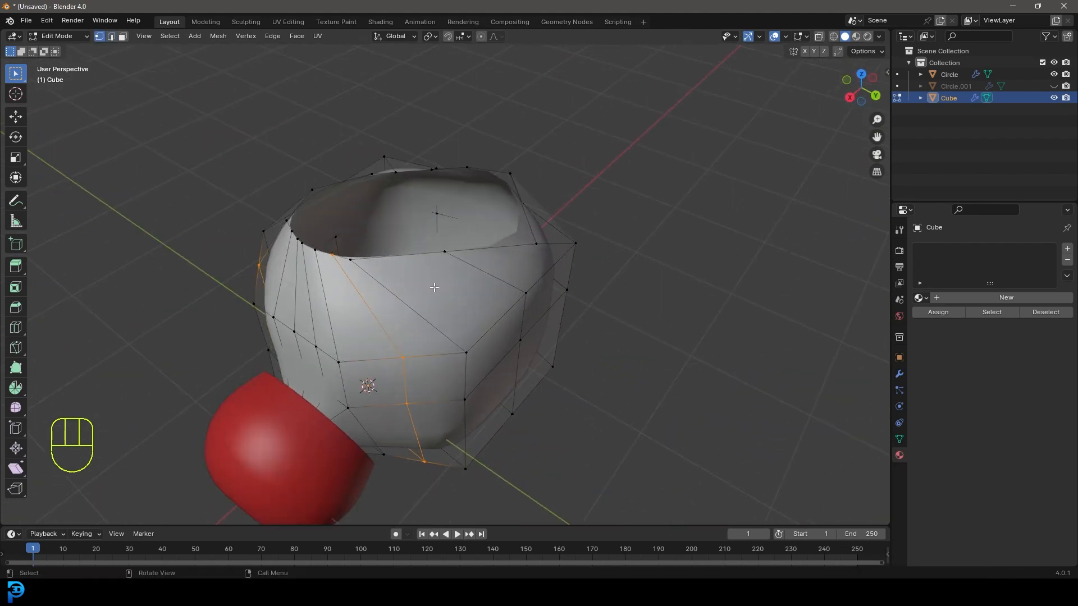
click(349, 256)
scroll(349, 256, up, 2)
key(g)
key(g)
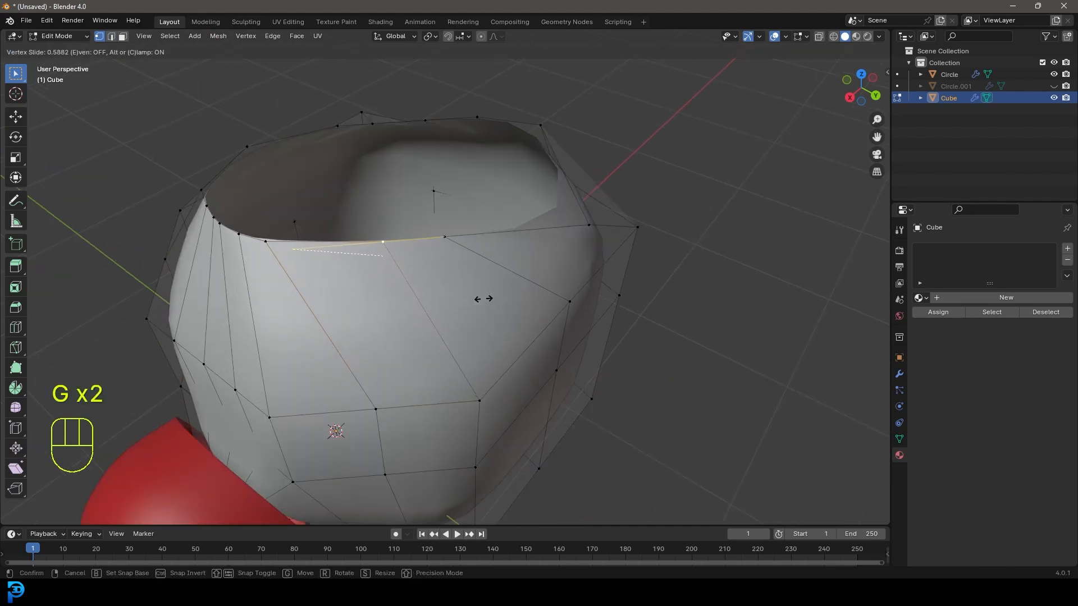
click(489, 300)
- Slide the next two vertices along the opening's rim to space them evenly around the curve
middle_drag(489, 300, 423, 295)
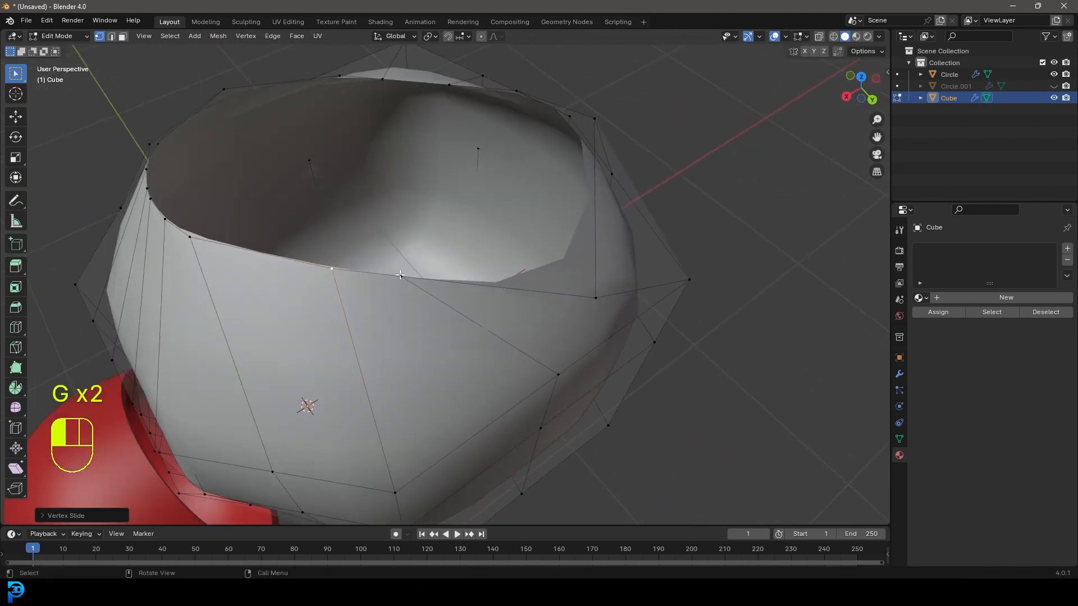
key(g)
key(g)
click(584, 305)
middle_drag(584, 305, 524, 297)
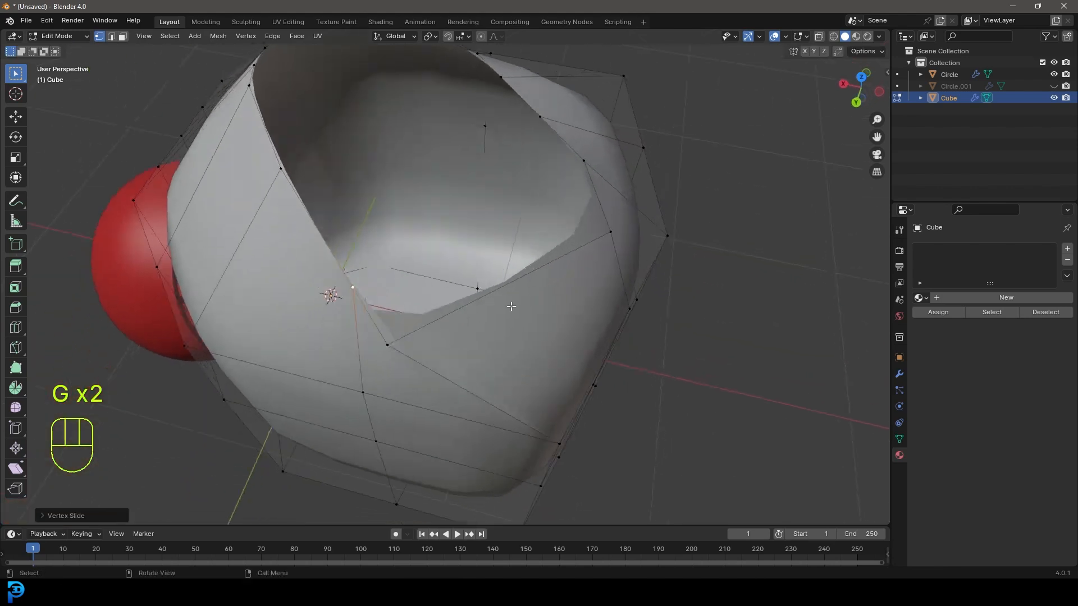
click(389, 341)
key(g)
key(g)
click(522, 330)
- Examine the opening's rim and the edge flow on the side above the red ball
scroll(522, 331, down, 6)
middle_drag(474, 387, 533, 370)
scroll(511, 298, up, 4)
scroll(393, 360, down, 4)
middle_drag(388, 361, 407, 324)
scroll(398, 324, up, 5)
scroll(333, 335, down, 5)
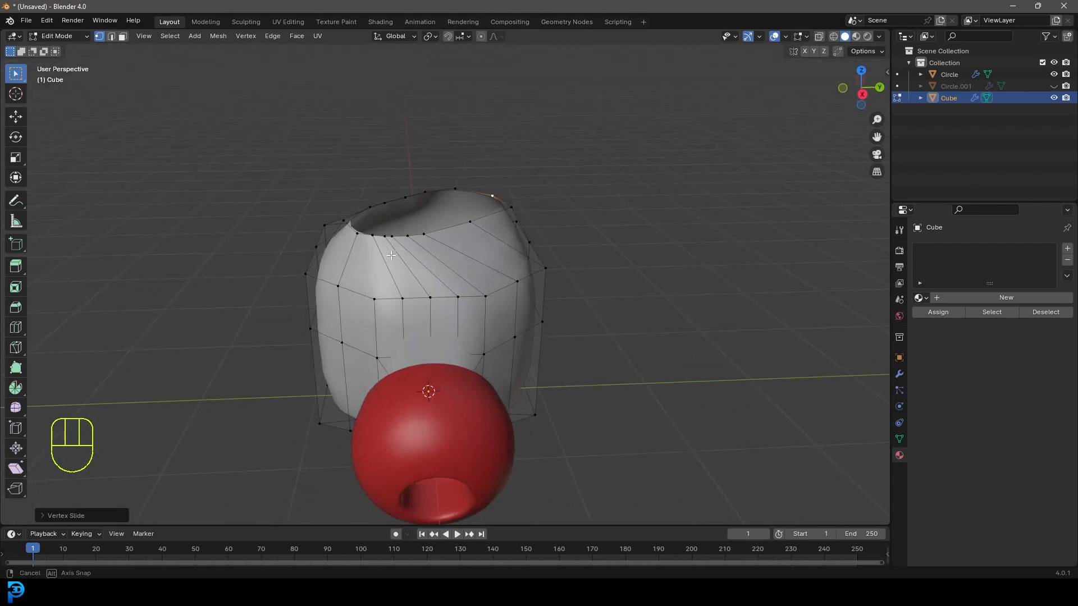
middle_drag(390, 254, 397, 259)
- Dissolve the surplus edges that run from the opening's rim down the side above the red ball
click(112, 36)
scroll(366, 307, up, 3)
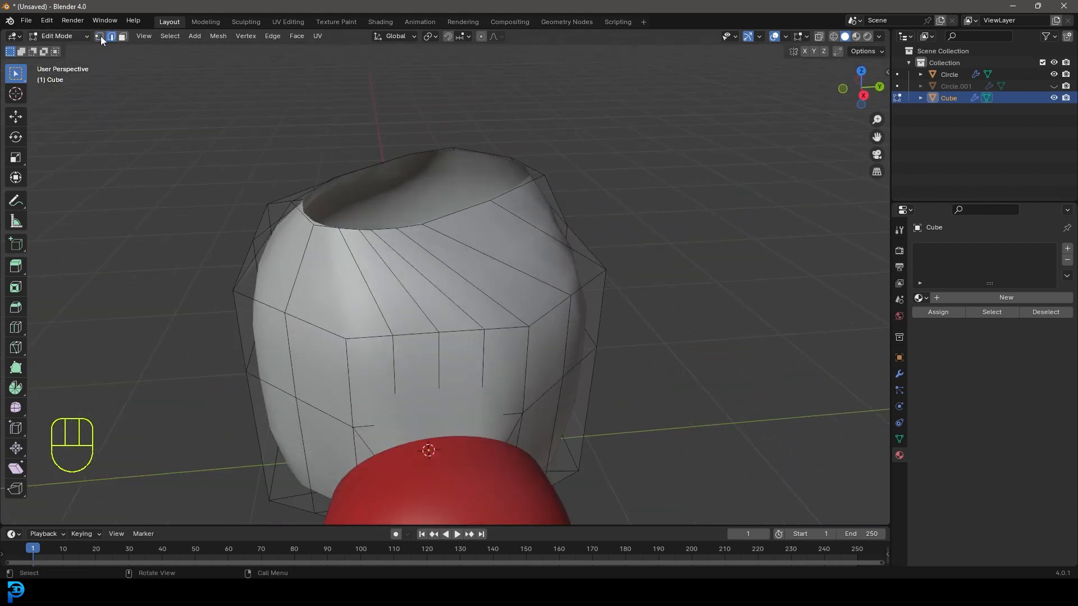
scroll(272, 275, up, 3)
key(alt+a)
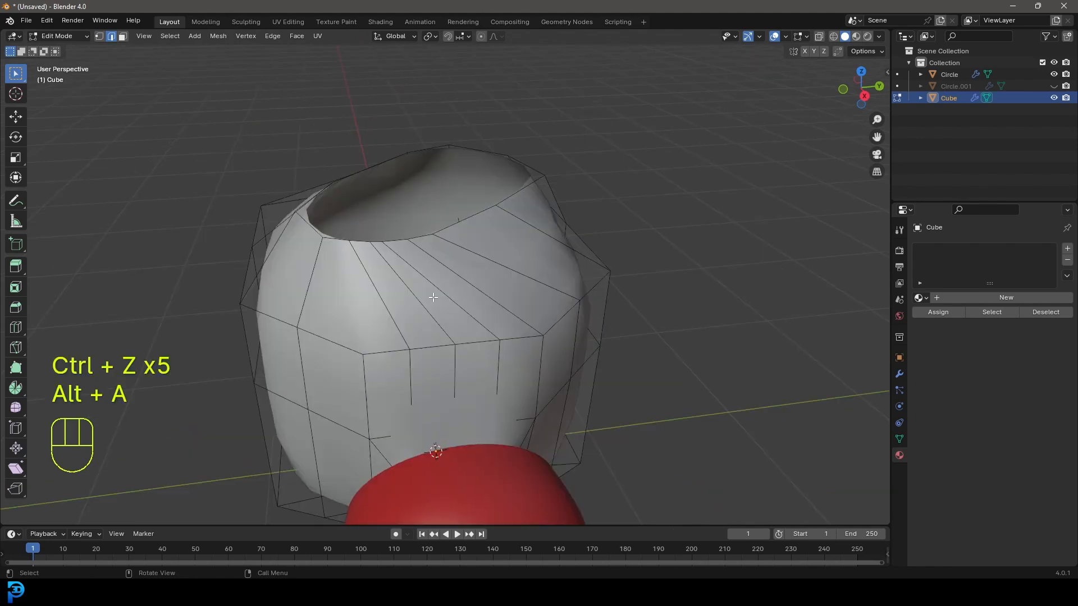
scroll(387, 300, up, 1)
scroll(346, 295, up, 2)
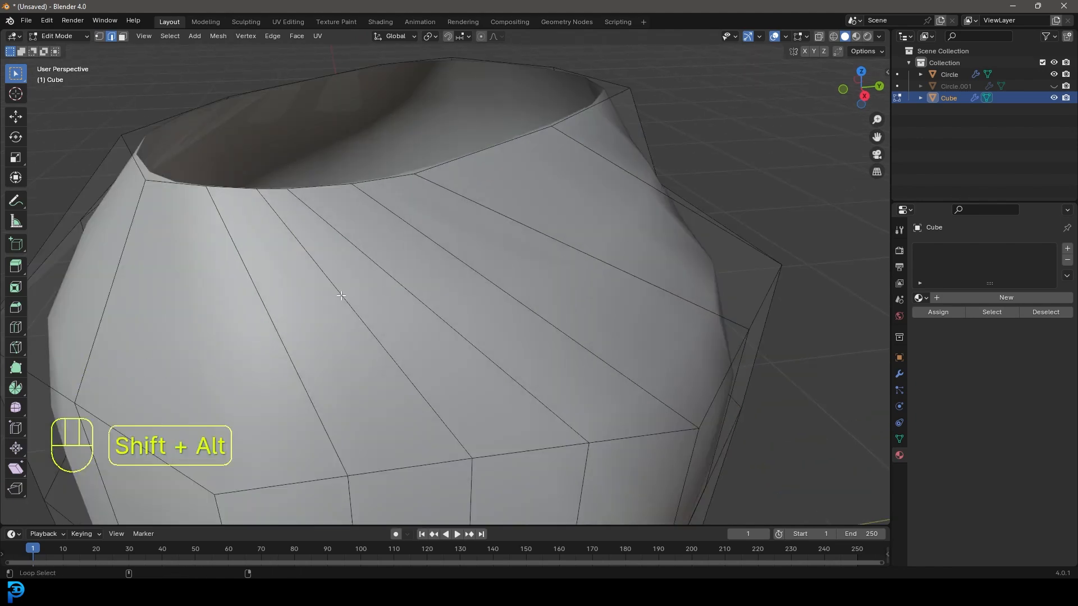
alt+shift+click(436, 234)
scroll(433, 241, down, 5)
key(x)
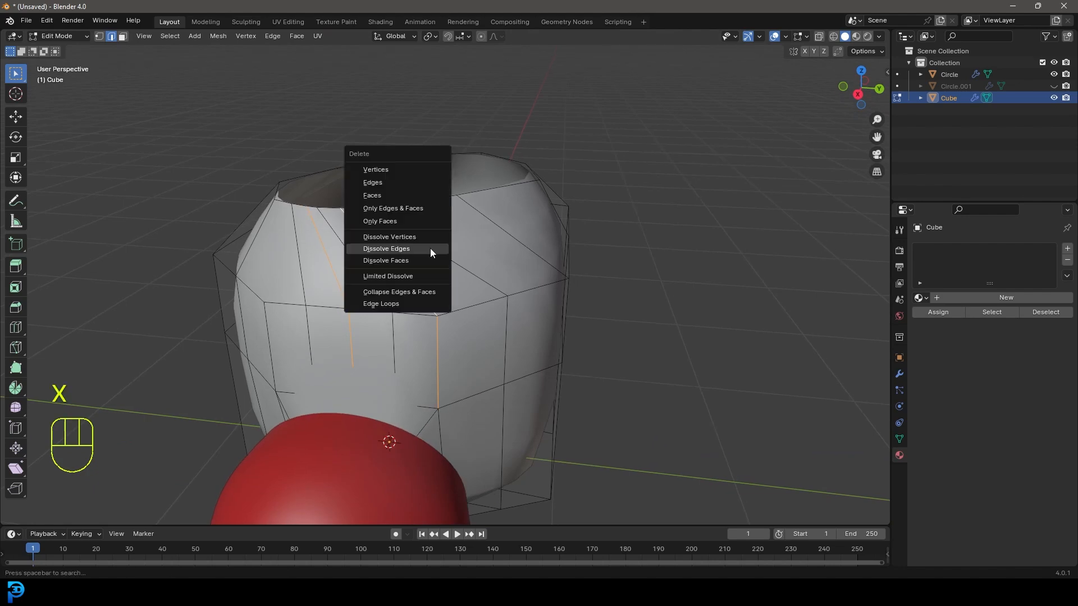
click(419, 247)
- Reveal the hidden Circle.001 object and return to editing the grey body's mesh
mouse_move(465, 246)
middle_down()
mouse_move(602, 296)
mouse_move(575, 288)
mouse_move(517, 337)
mouse_move(457, 287)
mouse_move(332, 282)
mouse_move(455, 293)
mouse_move(438, 258)
mouse_move(494, 315)
mouse_move(470, 327)
mouse_move(514, 254)
mouse_move(481, 347)
middle_up()
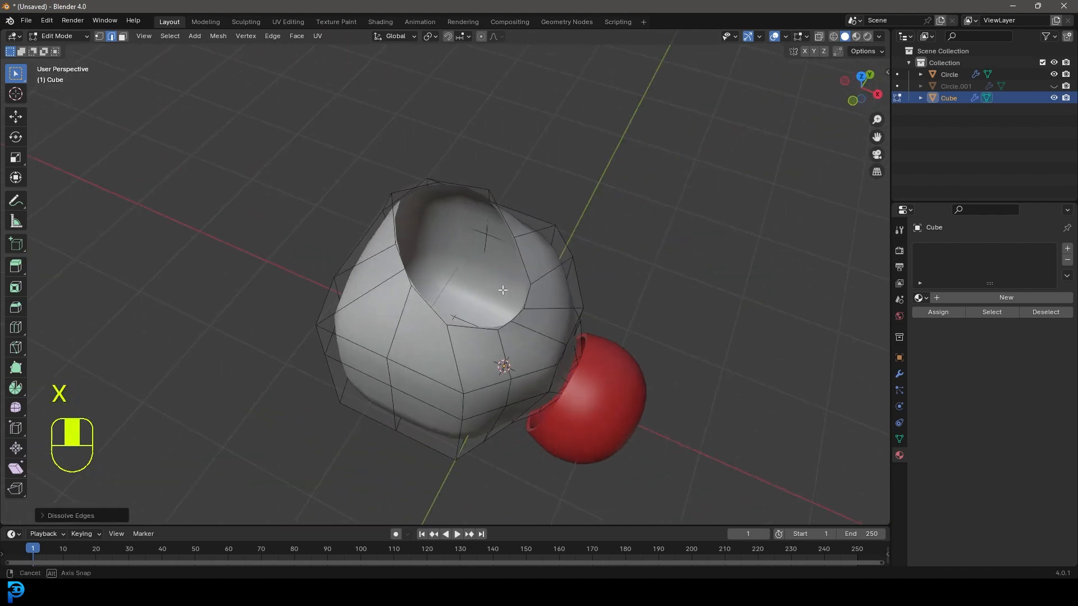
key(Tab)
key(alt+h)
key(Tab)
- Select the opening's rim loop in wireframe top view, scale it by about 1.08 and shift it to match the oval outline
scroll(496, 286, up, 4)
mouse_move(469, 216)
shift+middle_down()
mouse_move(495, 287)
mouse_move(527, 287)
mouse_move(448, 313)
mouse_move(398, 355)
shift+middle_up()
key(z)
click(426, 284)
alt+shift+click(449, 308)
key(KP_7)
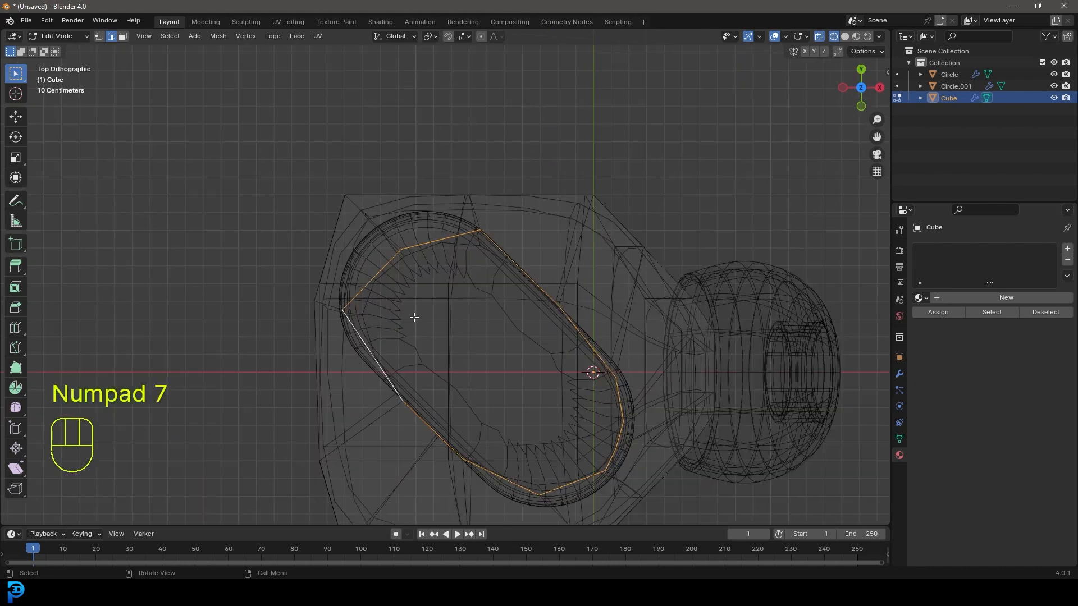
key(s)
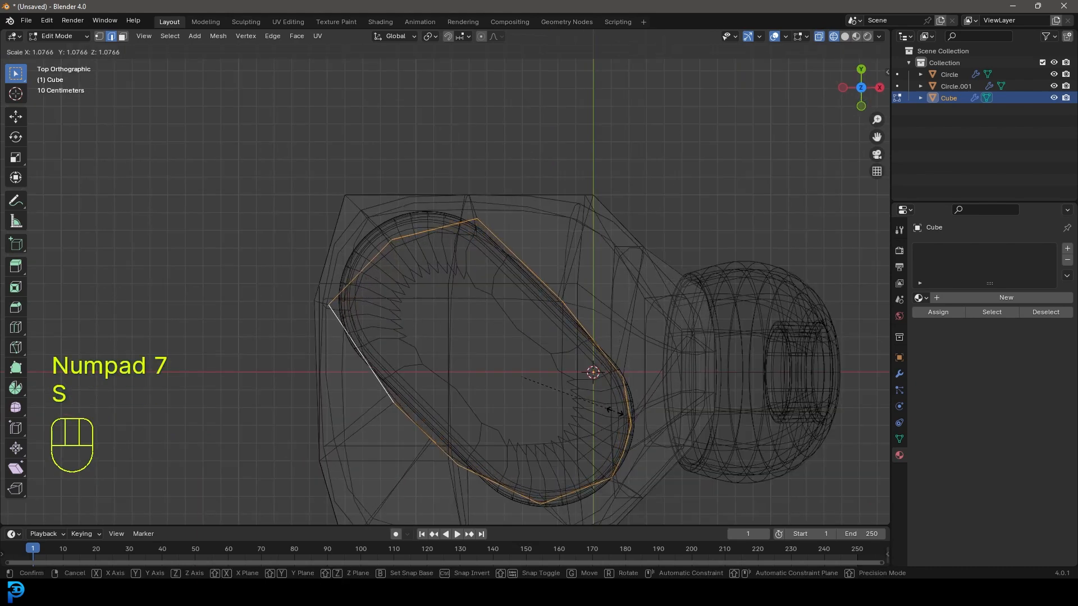
click(534, 354)
key(g)
click(531, 352)
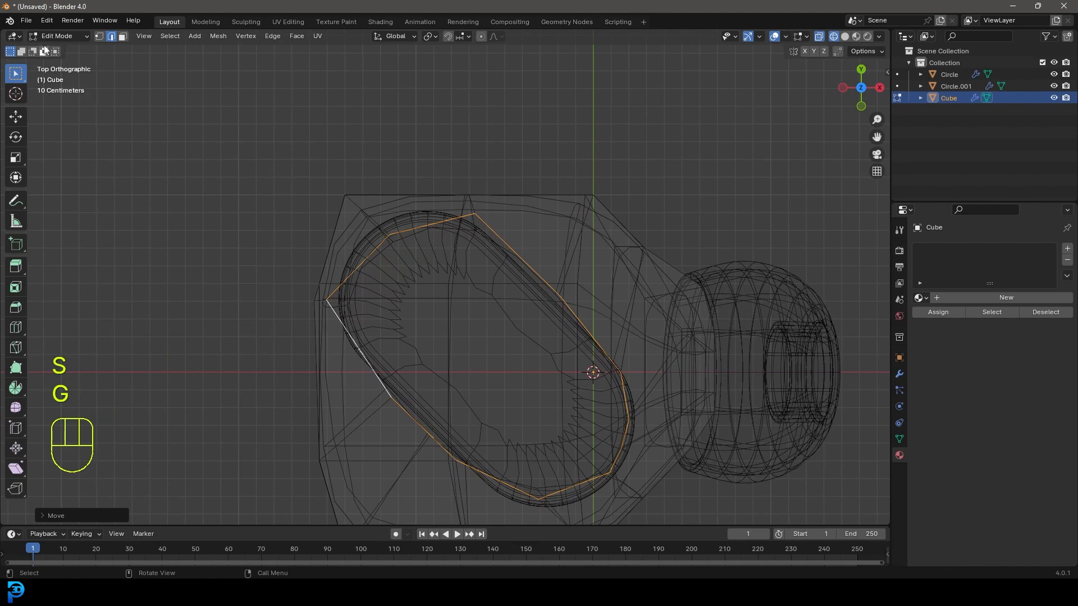
- Move the rim vertex at the oval's far rounded end closer to the oval outline in top view
click(101, 35)
scroll(367, 220, up, 1)
click(361, 212)
scroll(417, 253, up, 1)
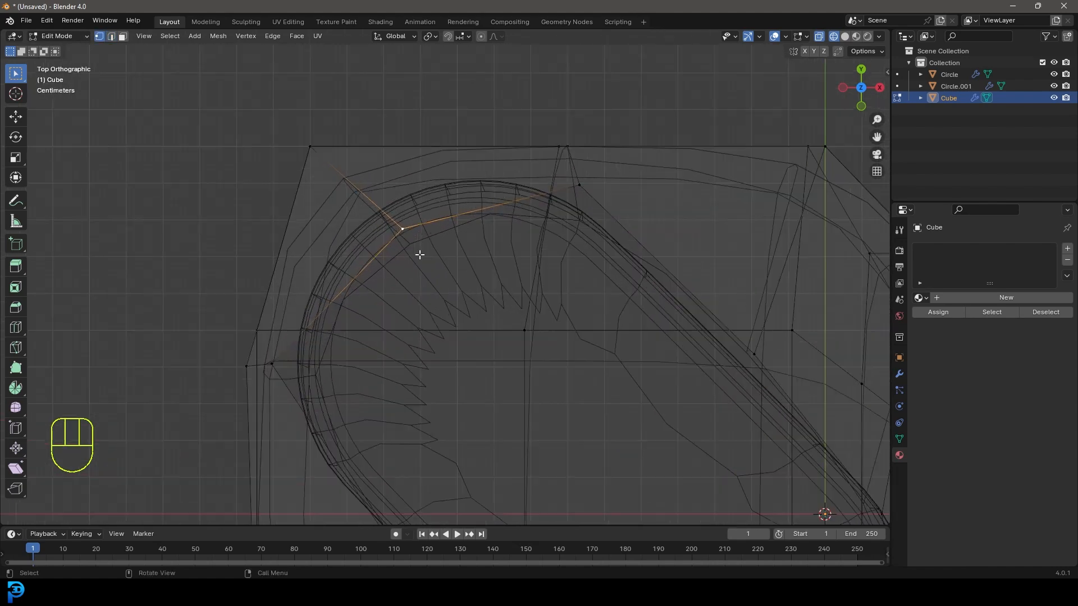
scroll(417, 254, up, 1)
key(g)
click(408, 273)
- Move the two neighbouring rim vertices at the same rounded end onto the oval outline, and clear the selection
click(274, 365)
key(g)
click(310, 365)
click(580, 186)
key(g)
click(535, 194)
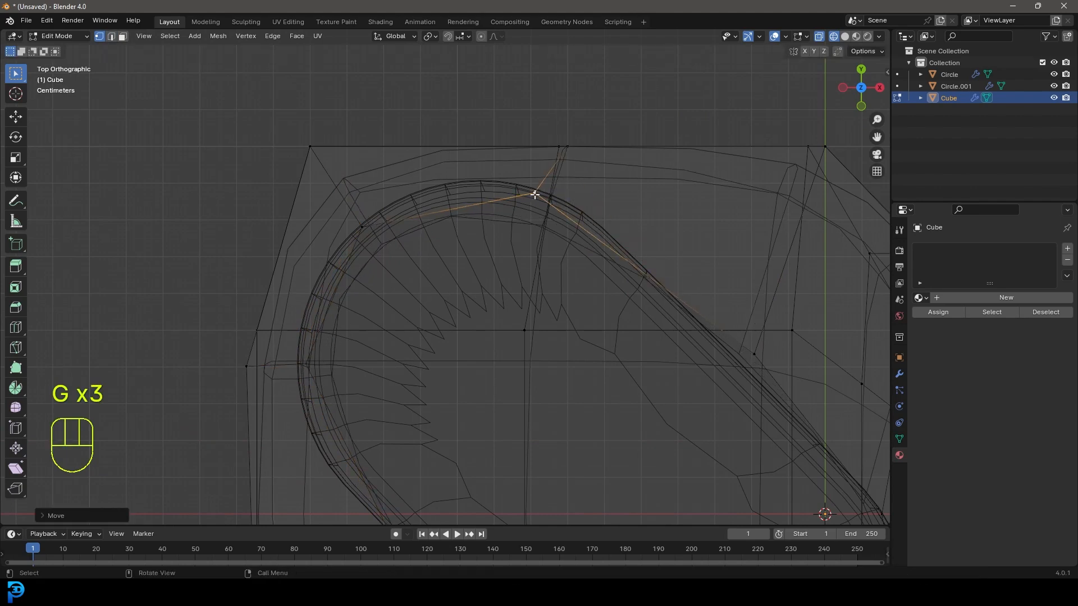
scroll(539, 236, down, 4)
key(a)
shift+middle_drag(542, 269, 499, 225)
key(alt+a)
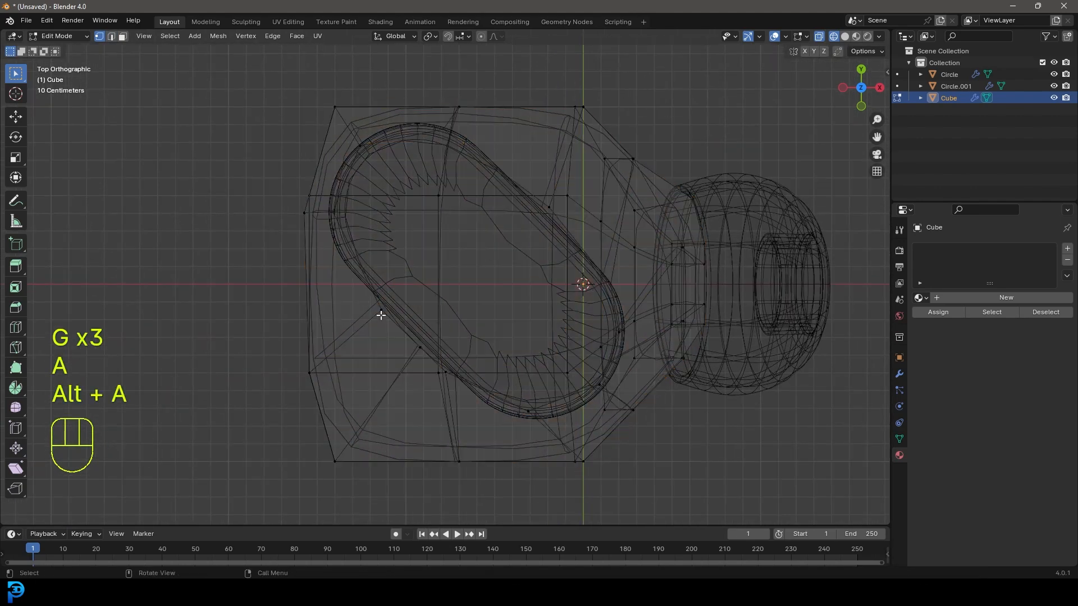
- Switch to solid shading and move the first exposed rim vertex along Y until it meets the underside of the red oval
key(z)
mouse_move(440, 310)
middle_down()
mouse_move(452, 236)
mouse_move(390, 264)
middle_up()
drag(389, 264, 388, 245)
scroll(387, 247, up, 2)
middle_drag(352, 262, 352, 289)
key(g)
key(y)
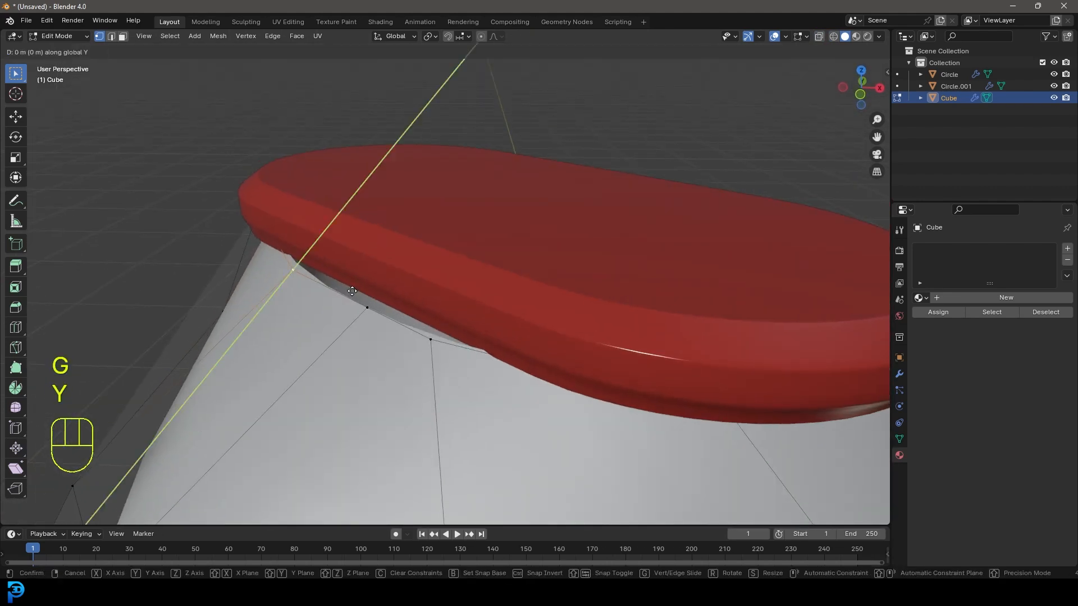
click(365, 286)
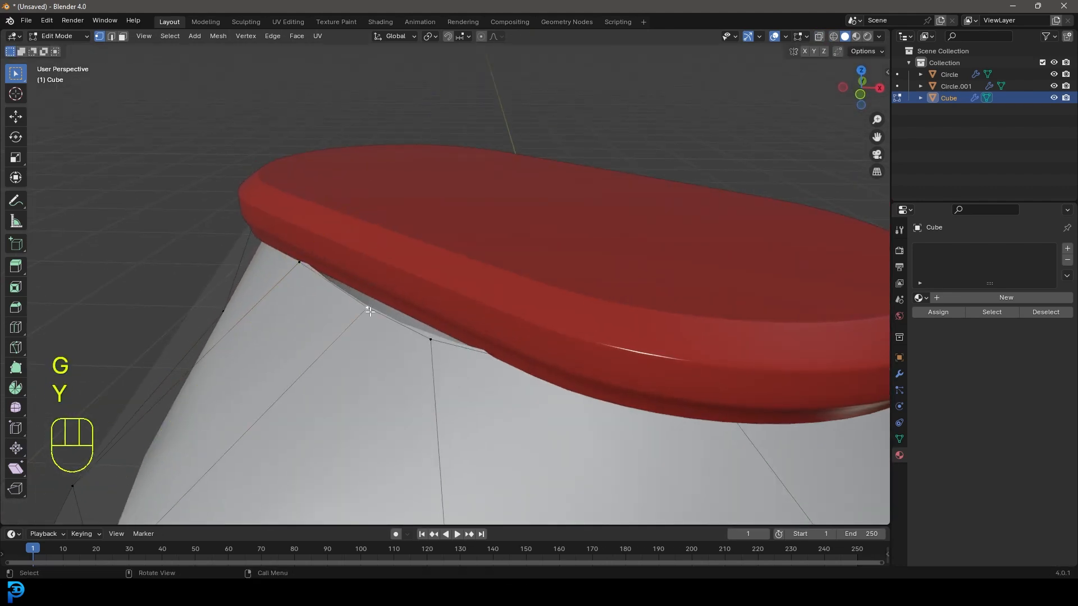
- Move the next two exposed rim vertices along Y to close the gap beneath the red oval
key(g)
key(y)
click(433, 339)
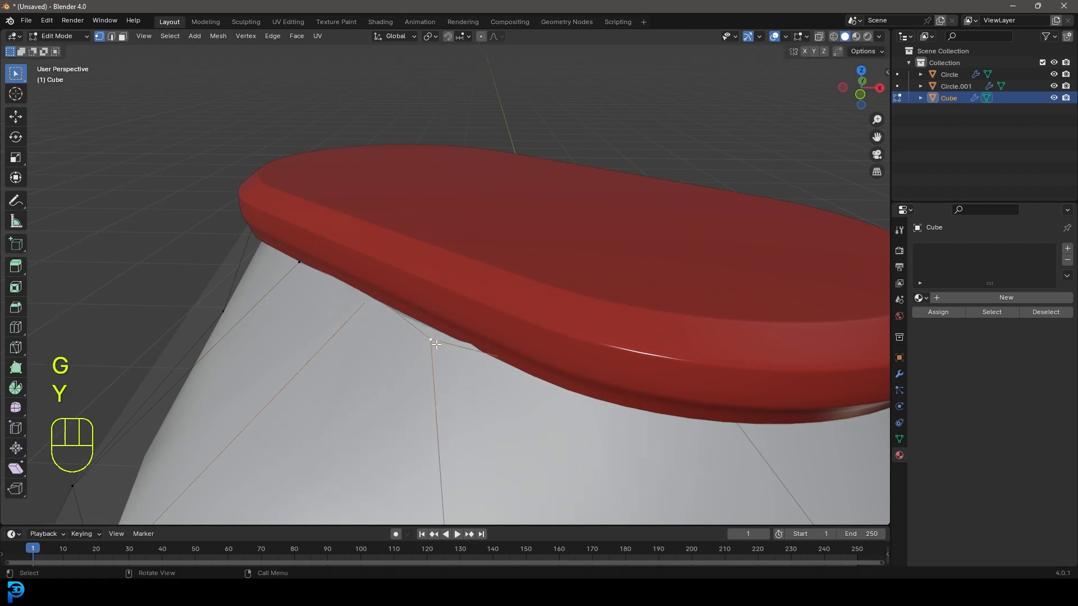
key(g)
key(y)
click(462, 336)
- In wireframe top view, move the rim vertices along the oval's straight side and near rounded end onto its outline
middle_drag(470, 332, 463, 303)
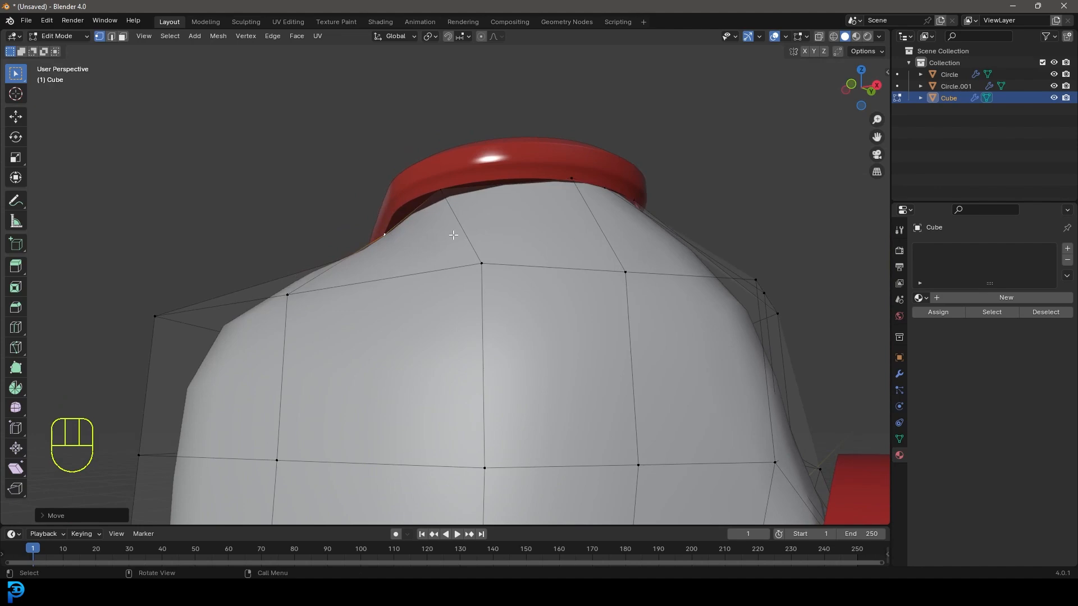
key(KP_7)
key(z)
key(z)
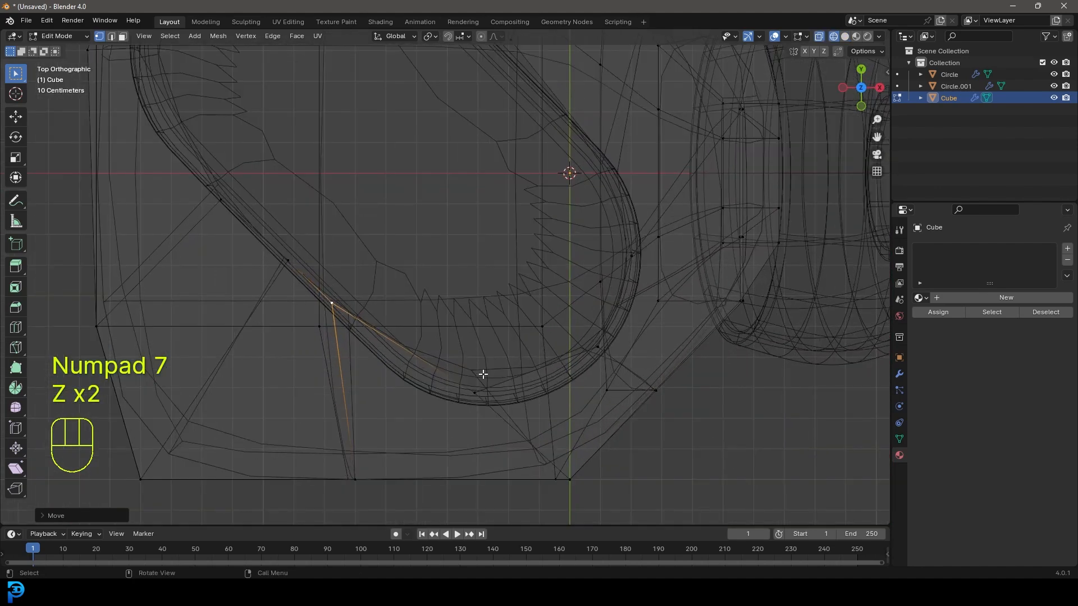
shift+middle_drag(493, 401, 475, 353)
key(g)
click(556, 366)
key(g)
click(346, 278)
- Move the rim vertices around the oval's near rounded end and the start of its other straight side onto the oval outline
key(g)
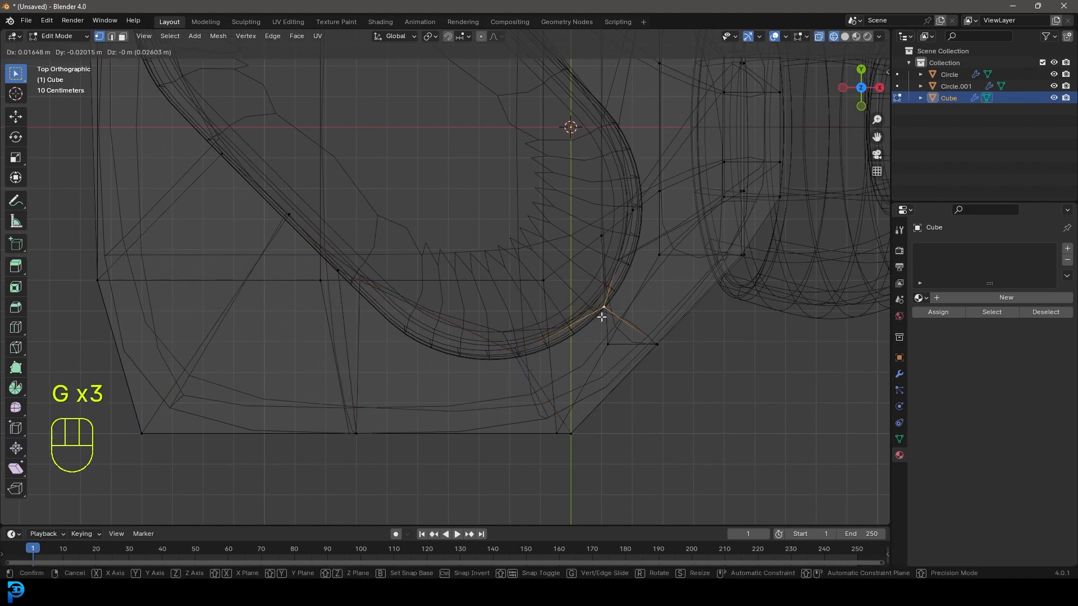
click(642, 218)
key(g)
key(g)
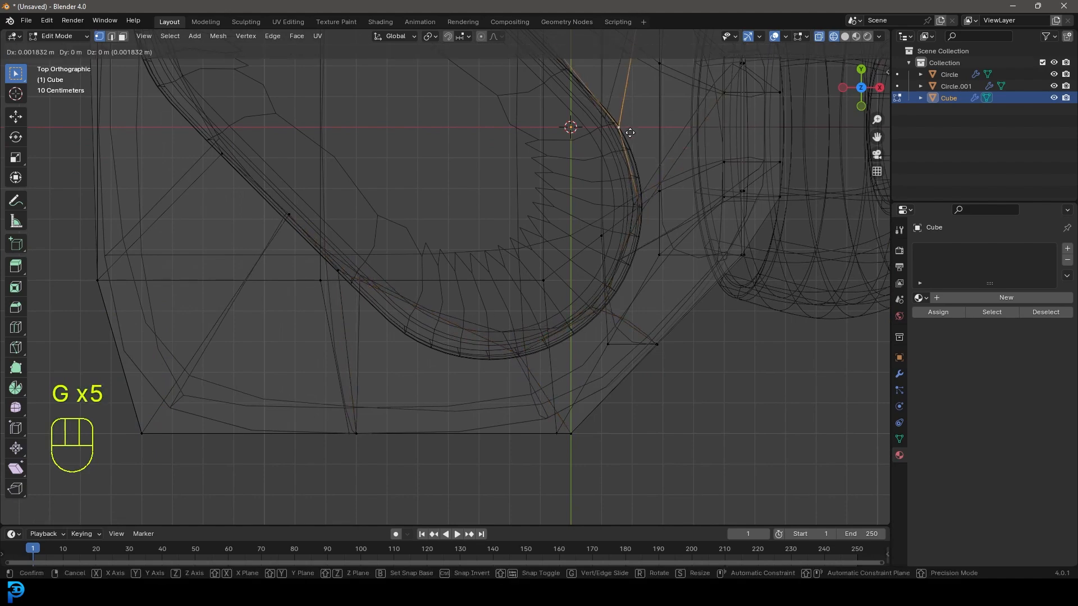
click(630, 133)
shift+middle_drag(562, 45, 571, 305)
key(g)
click(572, 283)
- Move the rim vertex at the oval's far rounded end onto the outline and clear the selection
click(344, 135)
key(g)
click(358, 143)
key(a)
key(alt+a)
- In solid shading, select the horizontal edge loop below the rim and shrink it inward by about 0.09 m with Shrink/Fatten
alt+click(391, 162)
scroll(437, 223, down, 1)
scroll(454, 258, down, 4)
key(z)
click(498, 384)
mouse_move(444, 373)
middle_down()
mouse_move(493, 260)
mouse_move(492, 278)
middle_up()
shift+middle_drag(456, 392, 686, 319)
alt+shift+click(441, 215)
key(alt+s)
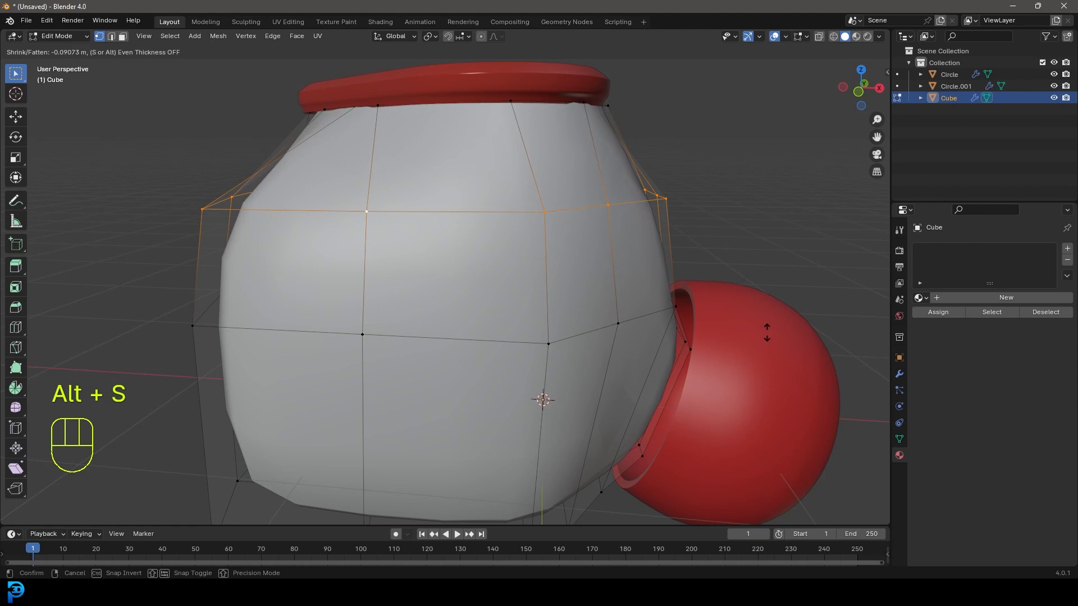
click(767, 333)
- In wireframe front view with proportional editing enabled, move the upper vertices on the body's ball side inward
key(KP_1)
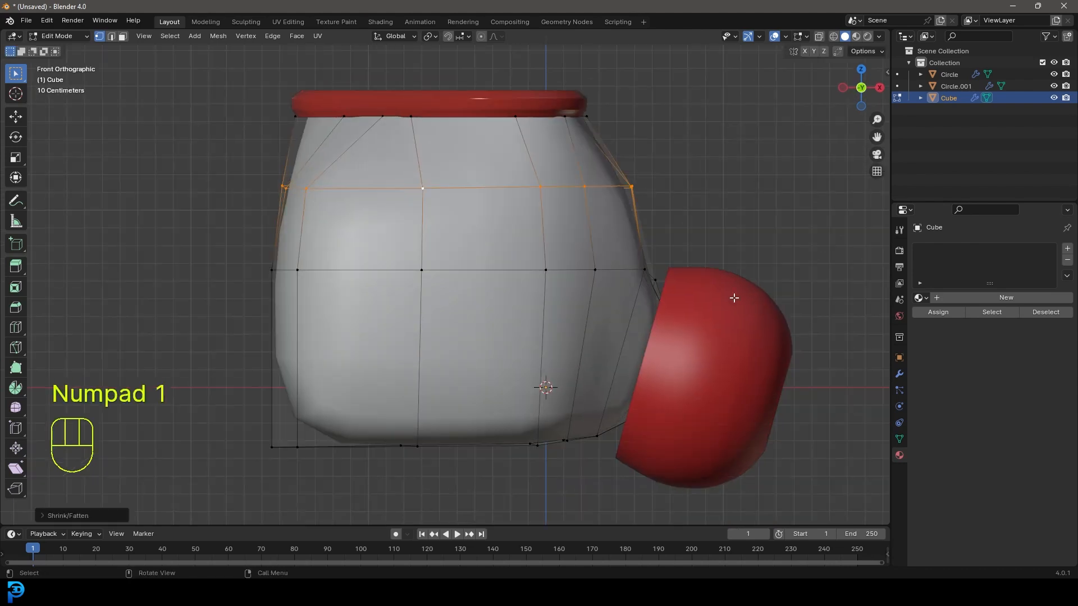
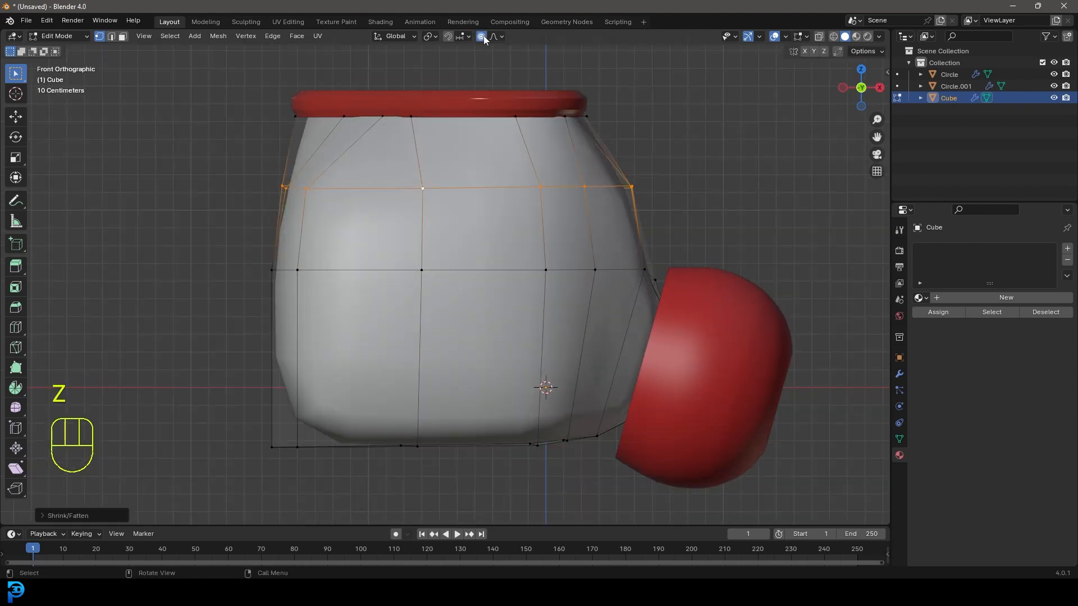
key(z)
key(z)
click(631, 187)
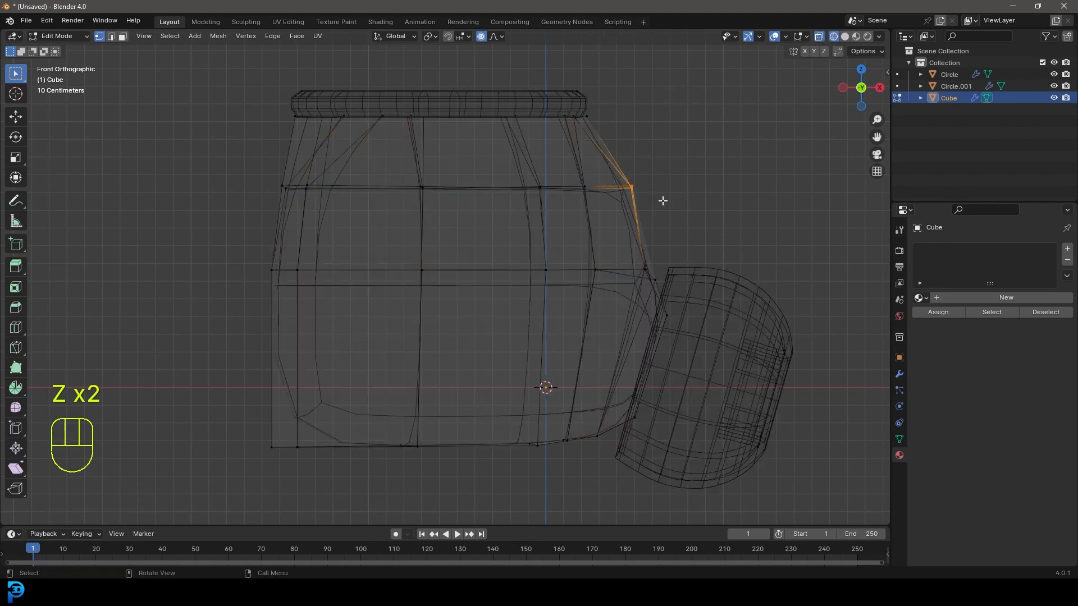
key(g)
click(704, 217)
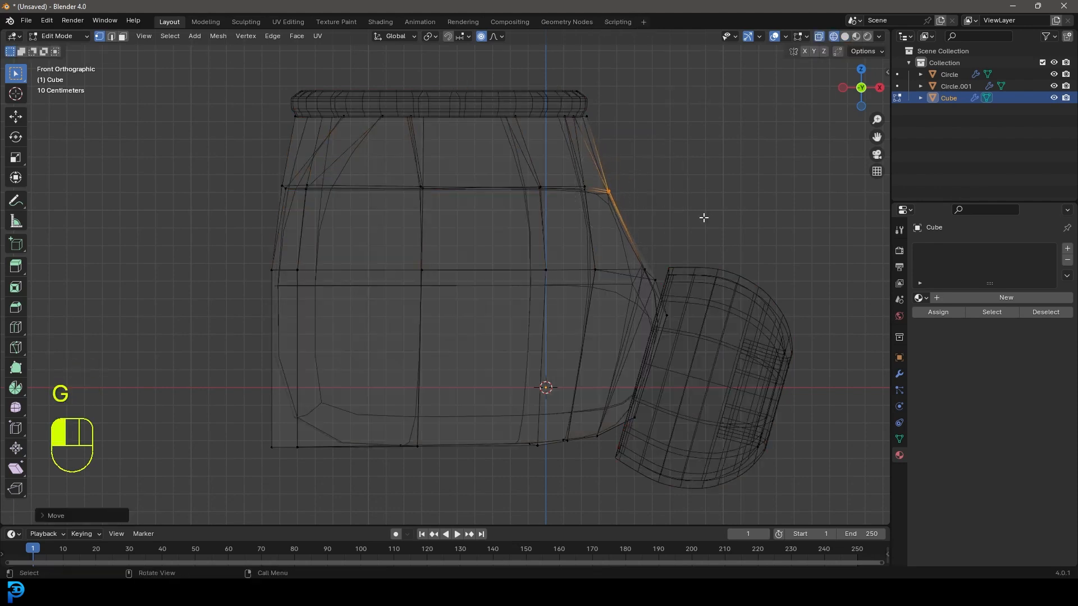
- Move the mid-height vertices on the side opposite the ball outward and return to solid shading
drag(221, 335, 333, 241)
key(g)
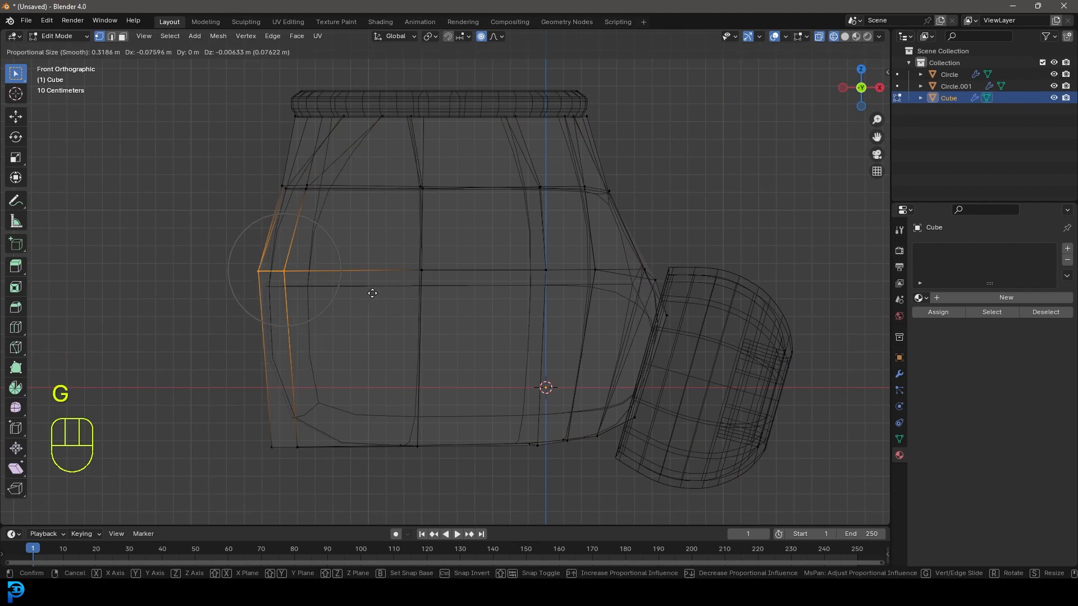
click(362, 293)
scroll(444, 284, down, 2)
key(z)
click(608, 266)
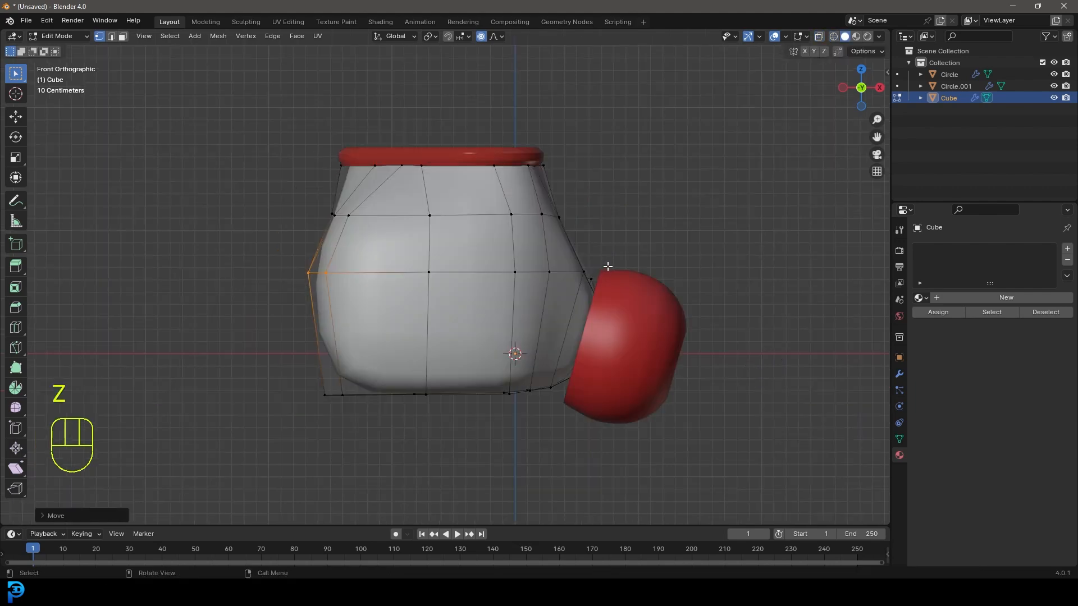
- In wireframe top view, move the vertices at both body corners nearest the ball inward to round the outline
key(KP_7)
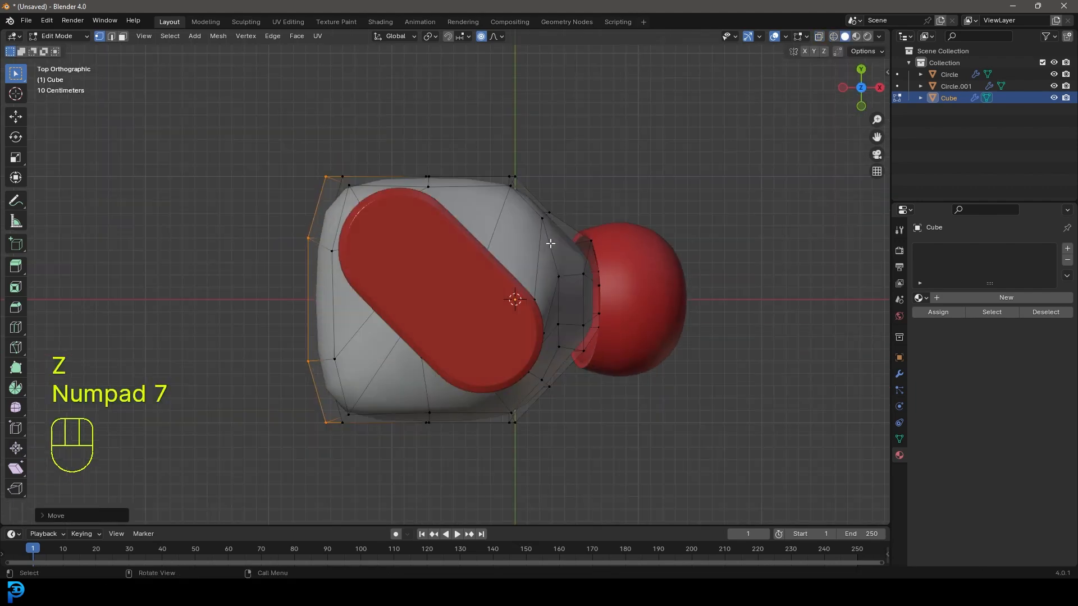
key(z)
click(459, 137)
drag(517, 198, 497, 151)
key(g)
click(555, 188)
drag(552, 458, 505, 413)
key(g)
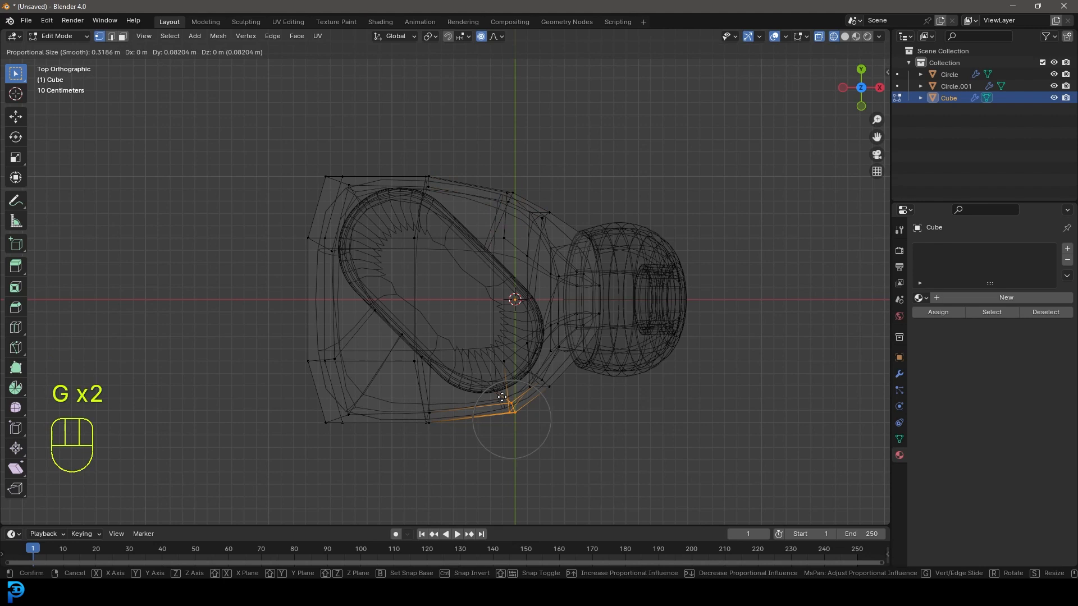
click(502, 397)
- Enlarge the proportional influence and move the two body corners farthest from the ball diagonally inward
drag(360, 439, 318, 394)
key(g)
scroll(334, 376, down, 4)
click(335, 374)
drag(305, 149, 359, 189)
key(g)
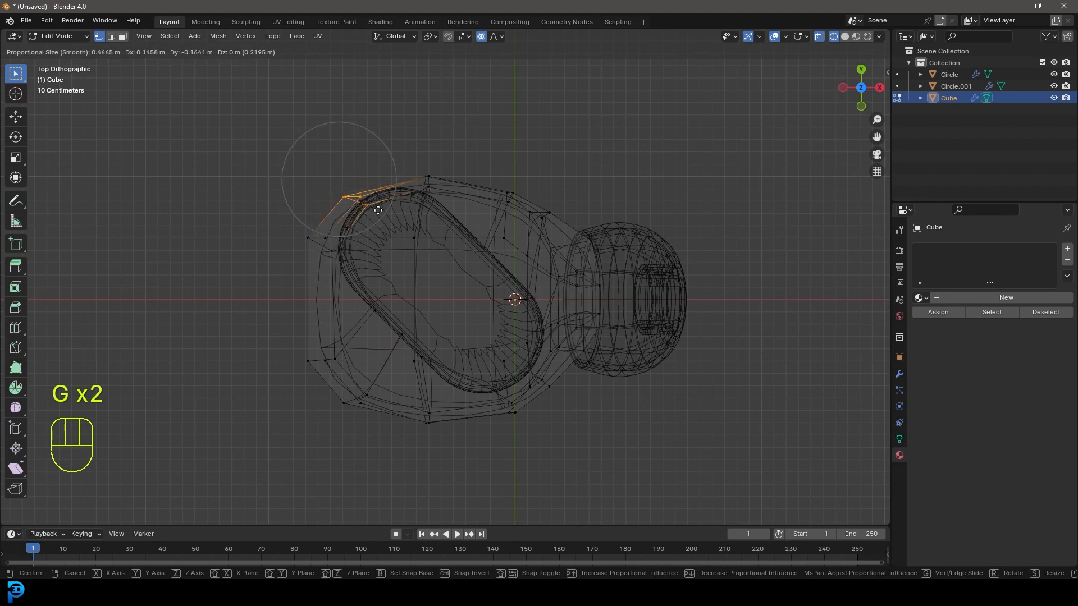
click(377, 210)
- Move the individual outer vertices along the body side opposite the ball inward for a rounder top-view outline
key(g)
click(310, 240)
key(g)
click(320, 244)
key(g)
click(330, 354)
key(g)
click(358, 387)
click(323, 364)
key(g)
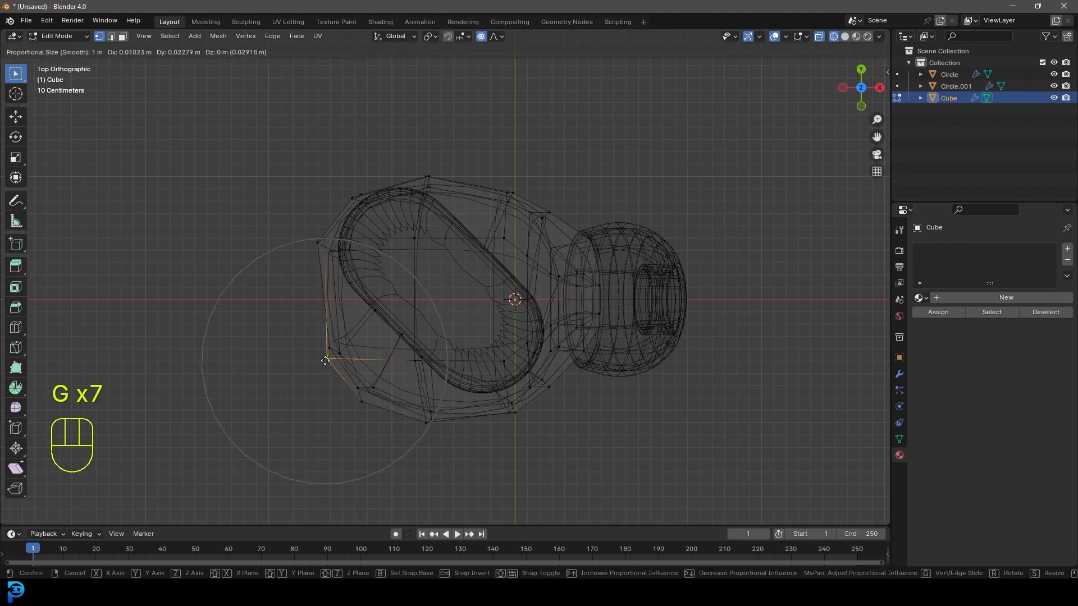
click(328, 354)
- In solid shading, adjust the outer side vertices beside the oval's far rounded end to even out the body outline
key(z)
click(592, 257)
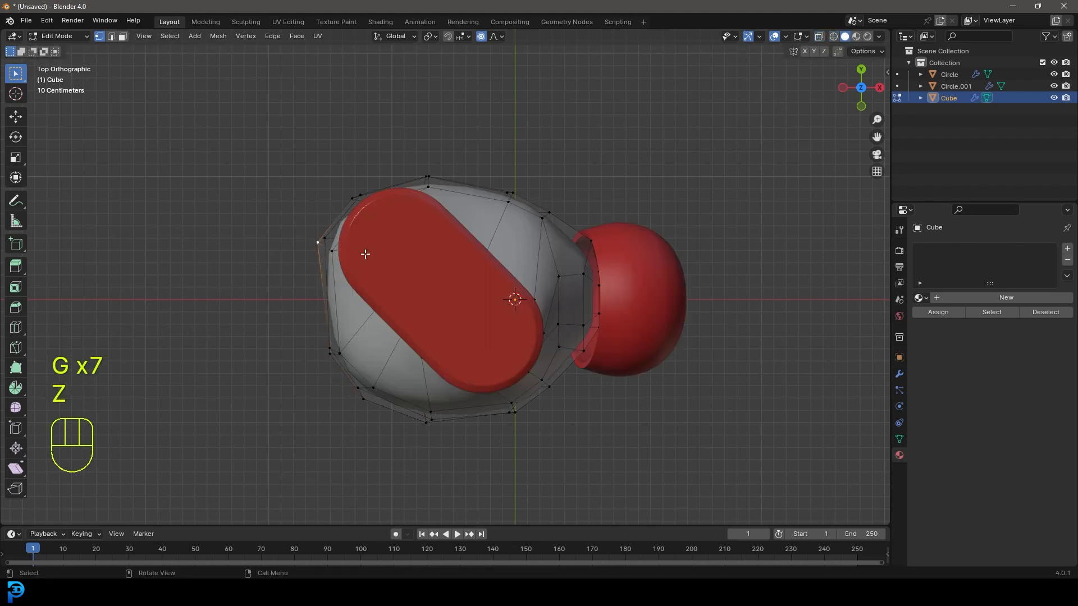
key(g)
click(412, 285)
click(316, 231)
key(g)
click(318, 240)
- Knife-cut a new edge from the vertex without an upward edge on the ball side up to the rim
scroll(482, 232, down, 2)
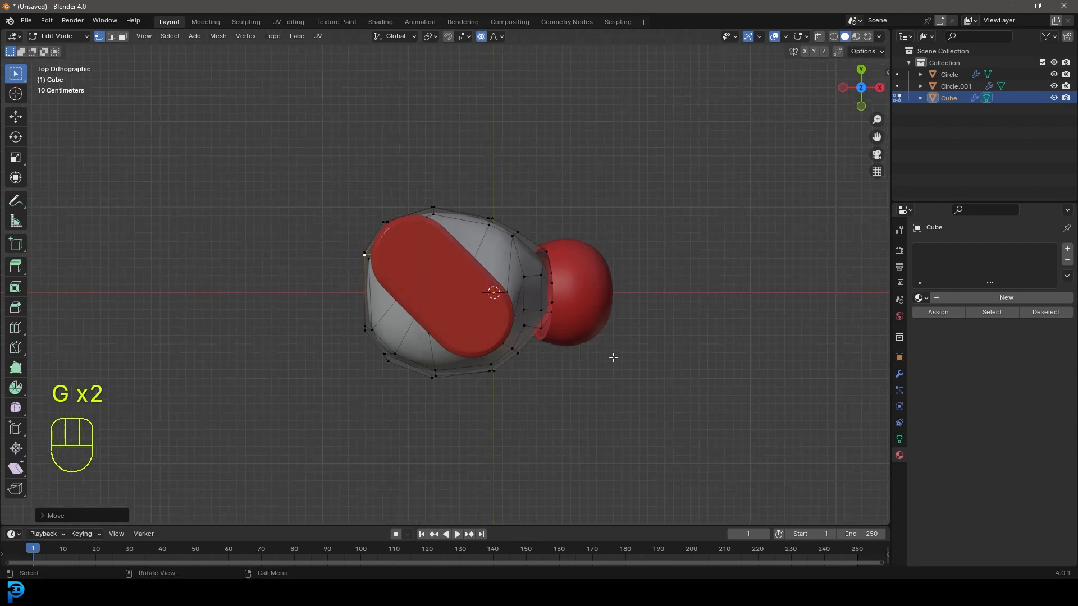
middle_drag(628, 367, 530, 288)
scroll(441, 334, up, 5)
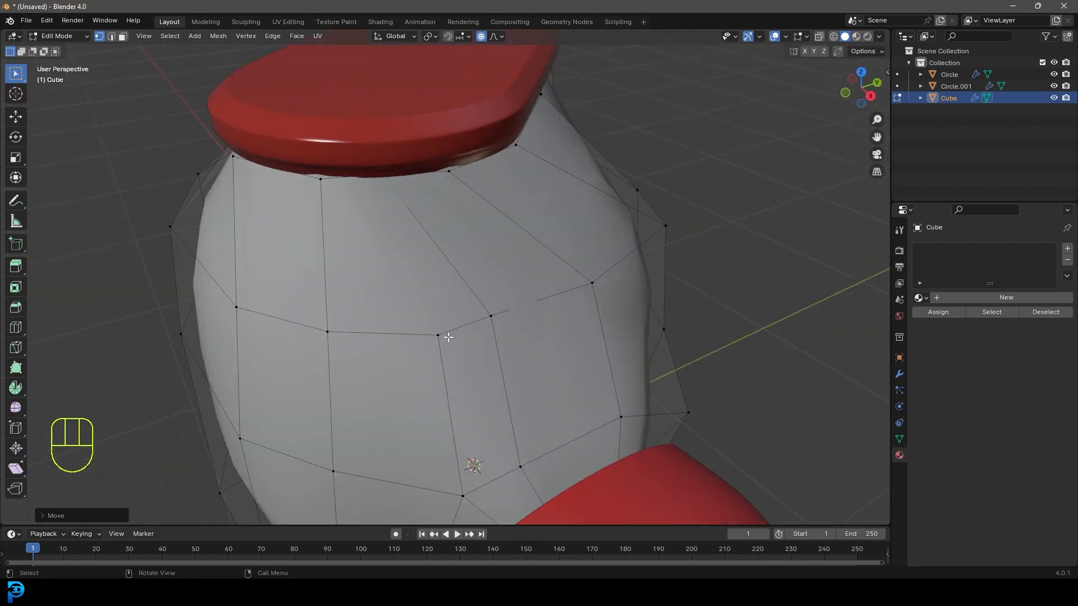
click(438, 334)
mouse_move(458, 318)
middle_down()
mouse_move(474, 306)
mouse_move(458, 324)
middle_up()
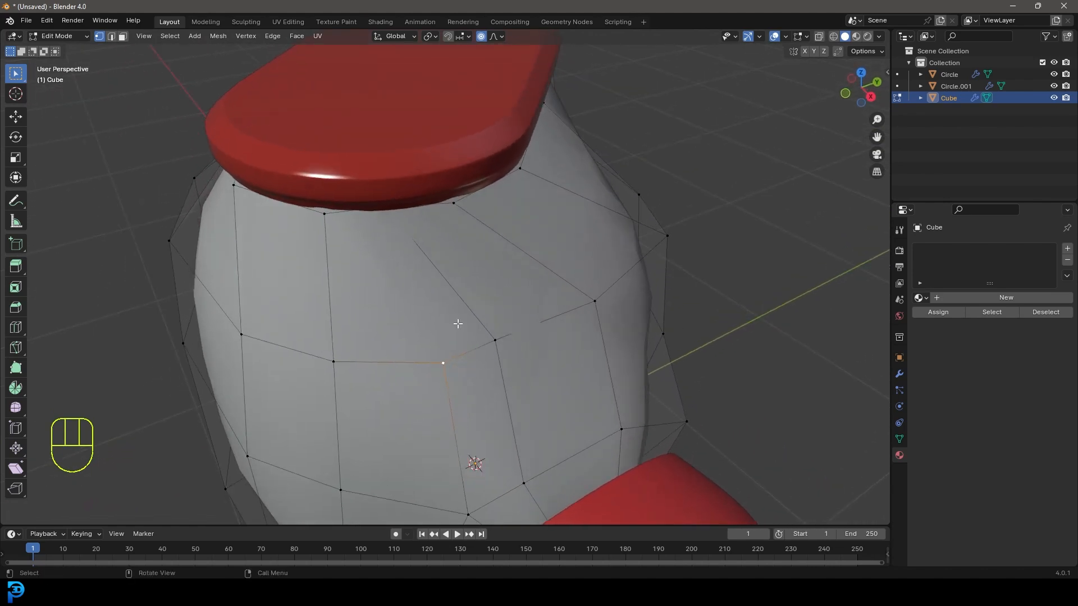
key(k)
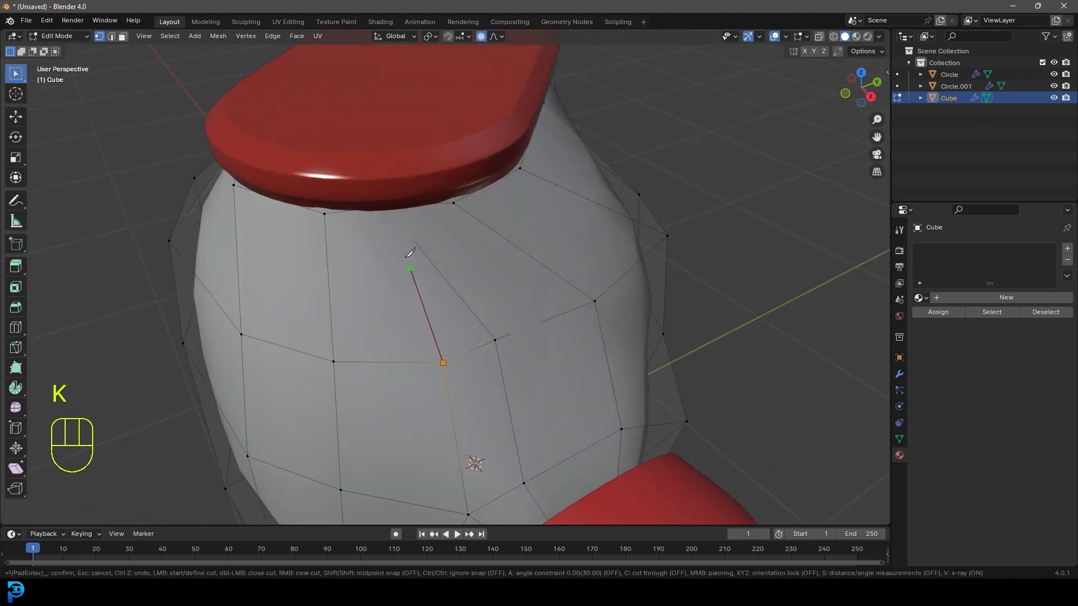
key(Return)
- In wireframe, slide the rim vertices beside the new cut along the rim to space them apart, and return to solid shading
key(z)
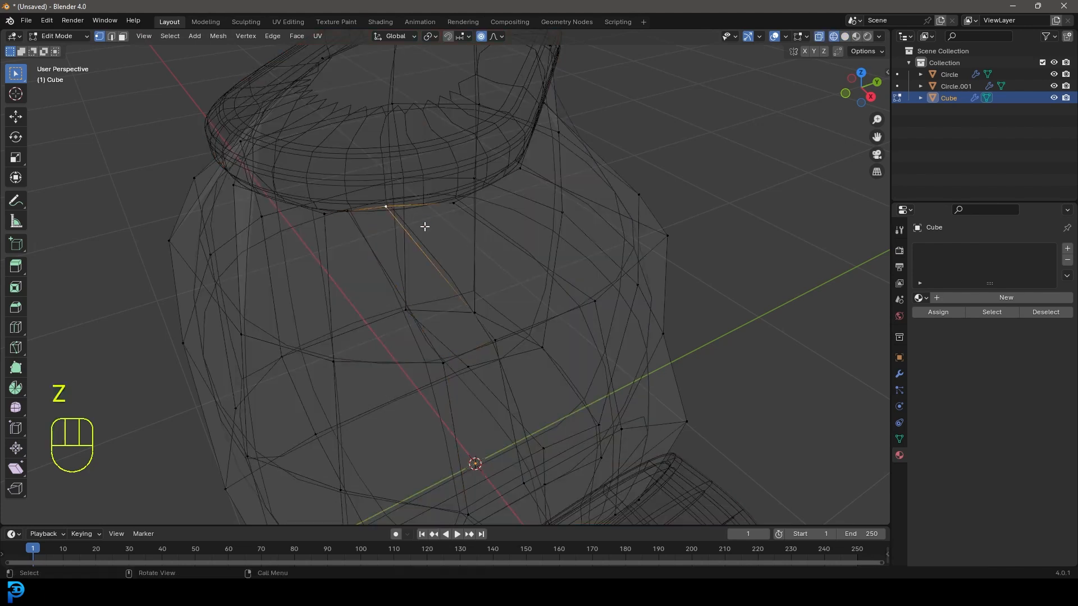
key(g)
key(g)
click(337, 219)
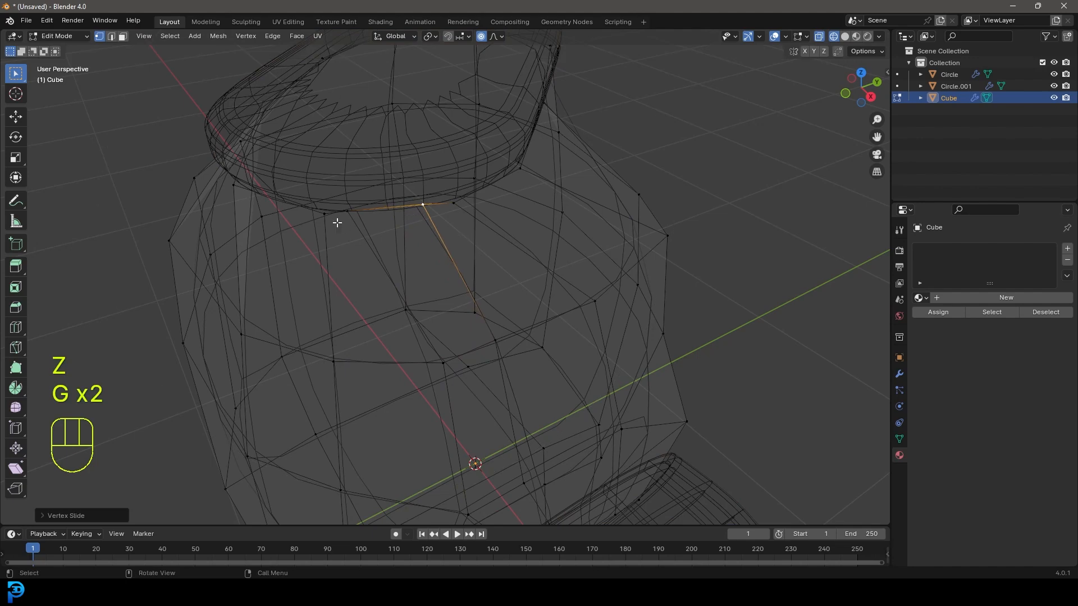
middle_drag(350, 272, 386, 284)
key(g)
key(g)
click(361, 274)
key(z)
- Slide the selected rim vertex and its neighbour farther along the rim to even out the spacing above the ball
middle_drag(478, 277, 348, 192)
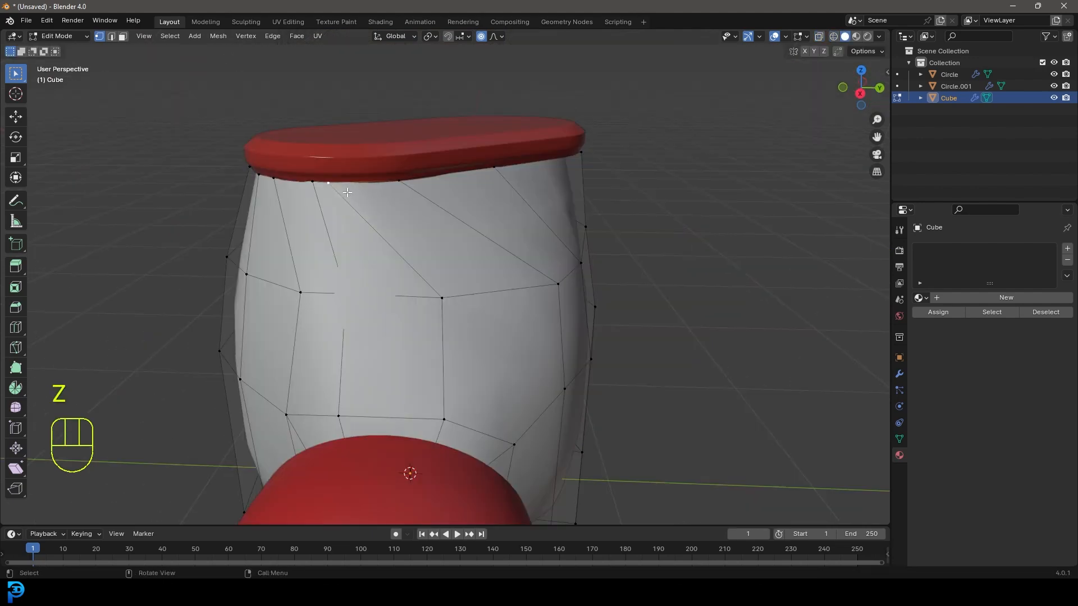
key(g)
key(g)
click(440, 229)
click(401, 183)
key(g)
key(g)
click(432, 192)
- Leave mesh editing and apply the body's Subdivision modifier
scroll(432, 191, down, 2)
middle_drag(431, 191, 530, 252)
key(Tab)
key(KP_7)
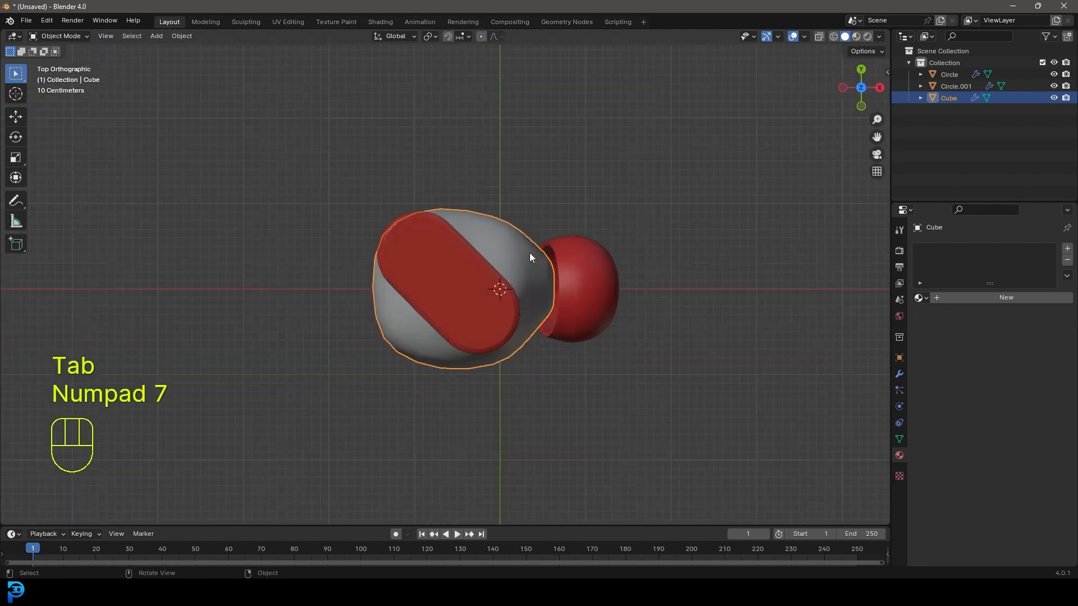
click(900, 374)
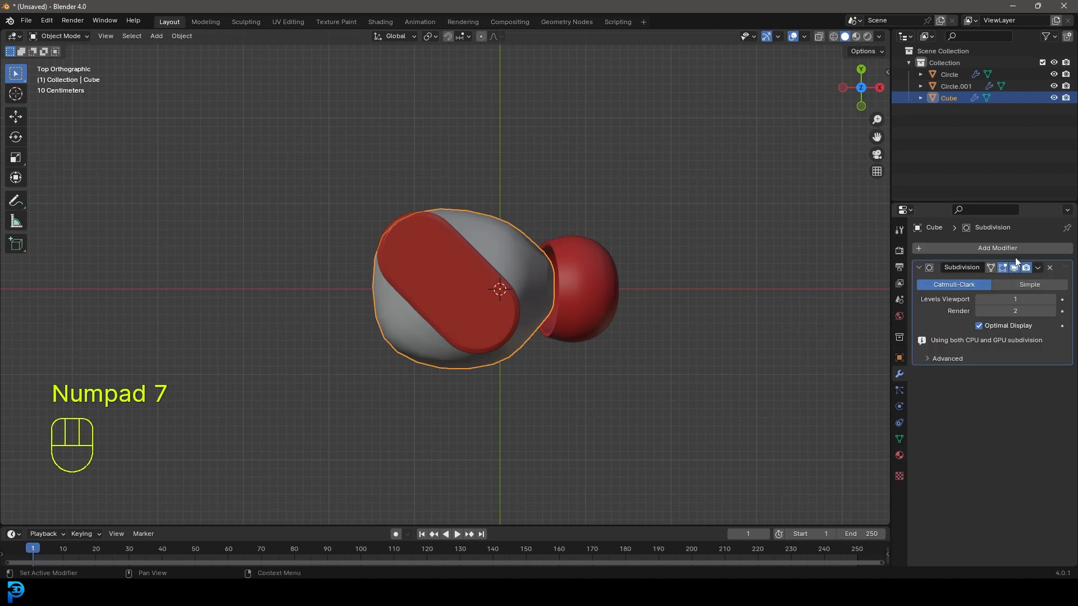
click(1038, 267)
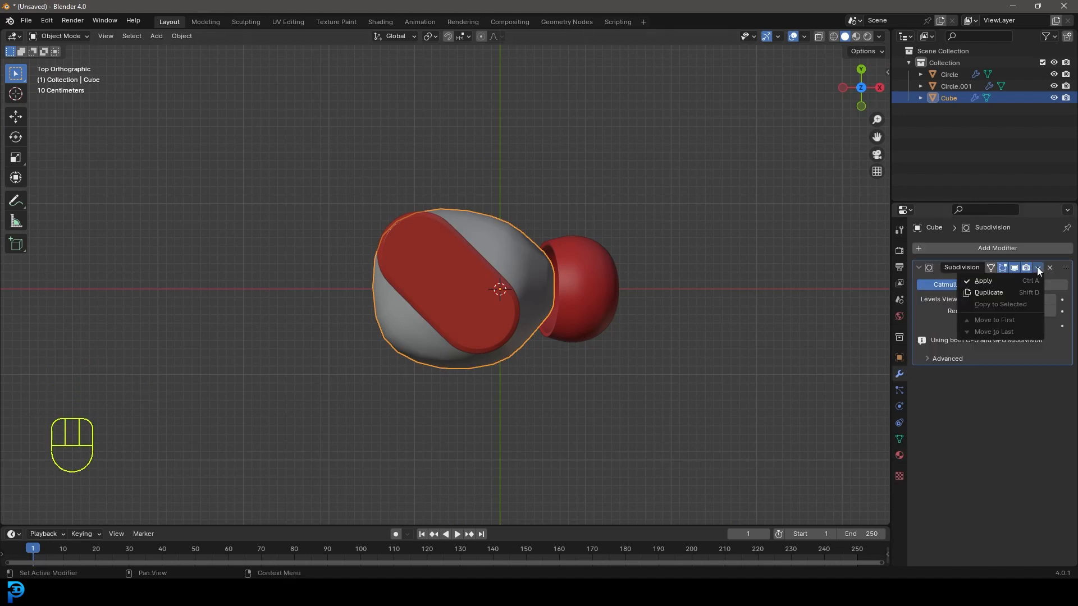
click(1001, 282)
- Select the body's entire mesh, even it out with the Smooth tool, and return to Object Mode
key(Tab)
middle_drag(557, 275, 556, 200)
key(a)
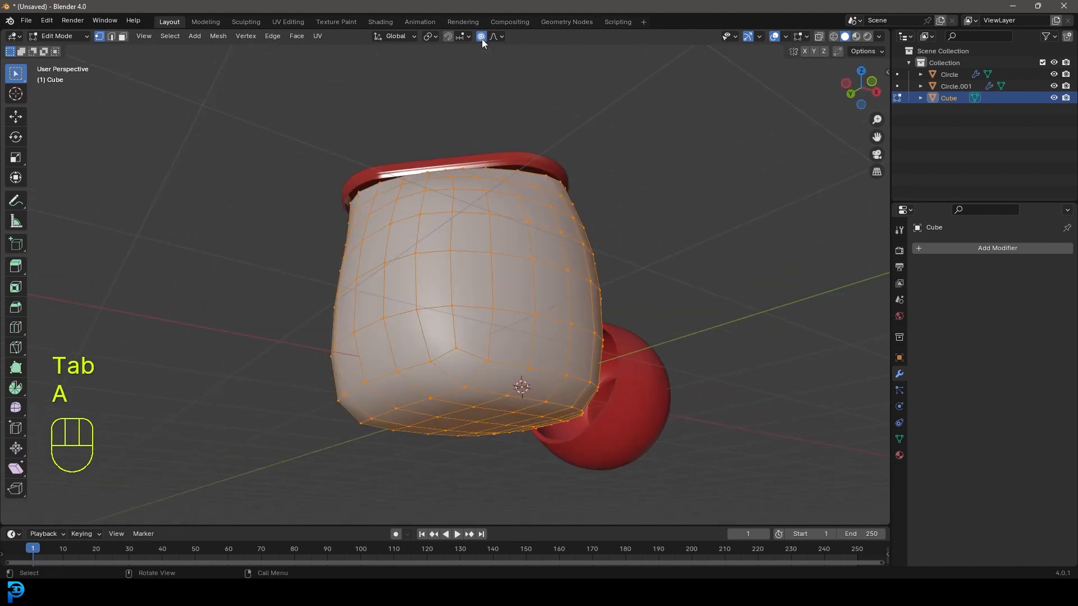
click(16, 408)
drag(533, 354, 650, 388)
middle_drag(652, 388, 503, 396)
key(Tab)
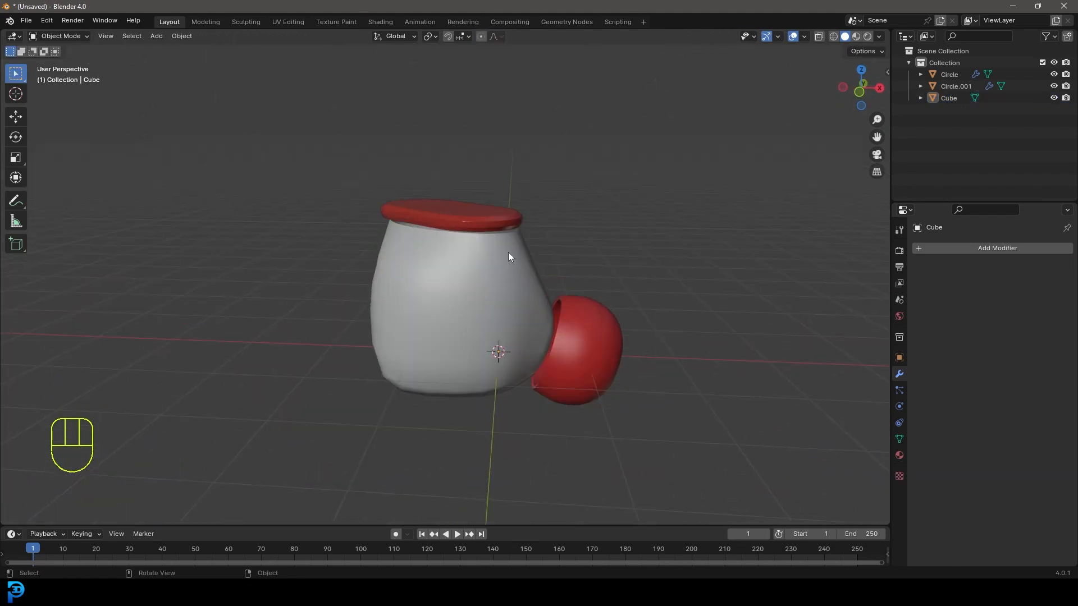
- Assign the existing red1 material to the body and clear the selection
click(507, 252)
click(900, 455)
click(919, 298)
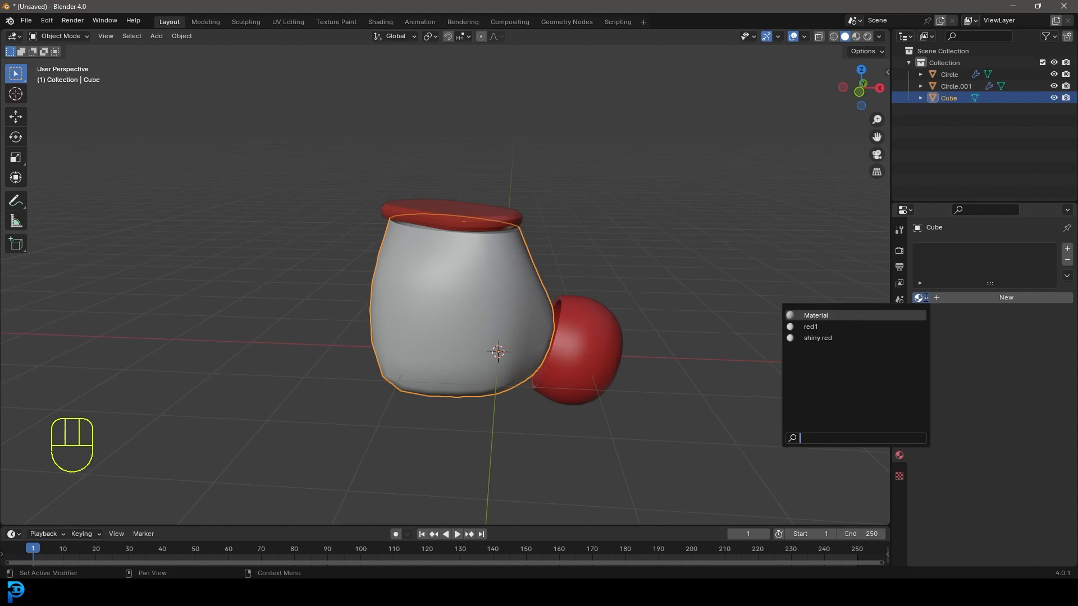
click(870, 327)
key(alt+a)
- Edit the body in top view and move the exposed rim vertex on one straight side under the oval with proportional editing
middle_drag(565, 296, 468, 266)
click(466, 248)
key(Tab)
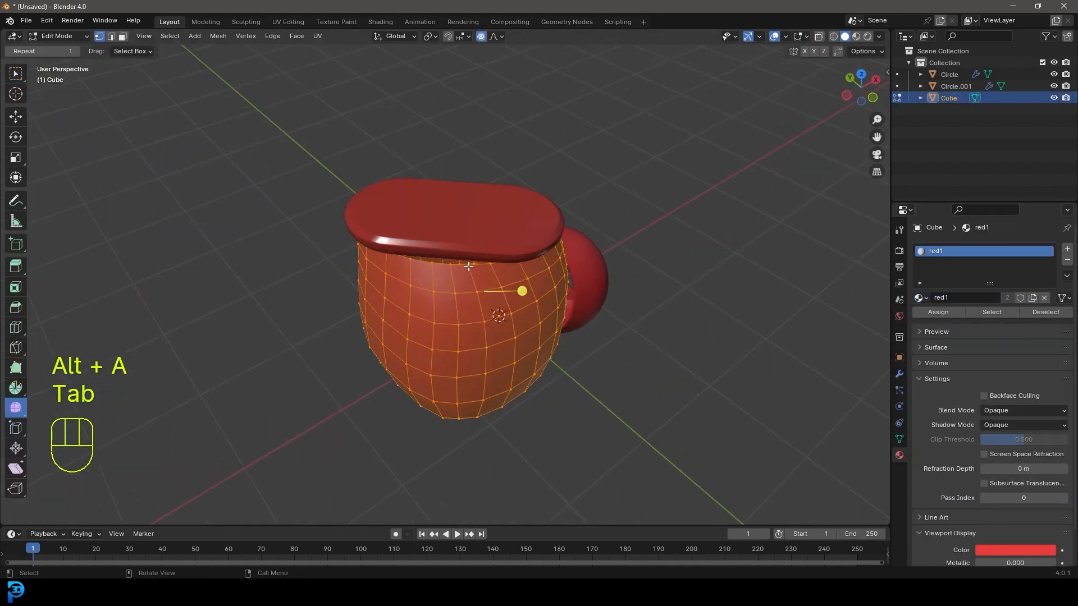
key(KP_7)
scroll(458, 276, up, 3)
click(393, 360)
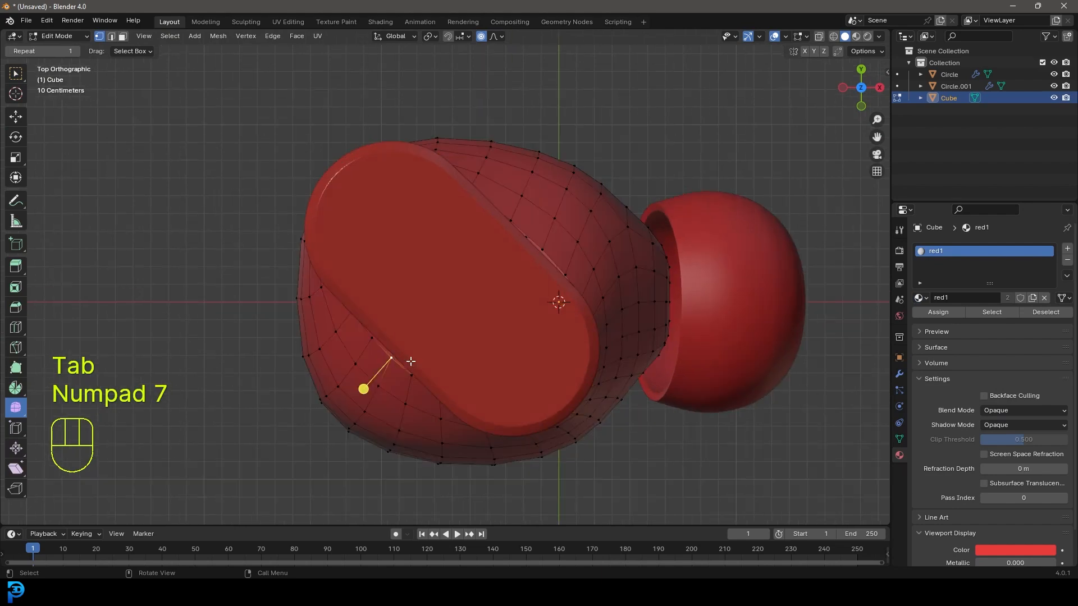
shift+middle_drag(409, 362, 414, 351)
scroll(414, 351, up, 1)
scroll(405, 357, up, 2)
key(g)
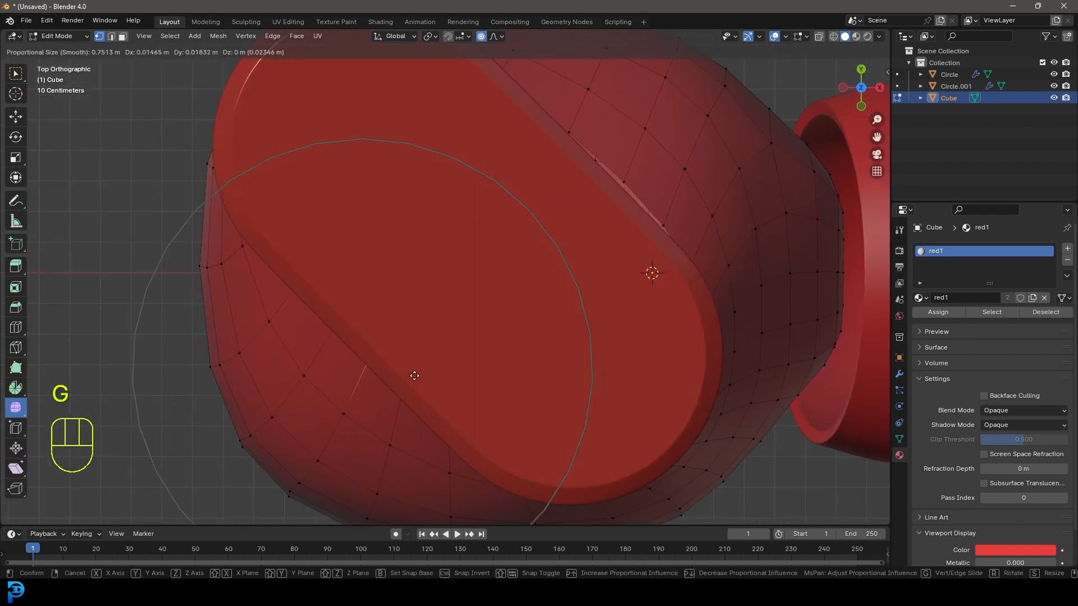
click(414, 378)
- Move the rim vertex at the gap on the oval's opposite straight side to tuck the rim against the oval
shift+middle_drag(558, 240, 517, 327)
click(609, 240)
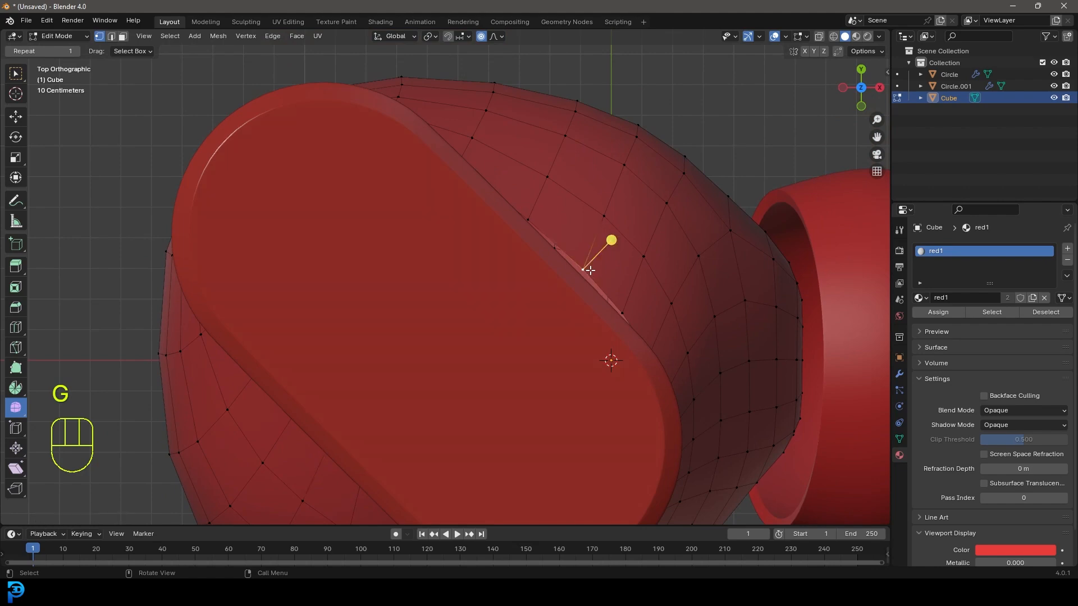
key(g)
click(641, 294)
- In wireframe, move two inner rim vertices at the oval's far rounded end outward toward its outline with proportional editing
shift+middle_drag(334, 179, 428, 274)
key(z)
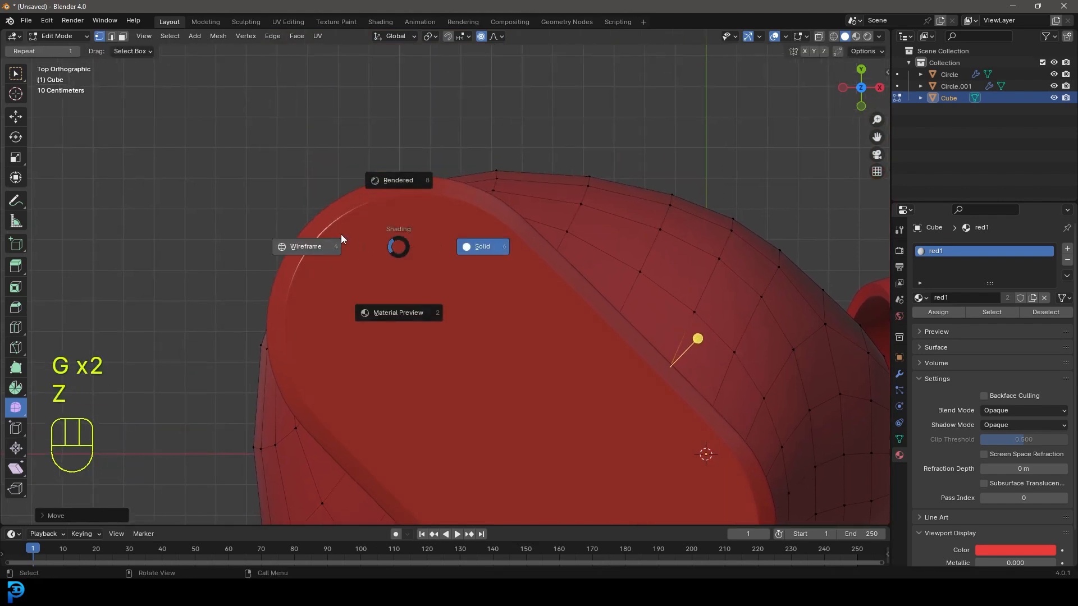
click(337, 236)
click(403, 212)
key(g)
scroll(450, 232, down, 2)
click(450, 231)
click(313, 275)
key(g)
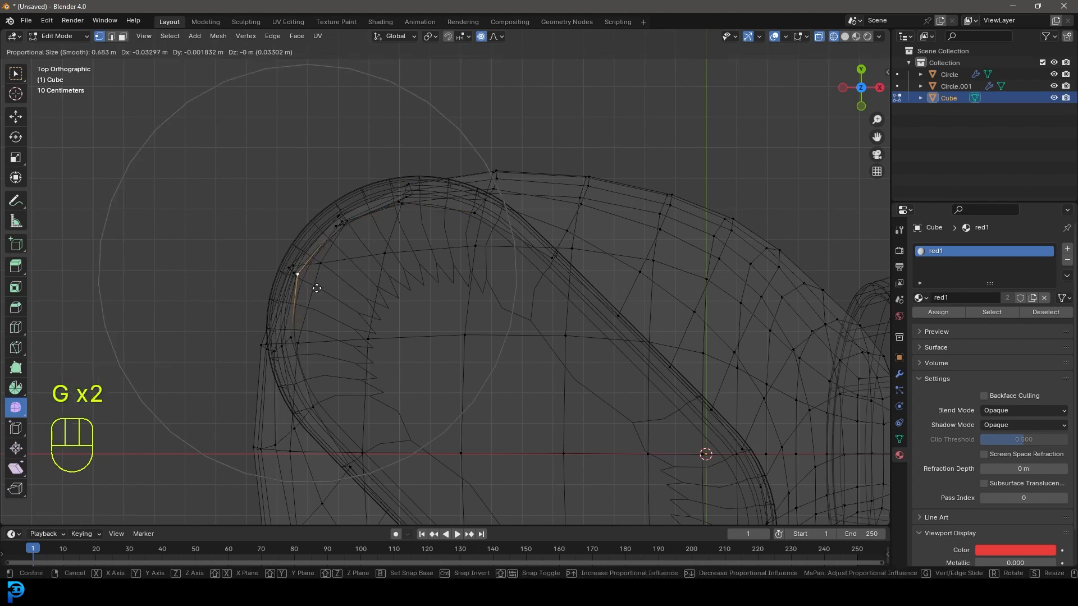
click(311, 288)
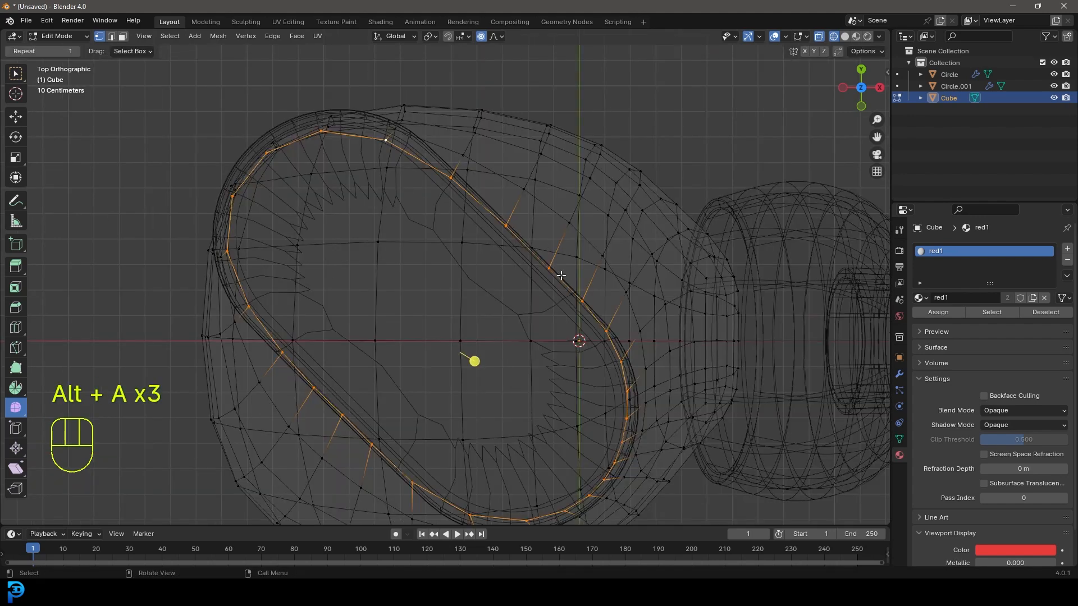
shift+middle_drag(384, 240, 471, 364)
scroll(466, 360, up, 2)
click(395, 246)
key(g)
right_click(435, 259)
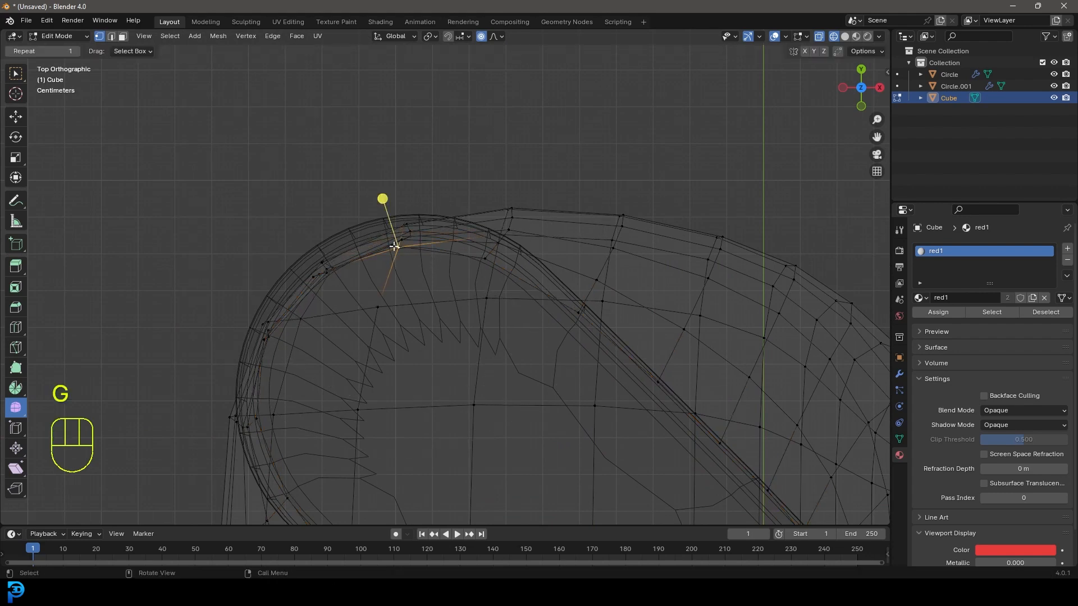
- Move two more rim vertices at the oval's rounded end out toward its outline with proportional editing
key(g)
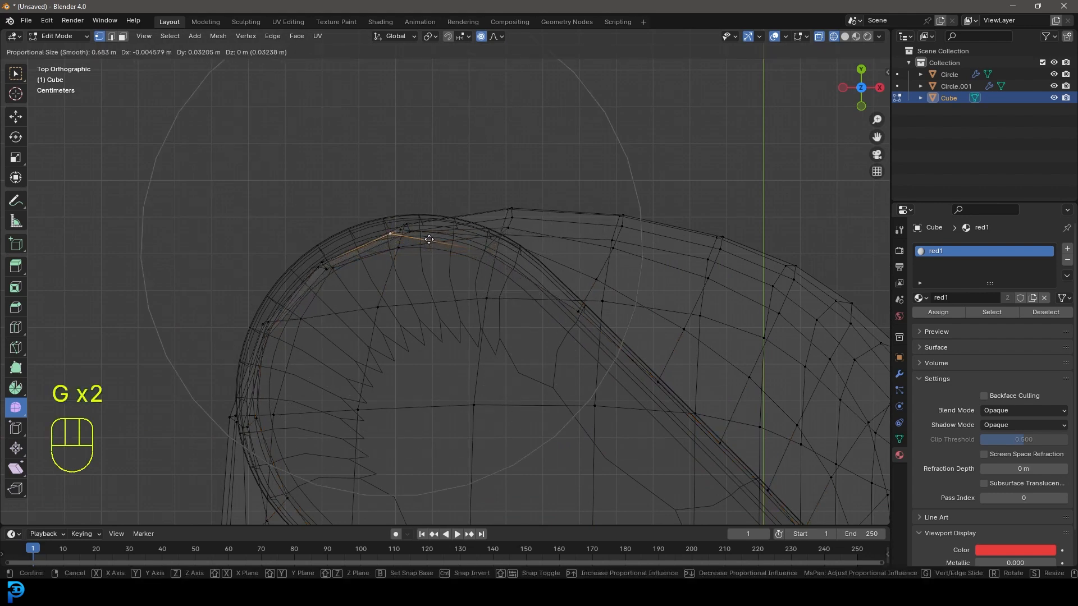
click(430, 239)
key(g)
click(550, 258)
scroll(549, 257, down, 5)
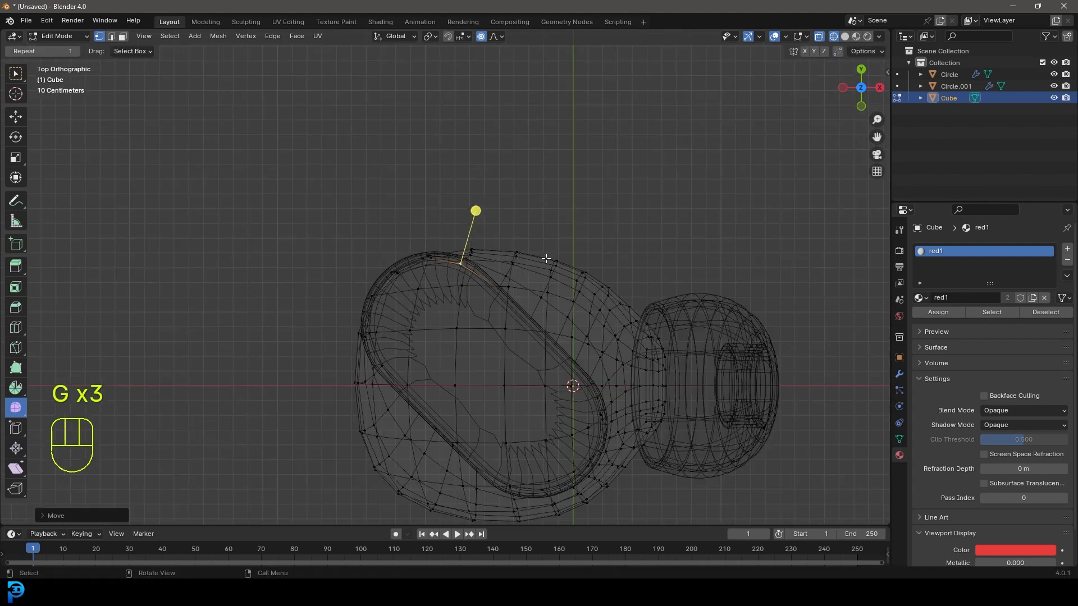
- In solid shading, select the body's whole top rim loop and extrude it slightly inward beneath the oval
key(z)
click(684, 278)
middle_drag(684, 278, 584, 250)
scroll(561, 275, up, 4)
middle_drag(542, 299, 514, 319)
scroll(514, 319, up, 2)
key(alt+a)
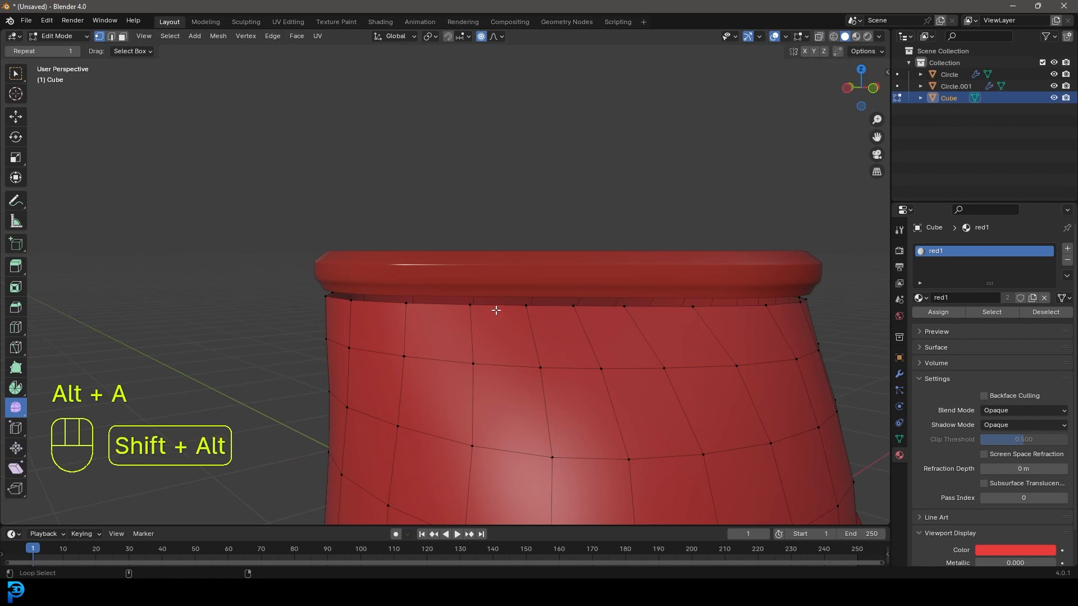
alt+shift+click(496, 310)
middle_drag(590, 320, 526, 328)
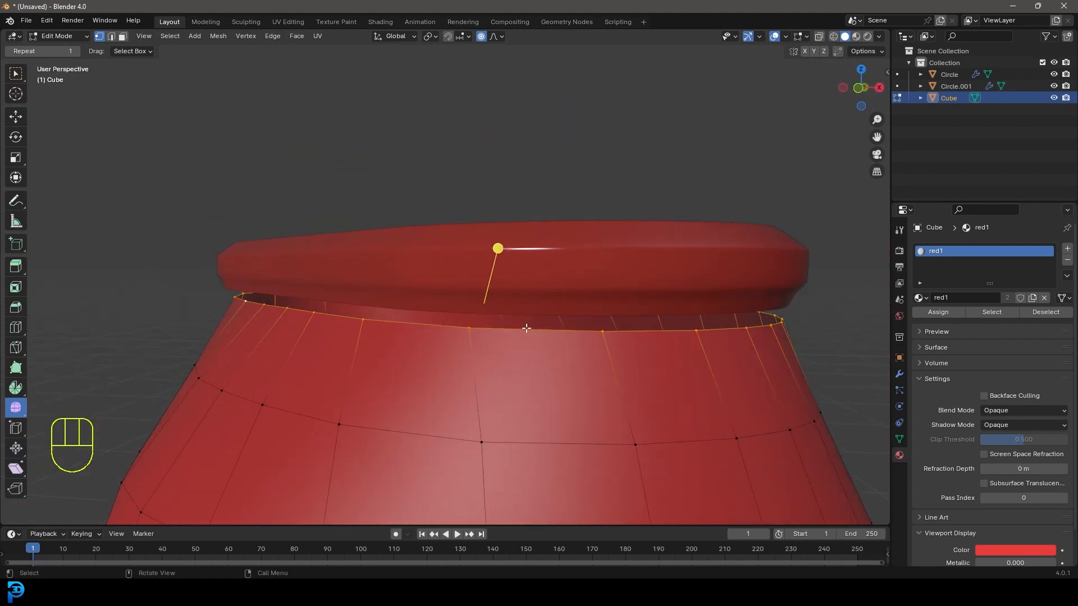
key(e)
key(s)
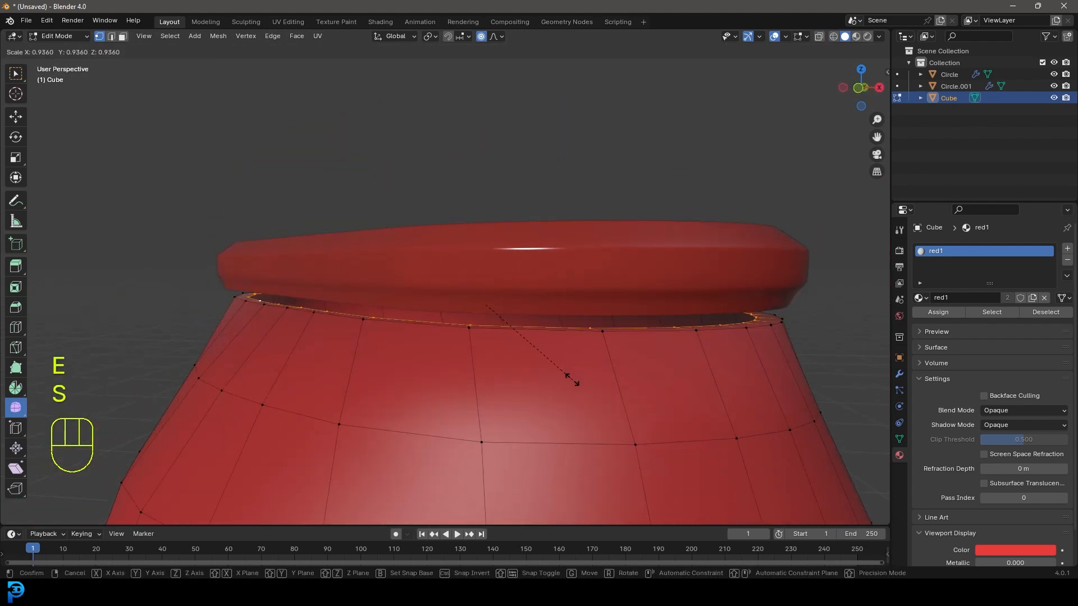
click(569, 375)
- Raise the extruded rim loop along Z against the oval's underside with a small proportional size and scale it up to about 1.07
key(g)
key(z)
scroll(568, 371, up, 15)
scroll(567, 365, up, 4)
click(566, 357)
scroll(562, 357, down, 5)
middle_drag(558, 357, 606, 356)
key(s)
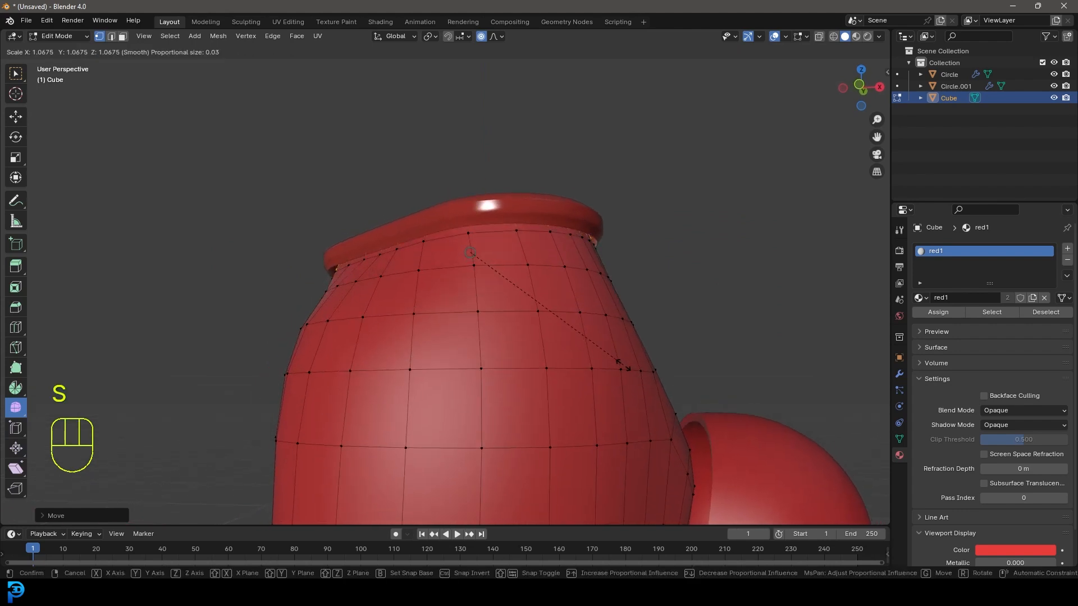
click(621, 365)
middle_drag(621, 365, 594, 353)
key(Tab)
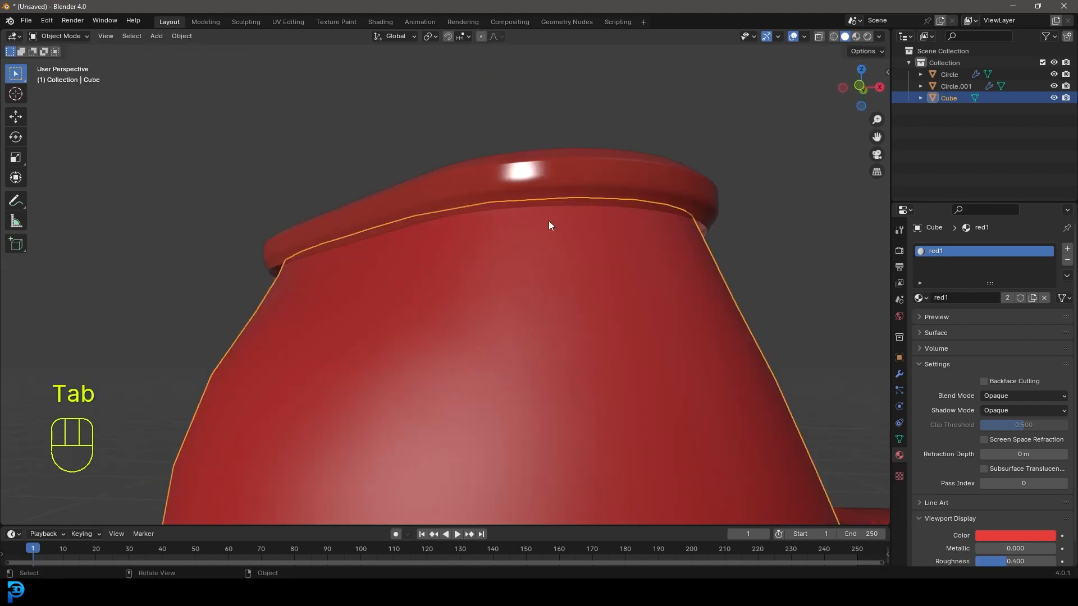
- Edit the oval piece, extrude its lower edge loop inward to a scale of about 0.93, and leave editing with the selection cleared
click(574, 175)
key(Tab)
middle_drag(471, 219, 525, 181)
scroll(685, 300, up, 3)
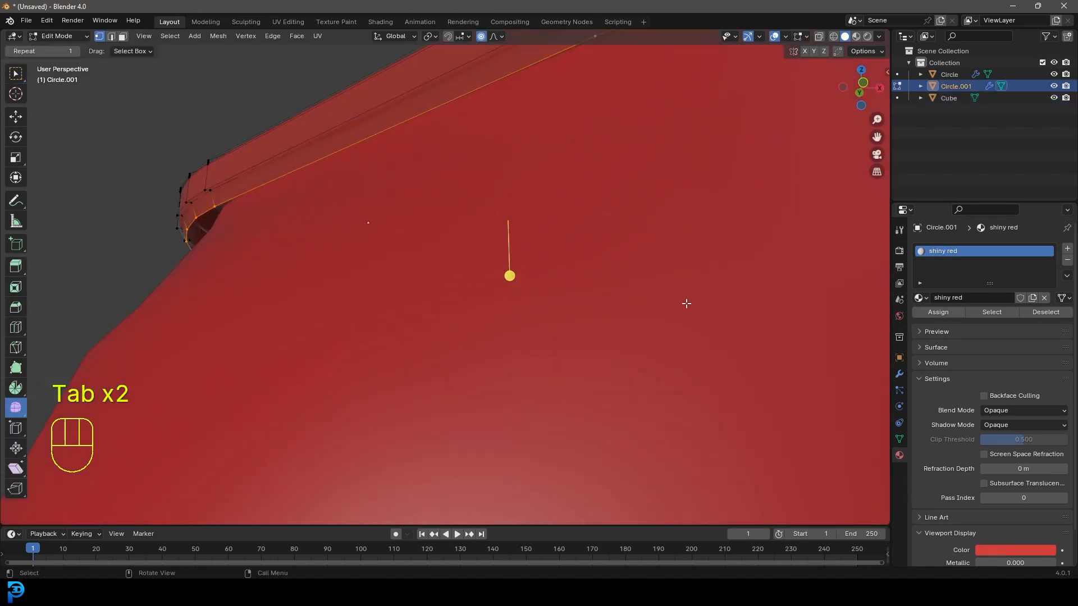
key(e)
key(s)
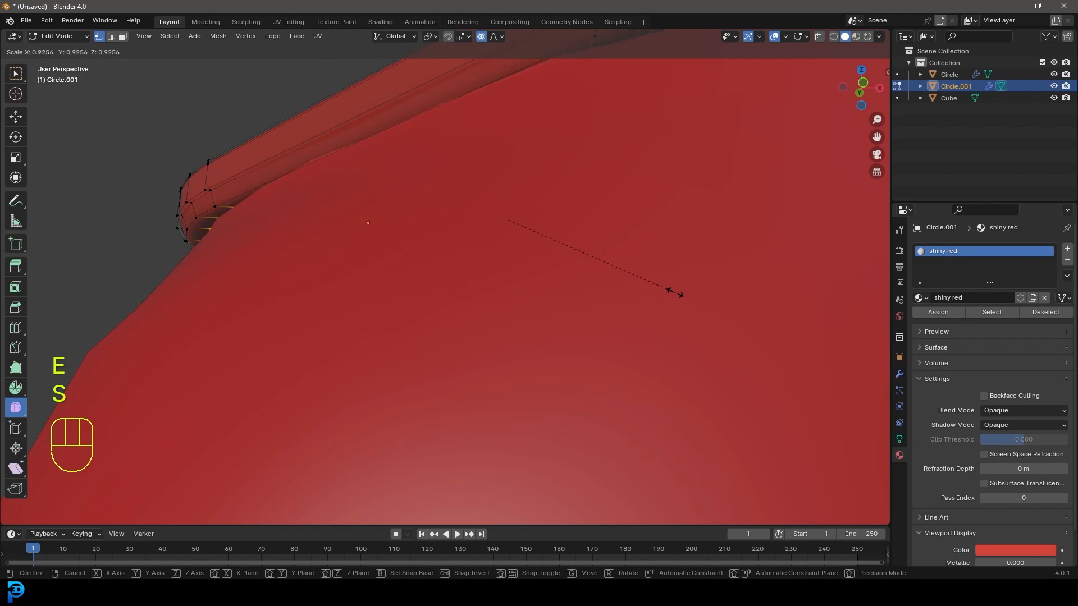
click(676, 295)
key(Tab)
click(251, 230)
middle_drag(251, 230, 254, 232)
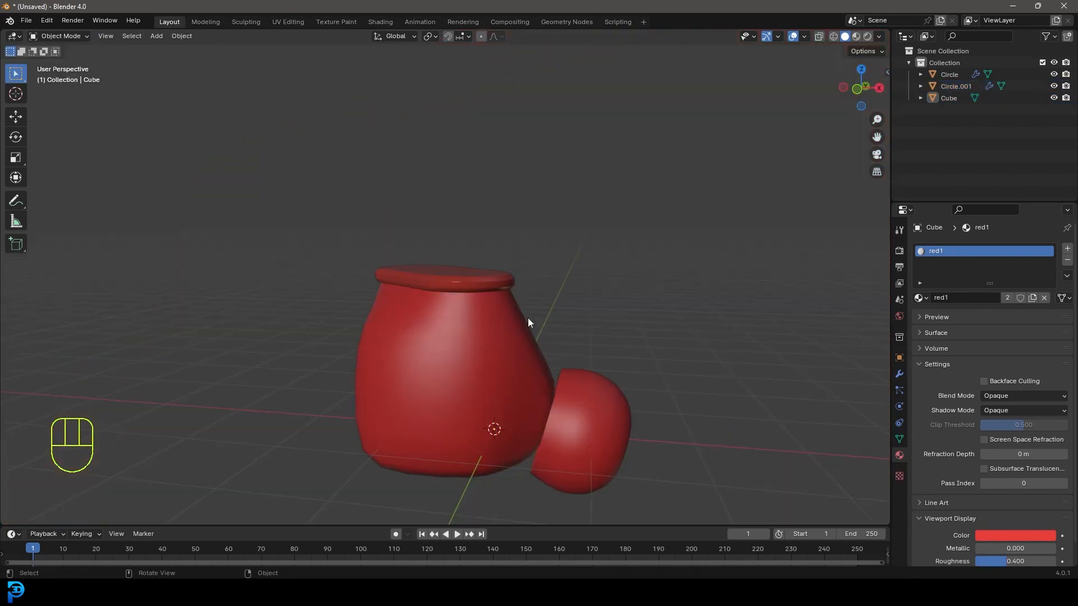
- In front view, add a cylinder inside the body's mesh and disable proportional editing
key(KP_1)
shift+middle_drag(528, 318, 513, 301)
scroll(507, 291, up, 2)
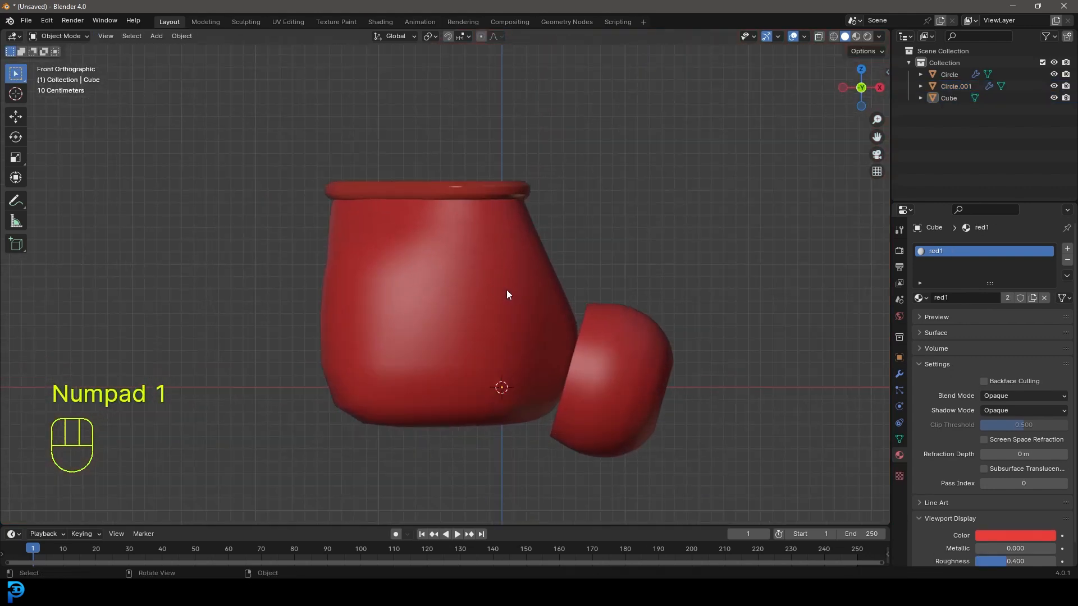
click(527, 242)
key(Tab)
scroll(486, 223, up, 1)
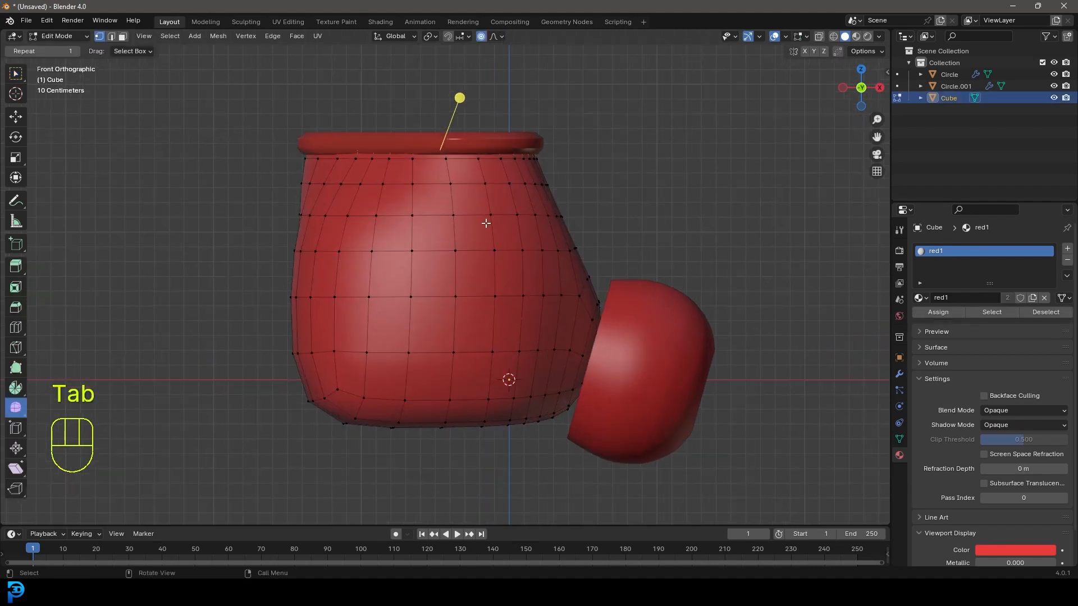
key(shift+a)
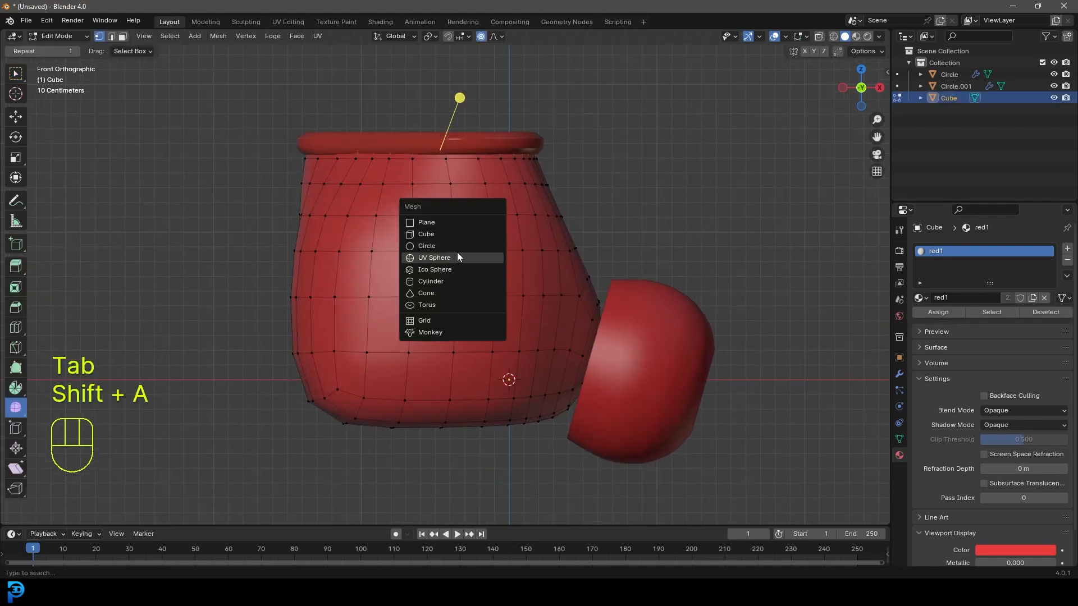
click(436, 282)
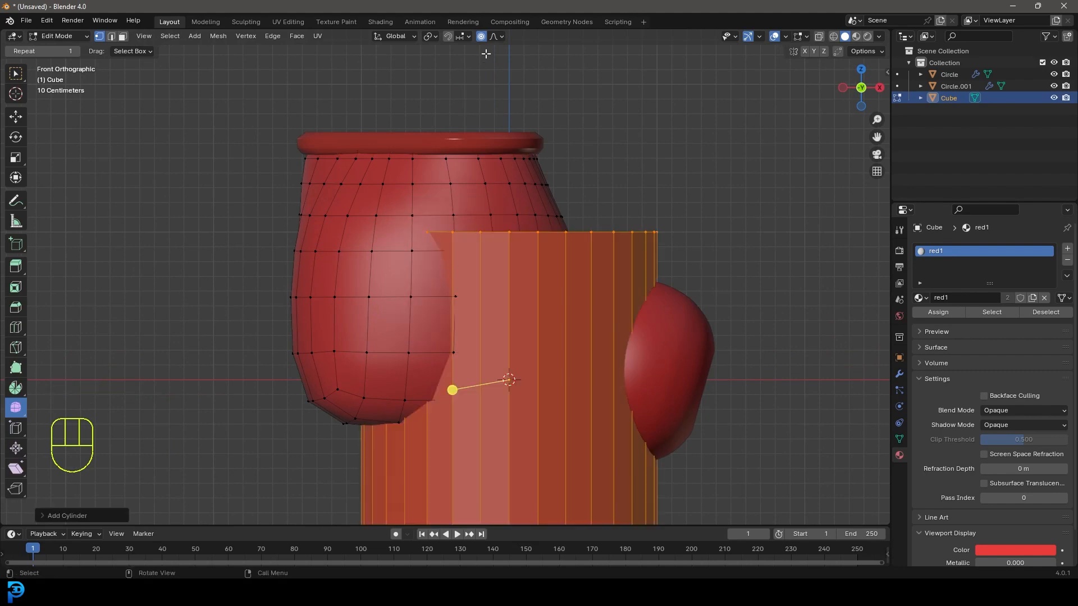
click(496, 39)
- Delete the cylinder's top and bottom cap faces to leave an open tube
scroll(563, 147, down, 3)
middle_drag(563, 146, 539, 291)
key(alt+a)
alt+shift+click(539, 291)
key(x)
click(537, 291)
middle_drag(537, 291, 517, 418)
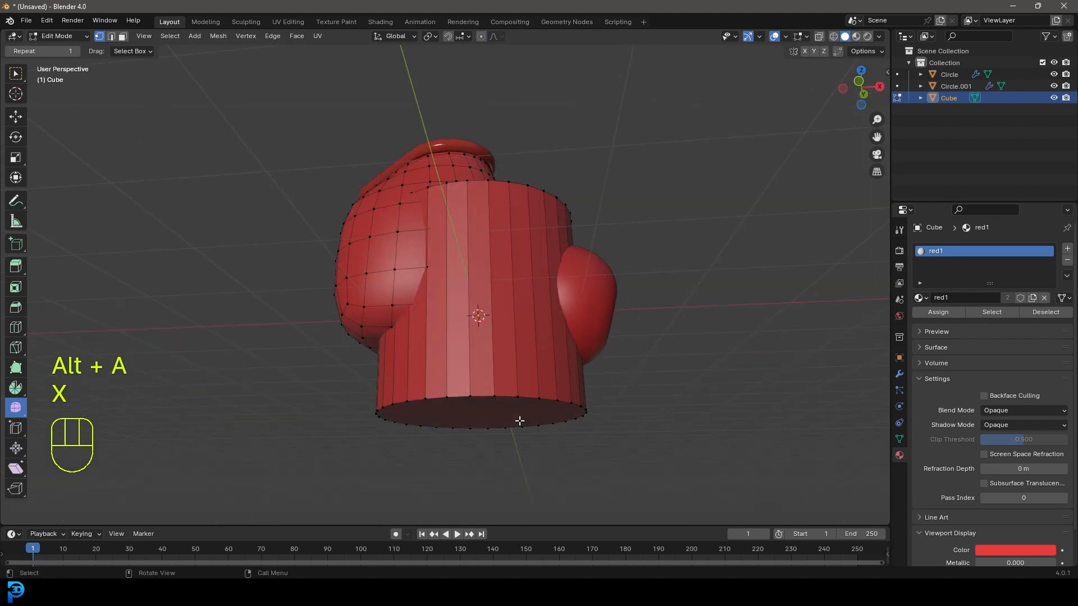
alt+shift+click(508, 396)
key(x)
click(610, 376)
- Select the whole linked tube in front view and scale it down to about 0.43
key(KP_1)
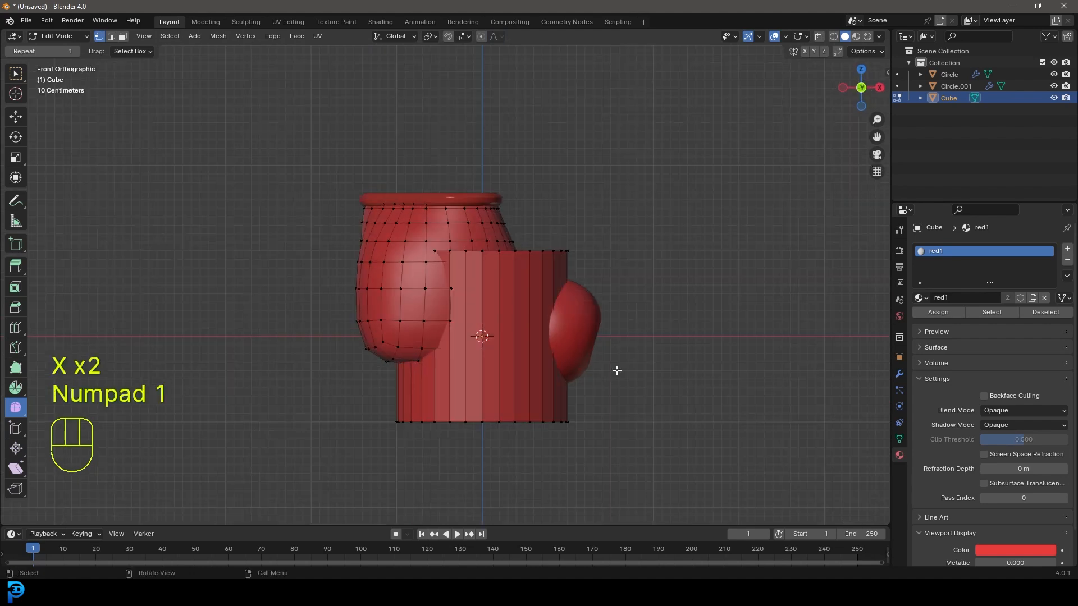
key(ctrl+l)
scroll(662, 315, up, 4)
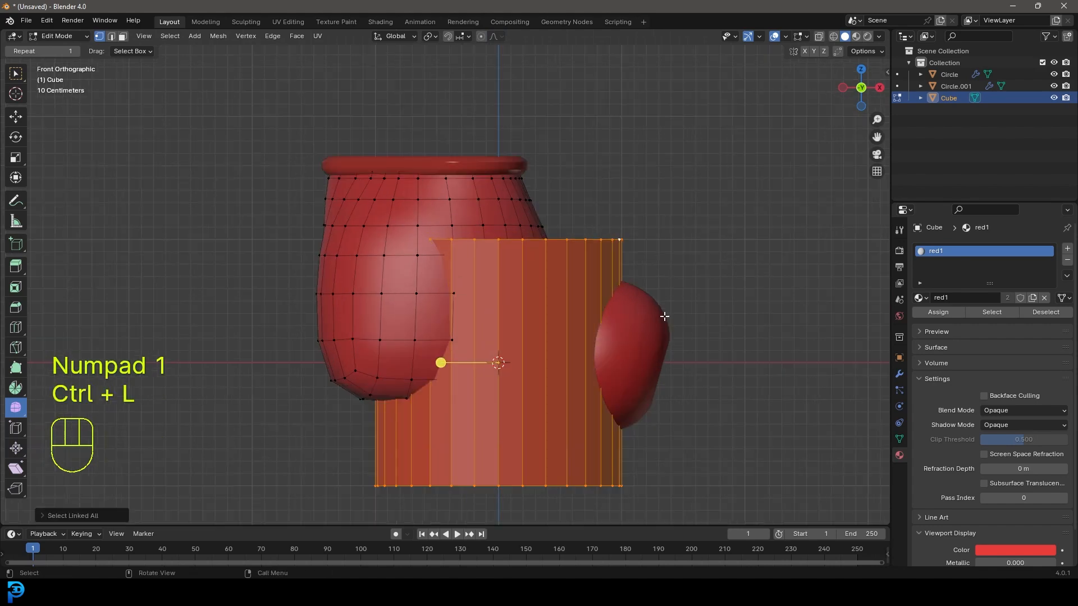
key(s)
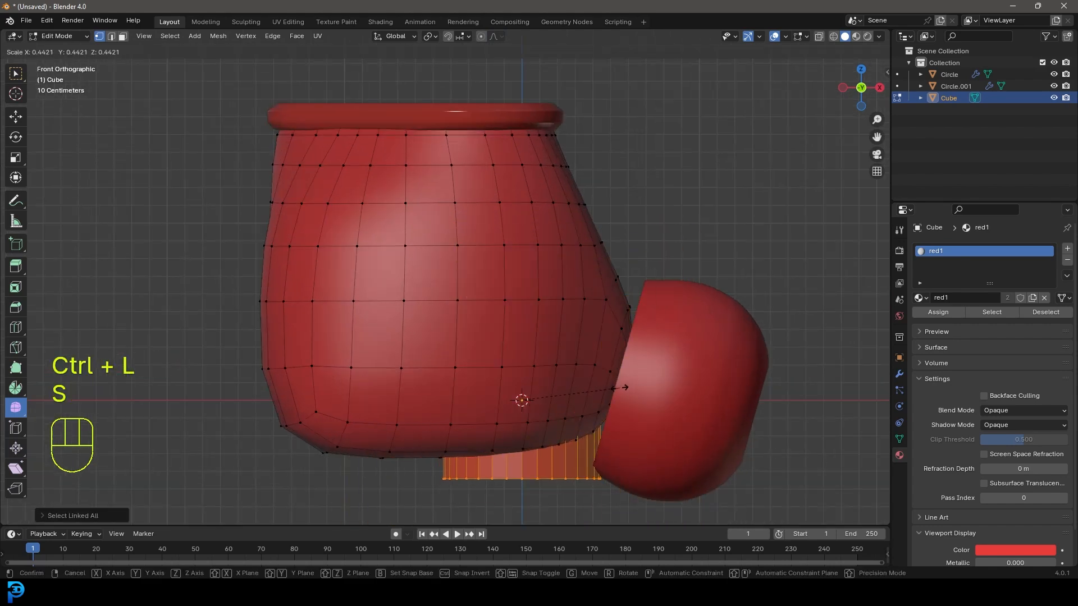
click(617, 390)
- In wireframe, rotate the tube about 105° to line it up with the tilted round piece beside the body
key(z)
mouse_move(633, 403)
shift+middle_down()
mouse_move(596, 375)
mouse_move(562, 376)
shift+middle_up()
click(564, 375)
key(r)
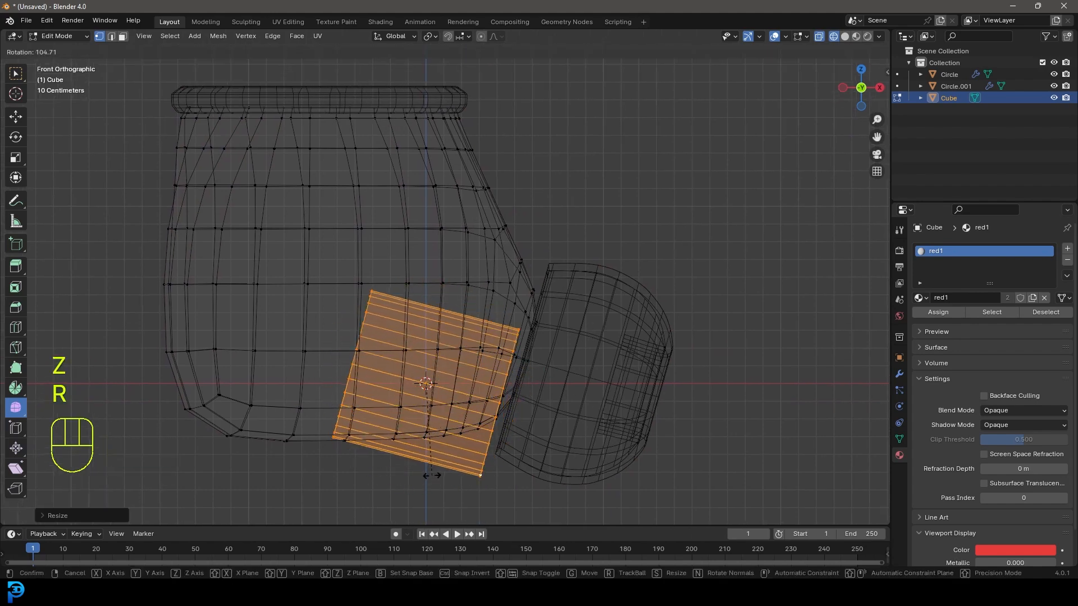
click(433, 476)
- Move and shrink the tube so it bridges the body's lower side and the round piece
key(g)
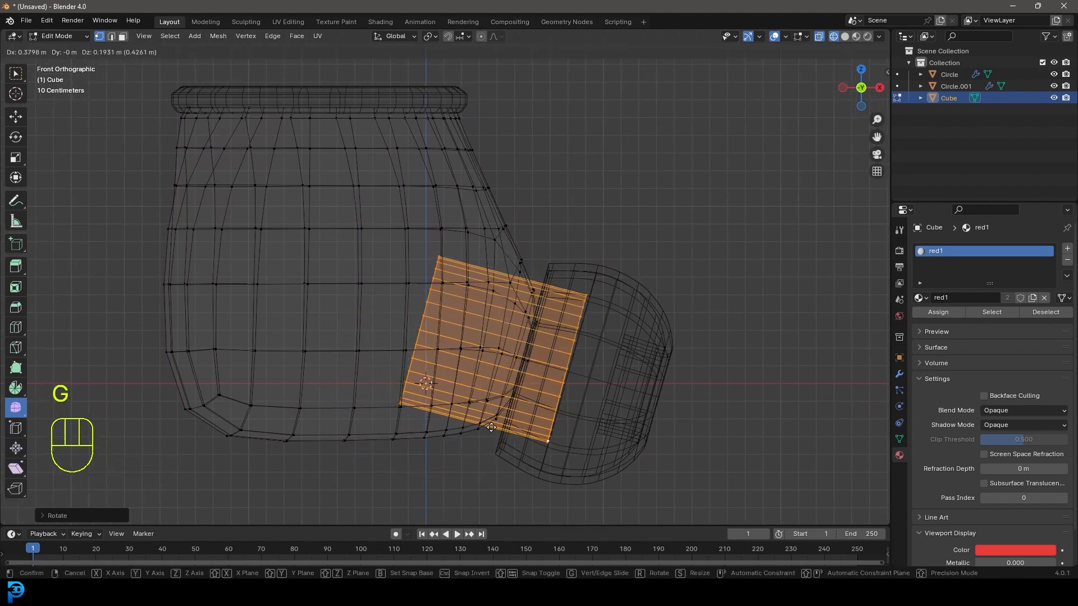
click(538, 443)
key(s)
click(608, 422)
key(g)
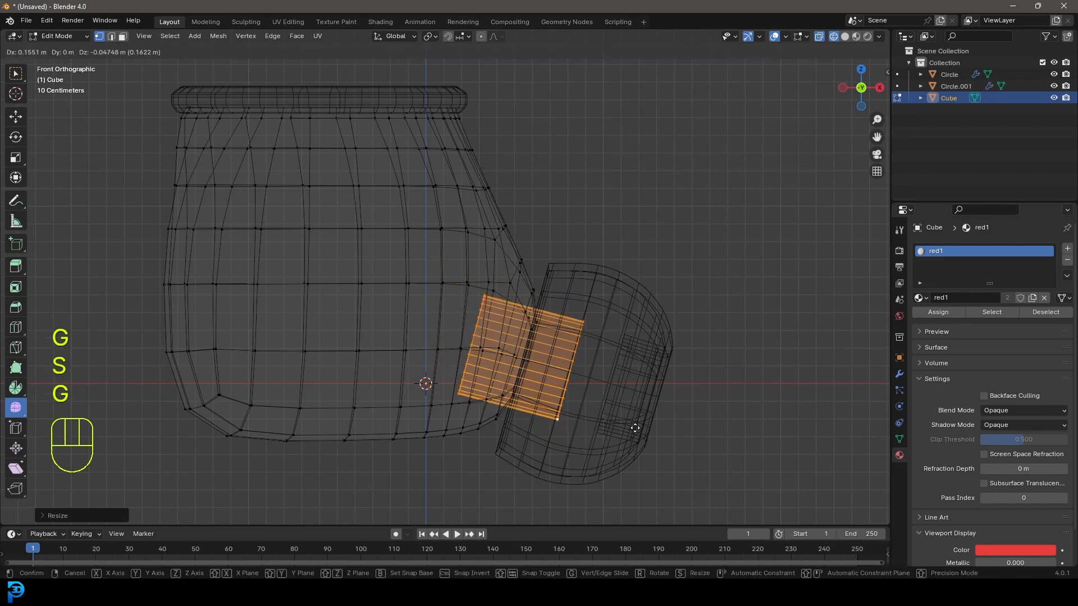
click(643, 431)
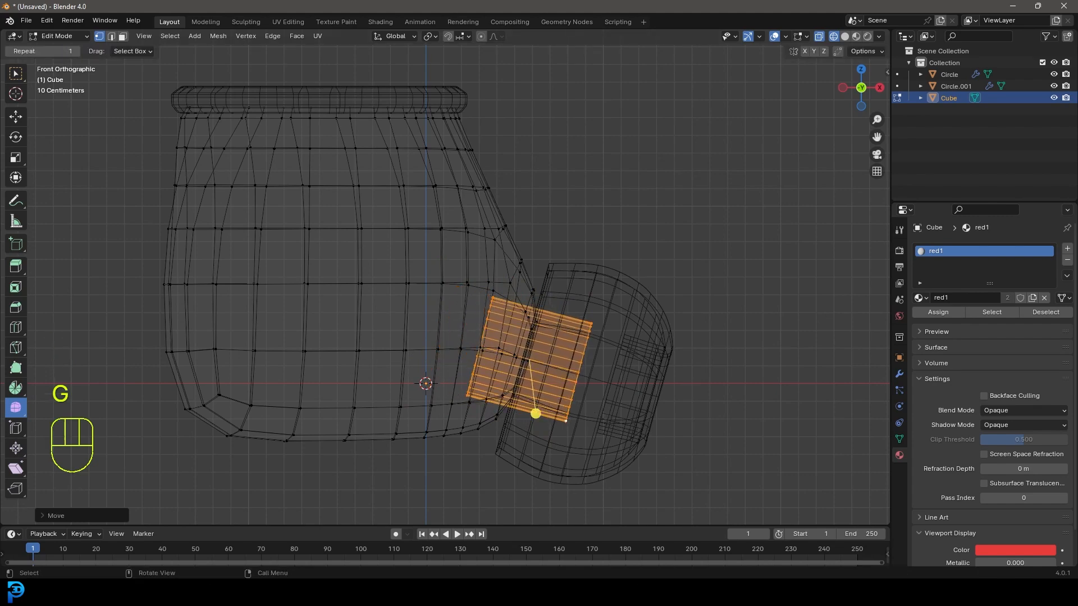
- Edit the round piece and extrude the inner edge loop of its hole about 0.22 m toward the tube
shift+middle_drag(596, 345, 569, 299)
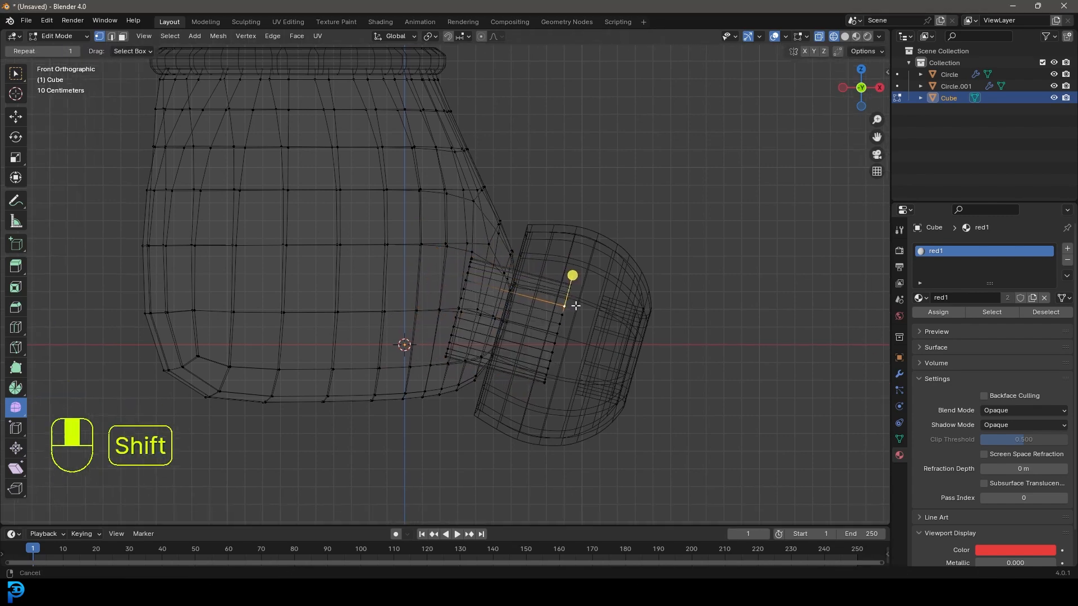
scroll(569, 299, up, 2)
key(Tab)
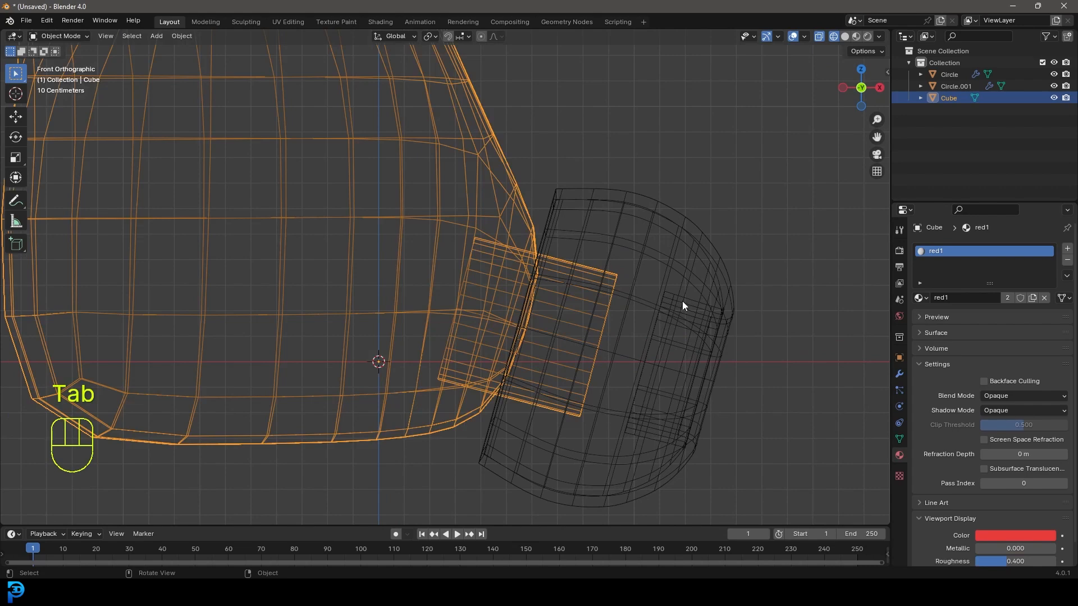
click(693, 303)
key(Tab)
scroll(674, 309, down, 4)
shift+middle_drag(657, 315, 555, 278)
scroll(533, 304, up, 4)
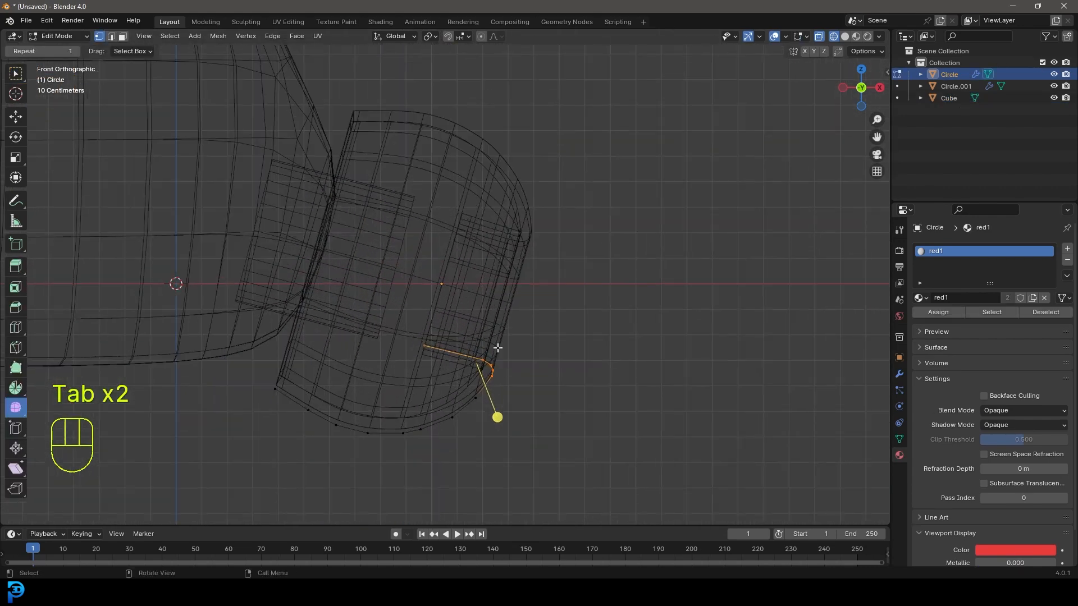
shift+middle_drag(427, 344, 481, 366)
scroll(493, 373, up, 3)
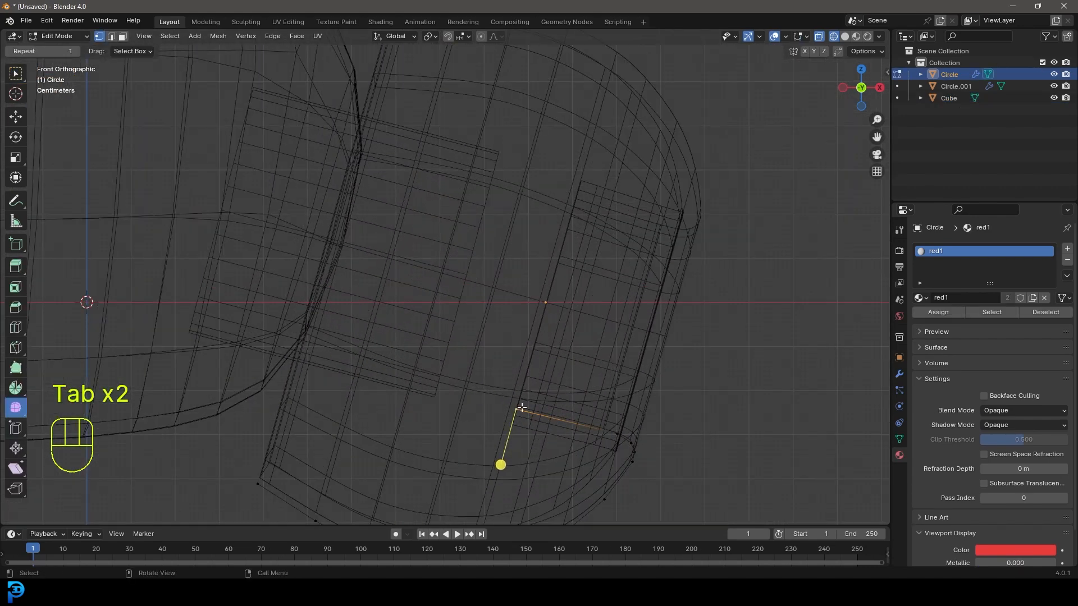
key(e)
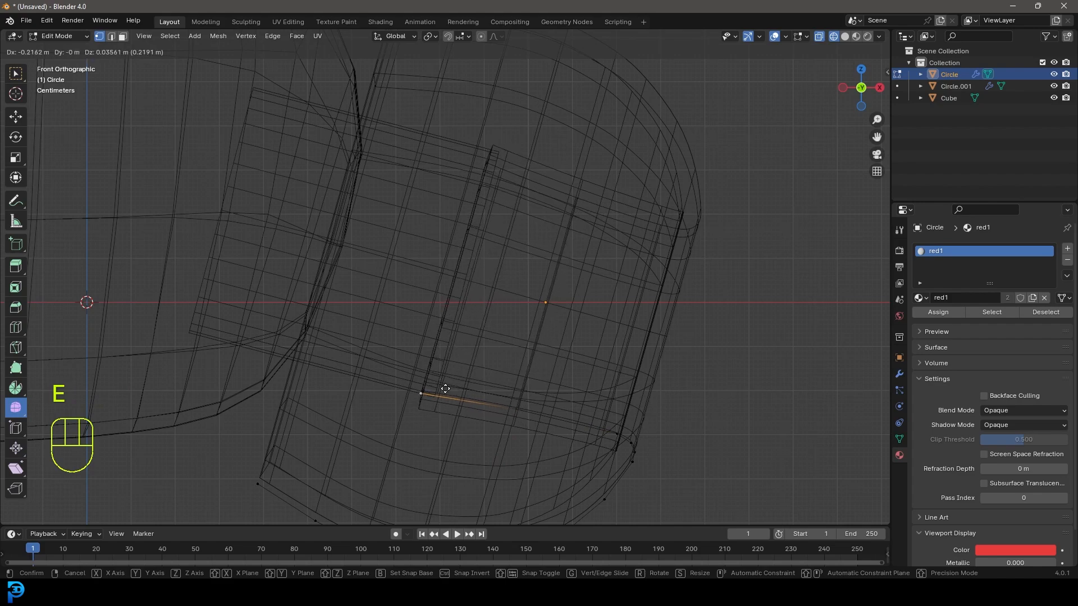
click(440, 389)
scroll(440, 390, down, 3)
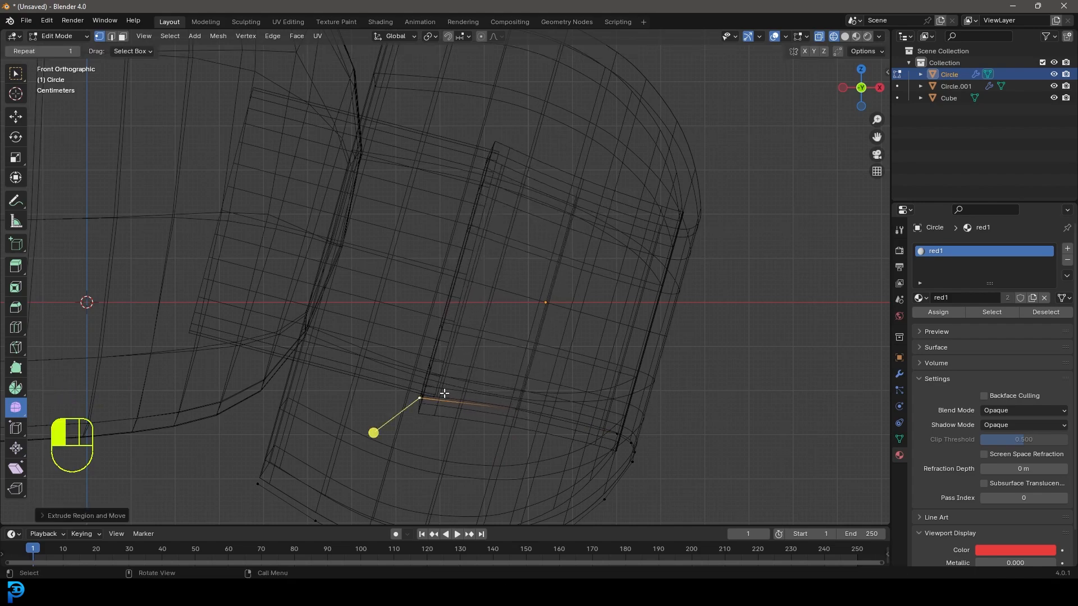
- Edit the body again, select the tube's end ring inside the round piece, and move and scale it to meet the hole
key(Tab)
click(394, 154)
key(Tab)
scroll(414, 149, down, 3)
scroll(476, 239, up, 5)
key(alt+a)
drag(512, 397, 416, 91)
key(g)
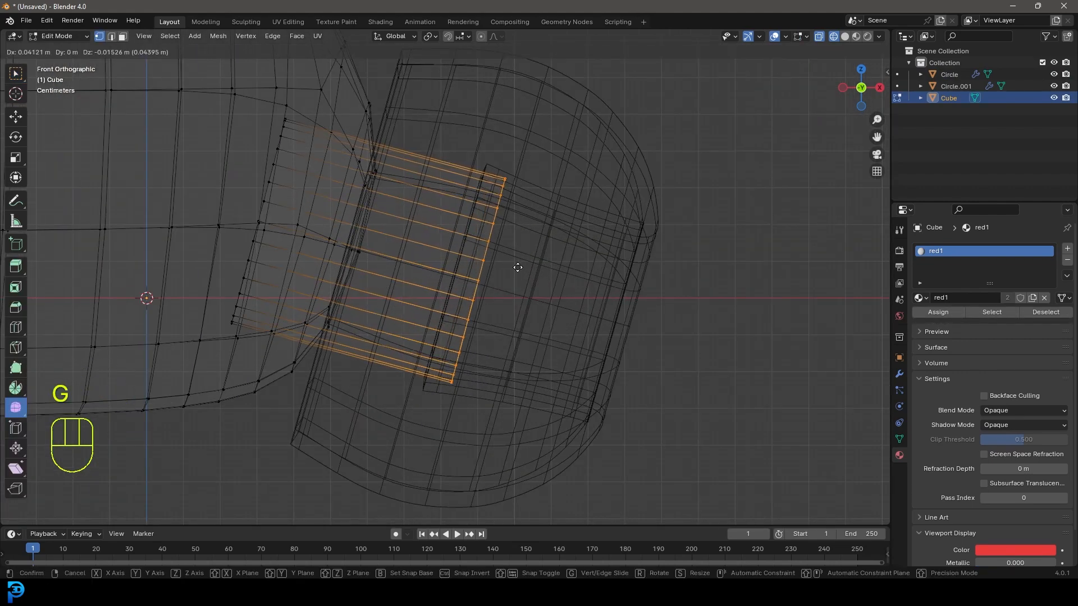
click(519, 268)
key(s)
click(568, 279)
- In solid shading, extrude the tube's end ring inward to form a flat lip inside the hole
scroll(569, 279, down, 4)
key(z)
click(578, 245)
middle_drag(578, 245, 434, 217)
scroll(416, 242, up, 8)
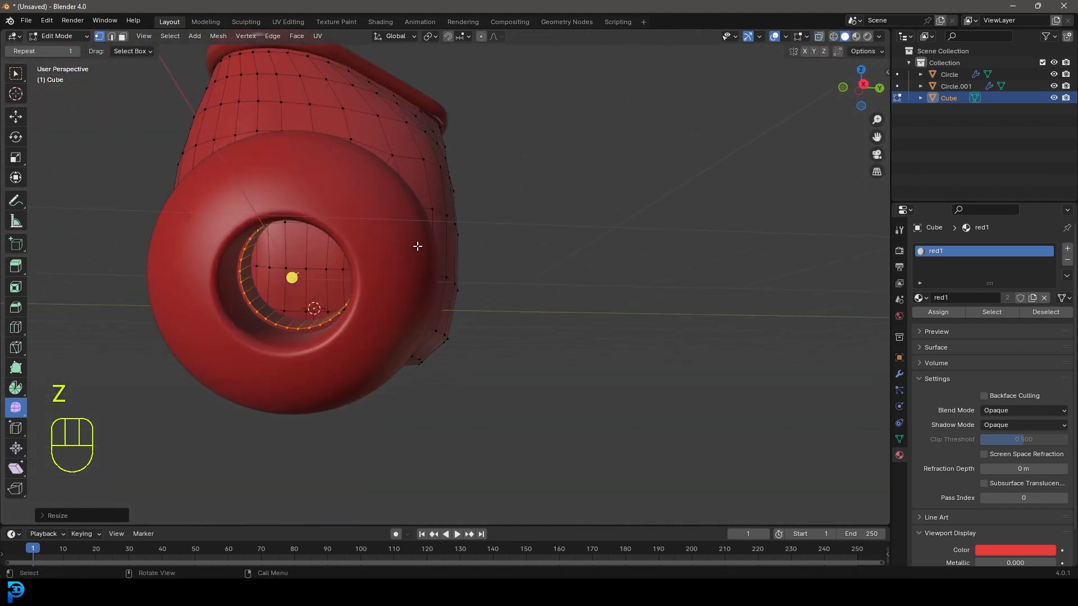
key(e)
key(s)
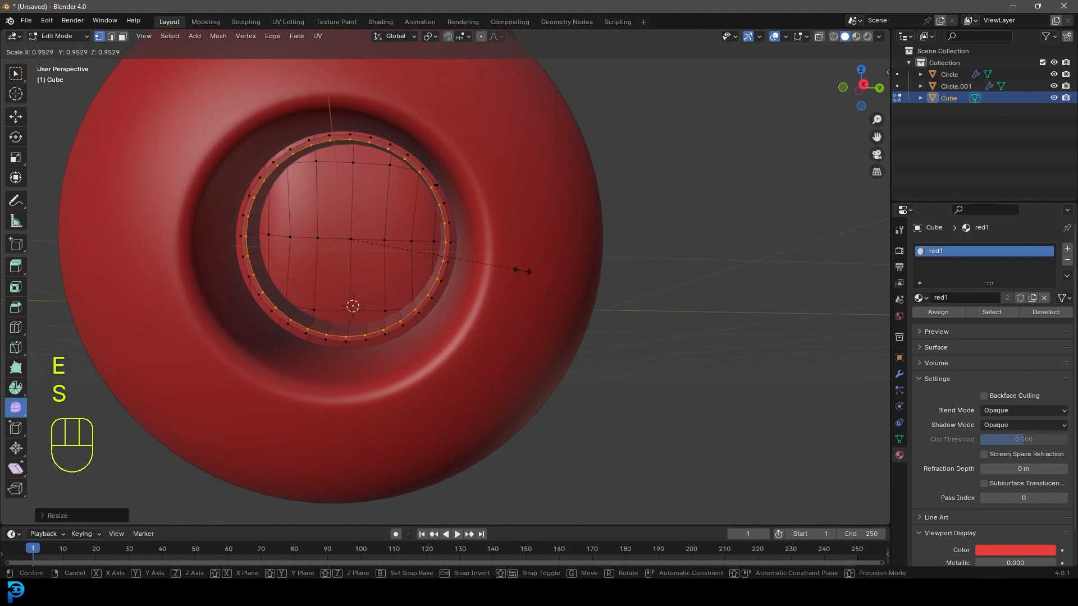
click(507, 268)
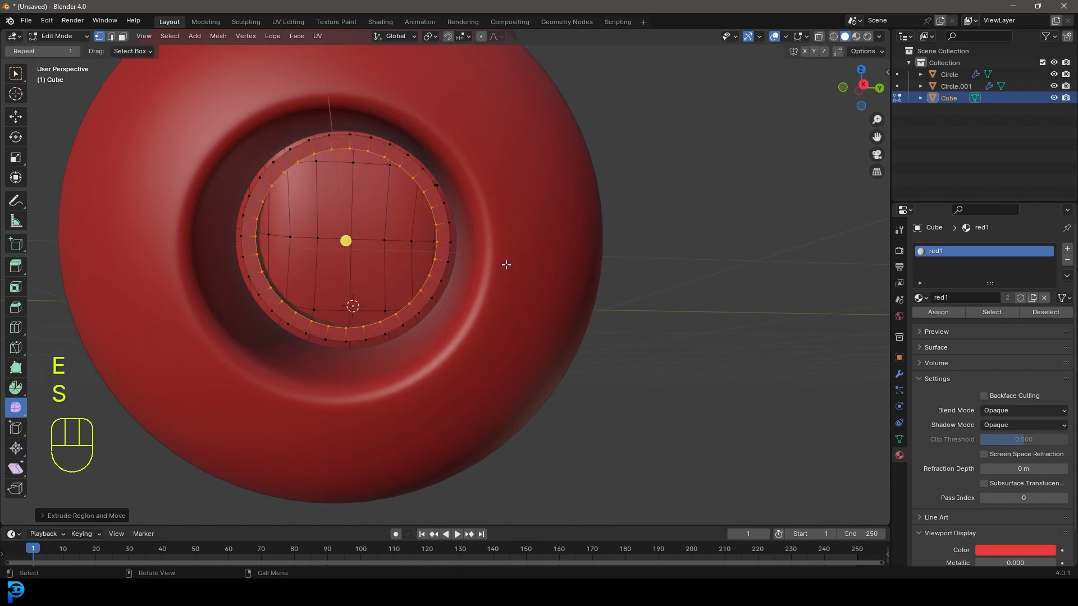
- In front wireframe view, extrude the lip's inner ring back through the tube toward the body and enlarge it
key(KP_1)
key(z)
key(e)
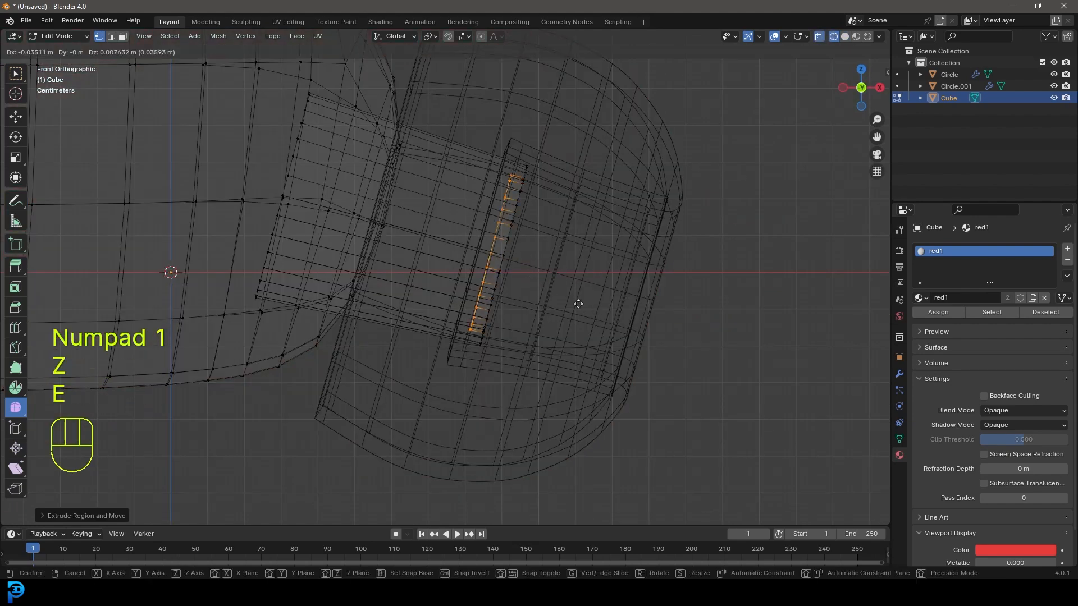
click(435, 260)
key(s)
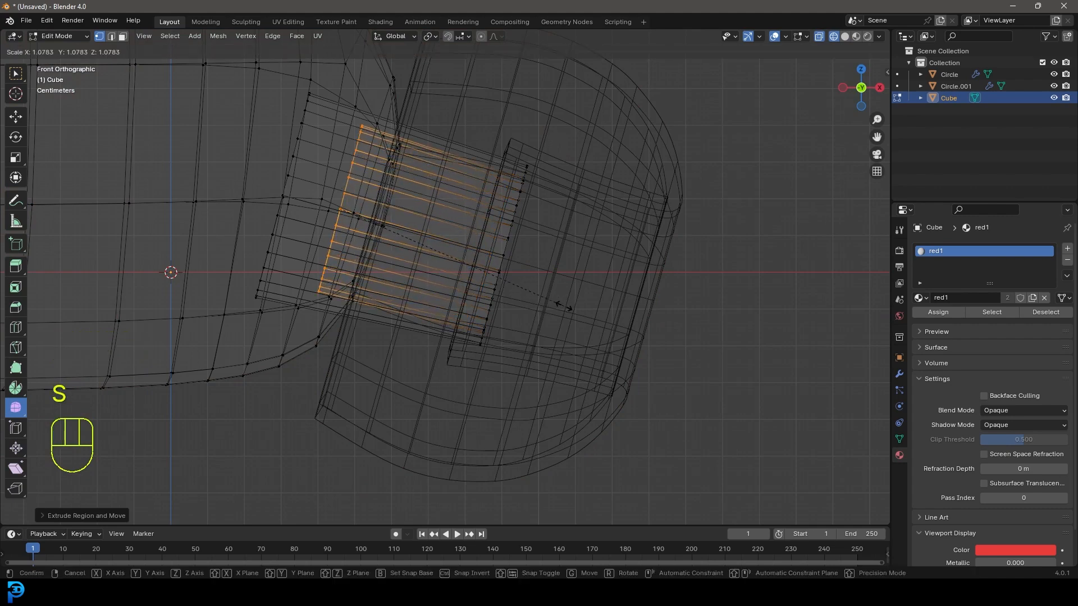
click(461, 188)
- Return to Object Mode in solid shading and shade the body with its tube smooth
scroll(462, 188, down, 3)
key(z)
mouse_move(461, 212)
middle_down()
mouse_move(437, 231)
mouse_move(529, 240)
mouse_move(463, 246)
middle_up()
key(Tab)
right_click(376, 163)
click(332, 163)
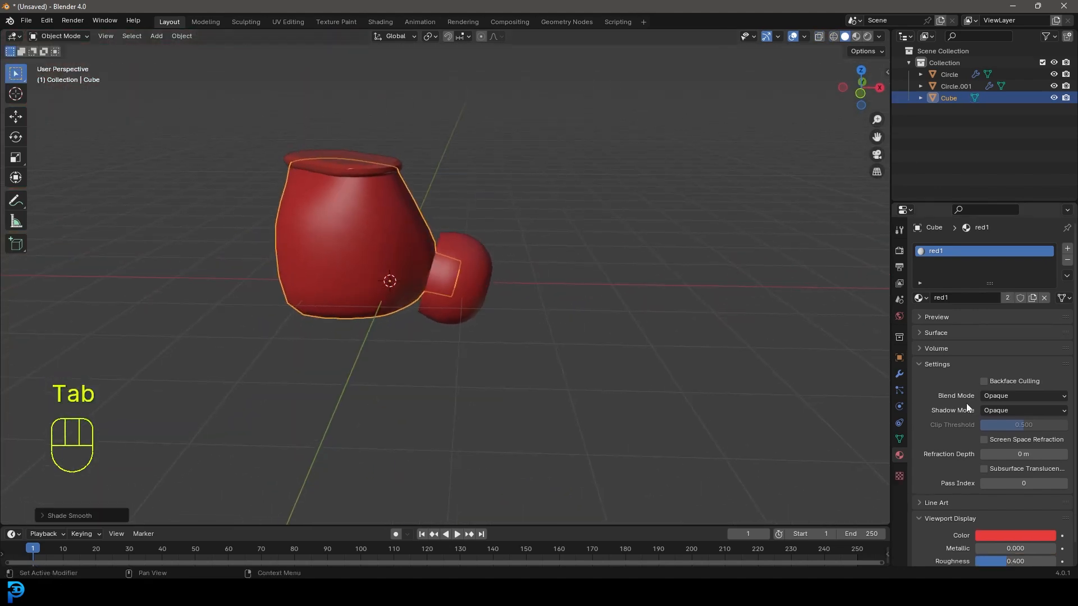
- Add a Subdivision Surface modifier to the body and deselect it
click(896, 371)
click(941, 251)
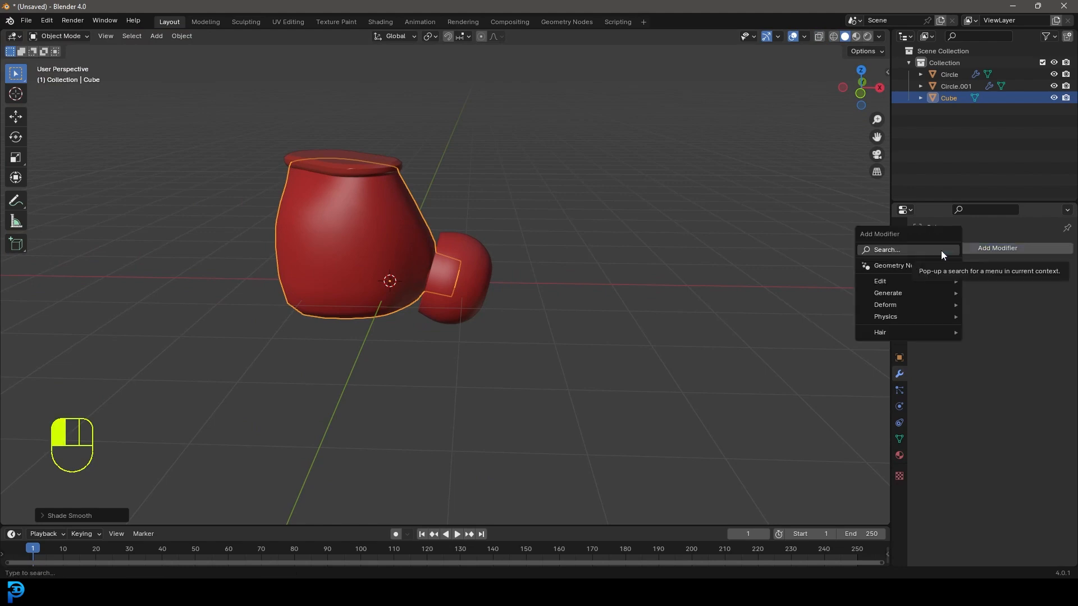
click(941, 250)
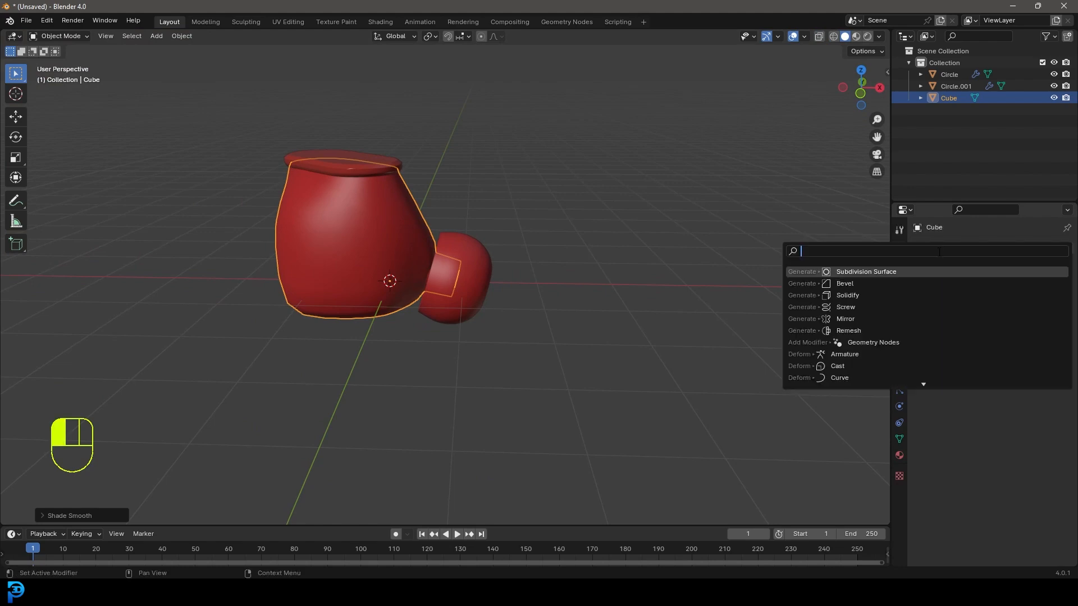
text(sub)
click(911, 266)
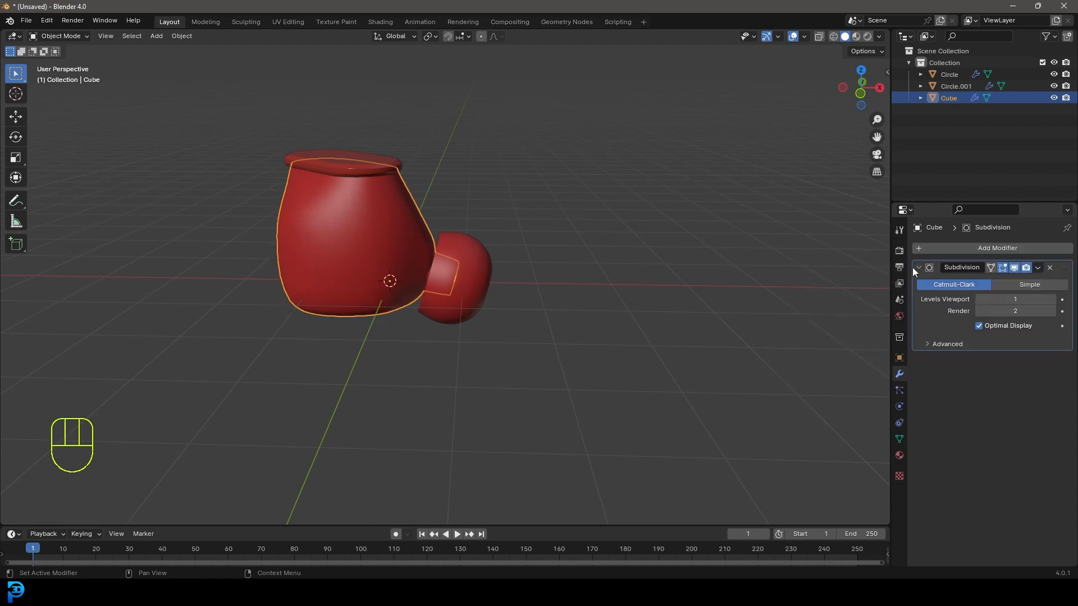
key(alt+a)
- In front wireframe view, edit the round piece and pull its lower profile outward and toward the body with proportional editing
middle_drag(441, 260, 470, 282)
key(KP_1)
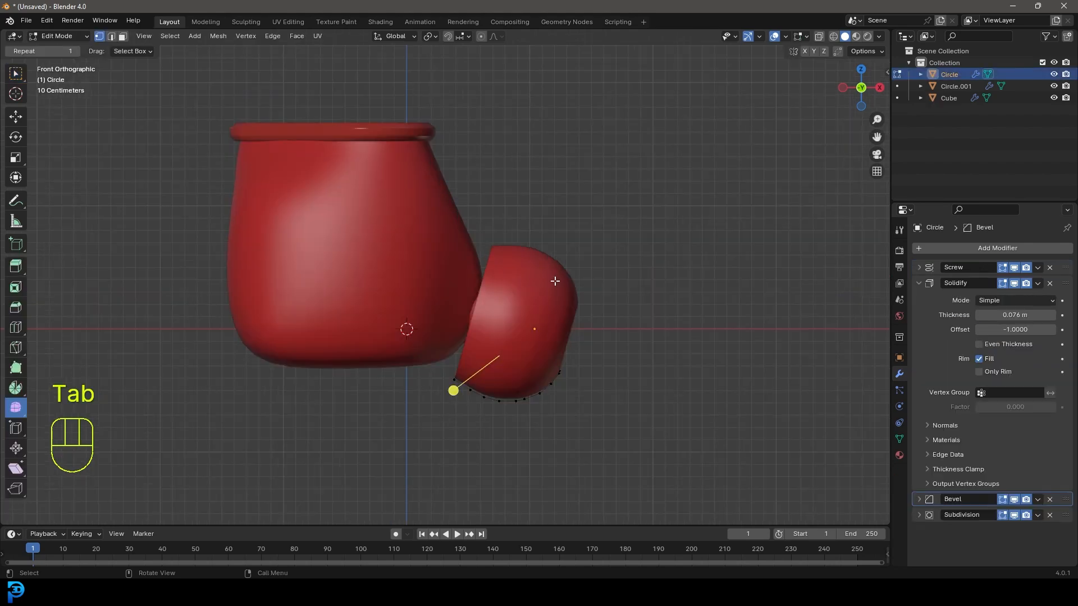
key(z)
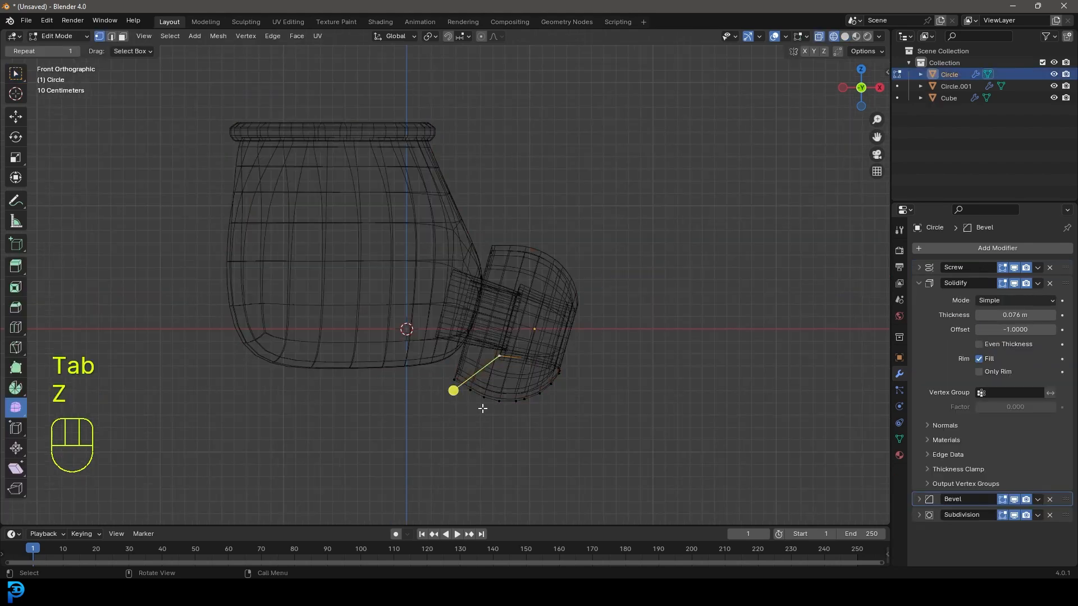
shift+scroll(573, 361, down, 3)
scroll(573, 426, up, 2)
key(g)
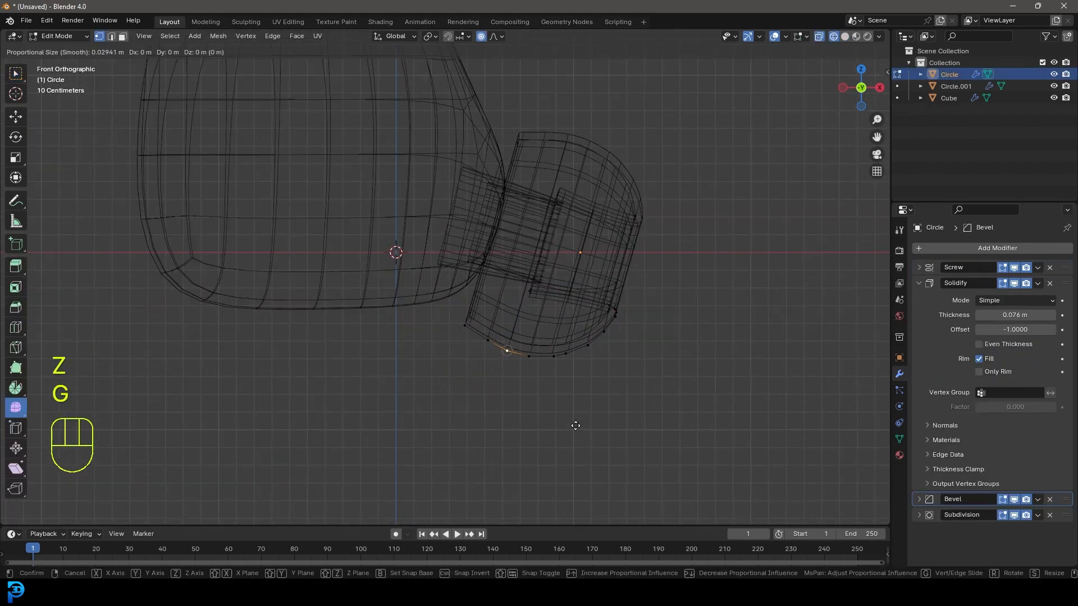
scroll(569, 431, down, 12)
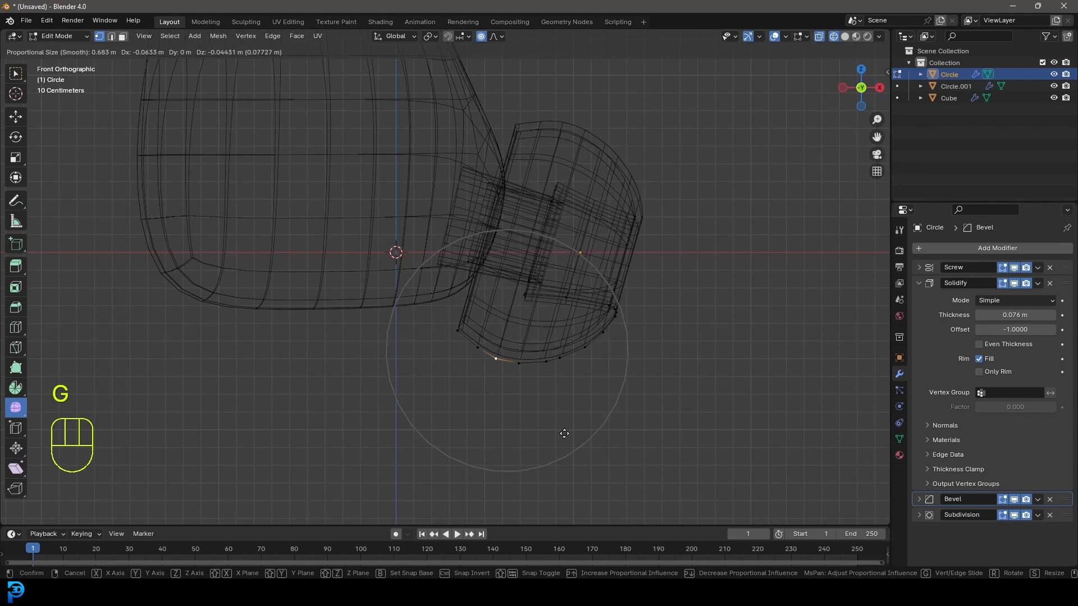
click(560, 434)
- Lower the round piece's open-end profile point, reshape the curve beside it with proportional editing, and return to solid shading
click(440, 338)
key(g)
scroll(440, 349, up, 2)
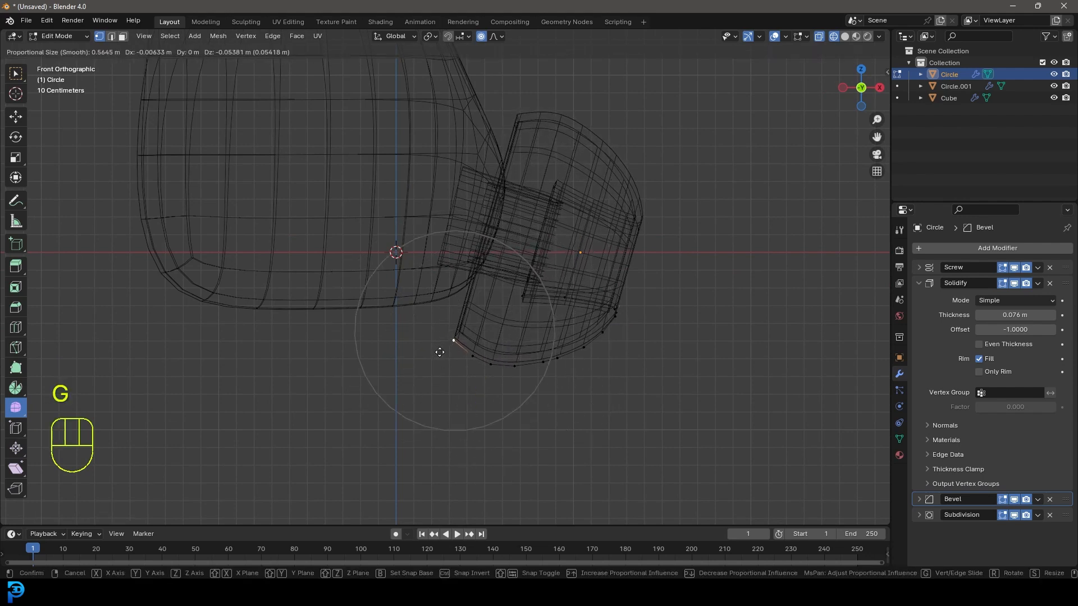
click(440, 352)
click(563, 366)
click(547, 370)
key(g)
scroll(547, 370, up, 3)
scroll(545, 371, up, 1)
click(544, 373)
scroll(601, 247, down, 2)
scroll(600, 237, down, 2)
key(z)
click(682, 239)
- Edit the body in wireframe and pull its side vertices just above the tube toward the round piece with proportional editing
scroll(618, 270, down, 2)
scroll(556, 298, up, 1)
scroll(523, 305, up, 1)
key(g)
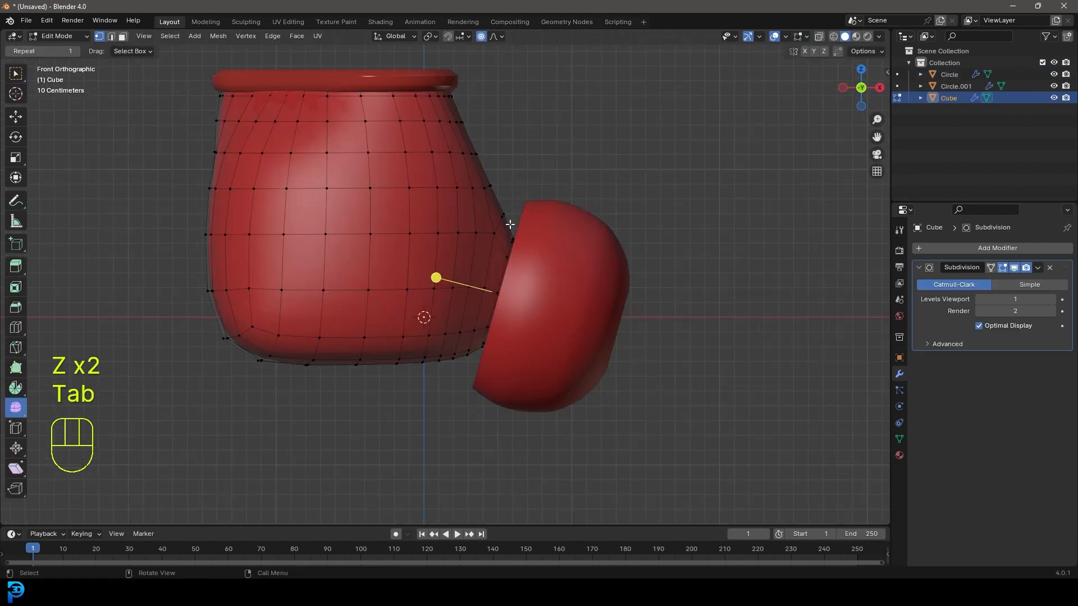
key(z)
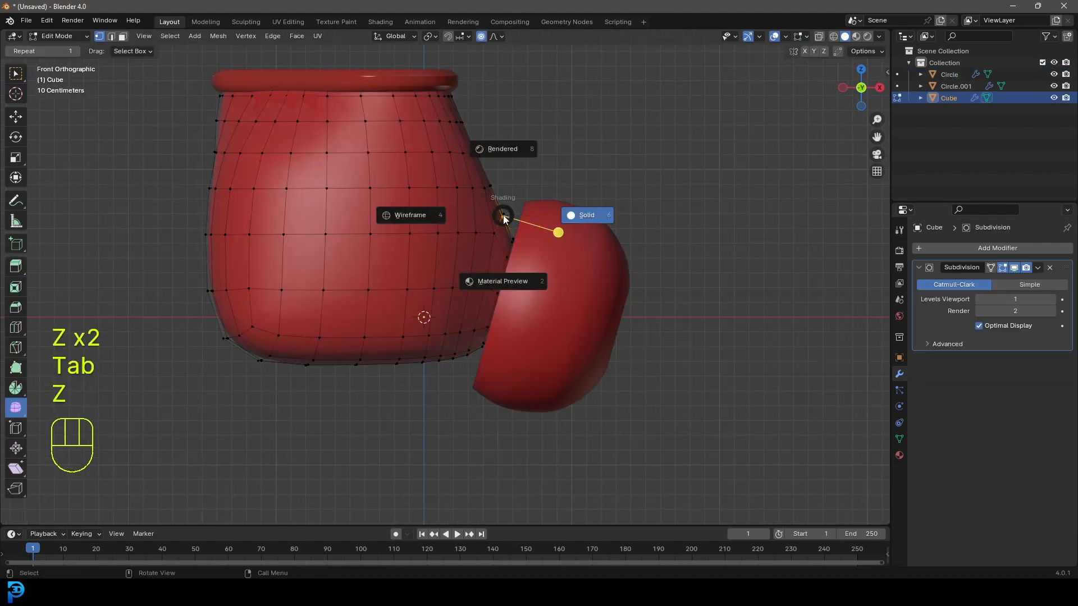
click(524, 228)
drag(496, 204, 496, 205)
key(g)
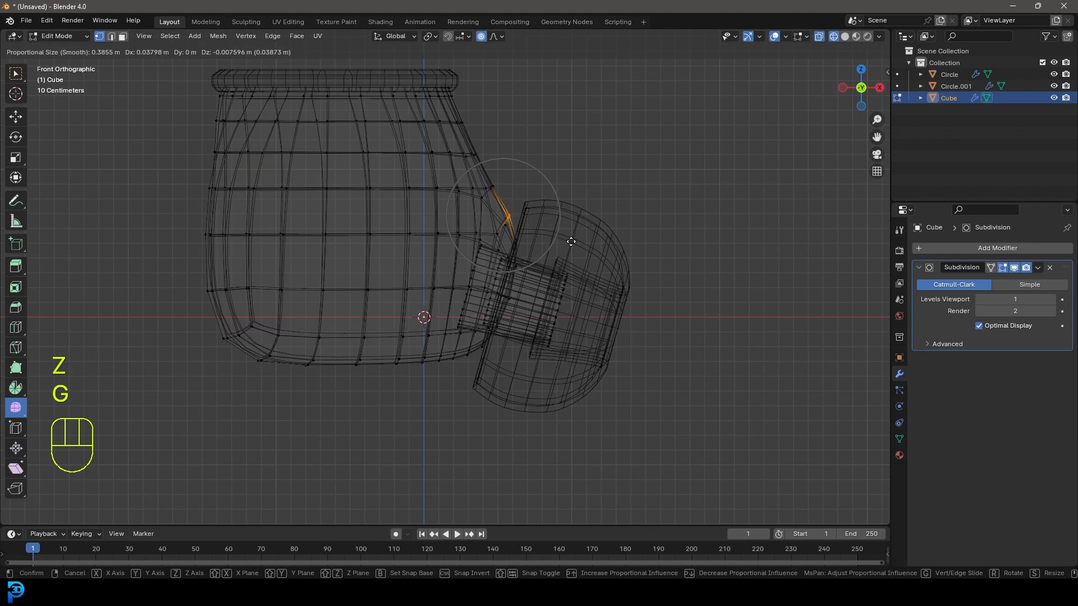
click(577, 243)
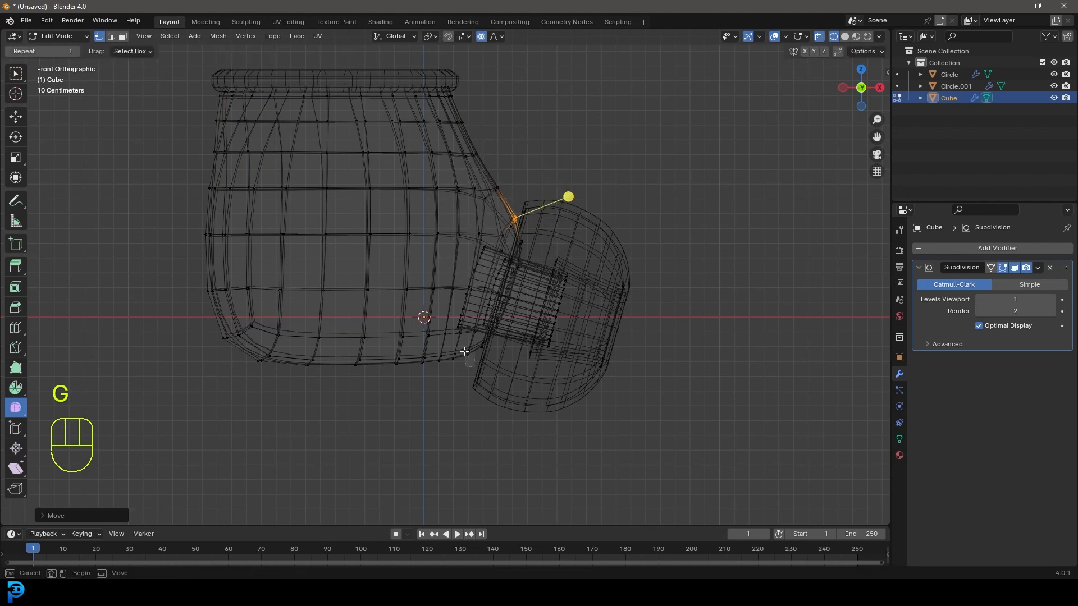
- Pull the body's corner below the tube toward the round piece with connected-only proportional editing, then return to Object Mode in solid shading
click(468, 357)
key(g)
click(498, 37)
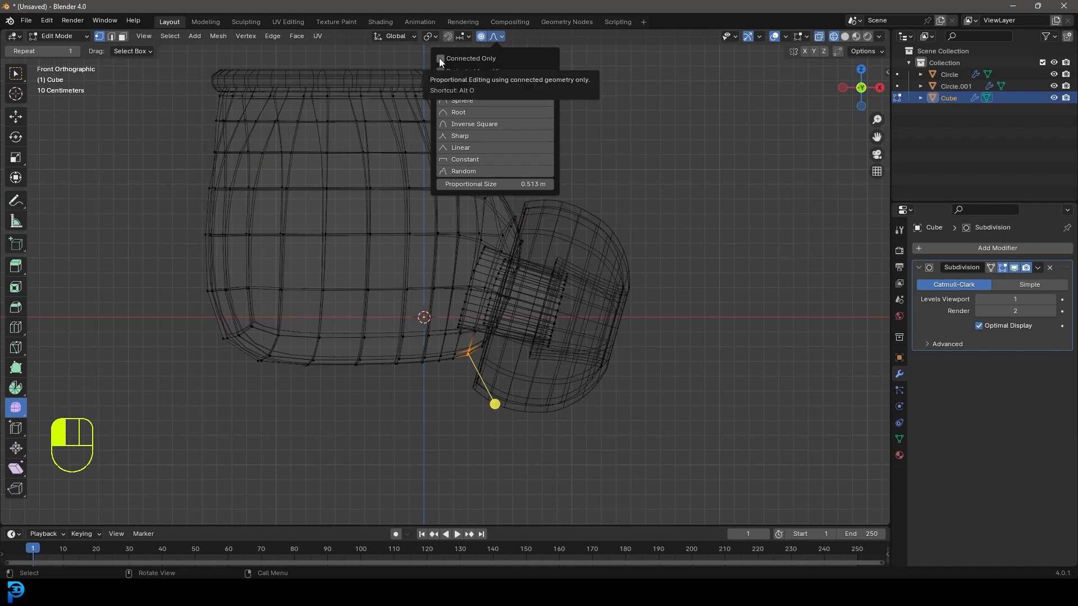
key(g)
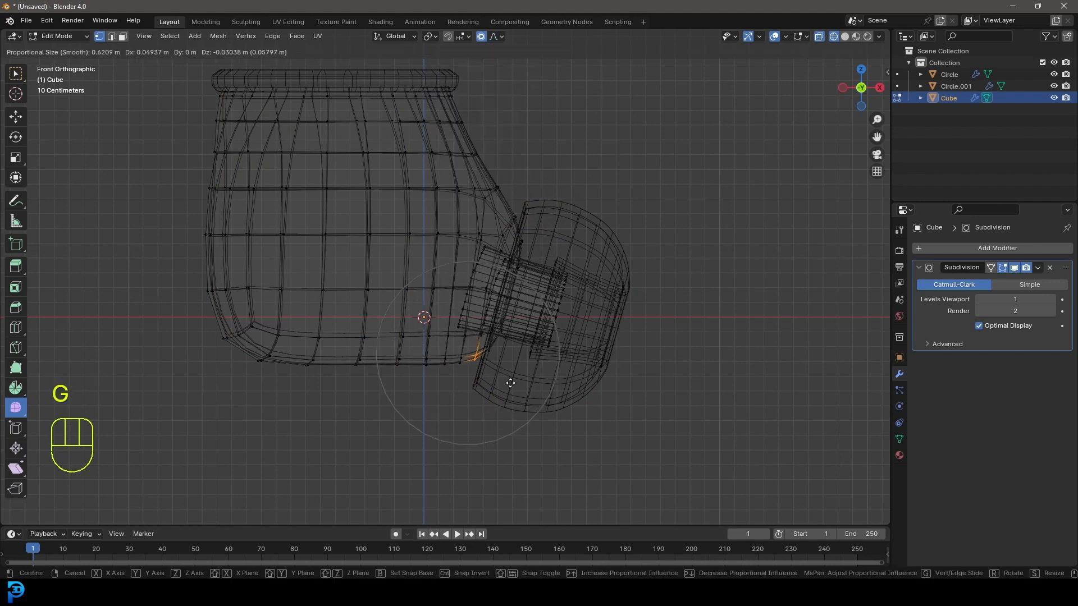
scroll(510, 387, down, 3)
click(509, 387)
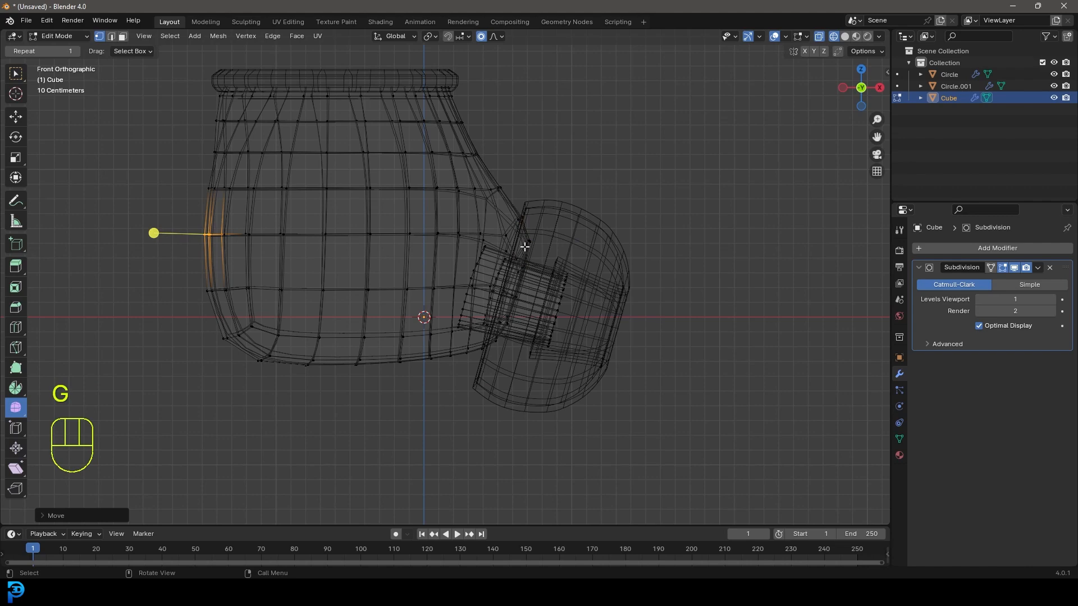
key(Tab)
key(z)
click(590, 258)
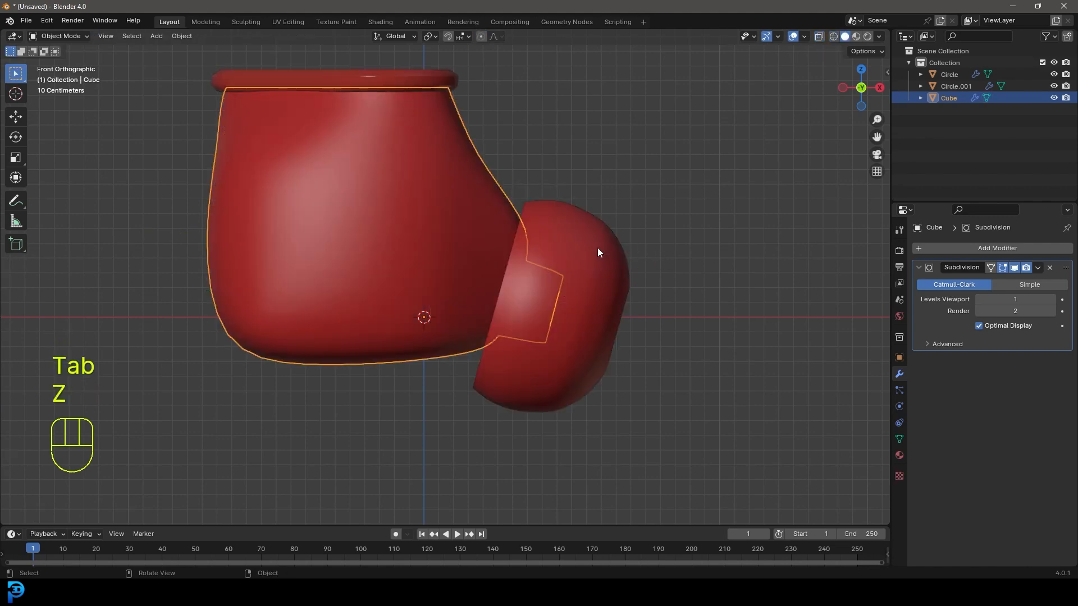
- Rotate the round side piece slightly clockwise to lean against the body, and deselect it
click(597, 247)
key(r)
click(706, 270)
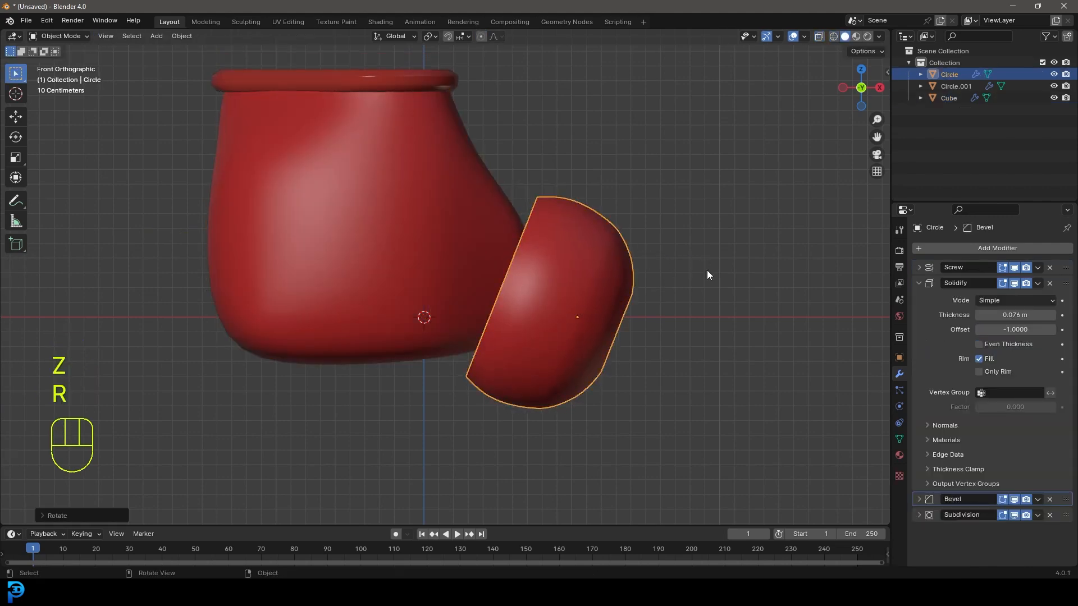
scroll(707, 271, down, 4)
key(alt+a)
scroll(562, 337, down, 3)
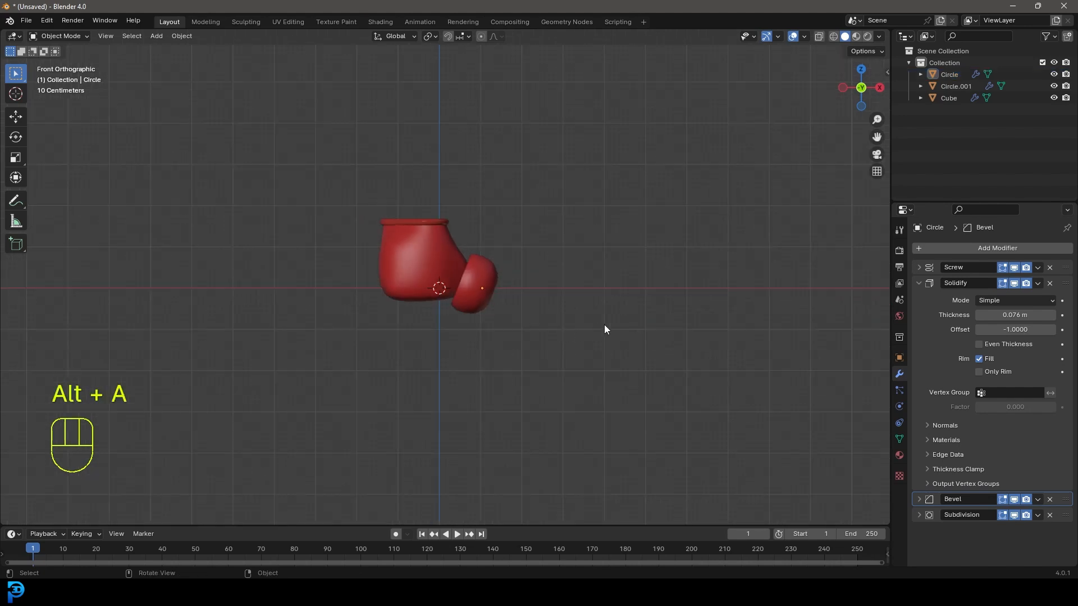
- In top view, add a mesh circle and move it along the negative X side, clear of the body
middle_drag(450, 211, 487, 206)
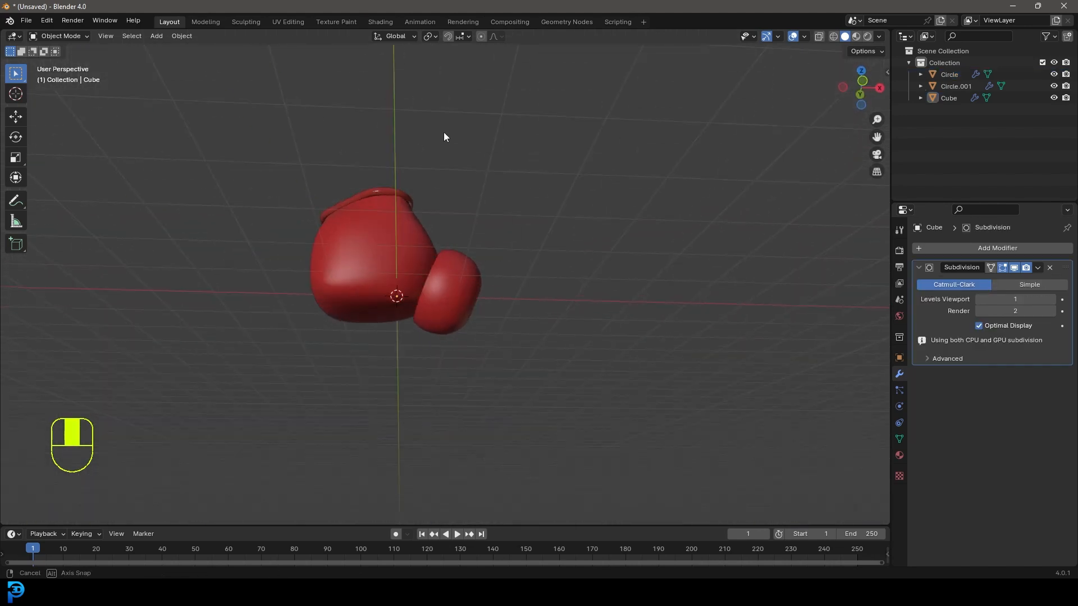
key(KP_7)
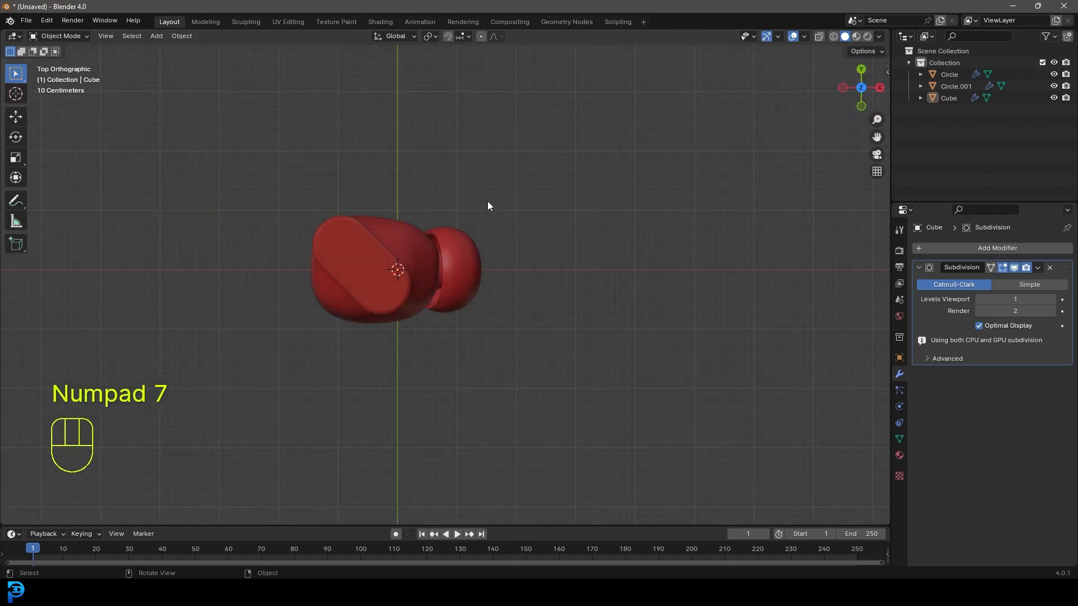
scroll(466, 230, up, 4)
key(shift+a)
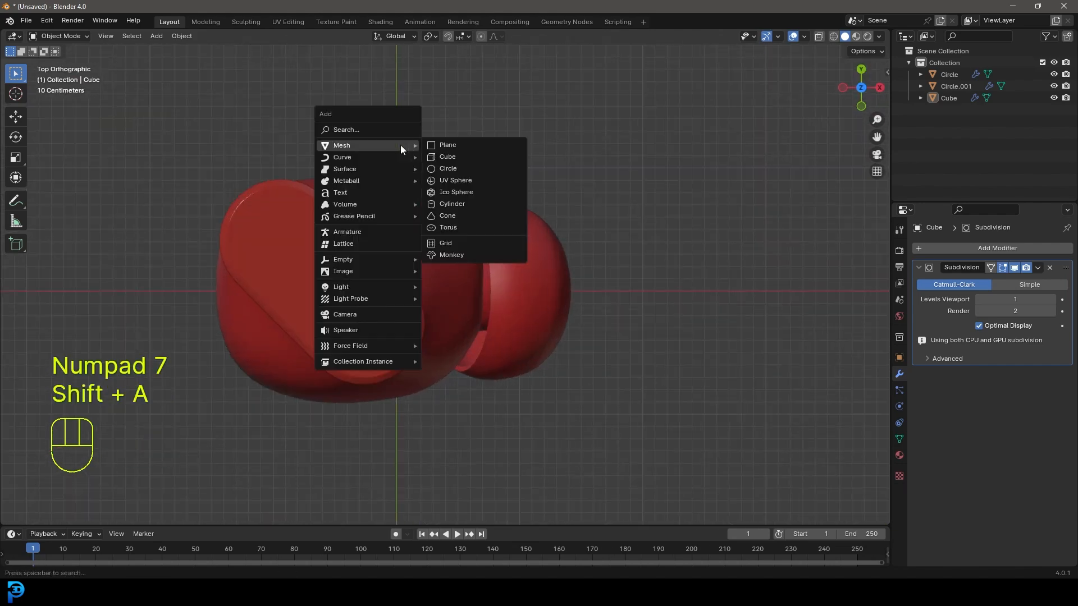
click(456, 168)
scroll(371, 247, down, 5)
shift+middle_drag(364, 252, 664, 264)
scroll(664, 265, up, 3)
key(g)
click(456, 270)
shift+middle_drag(456, 270, 478, 326)
- Edit the circle and extrude its edge inward to form a flat ring
key(Tab)
scroll(478, 326, up, 1)
click(481, 36)
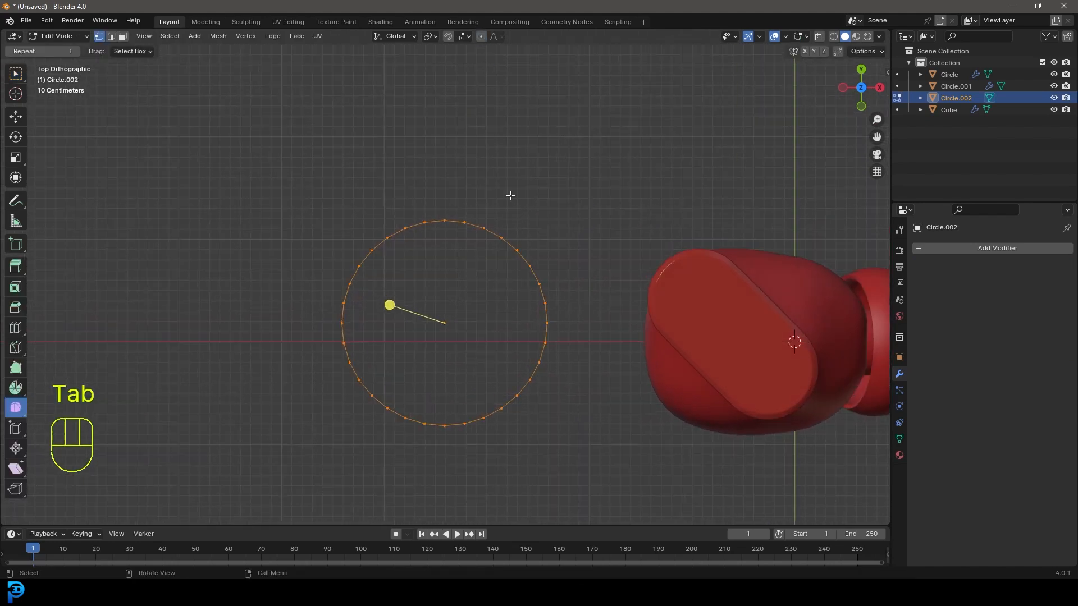
scroll(621, 343, up, 1)
key(e)
key(s)
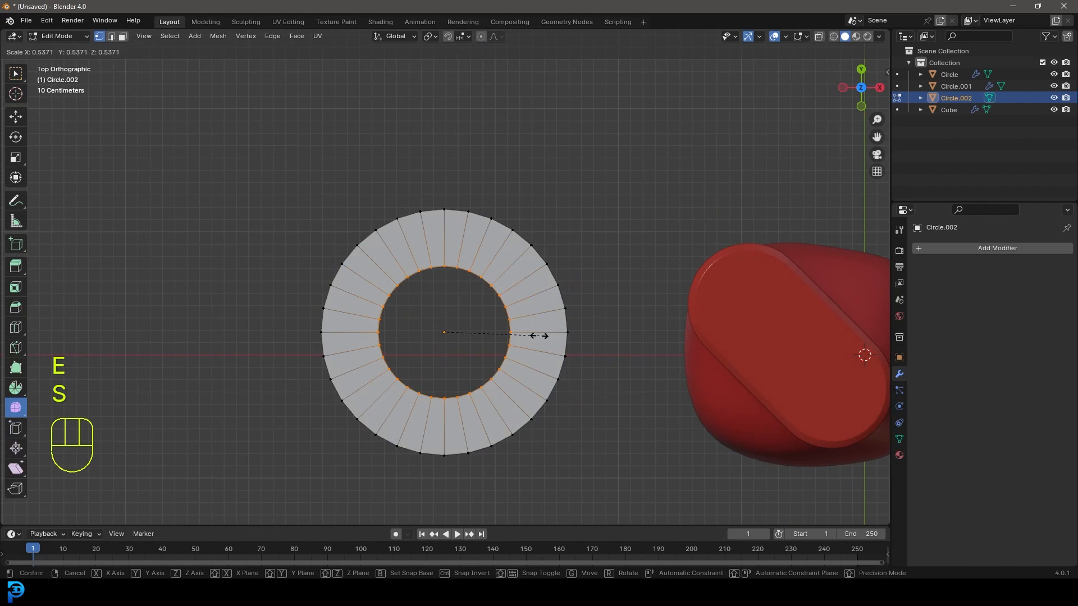
click(561, 356)
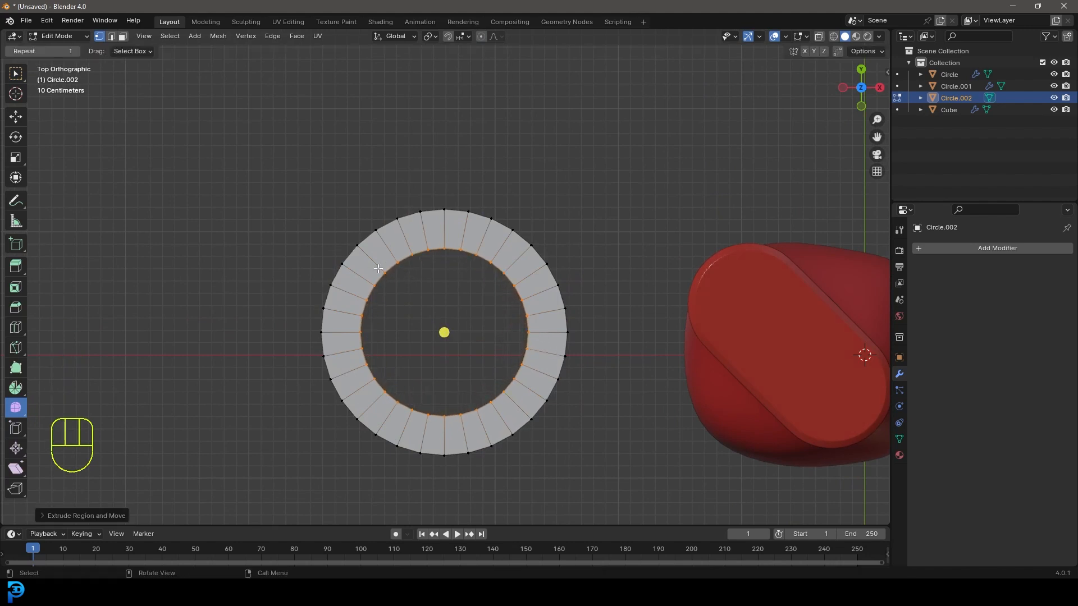
- Select four outer vertices on the ring's upper-left arc, extrude them upward into a long slanted stem, and rotate its end about 16°
click(339, 267)
scroll(367, 237, down, 1)
scroll(368, 235, up, 3)
shift+middle_drag(341, 242, 389, 313)
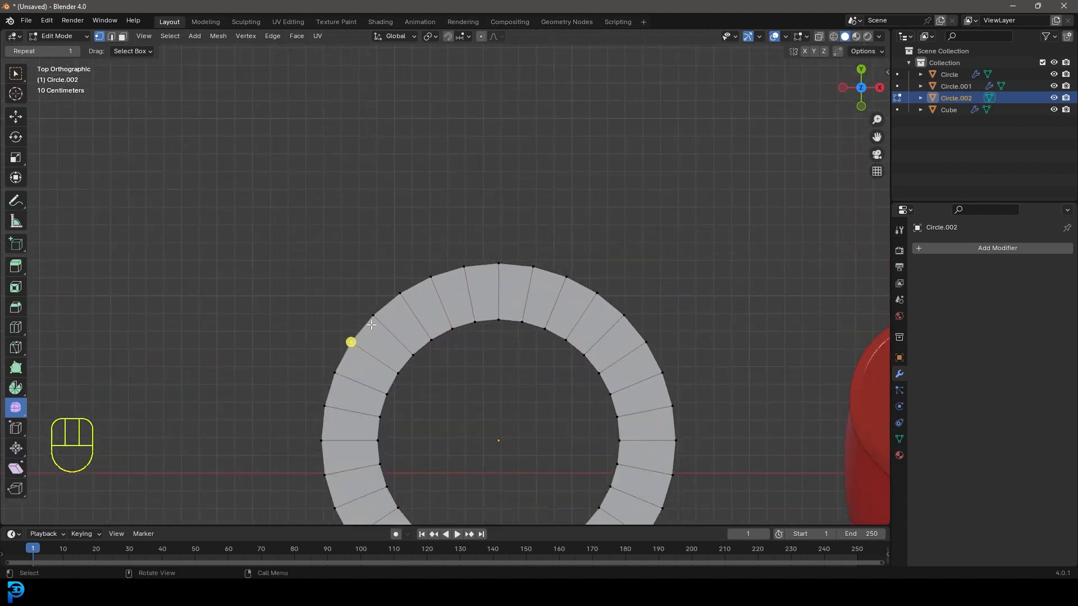
shift+click(439, 274)
scroll(440, 273, down, 4)
shift+middle_drag(450, 286, 448, 310)
key(e)
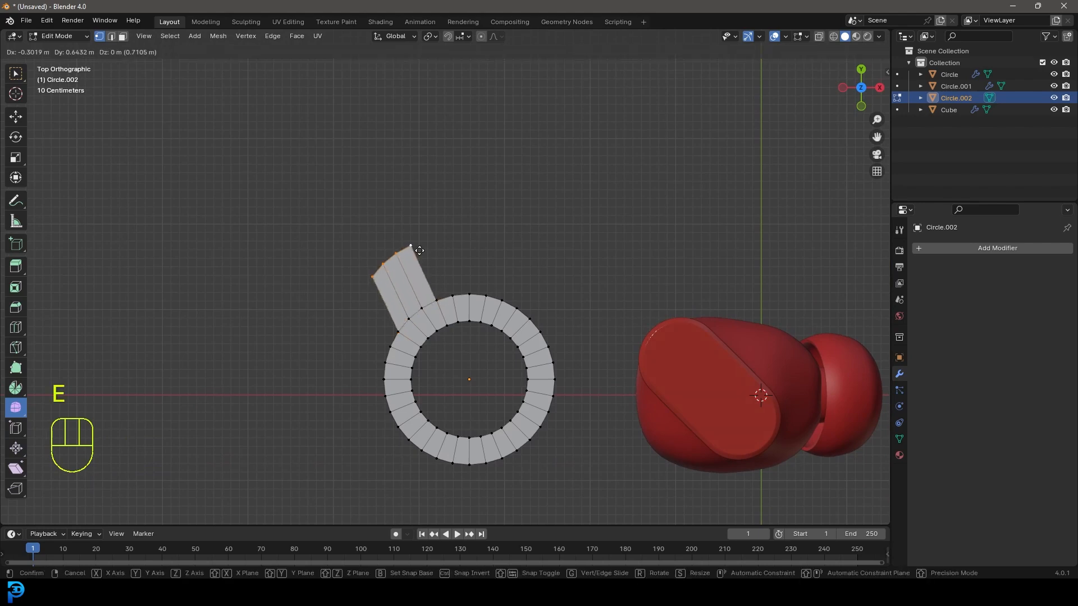
click(499, 177)
key(r)
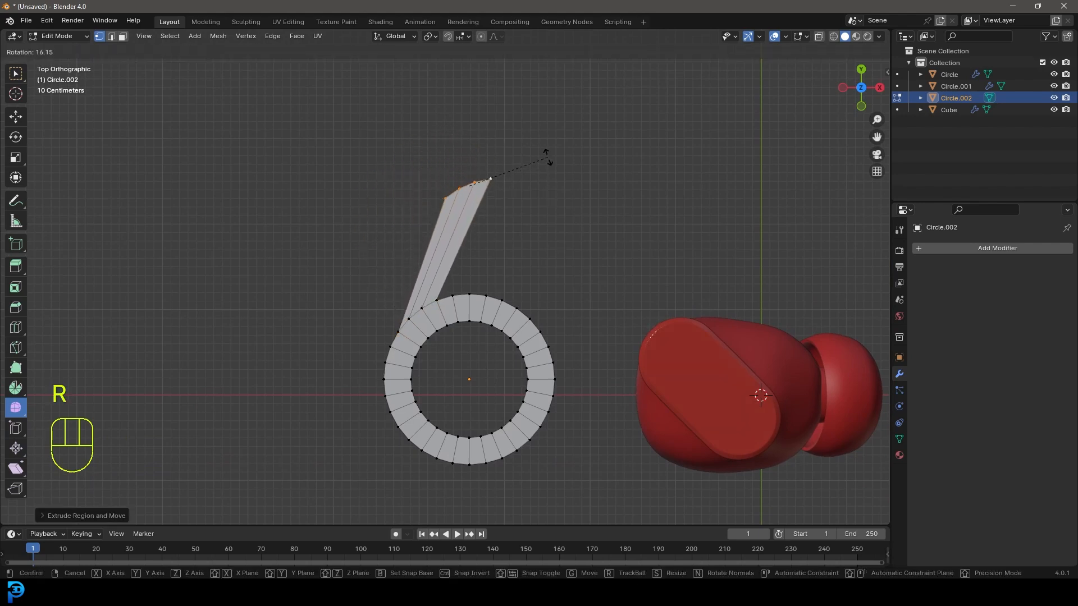
click(548, 155)
- Slide the stem's inner base vertex along the ring's outer edge, and move its outer base vertex slightly
scroll(449, 337, up, 3)
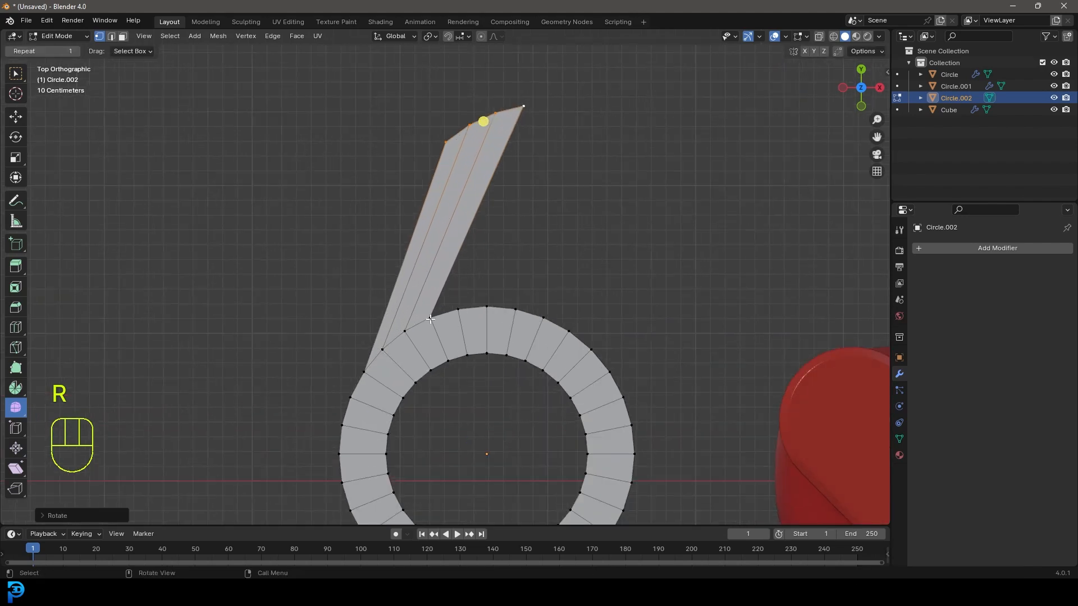
click(432, 317)
scroll(441, 337, up, 2)
key(g)
key(g)
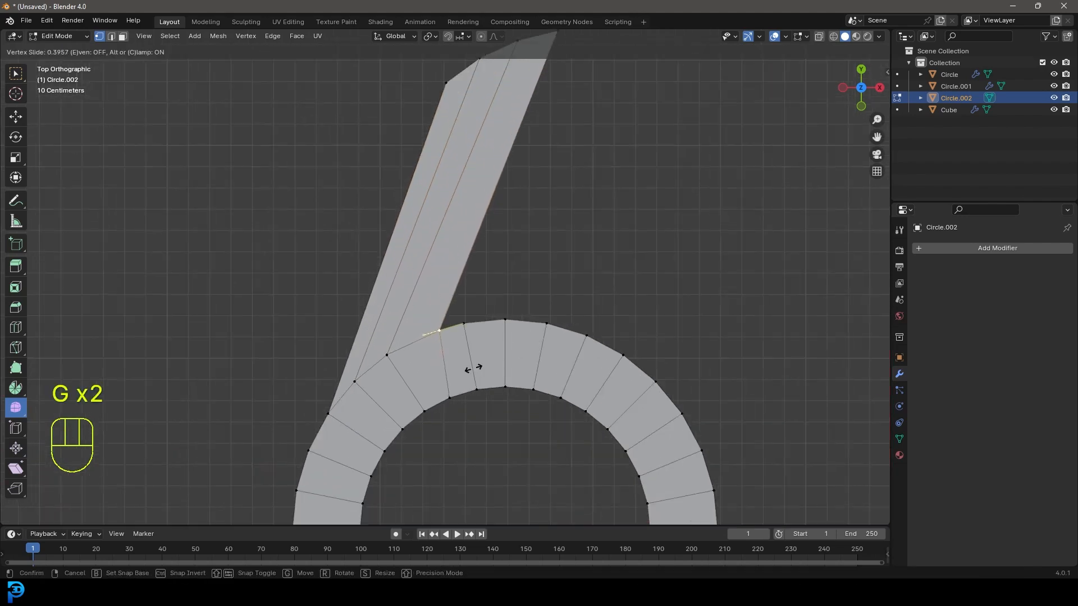
click(465, 375)
click(330, 417)
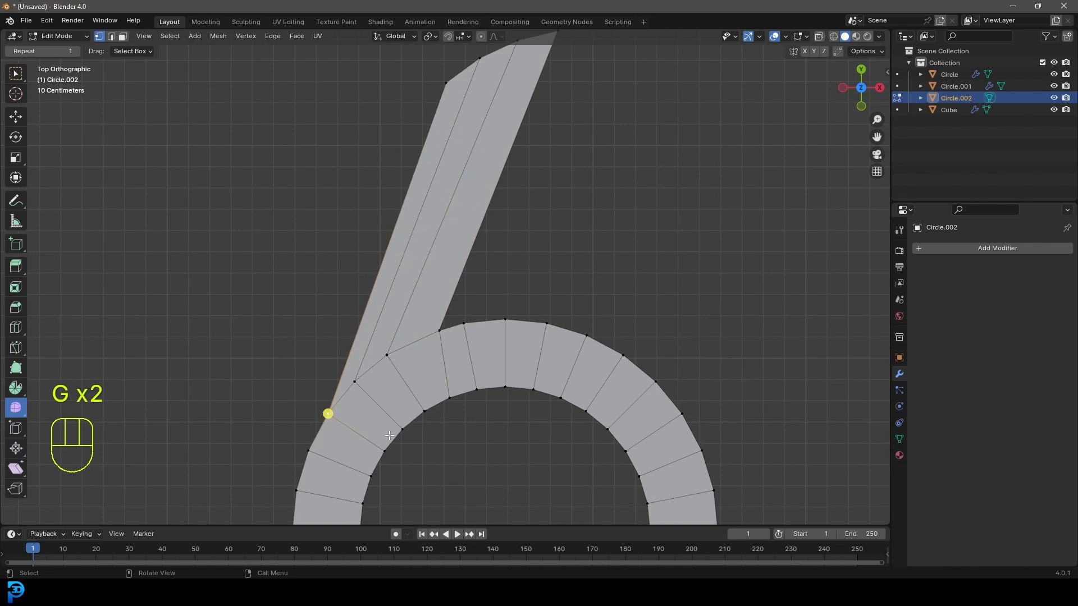
key(g)
click(381, 441)
- Select the stem's end vertices, scale them narrower, rotate them slightly, and reposition the end
scroll(353, 447, down, 2)
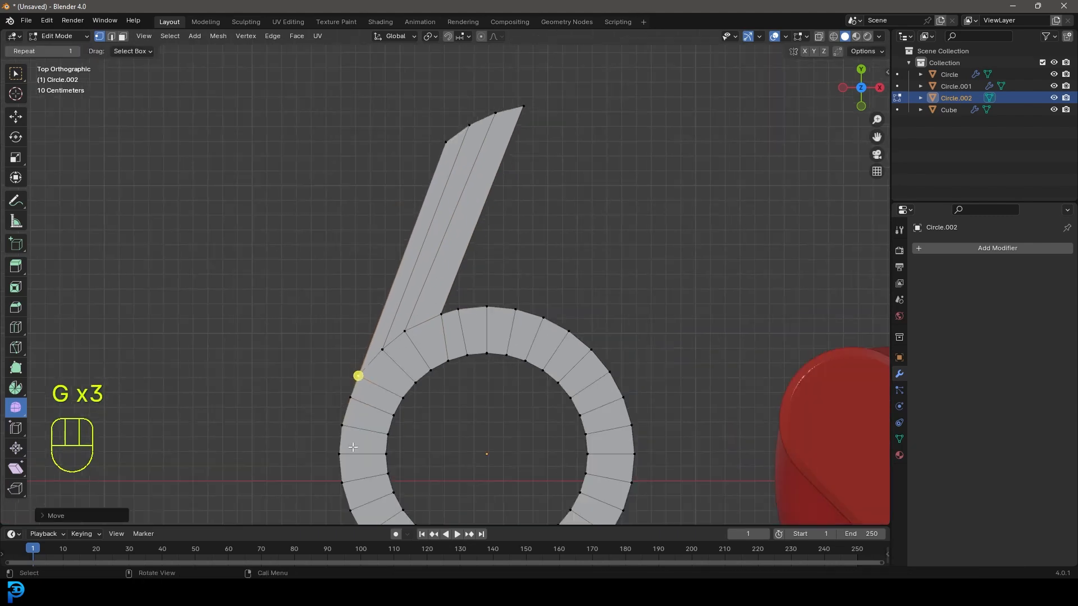
scroll(477, 236, down, 2)
shift+middle_drag(515, 180, 504, 217)
scroll(504, 218, up, 2)
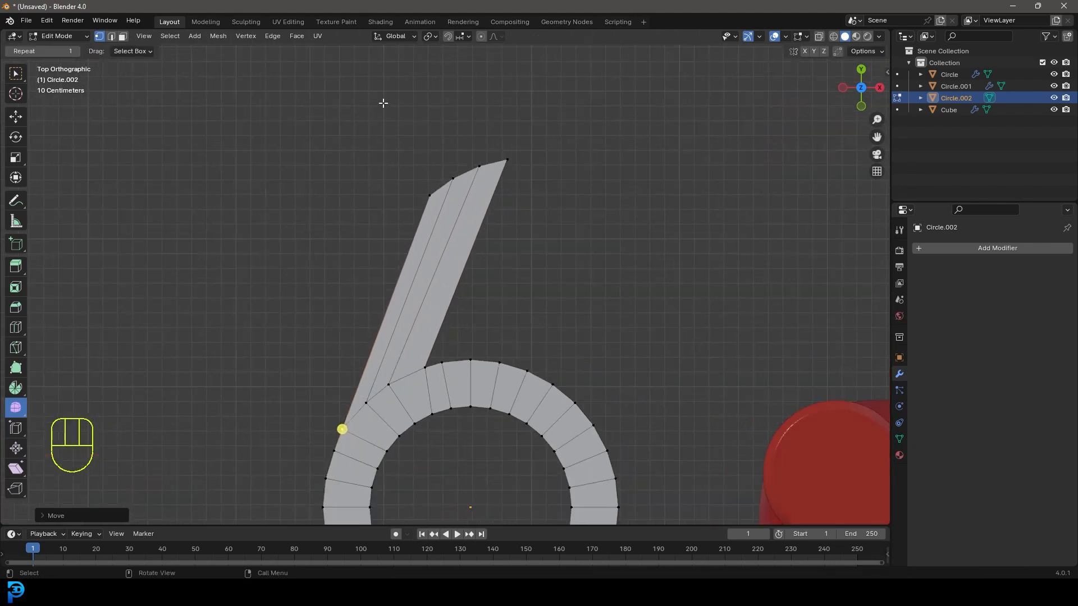
drag(384, 104, 595, 229)
key(s)
click(604, 226)
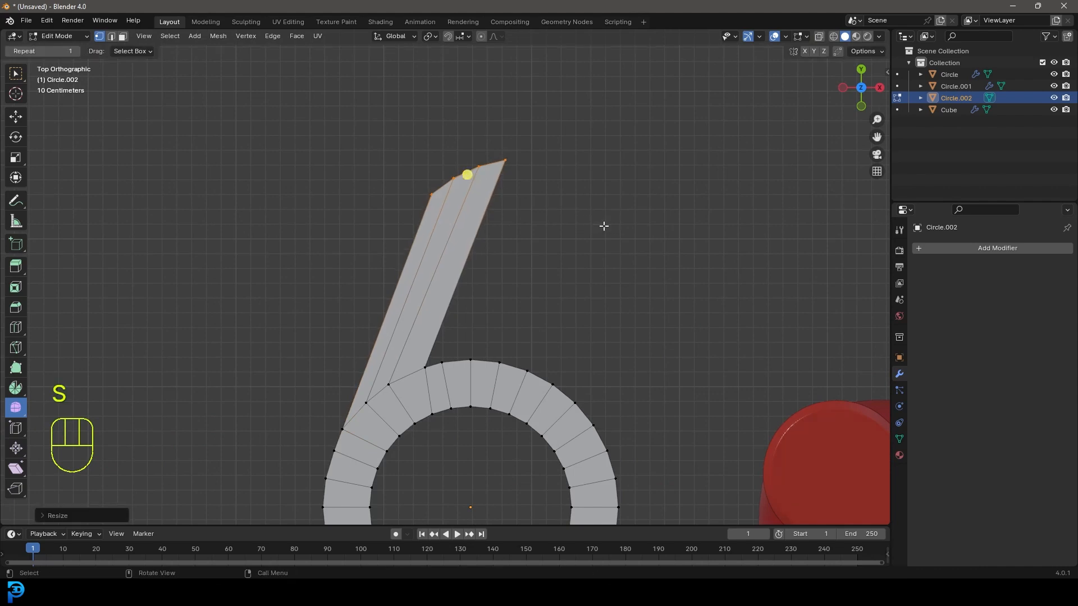
key(r)
click(659, 183)
key(s)
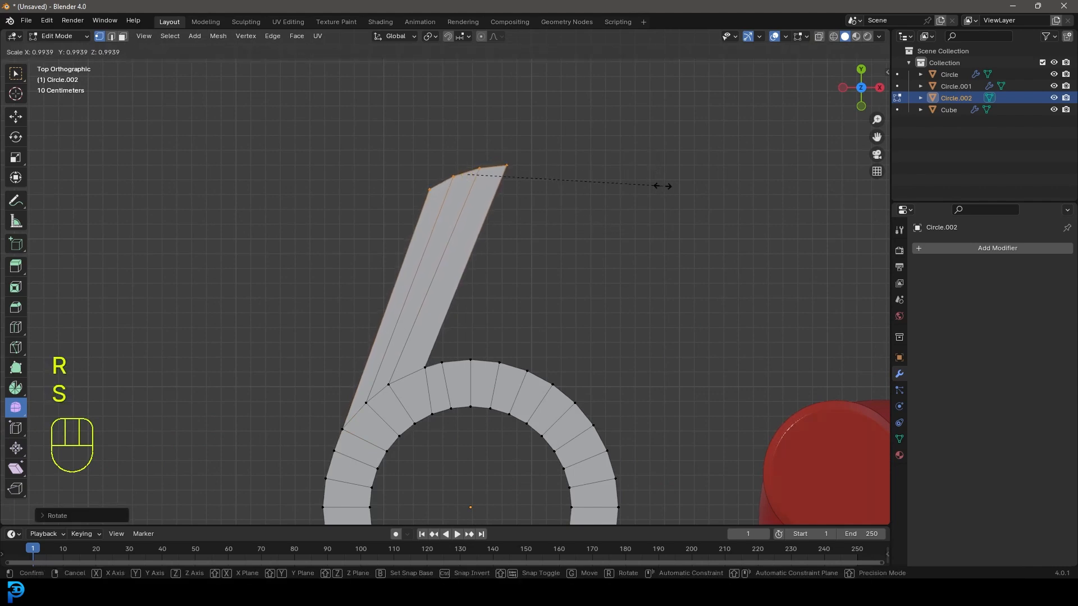
click(645, 183)
scroll(572, 236, down, 3)
key(g)
click(543, 241)
- Slide the vertices where the slanted stem meets the ring's upper-left arc along their edges to even out the joint
scroll(399, 365, up, 2)
click(404, 363)
key(g)
key(g)
key(g)
click(432, 404)
click(378, 381)
key(g)
key(g)
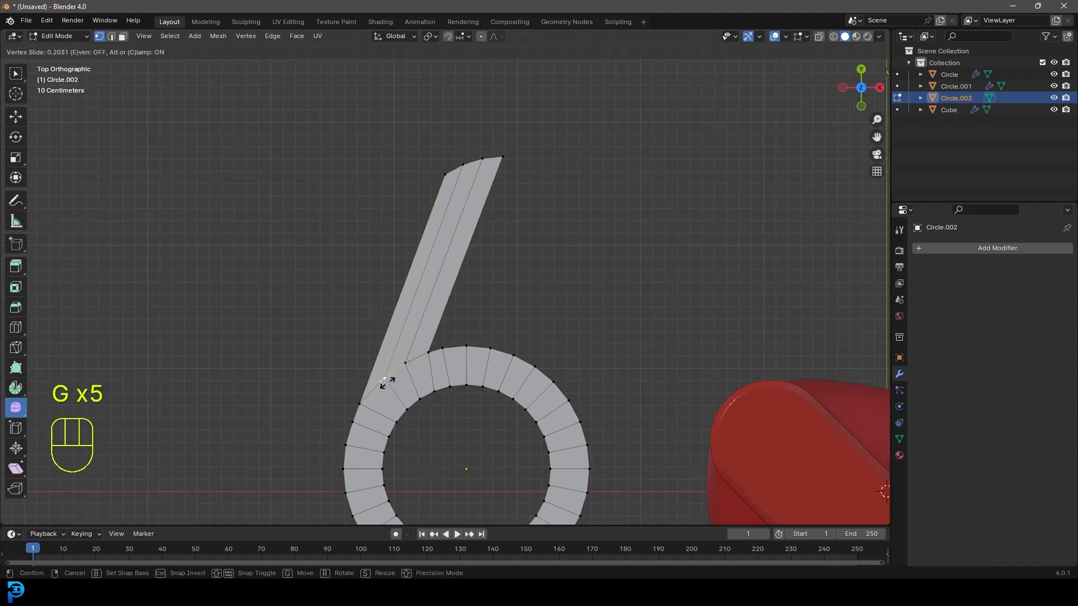
click(394, 374)
- Extrude the whole 6-shaped face about 0.08 m to give it thickness, and shade the object smooth
scroll(468, 344, down, 4)
shift+middle_drag(476, 349, 560, 378)
key(a)
key(e)
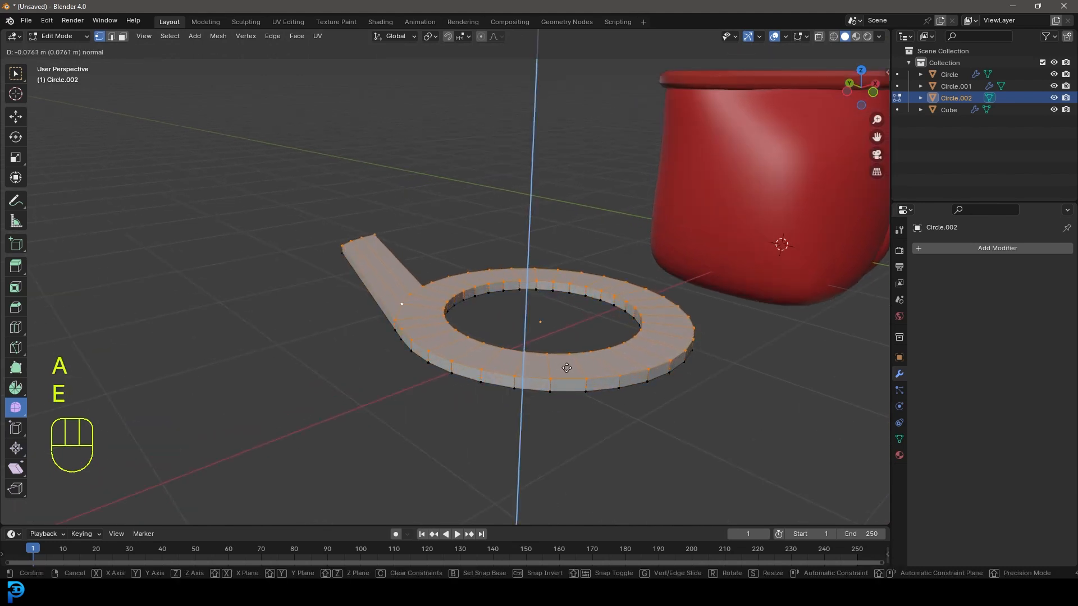
click(568, 369)
key(Tab)
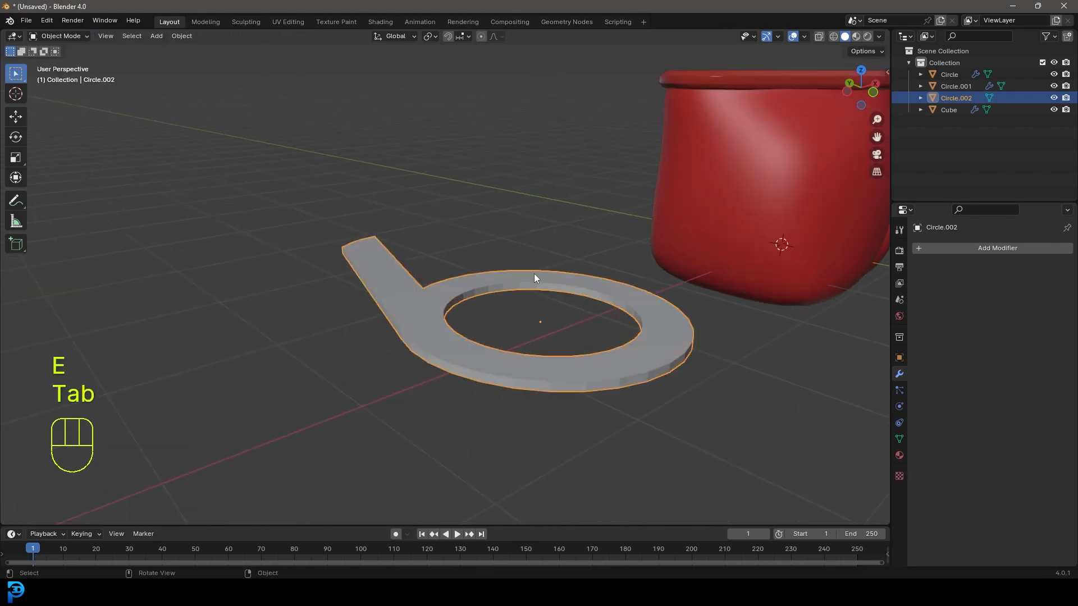
right_click(501, 261)
click(476, 274)
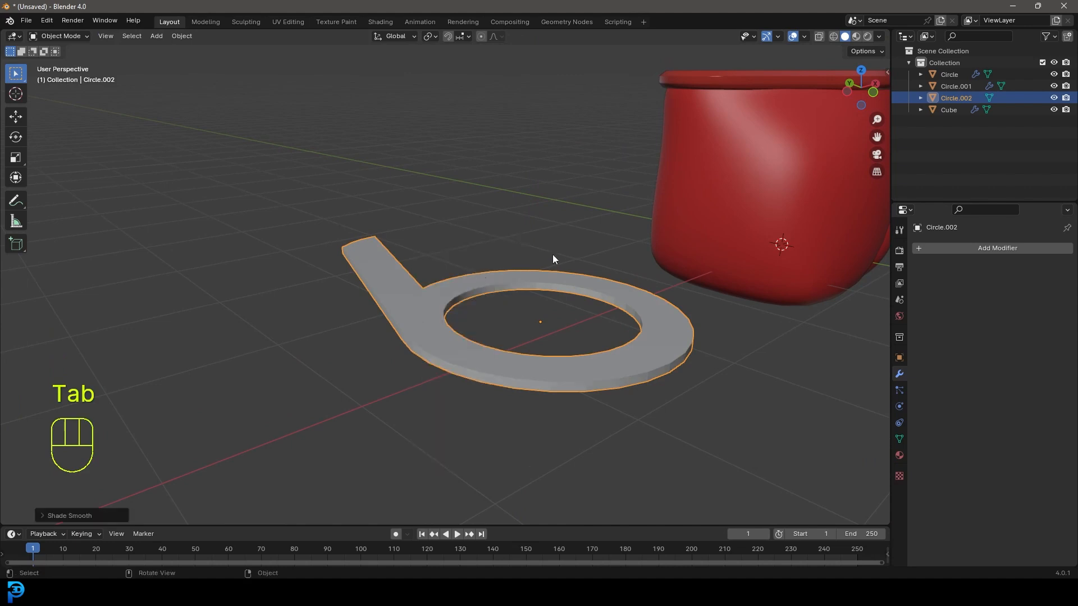
- Move the 6-shaped piece over the red body in top view and scale it down to fit on the flat oval plate
scroll(539, 256, down, 4)
key(KP_7)
shift+middle_drag(532, 284, 390, 294)
scroll(369, 317, up, 2)
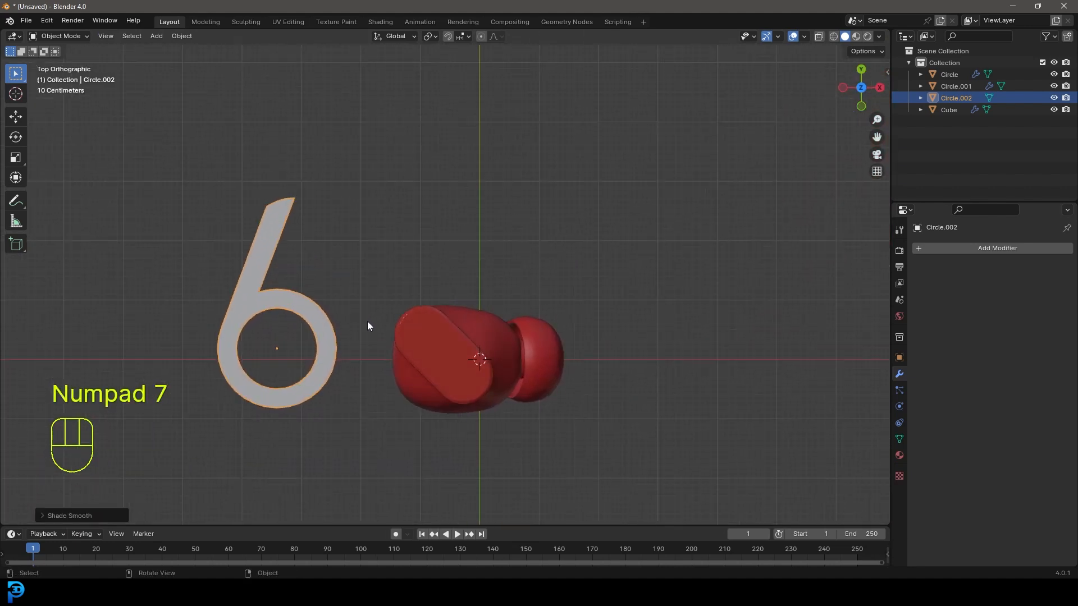
key(g)
click(575, 354)
key(s)
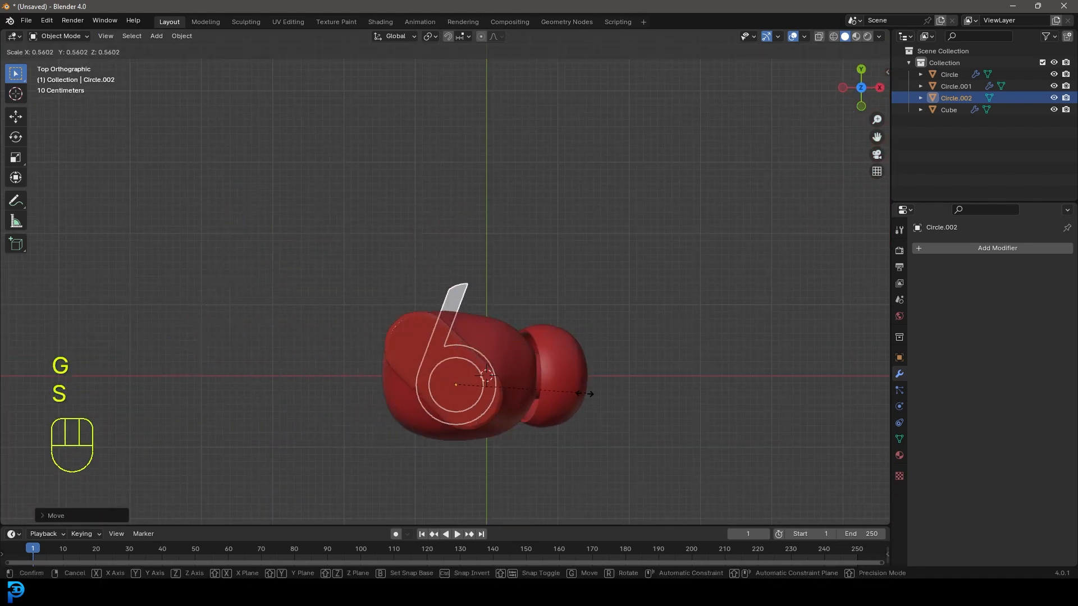
shift+middle_drag(494, 408, 517, 368)
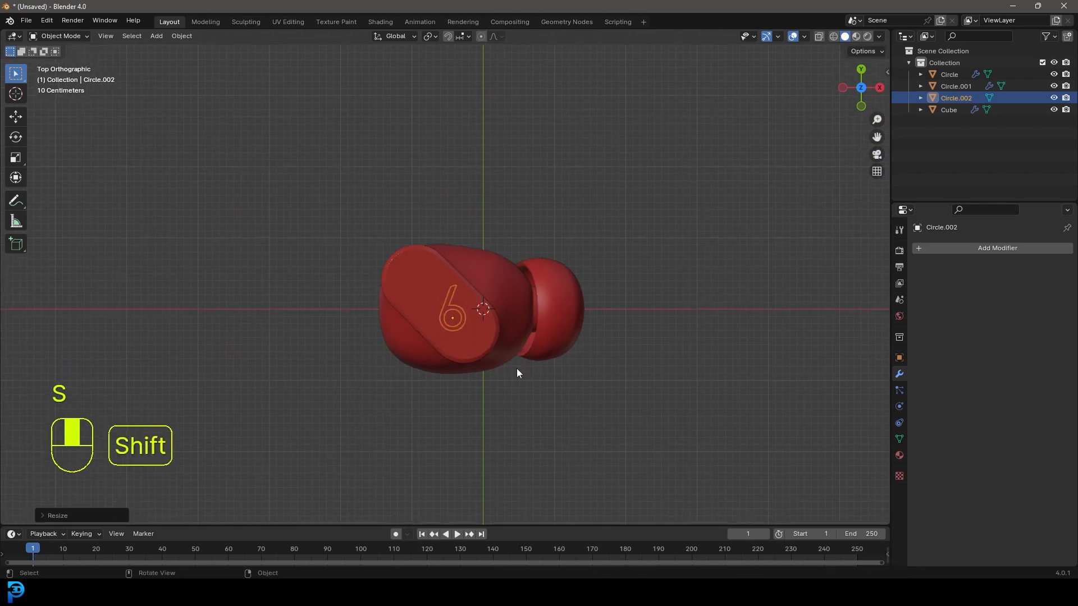
- Rotate the logo about 60° so it reads as a tilted b, and move it toward the plate's lower rounded end
scroll(516, 369, up, 3)
key(r)
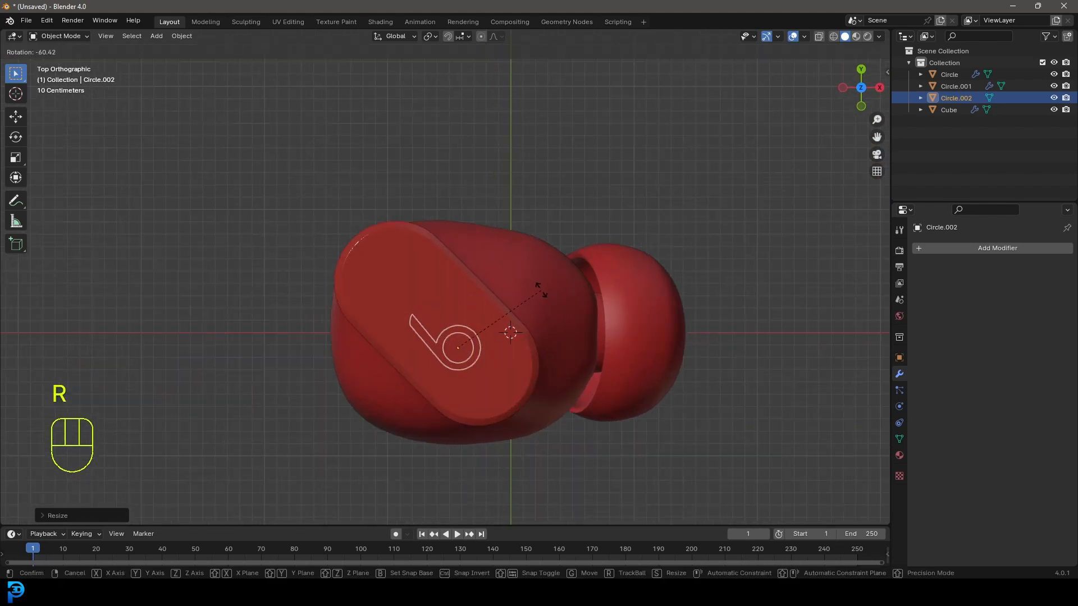
key(g)
click(568, 322)
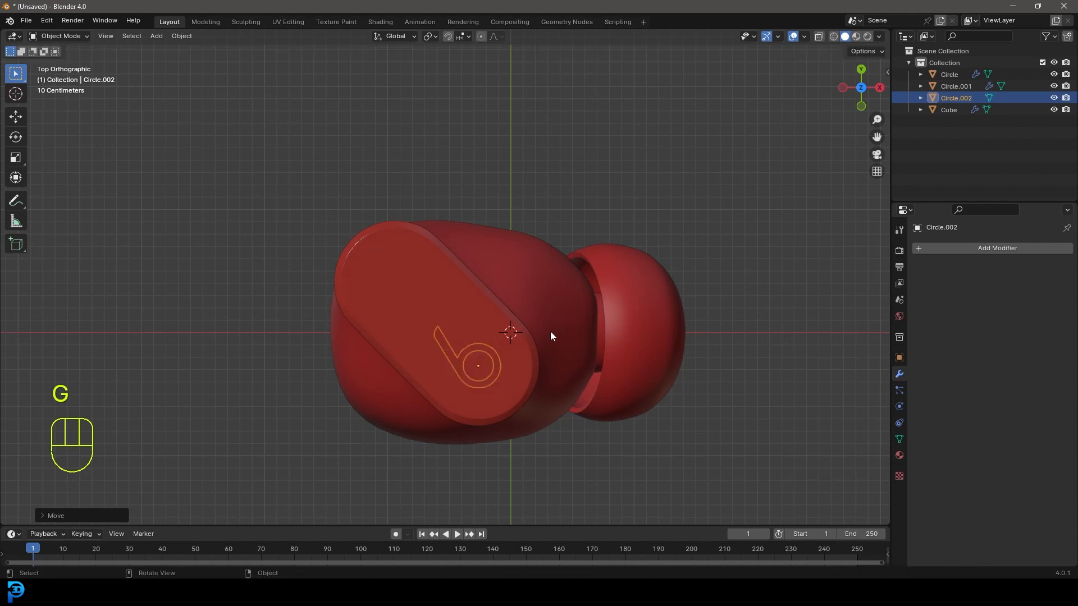
- Raise the logo along the Z axis by about 1.5 m to the height of the plate's top face
middle_drag(568, 323, 514, 335)
scroll(517, 343, down, 2)
key(g)
key(z)
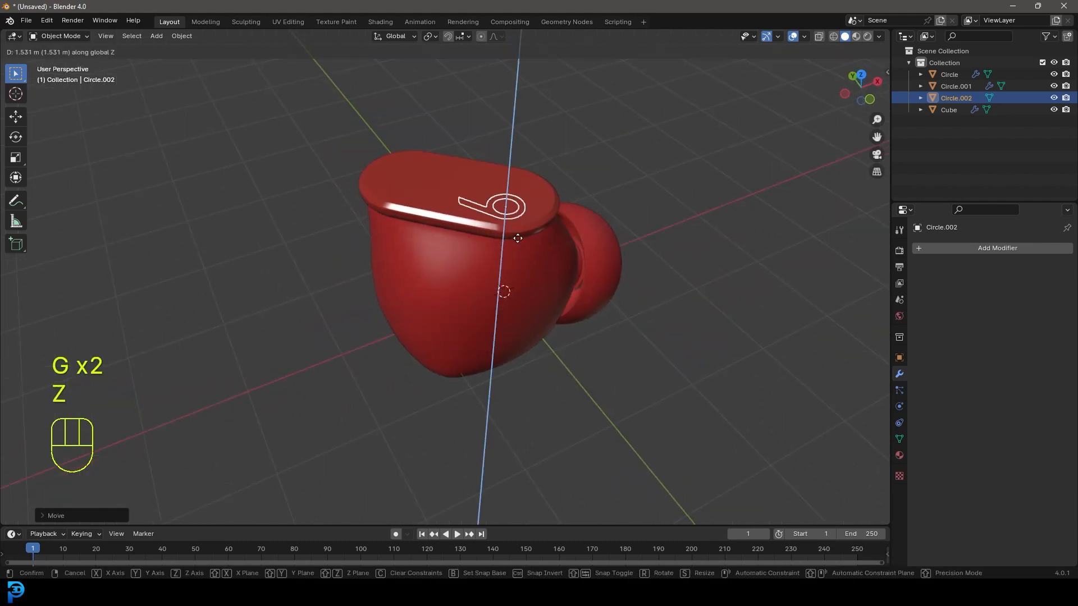
click(518, 228)
- Fine-tune the logo's height along Z so it sits just on the plate's surface, and deselect it
scroll(449, 332, up, 3)
middle_drag(452, 373, 454, 368)
scroll(454, 369, up, 1)
key(g)
key(z)
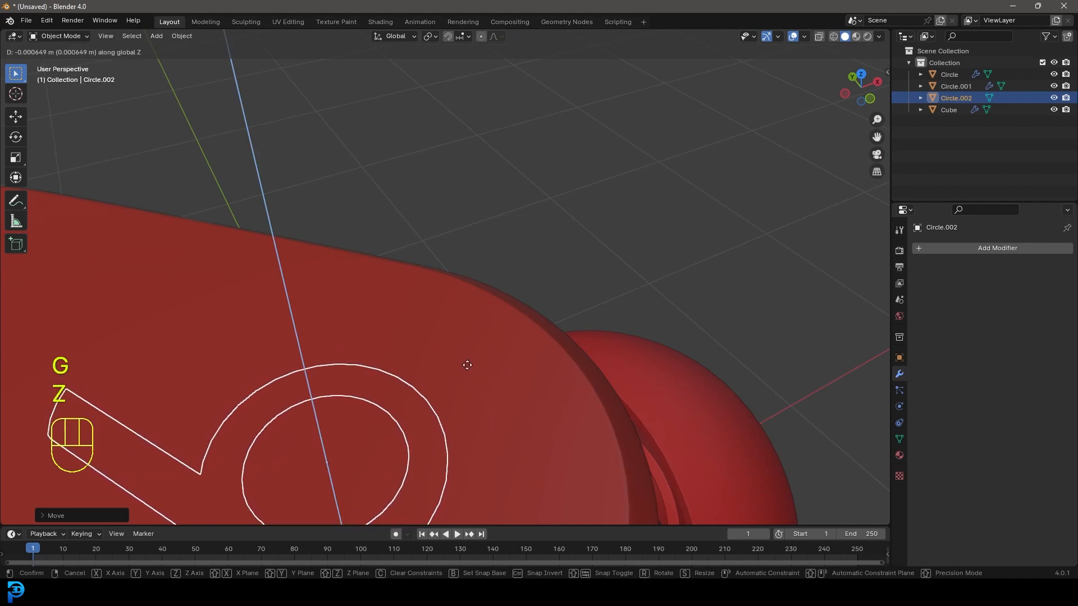
click(467, 363)
scroll(446, 344, down, 4)
key(alt+a)
middle_drag(446, 345, 389, 389)
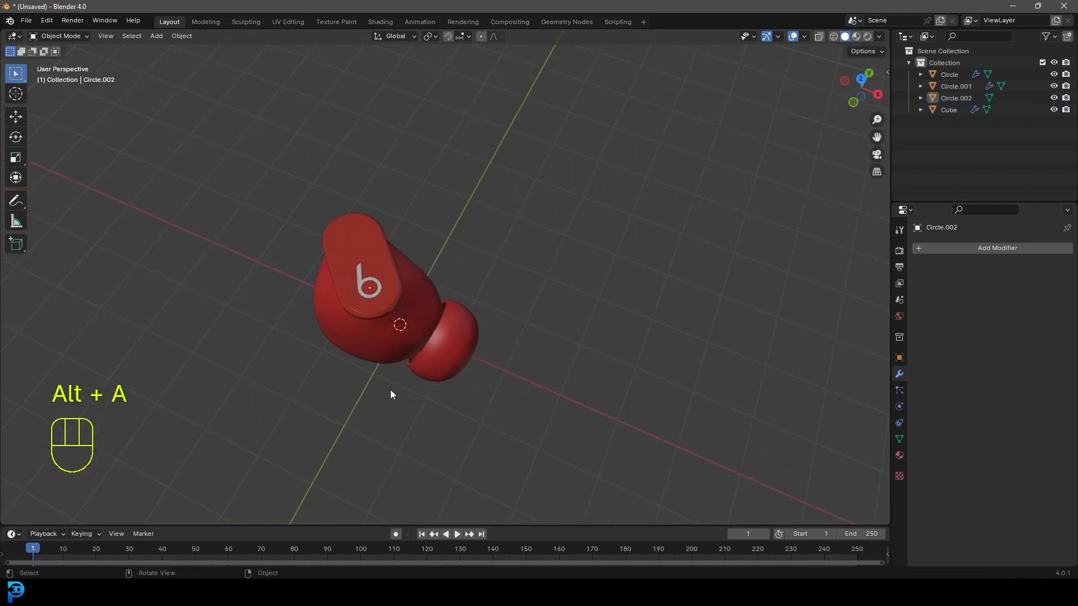
key(KP_7)
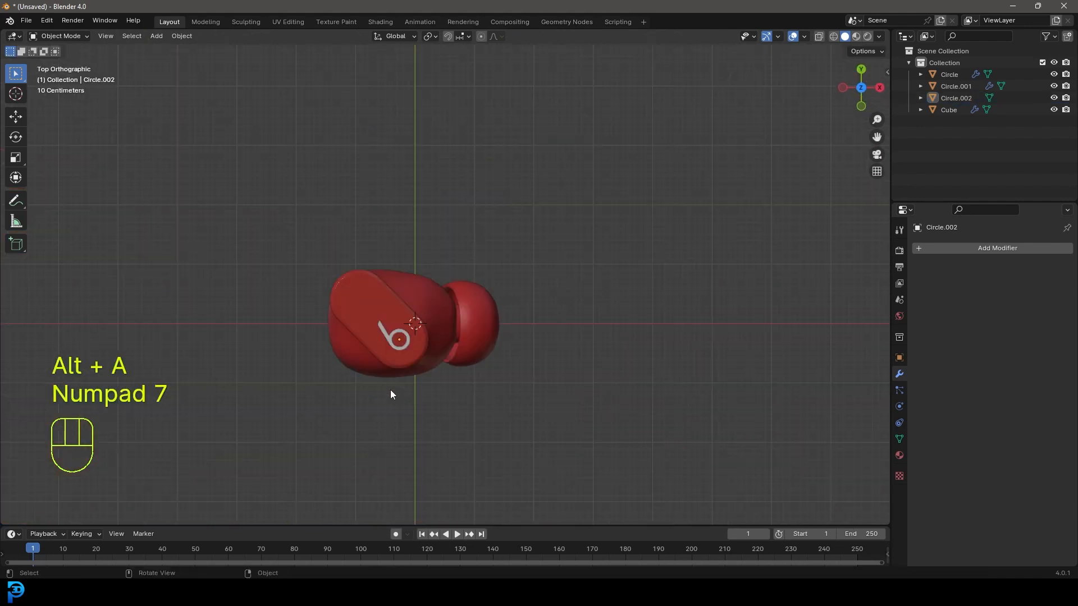
- Enlarge the logo to about 1.16 times its size, rotate it slightly on the plate, and deselect it
click(389, 334)
scroll(390, 336, up, 3)
key(s)
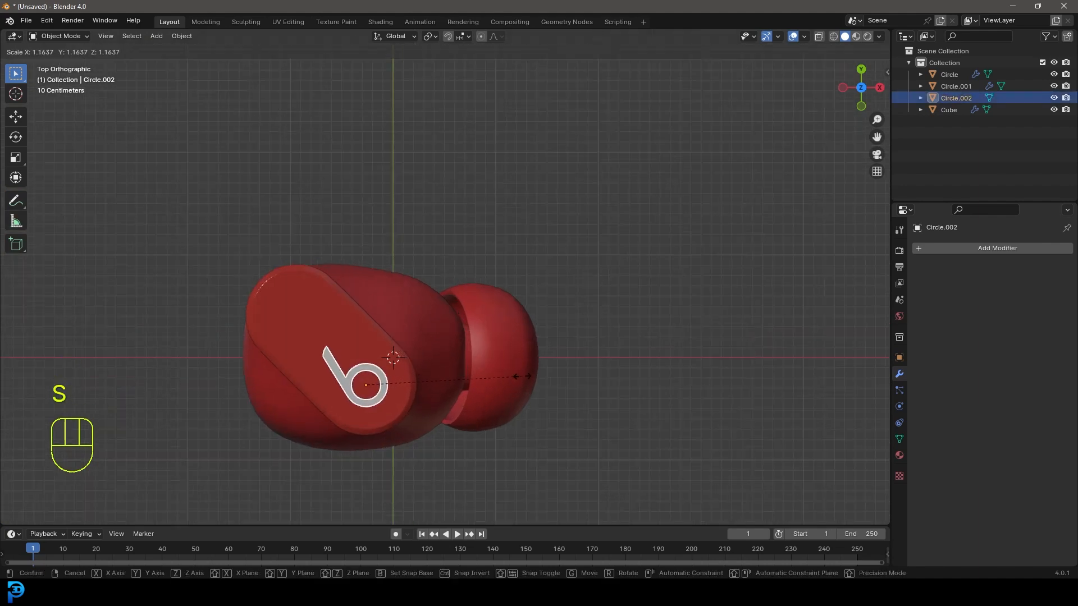
click(522, 377)
key(r)
click(574, 363)
key(alt+a)
scroll(528, 346, down, 3)
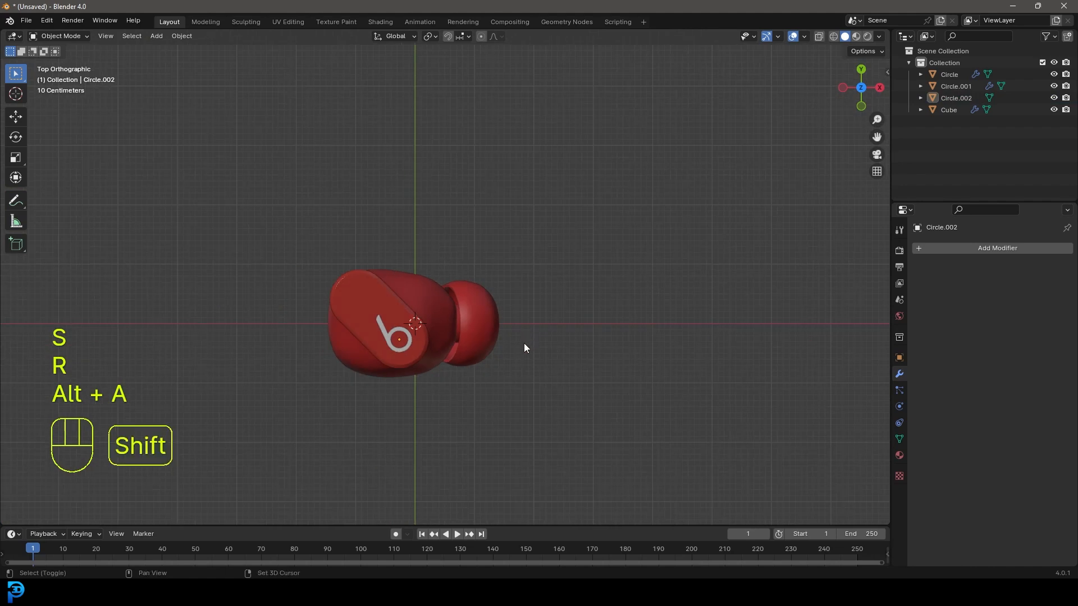
middle_drag(524, 306, 501, 273)
key(alt+a)
click(476, 277)
key(alt+a)
key(KP_7)
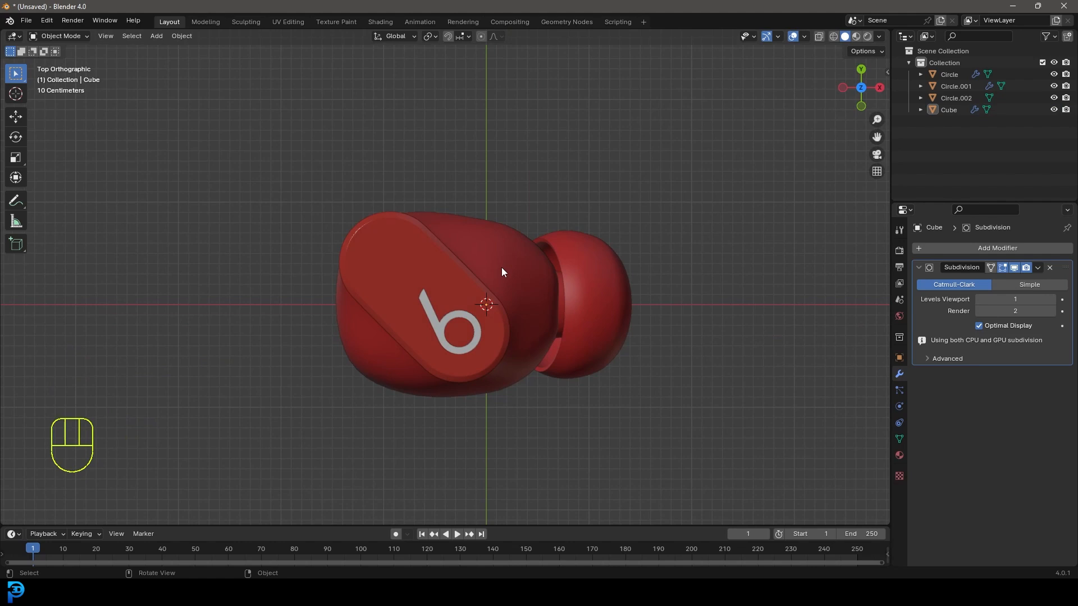
- Edit the red body's mesh from the bottom view and nudge vertices at its lower-left corner with proportional editing
key(ctrl+KP_7)
shift+middle_drag(476, 250, 464, 292)
click(366, 376)
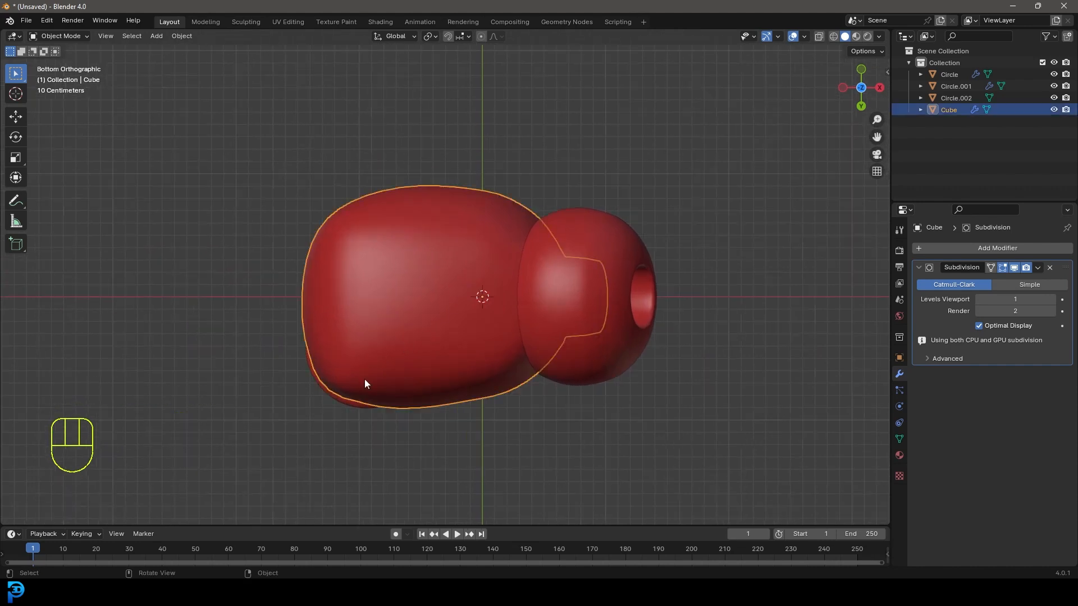
key(Tab)
key(g)
scroll(368, 369, down, 2)
click(370, 368)
click(350, 341)
key(g)
click(353, 338)
key(g)
right_click(330, 205)
- Shift the vertices in the middle of the body's underside slightly with proportional editing to even the surface
click(390, 298)
key(g)
click(398, 299)
key(g)
click(390, 251)
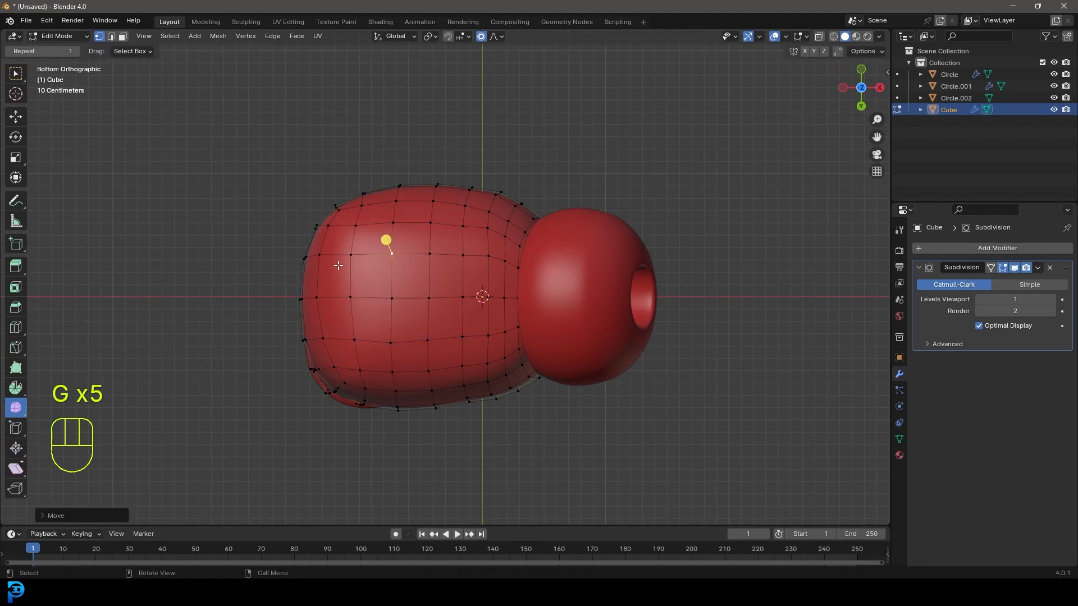
- Nudge vertices at the body's upper-left corner and near the ear tip with proportional editing, and finish editing the mesh
click(320, 204)
key(g)
click(316, 201)
click(459, 233)
key(g)
scroll(462, 233, down, 1)
click(462, 233)
click(463, 367)
key(g)
click(463, 372)
key(alt+a)
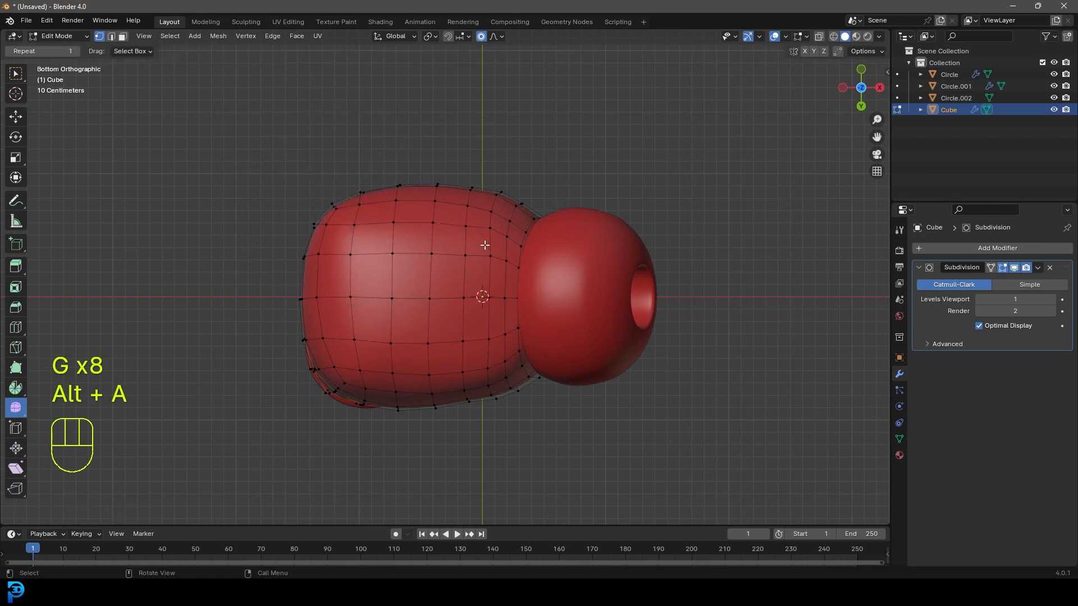
key(Tab)
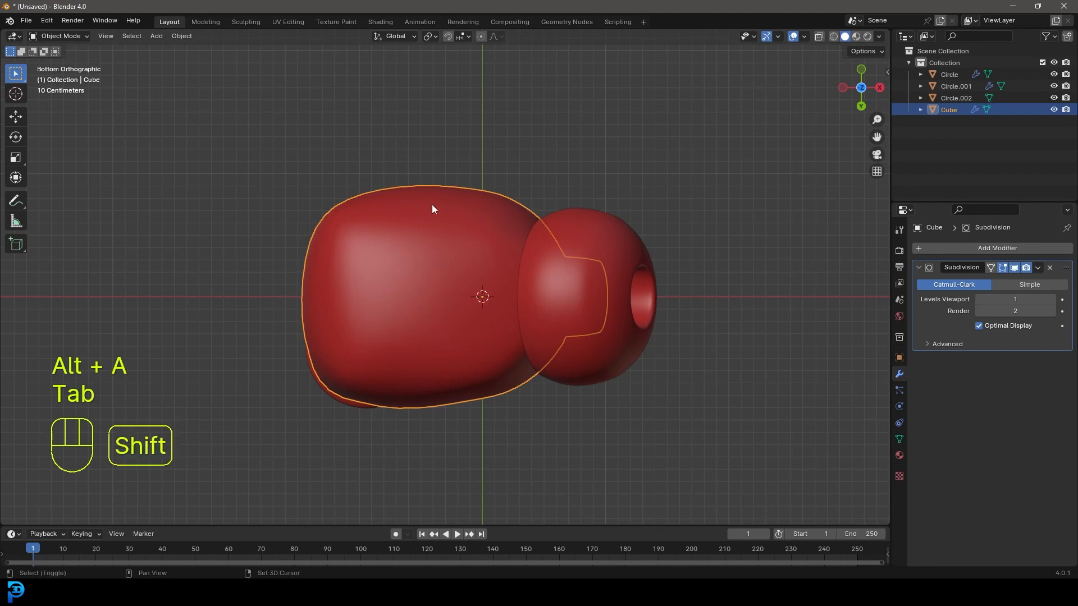
- Add a mesh circle and move it above the body in the bottom view
key(shift+a)
mouse_move(431, 205)
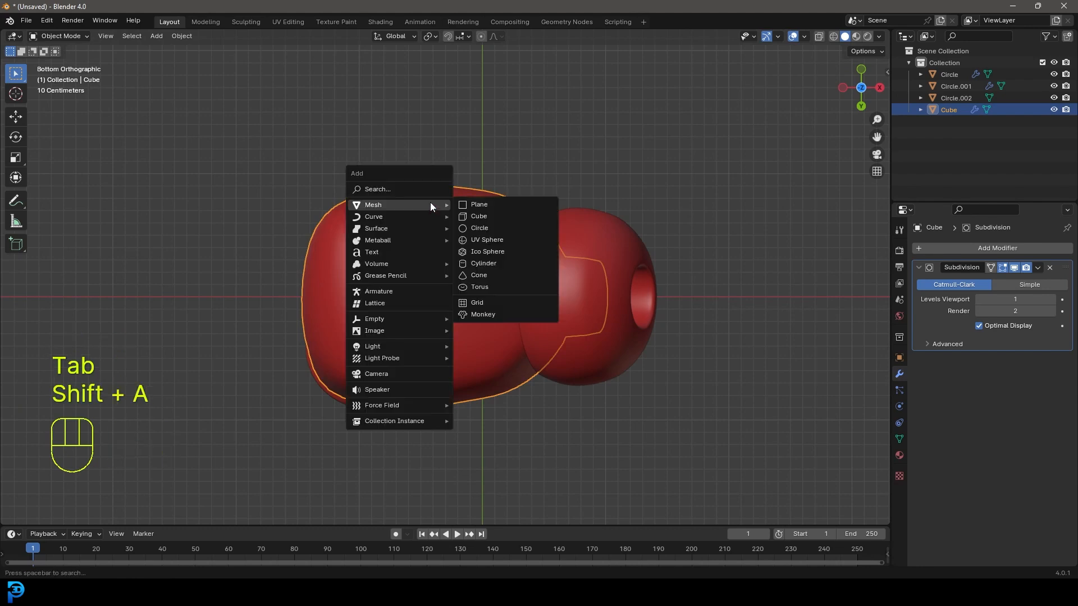
click(492, 227)
scroll(479, 311, down, 3)
shift+middle_drag(480, 313, 511, 323)
scroll(511, 323, up, 2)
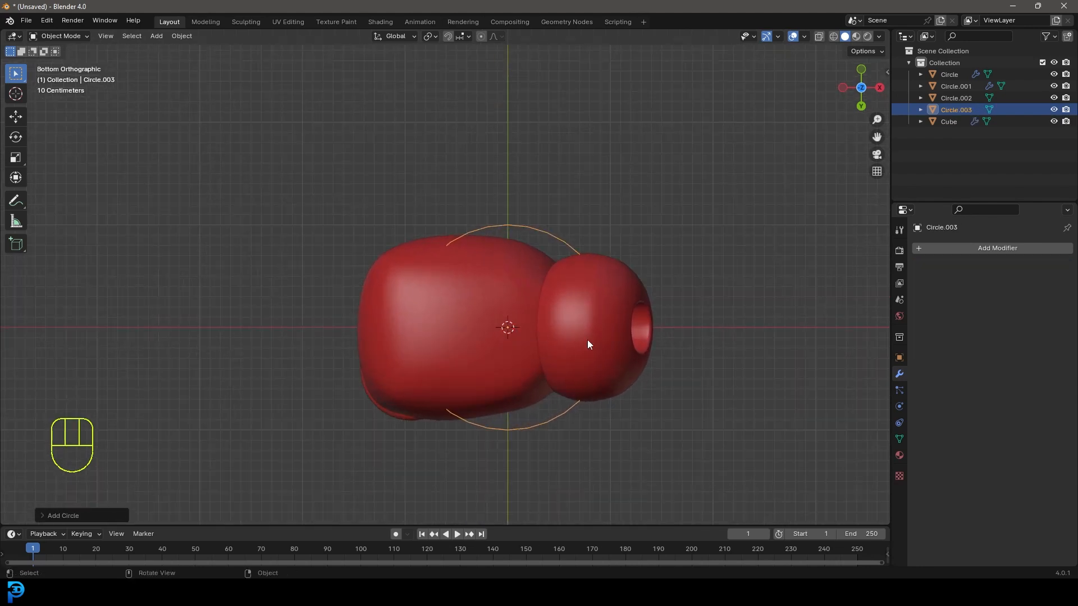
key(g)
click(562, 193)
shift+middle_drag(577, 222, 555, 318)
scroll(557, 319, up, 1)
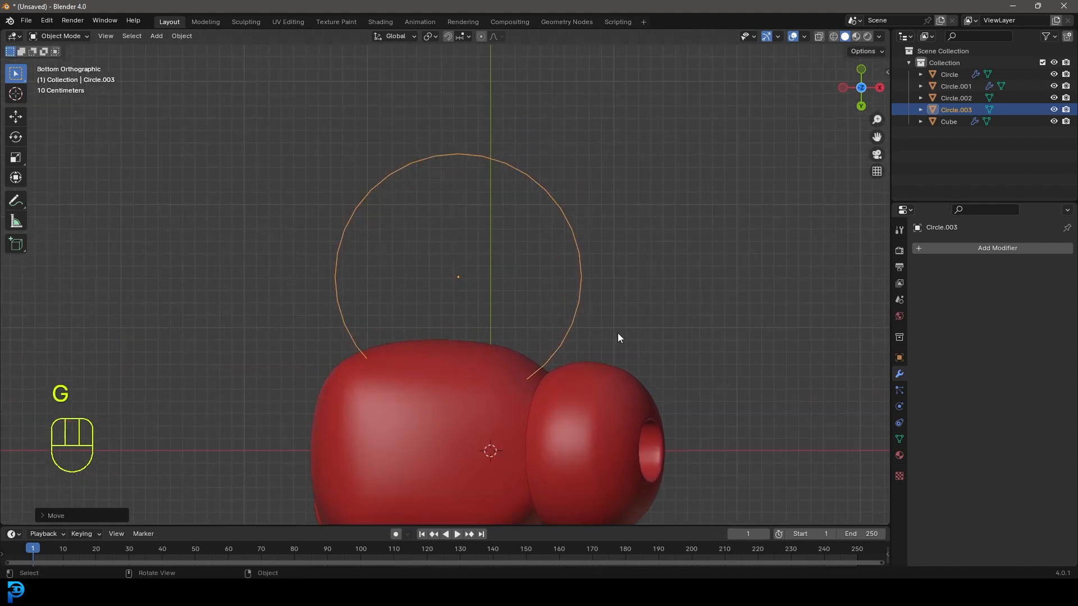
- Edit the new circle and scale all its vertices down to a small circle
key(Tab)
key(s)
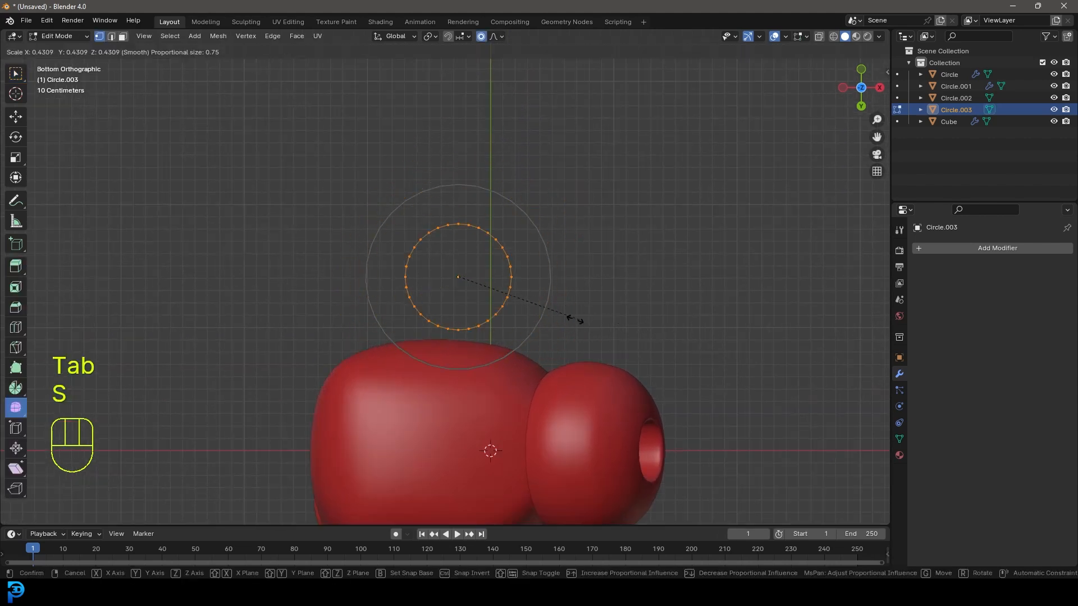
click(495, 313)
shift+middle_drag(502, 298, 512, 330)
scroll(495, 305, up, 3)
- Fill the small circle with a face and inset it by a thin border
key(f)
scroll(509, 402, up, 4)
middle_drag(508, 402, 501, 391)
key(i)
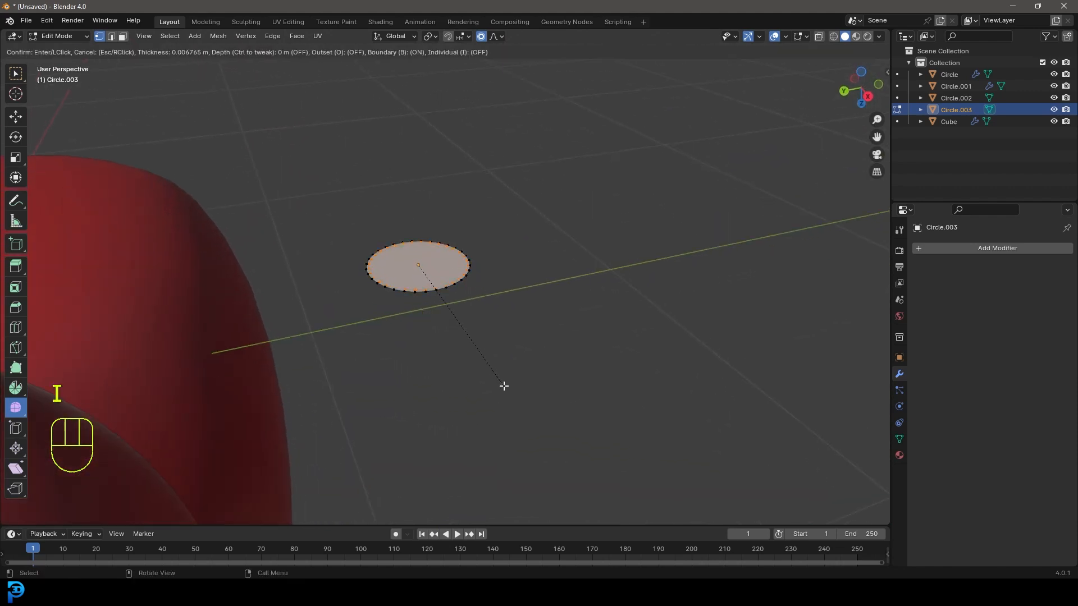
click(496, 377)
- Turn off proportional editing and move the inset face slightly along the Z axis to give the disc a beveled rim
scroll(431, 66, up, 4)
click(481, 39)
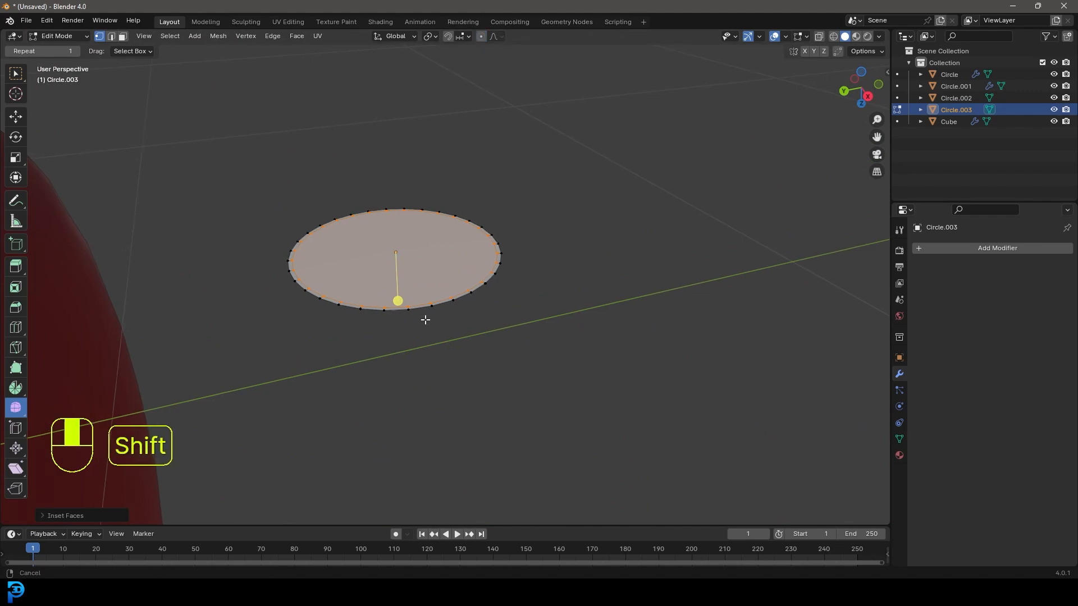
shift+middle_drag(425, 320, 435, 343)
scroll(435, 344, up, 3)
key(g)
key(z)
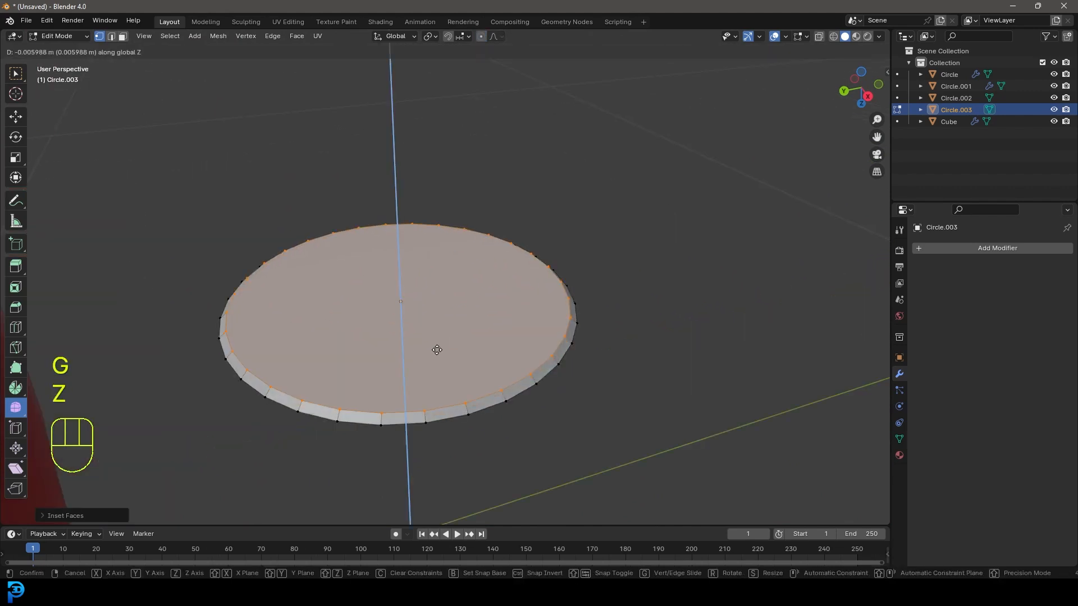
click(437, 346)
- Inset the disc's face by about 0.01 m, and inset it again almost to the center
key(i)
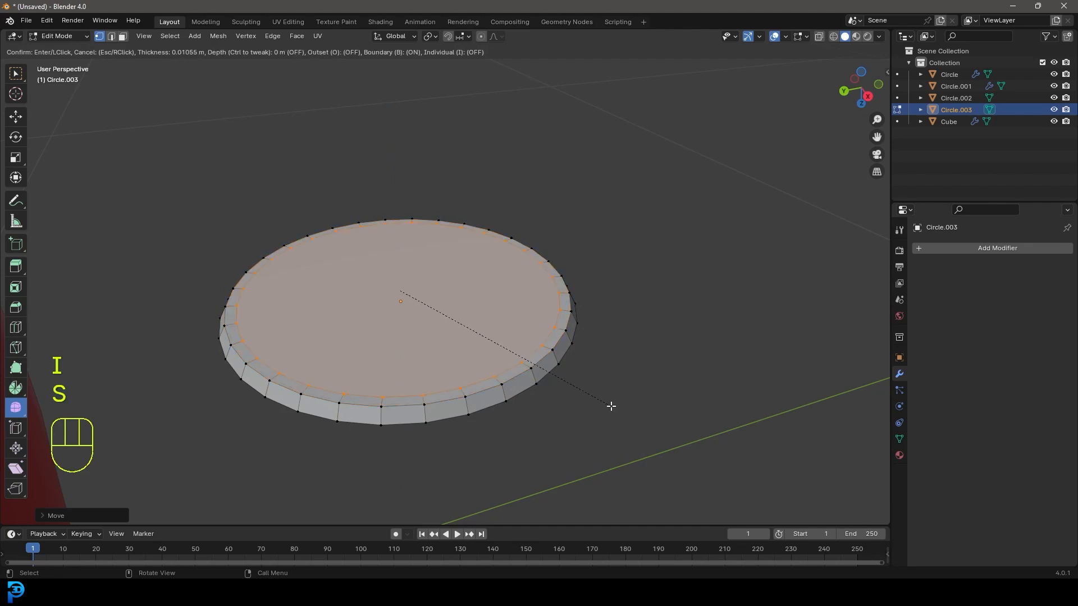
click(611, 406)
key(i)
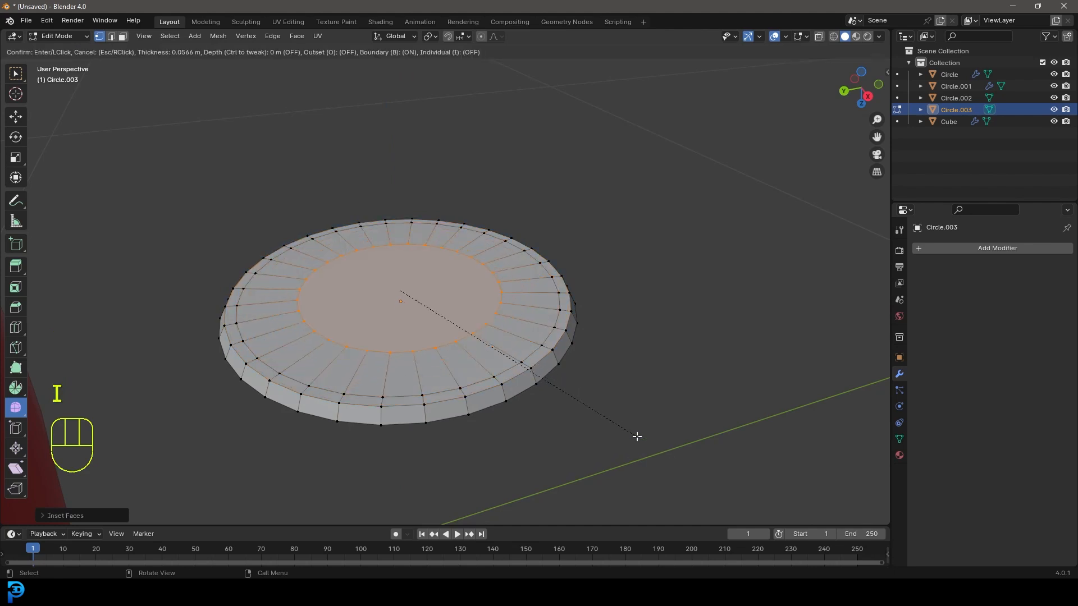
click(570, 408)
scroll(457, 385, down, 4)
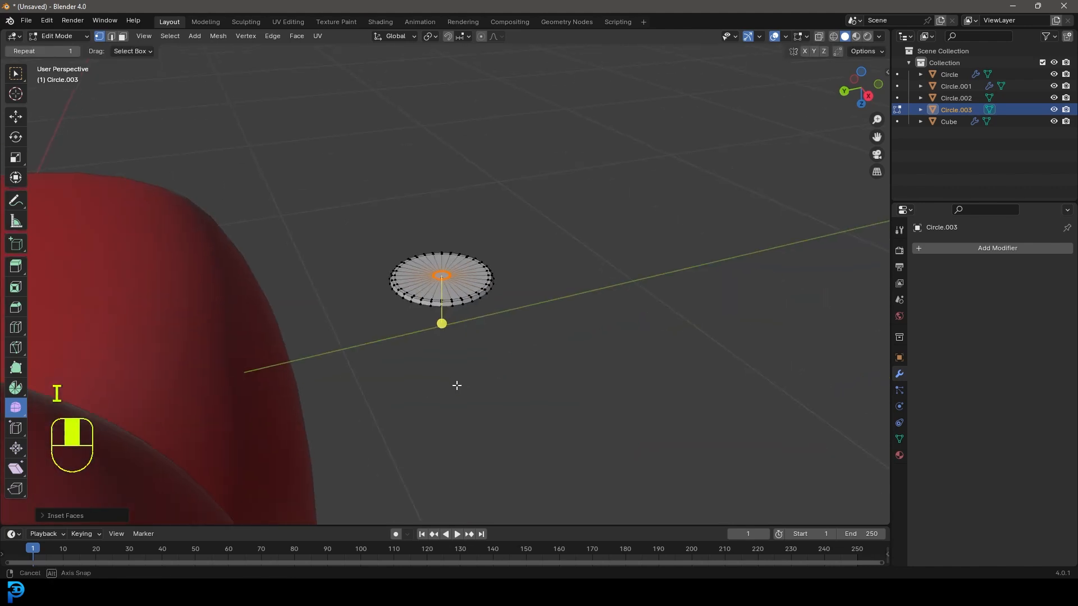
scroll(427, 404, up, 4)
- Select the disc's outer edge loop and extrude it along Z to deepen the side wall
key(alt+a)
alt+shift+click(403, 425)
middle_drag(409, 420, 411, 425)
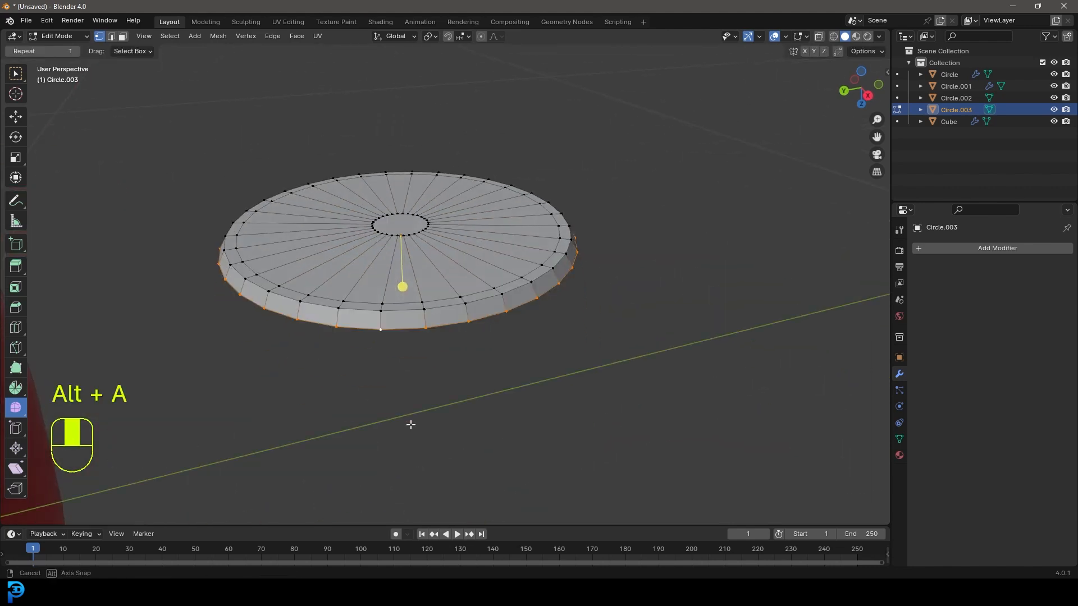
key(e)
key(z)
click(452, 267)
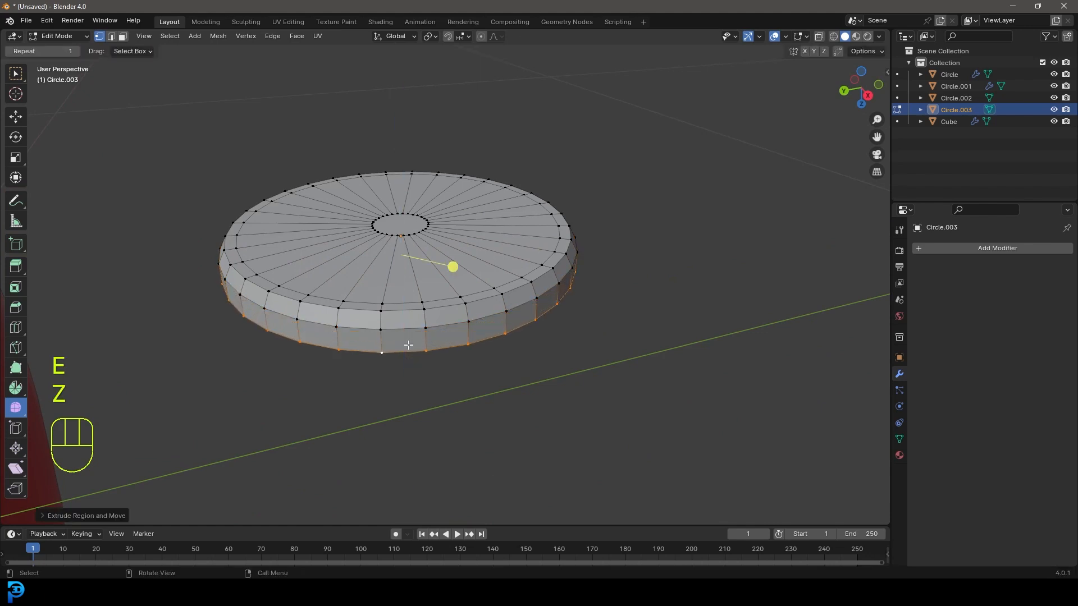
- Shade the disc smooth and add a Subdivision Surface modifier to it
scroll(491, 284, down, 6)
key(Tab)
scroll(441, 283, up, 8)
right_click(456, 240)
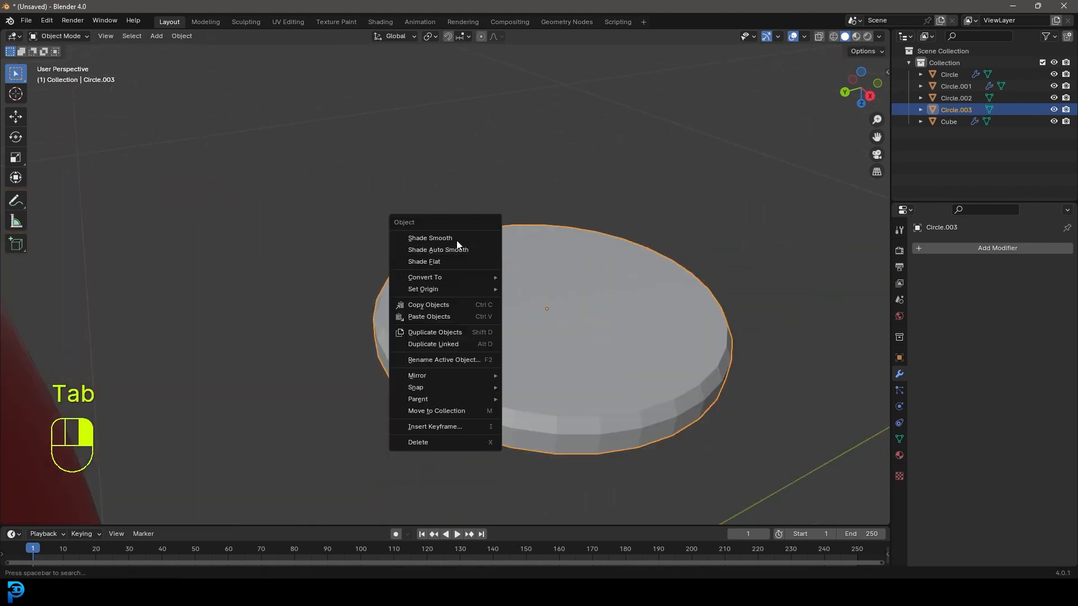
click(456, 238)
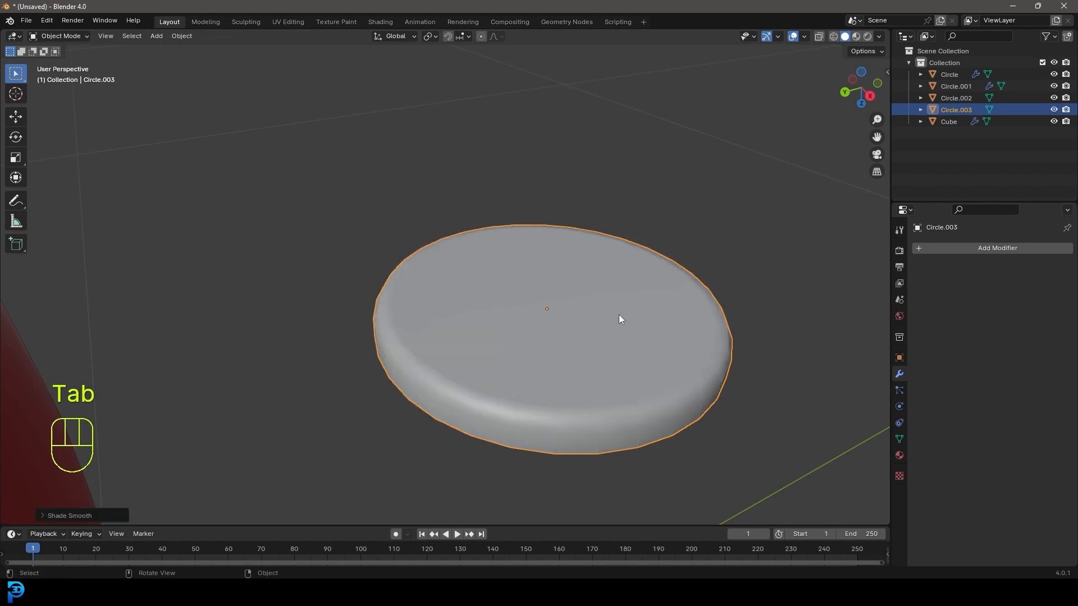
click(952, 248)
text(subd)
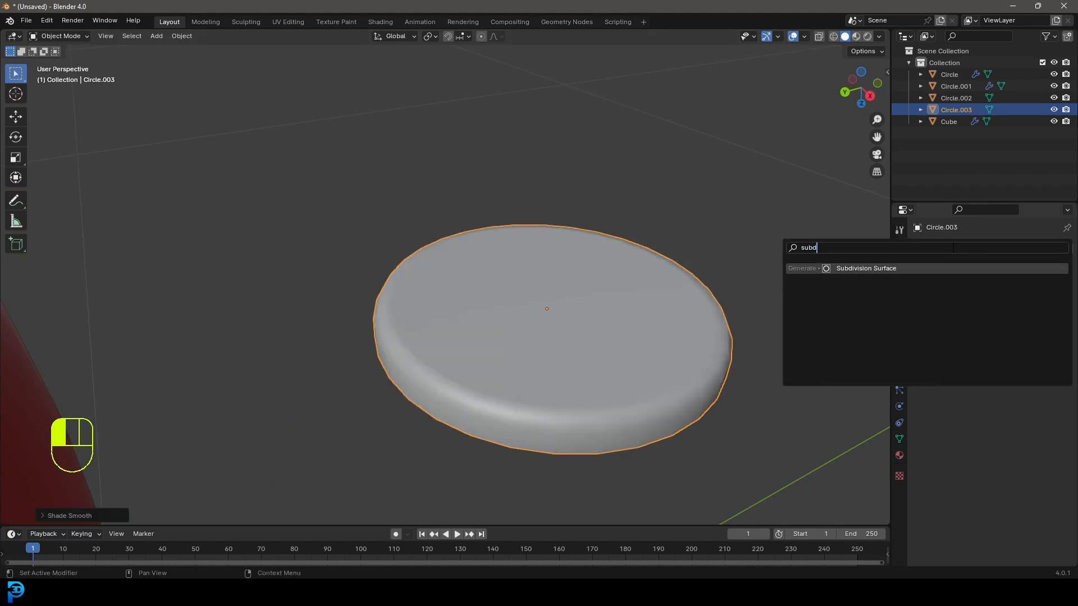
click(924, 267)
scroll(493, 295, down, 10)
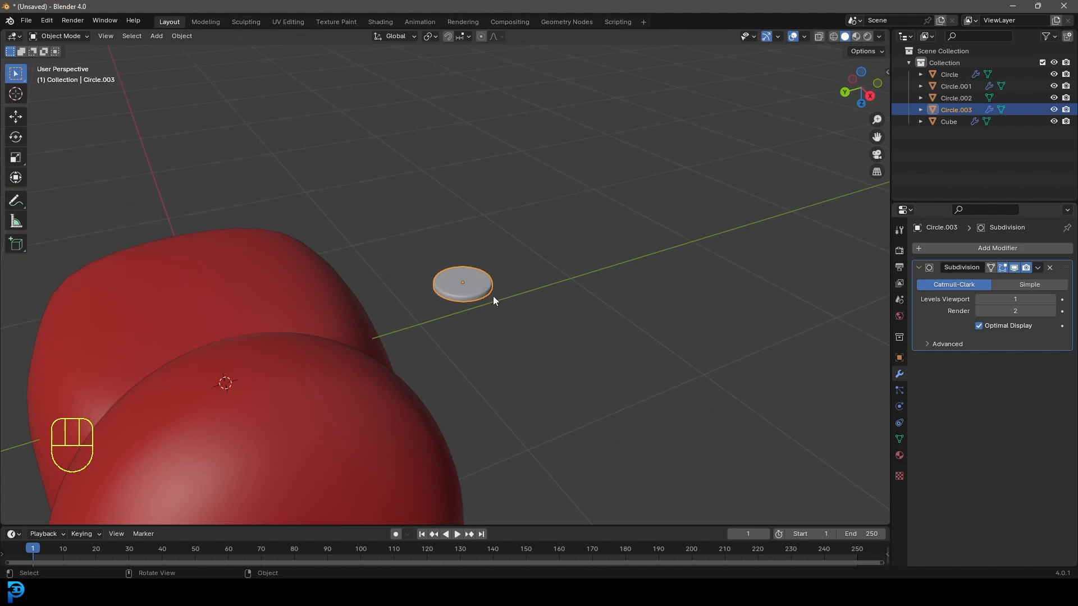
- Give the disc a new material named metal with its viewport display metallic value set to 1.000
scroll(493, 295, up, 5)
click(899, 456)
click(972, 298)
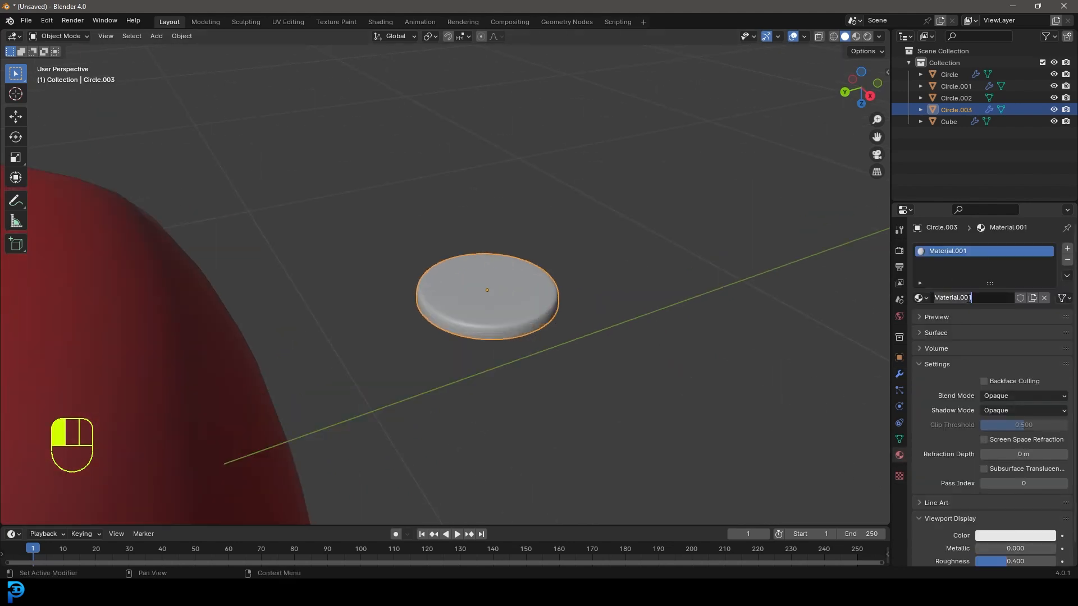
click(987, 537)
scroll(988, 533, down, 1)
drag(1005, 526, 1056, 526)
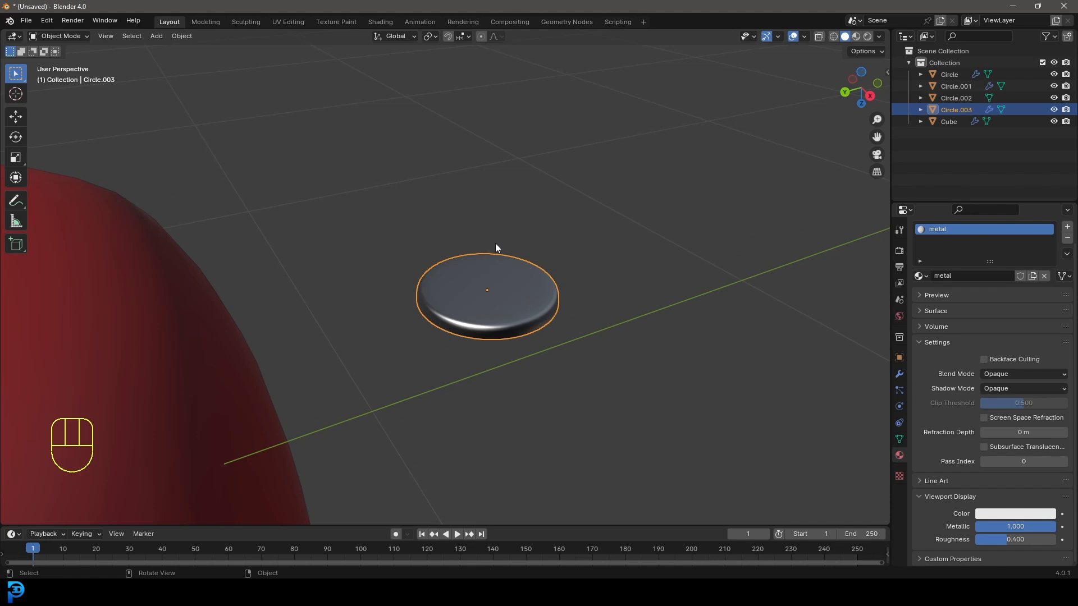
- Save the project to the Desktop as pods.blend
key(ctrl+s)
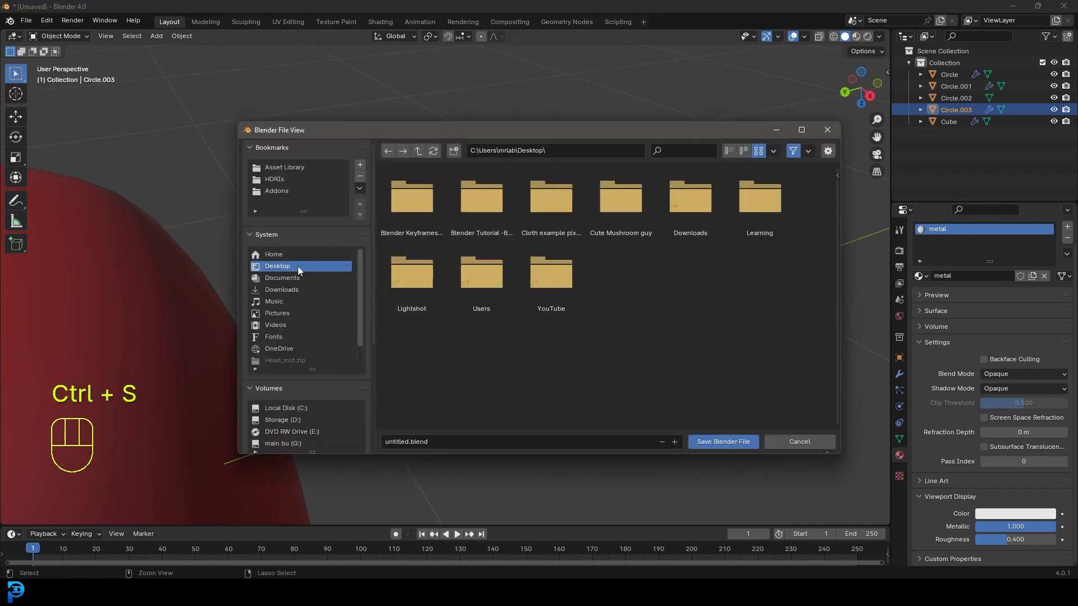
text(pods)
key(Return)
click(705, 441)
scroll(553, 337, down, 3)
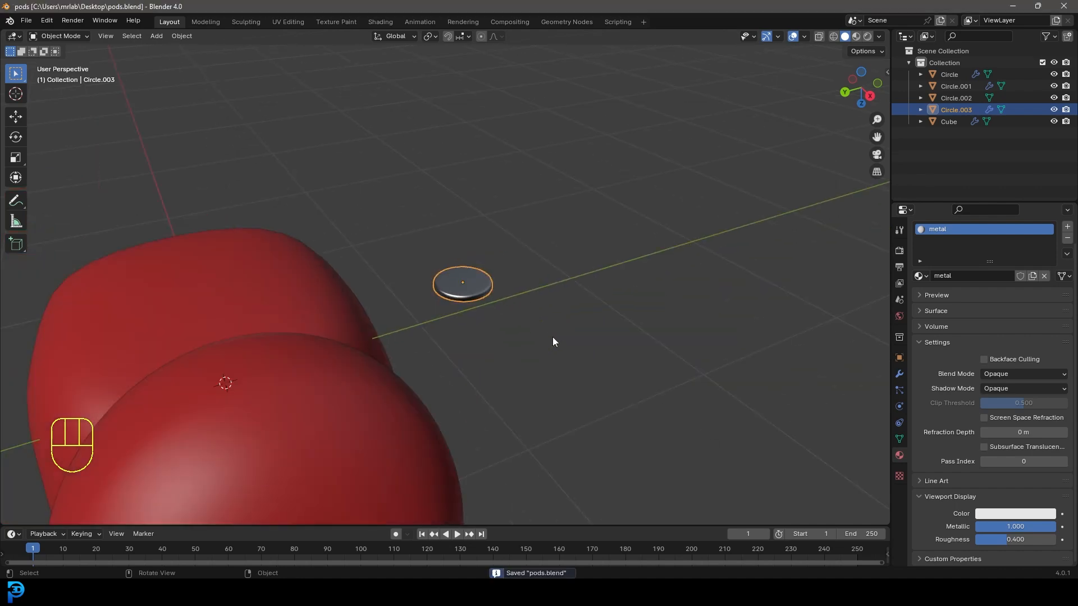
- Working in bottom view, move the metal disc over the body's underside, near its long edge
key(KP_7)
scroll(553, 337, down, 3)
shift+middle_drag(550, 264, 438, 318)
scroll(524, 341, up, 3)
key(ctrl+KP_7)
scroll(492, 225, up, 2)
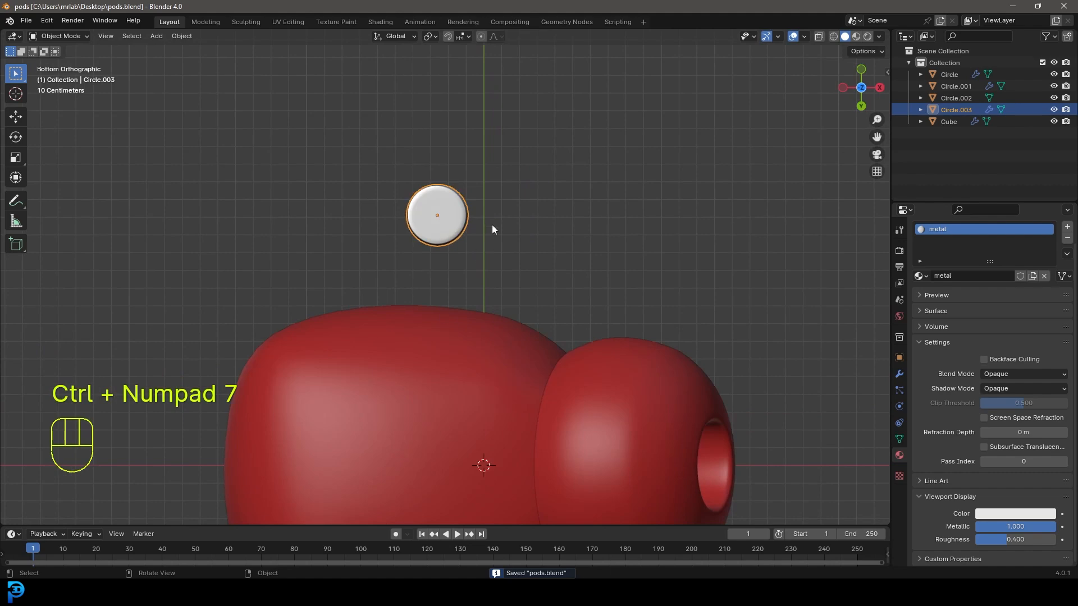
key(g)
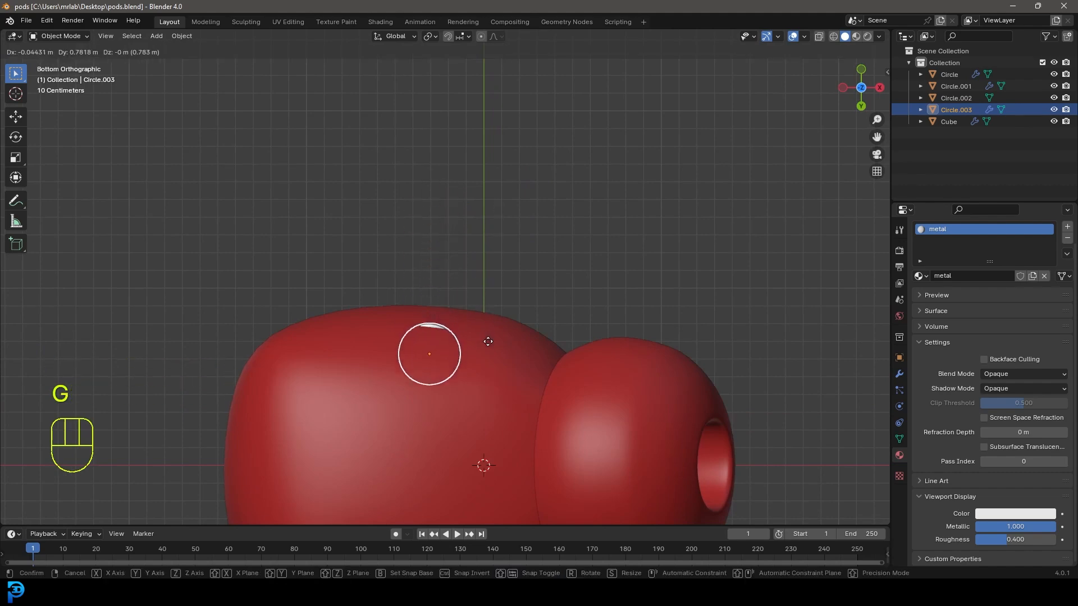
click(492, 345)
- Move the disc about 0.22 m in the negative Z direction and tilt it about the X axis to follow the body's curve
middle_drag(492, 345, 457, 248)
key(g)
key(z)
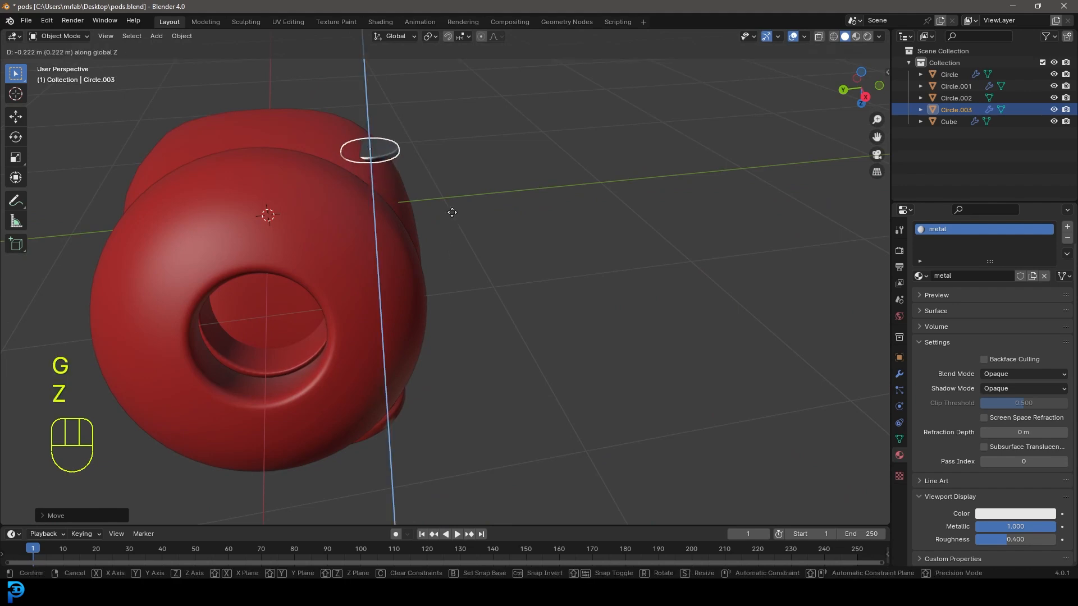
click(451, 215)
middle_drag(451, 215, 298, 291)
key(r)
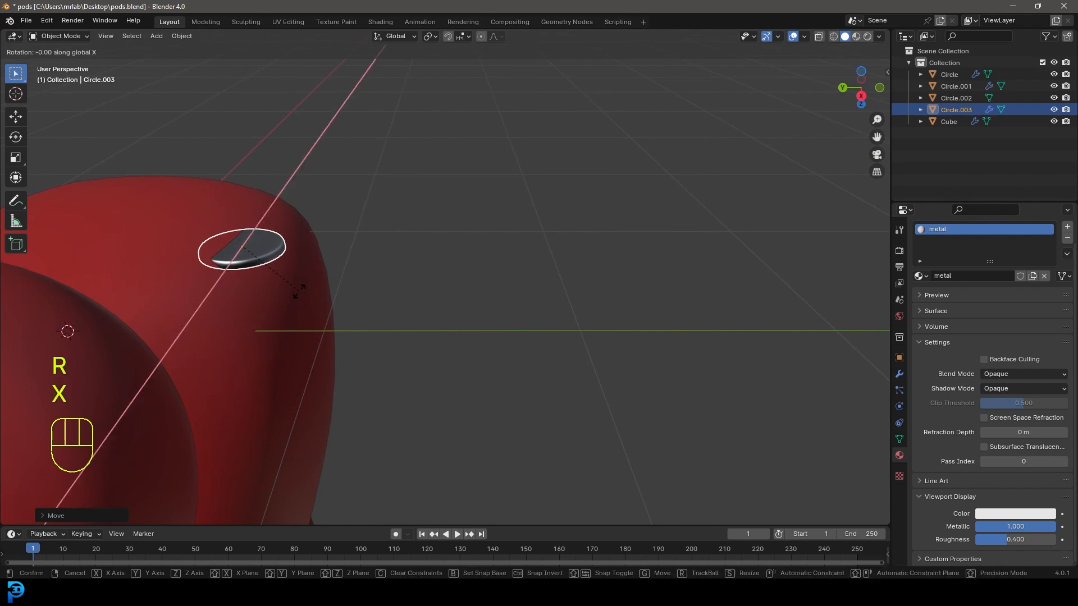
click(291, 302)
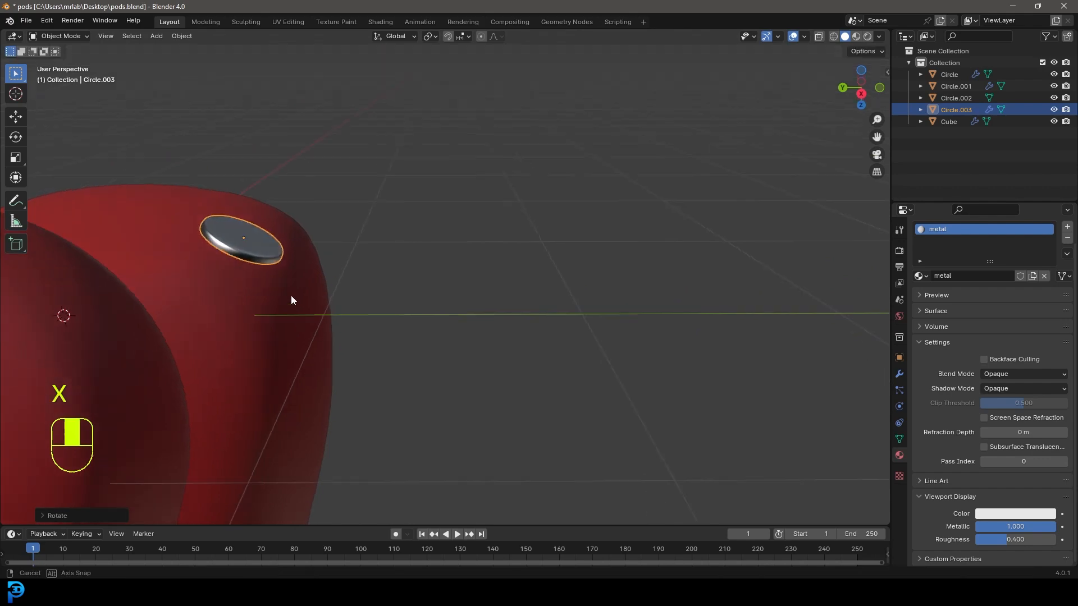
- Shift the disc slightly in bottom view and rotate it a little more to match the slope of the underside
key(KP_7)
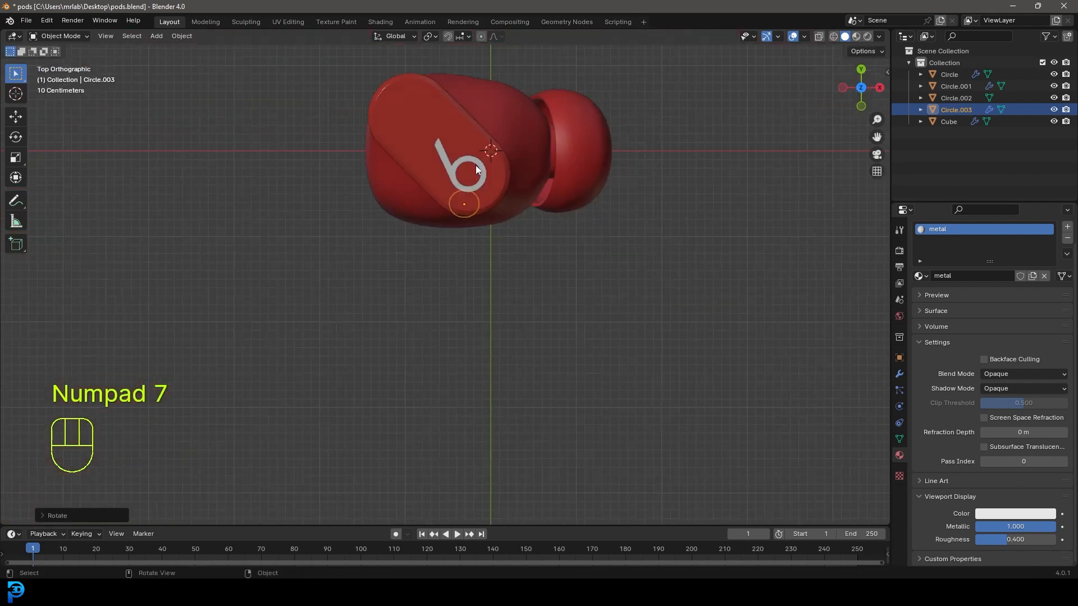
key(ctrl+KP_7)
shift+middle_drag(476, 165, 494, 263)
scroll(442, 294, up, 4)
shift+middle_drag(442, 295, 444, 198)
scroll(469, 315, up, 4)
key(g)
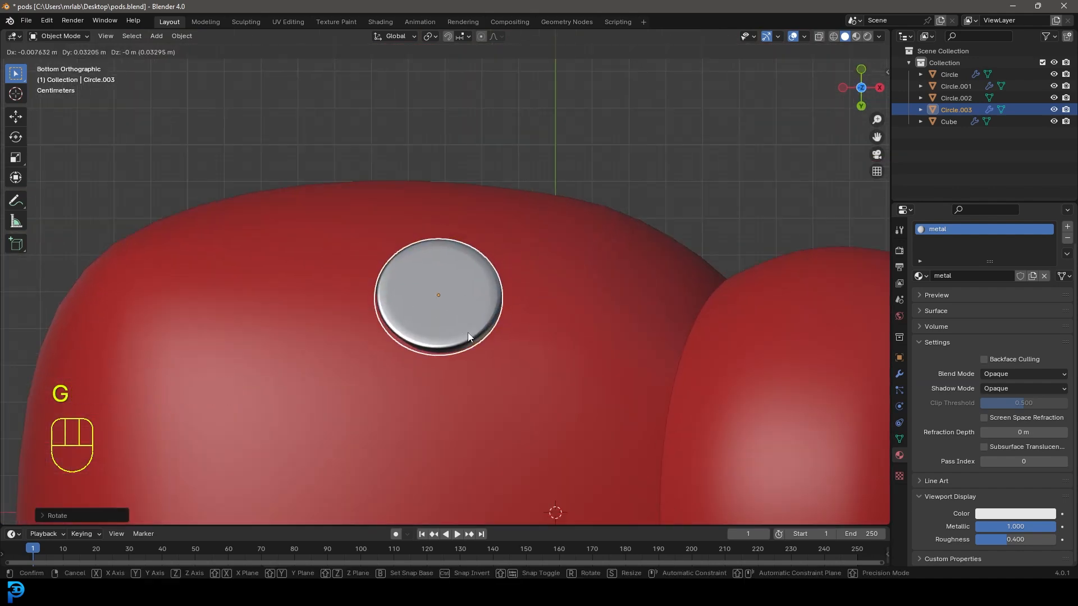
middle_drag(499, 326, 501, 267)
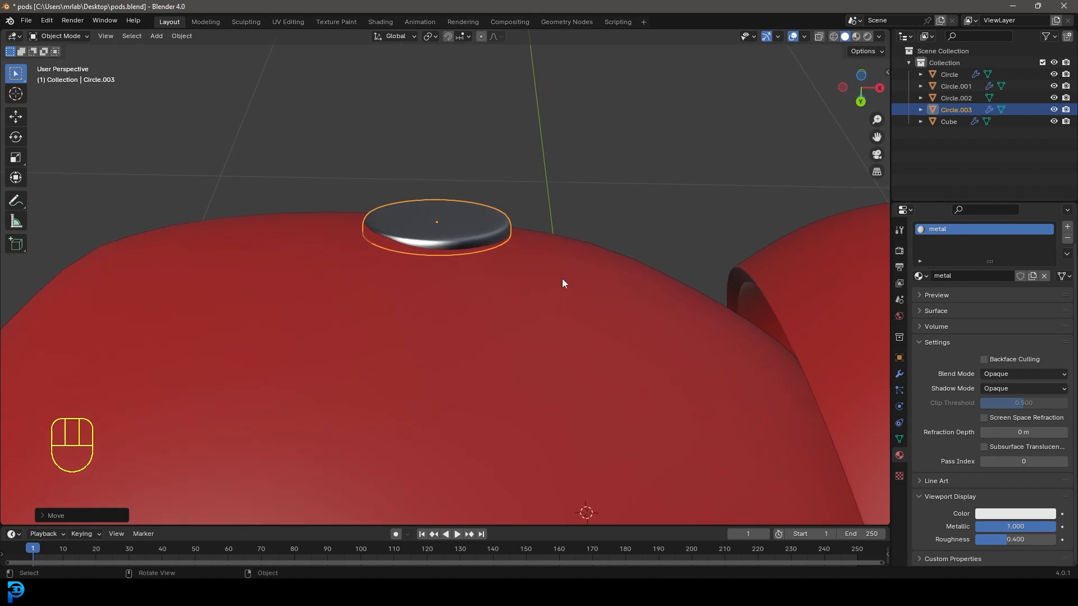
key(r)
middle_drag(567, 297, 482, 284)
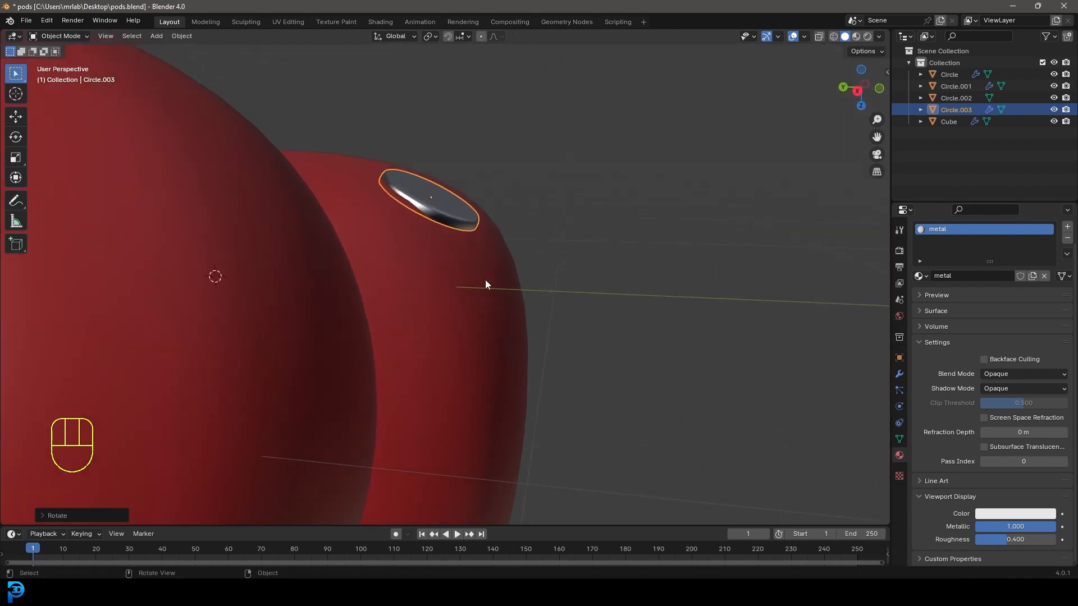
- Nudge the disc's geometry in wireframe display to seat it against the body's surface
key(Tab)
mouse_move(480, 247)
middle_down()
mouse_move(464, 241)
mouse_move(443, 256)
mouse_move(470, 301)
middle_up()
key(z)
key(g)
click(443, 263)
key(Tab)
key(z)
- Duplicate the disc and move the copy about 1 m along Y to the opposite side of the underside
key(KP_7)
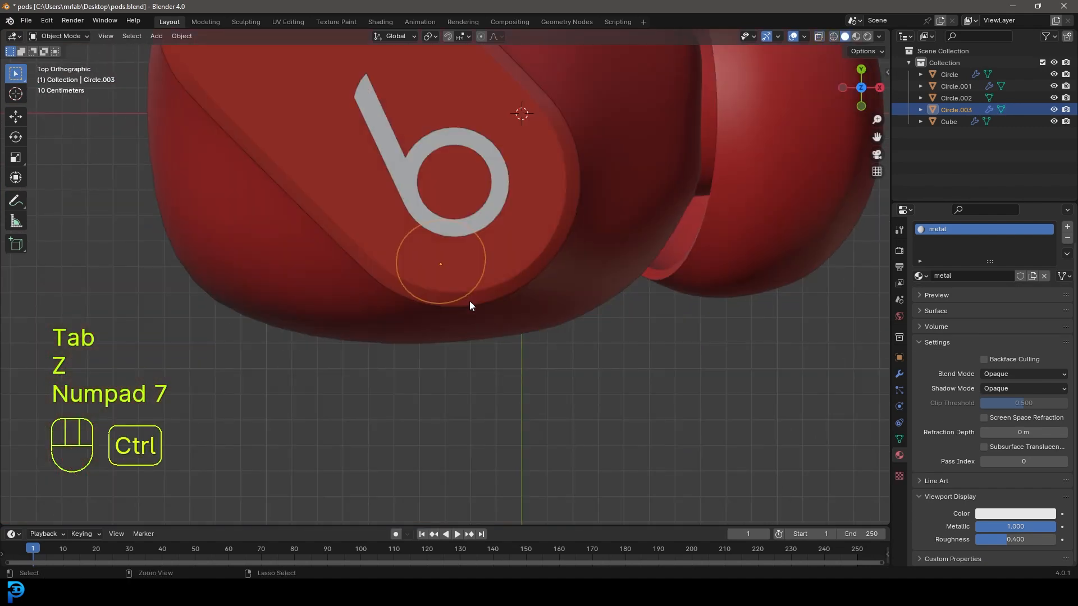
key(ctrl+KP_7)
shift+middle_drag(470, 305, 497, 185)
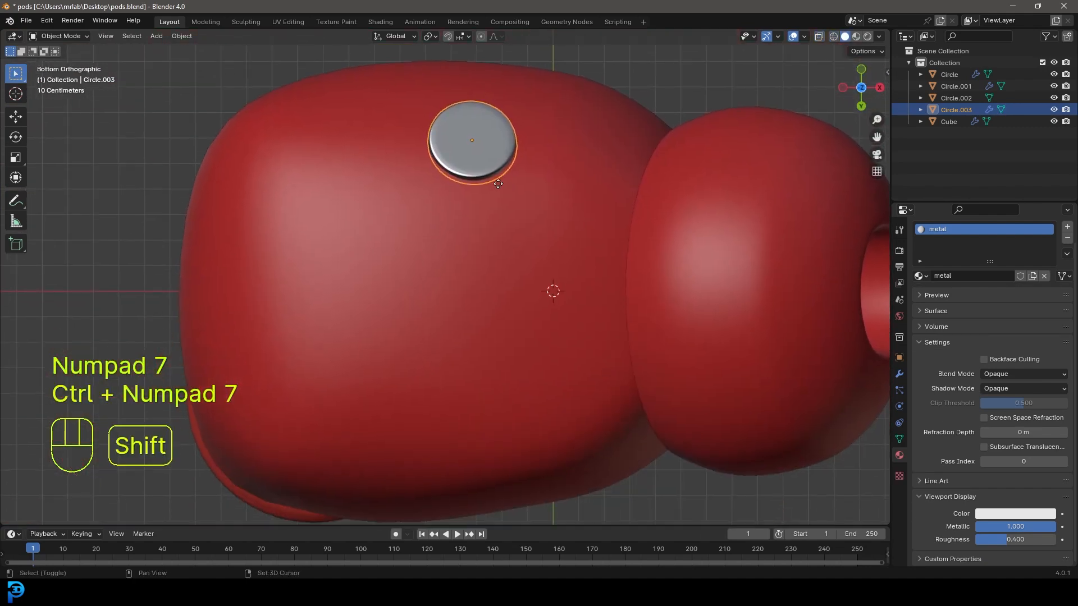
key(shift+d)
key(y)
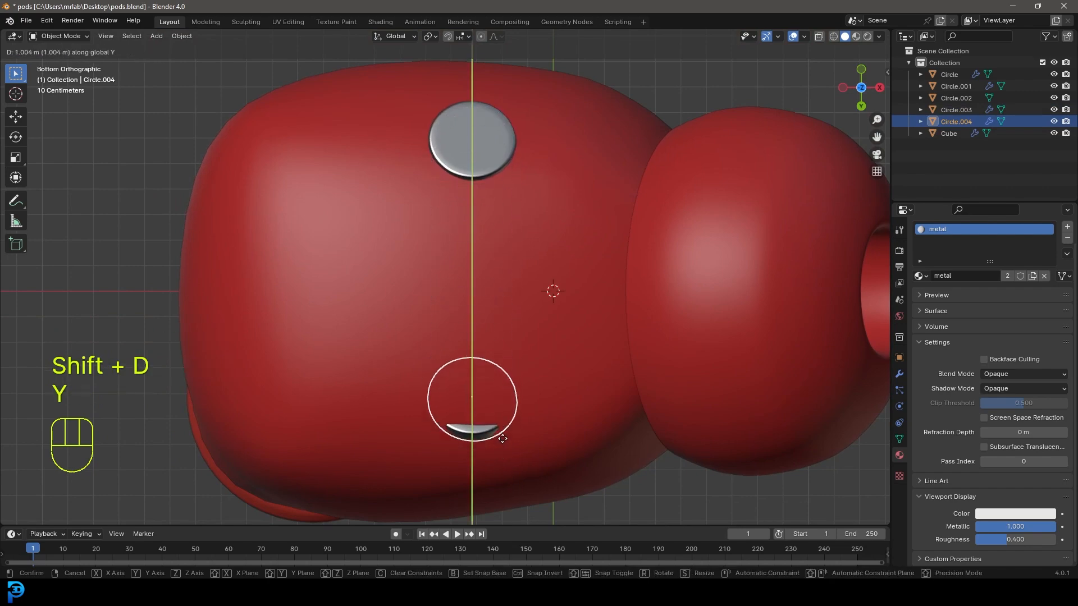
click(502, 438)
- Rotate the copied disc toward the opposite slope and move it slightly along Z toward the body's surface
middle_drag(501, 433, 500, 349)
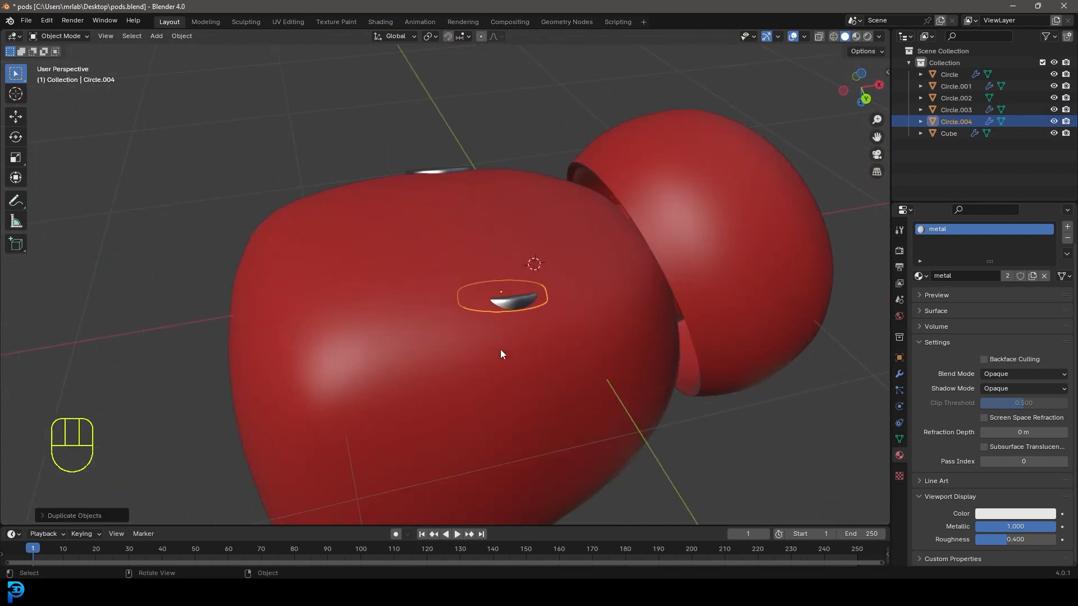
click(426, 355)
middle_drag(419, 353, 531, 332)
key(g)
key(z)
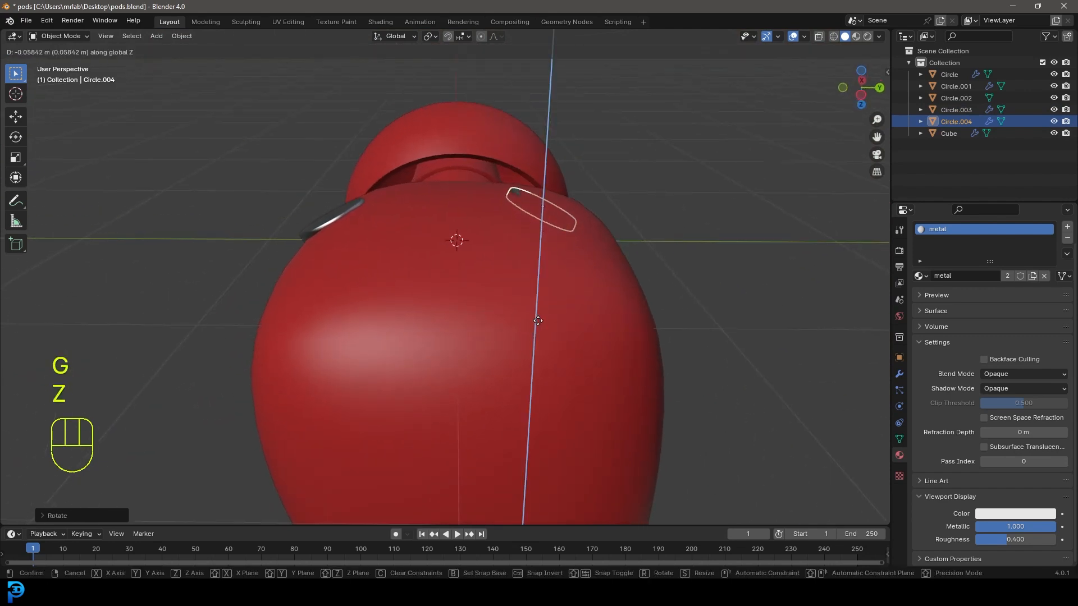
click(537, 322)
- Fine-tune the copied disc's tilt and Z position until it lies nearly flush on the body
key(r)
click(655, 289)
middle_drag(654, 285, 521, 271)
key(g)
key(z)
key(r)
click(655, 271)
middle_drag(656, 272, 536, 247)
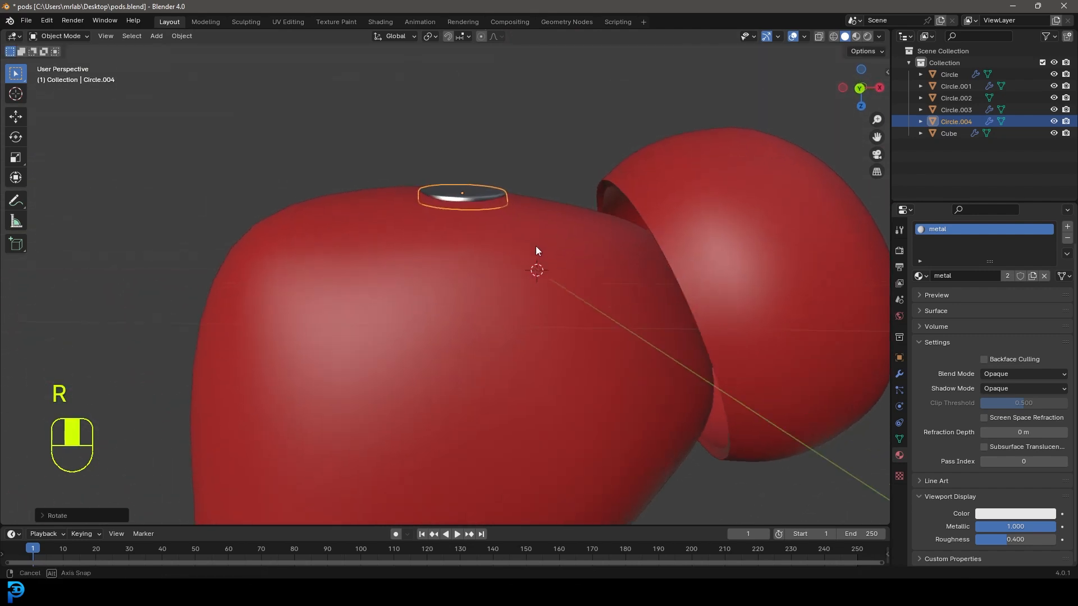
click(607, 250)
middle_drag(607, 250, 549, 258)
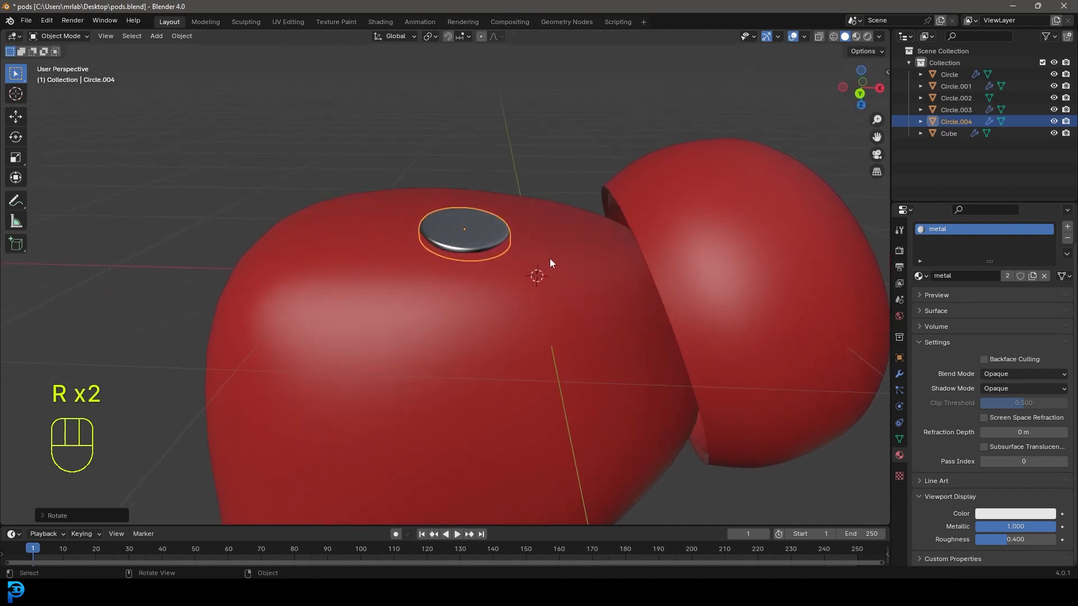
- Move individual vertices of the body mesh around the copied disc to fit the surface to its rim
click(549, 258)
key(Tab)
scroll(520, 230, up, 2)
click(513, 192)
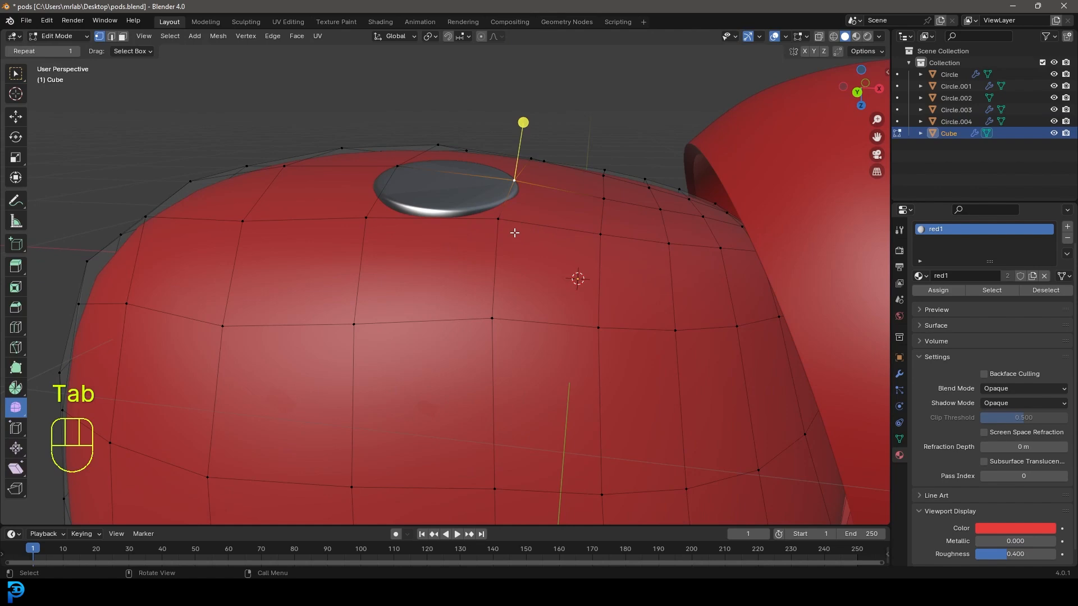
click(586, 271)
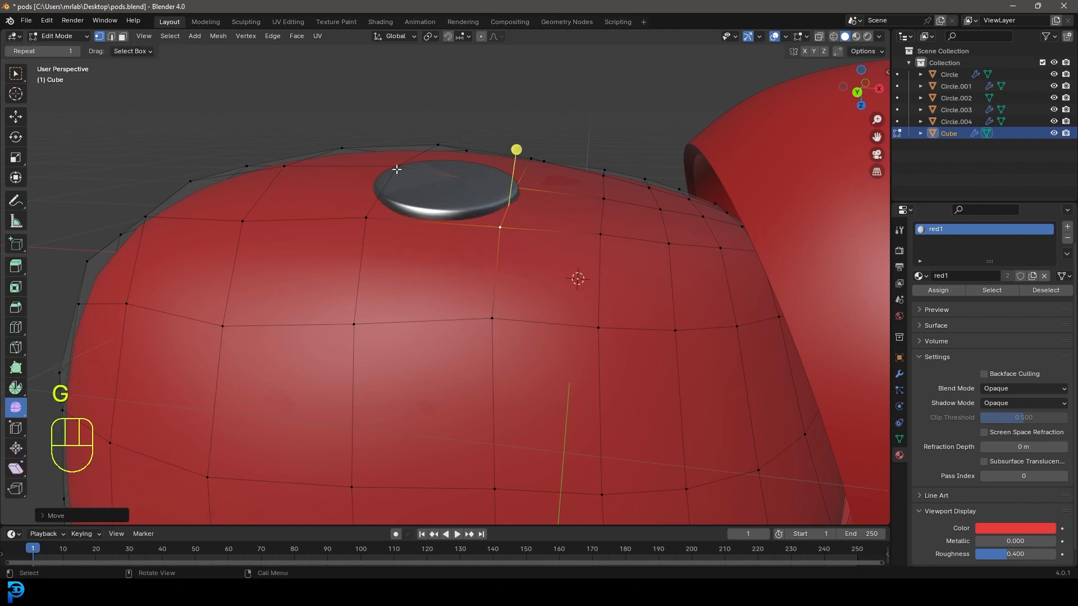
middle_drag(578, 277, 446, 240)
click(446, 242)
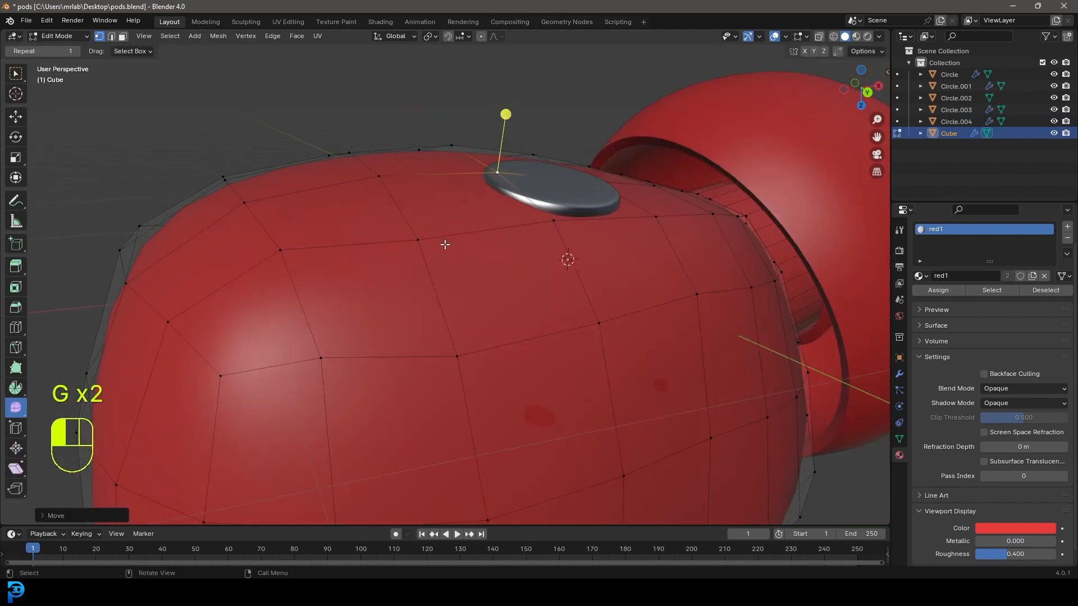
click(552, 251)
scroll(505, 246, down, 1)
middle_drag(484, 243, 604, 258)
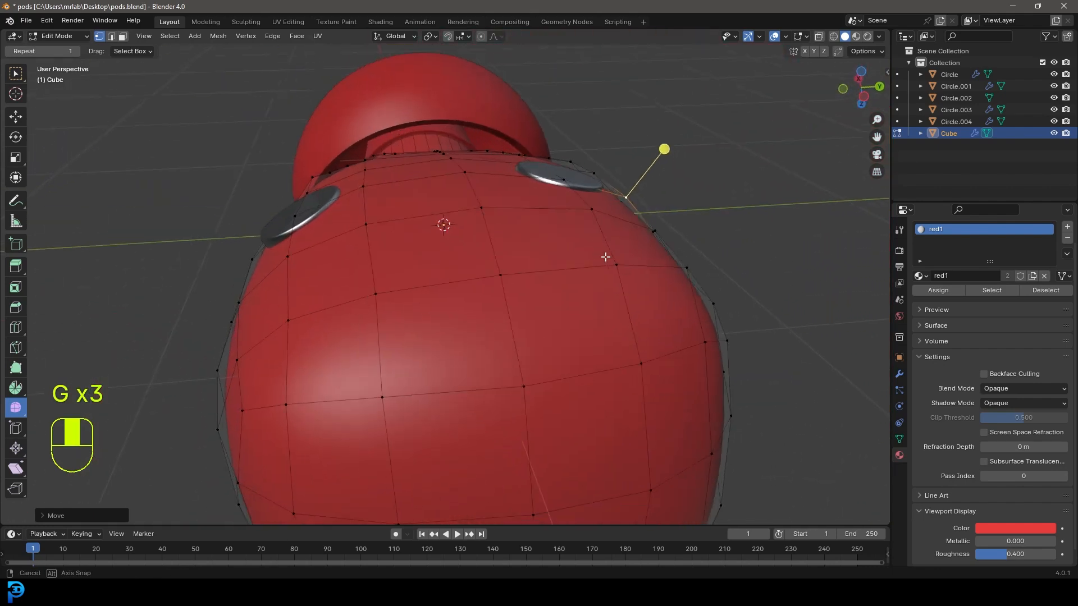
key(Tab)
- Rotate the original disc slightly to match the body's slope and clear the selection
scroll(385, 233, down, 1)
click(336, 222)
shift+middle_drag(337, 220, 448, 284)
key(Tab)
key(Tab)
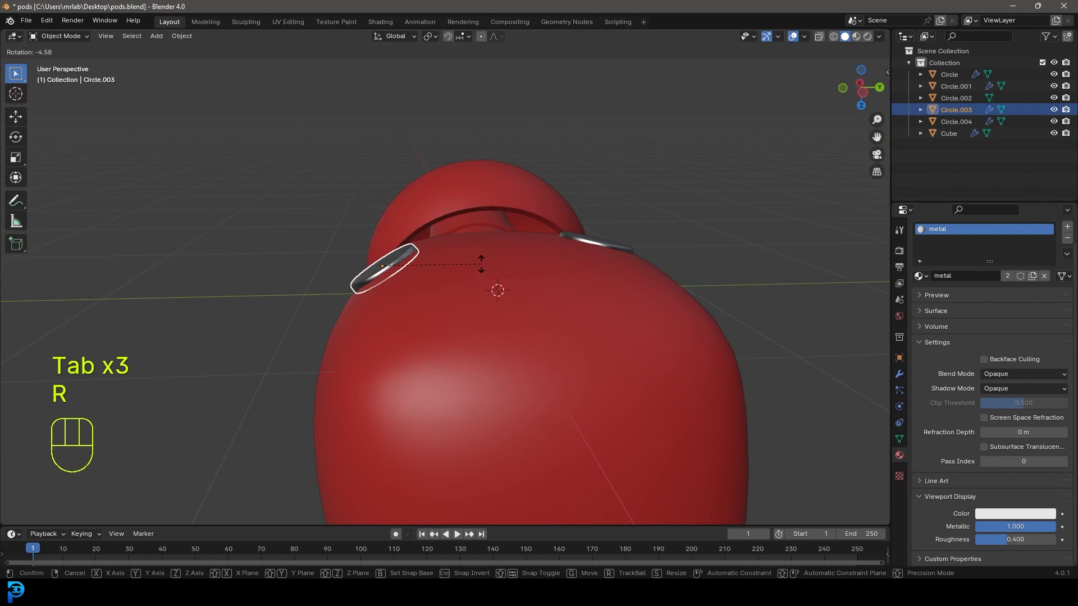
key(alt+a)
- Examine both discs from the underside and compare their placement with the images in the REF folder
middle_drag(524, 267, 438, 402)
key(KP_7)
key(ctrl+KP_7)
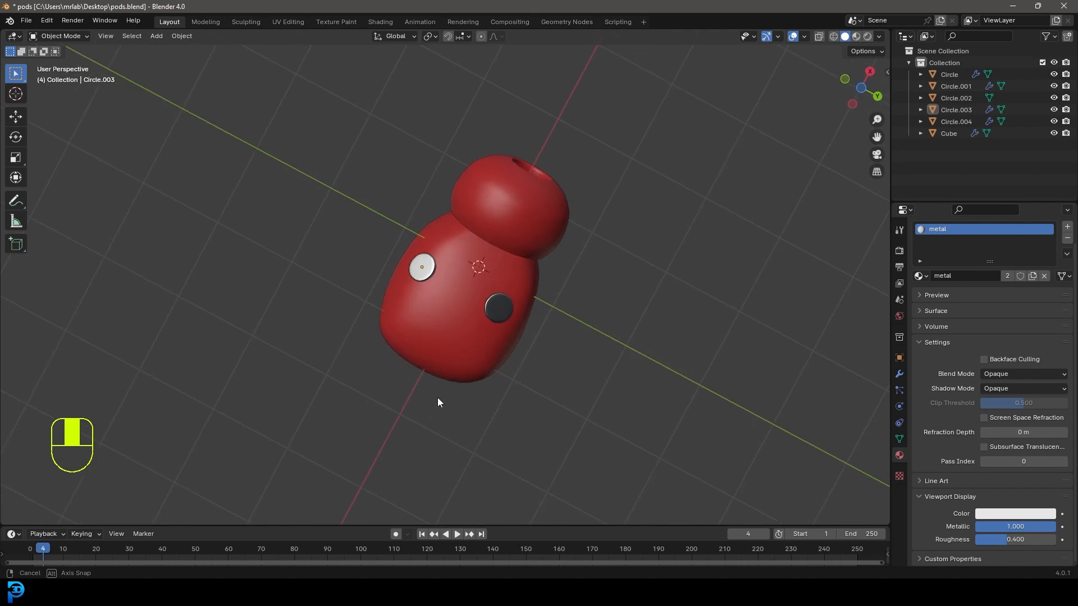
middle_drag(628, 255, 19, 319)
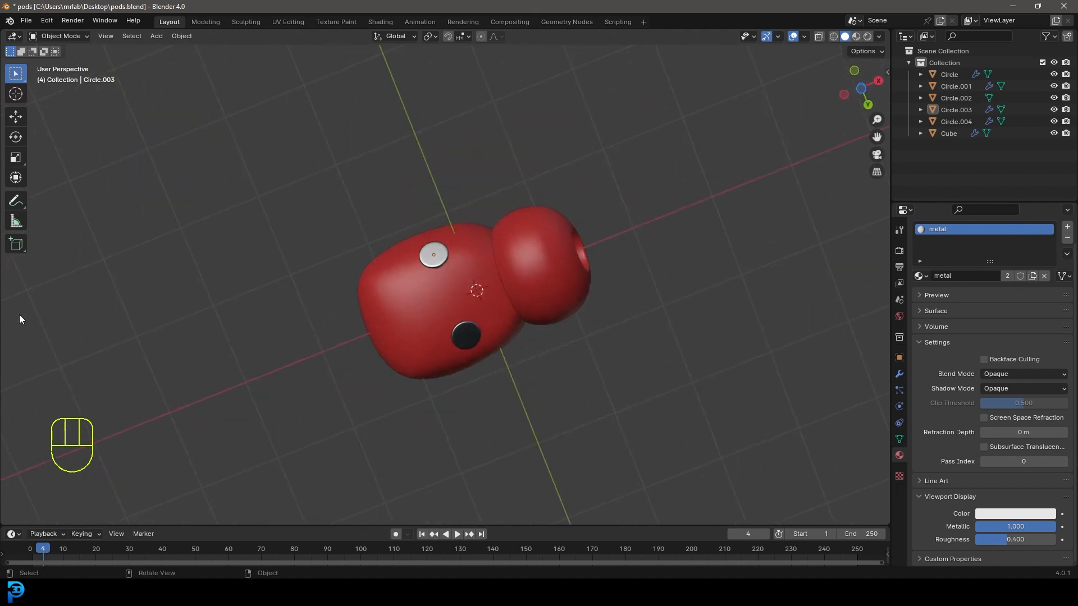
mouse_move(490, 592)
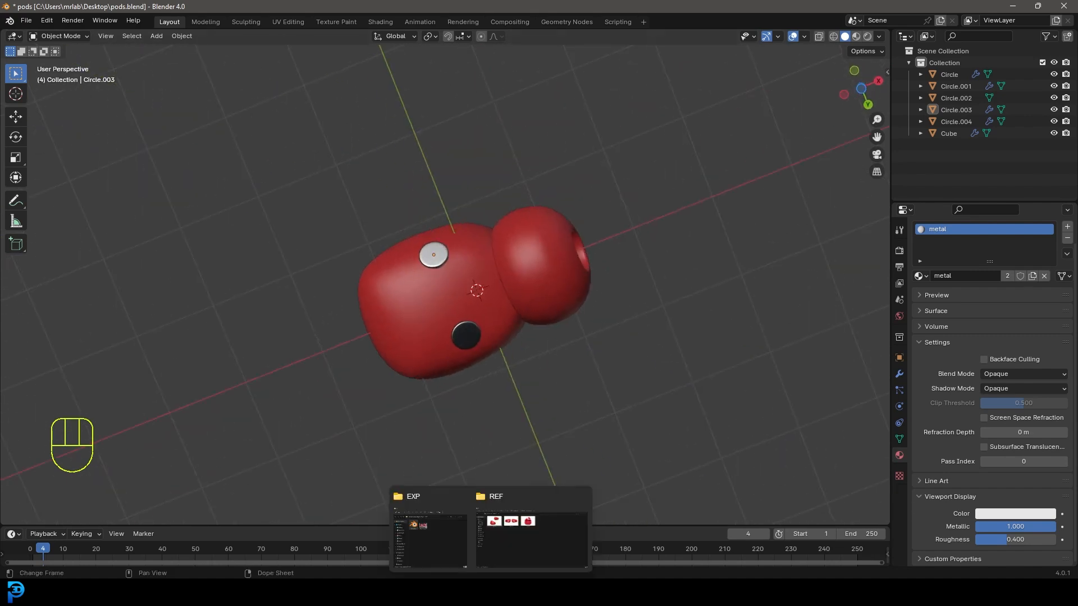
click(525, 511)
key(Return)
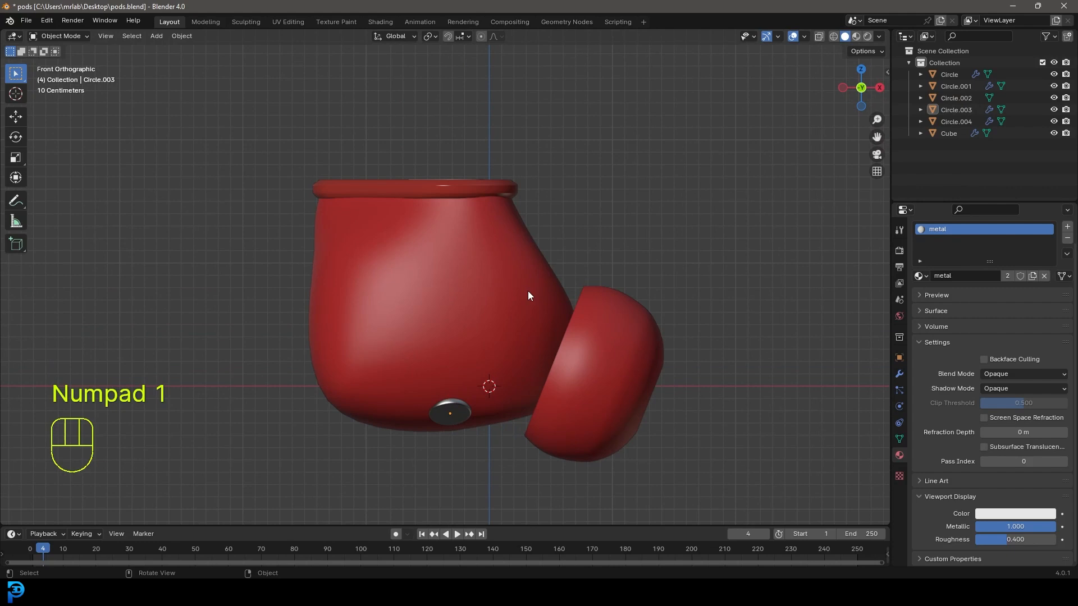
- Save the pods file and deselect everything
key(ctrl+s)
key(ctrl+s)
key(alt+a)
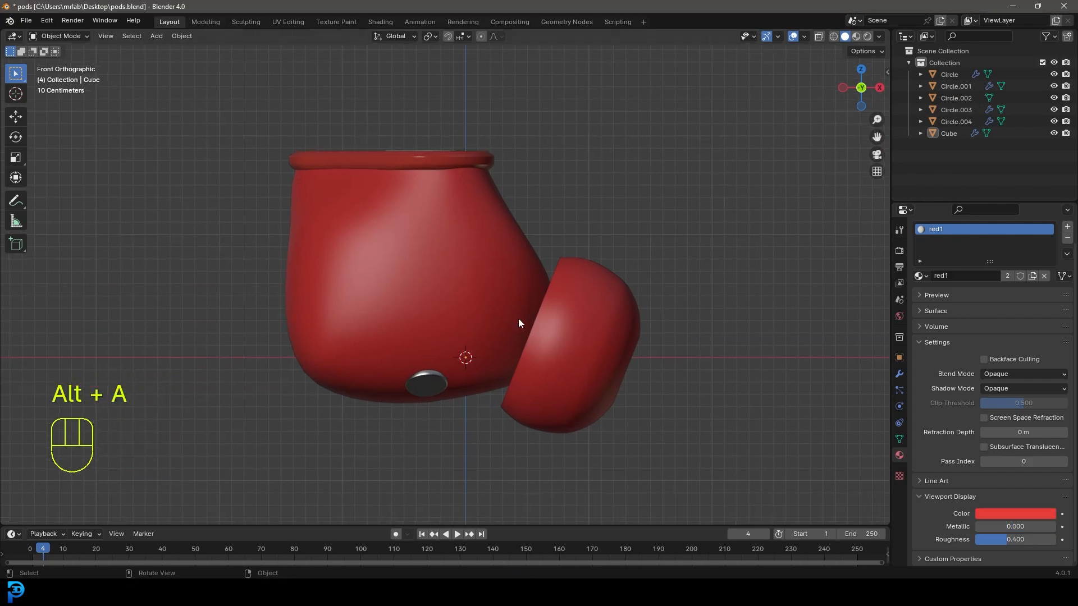
middle_drag(490, 248, 471, 280)
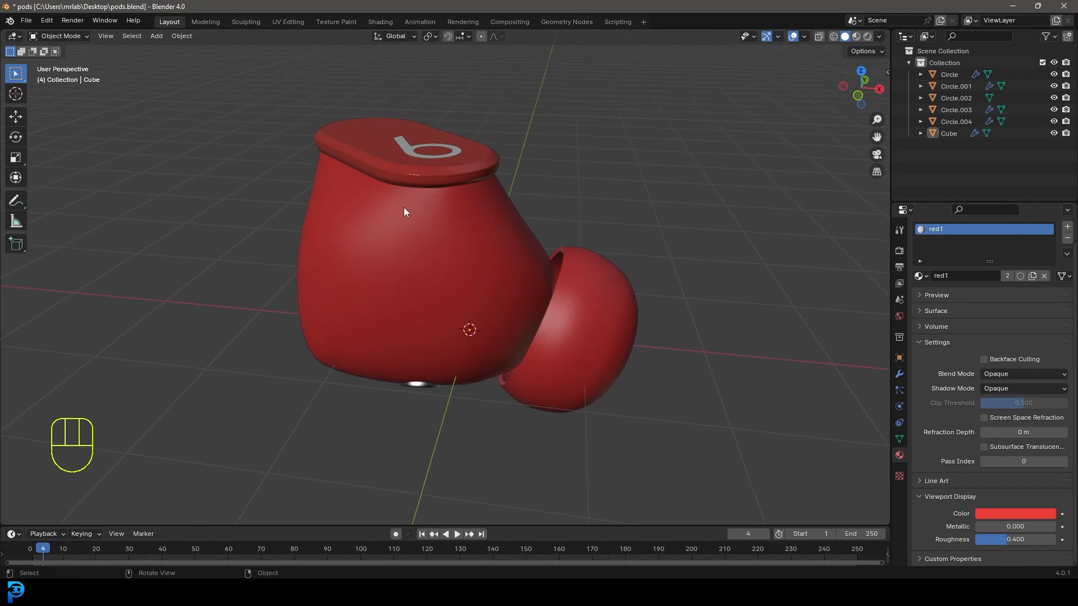
middle_drag(290, 150, 584, 162)
middle_drag(376, 258, 527, 261)
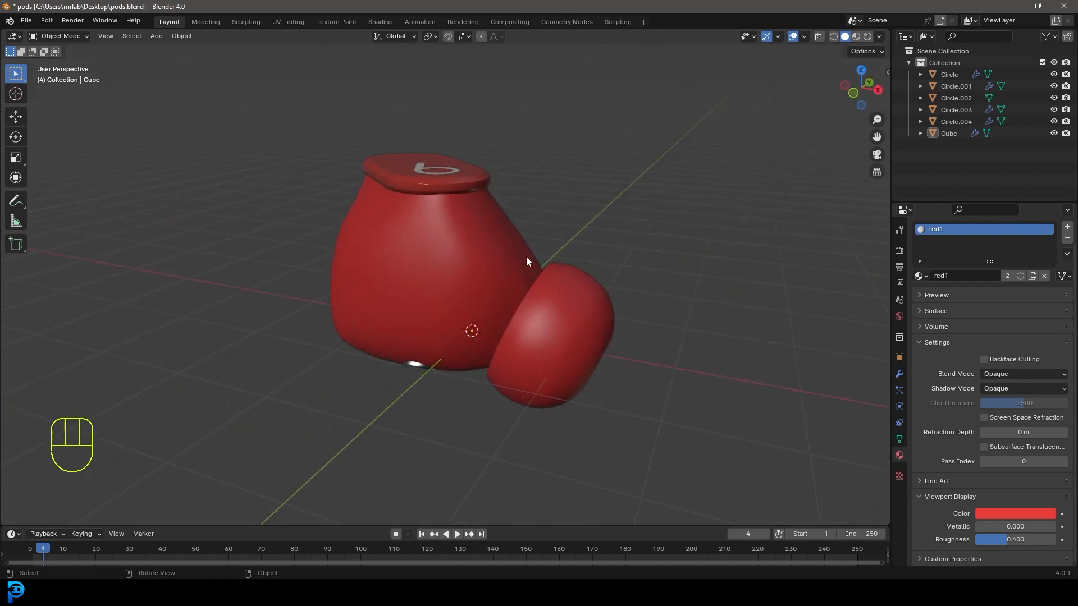
middle_drag(325, 267, 420, 294)
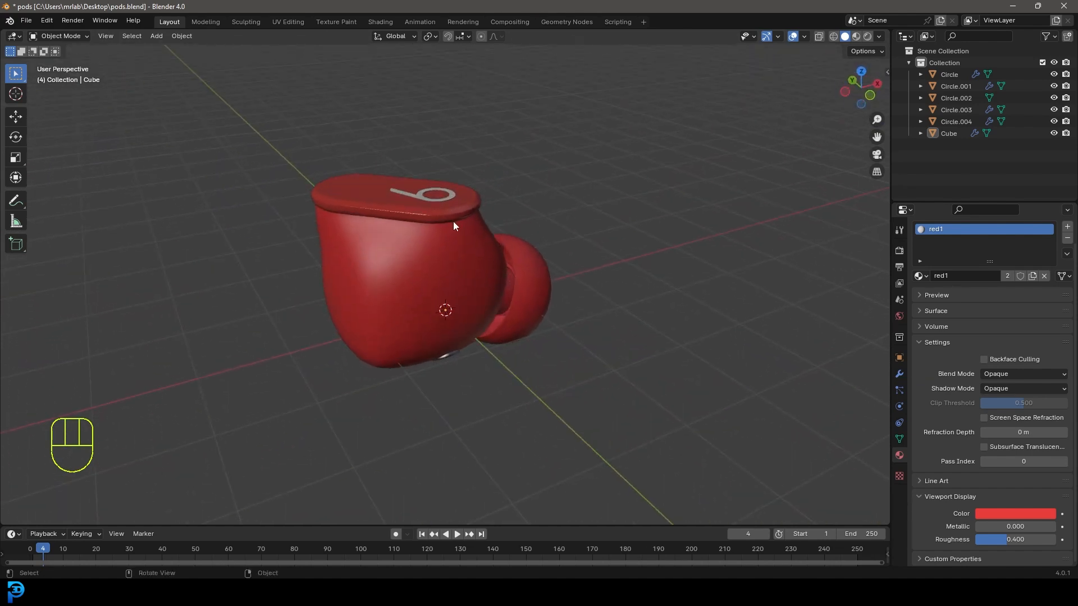
scroll(551, 265, up, 4)
middle_drag(551, 271, 492, 273)
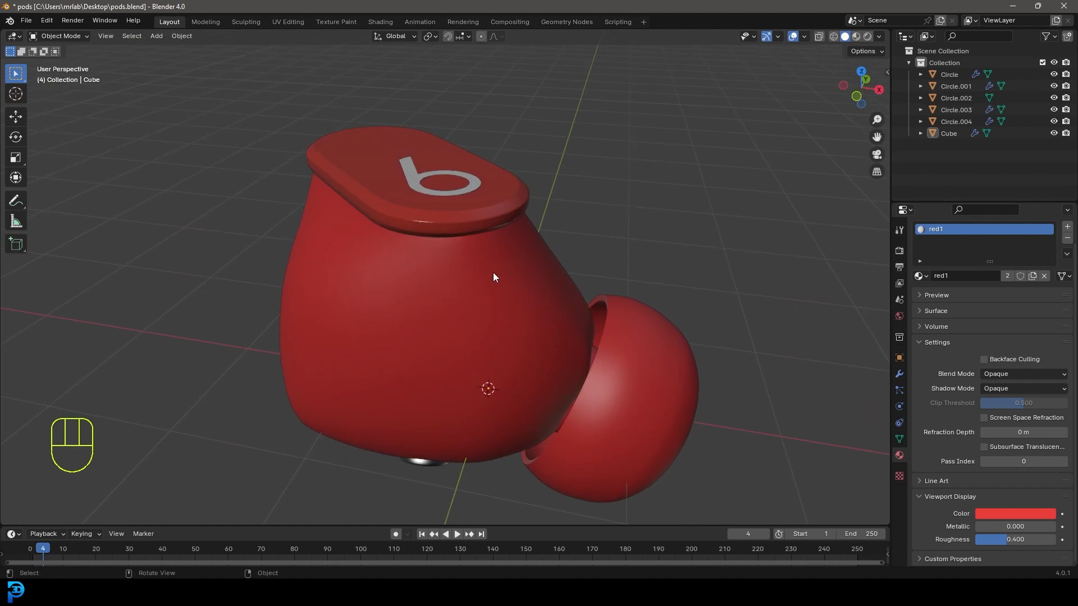